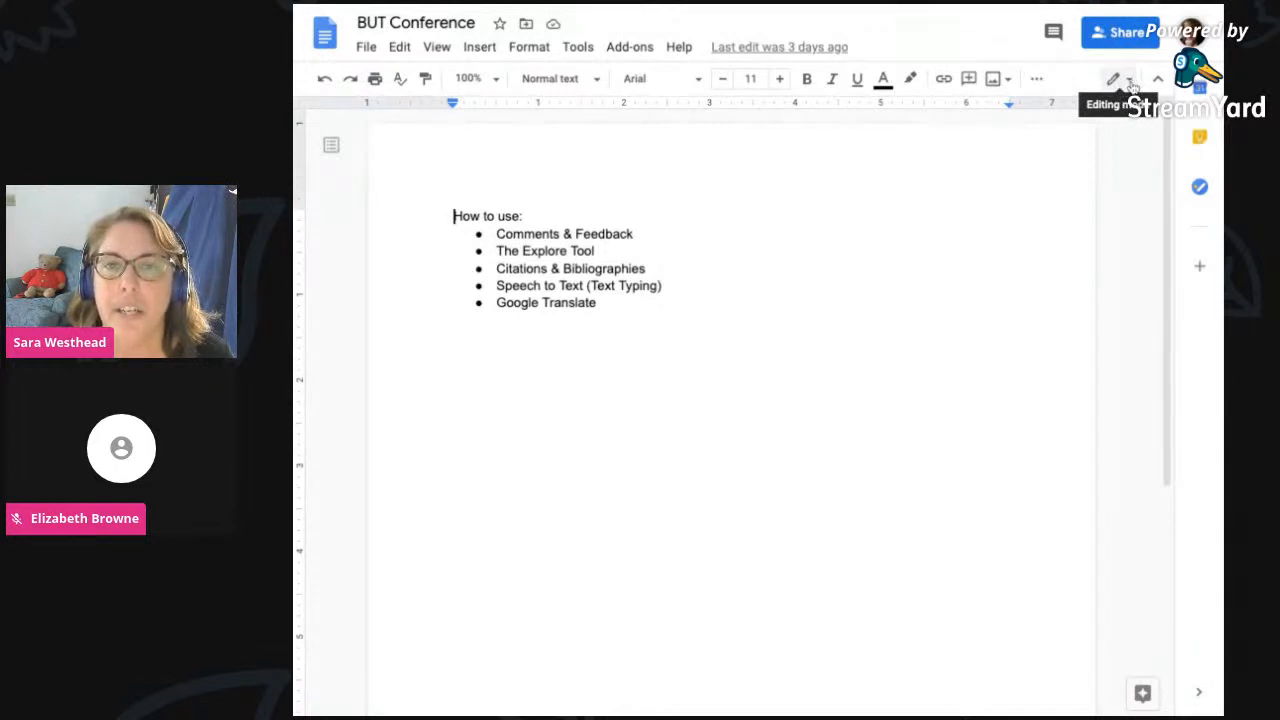
- Switch the document to Suggesting mode and suggest a comma after "Google" in the last bullet
click(1129, 81)
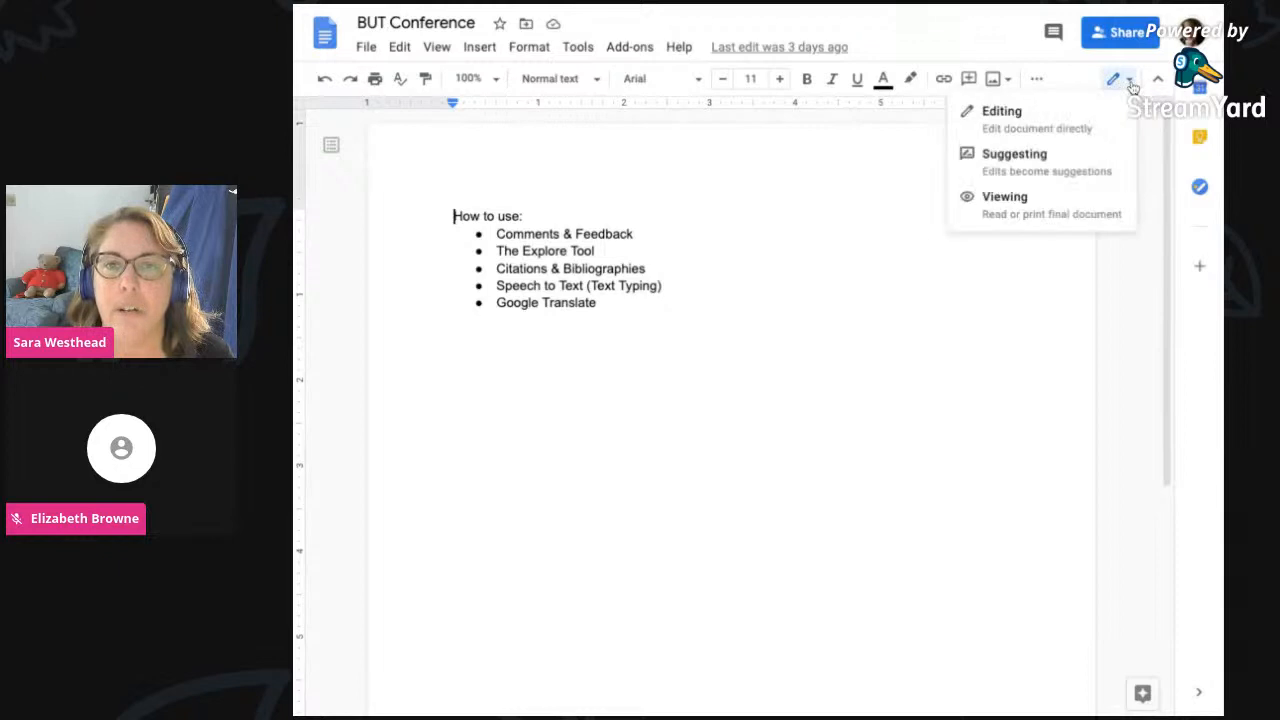
click(1094, 165)
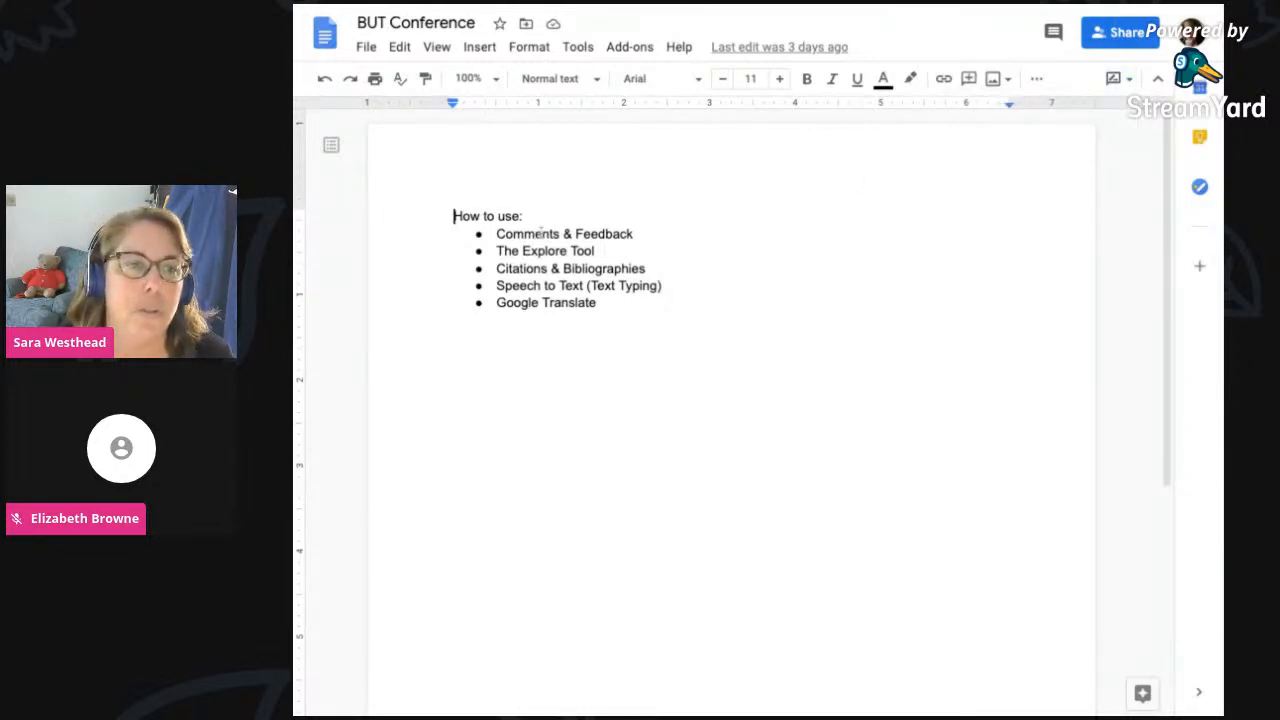
click(540, 303)
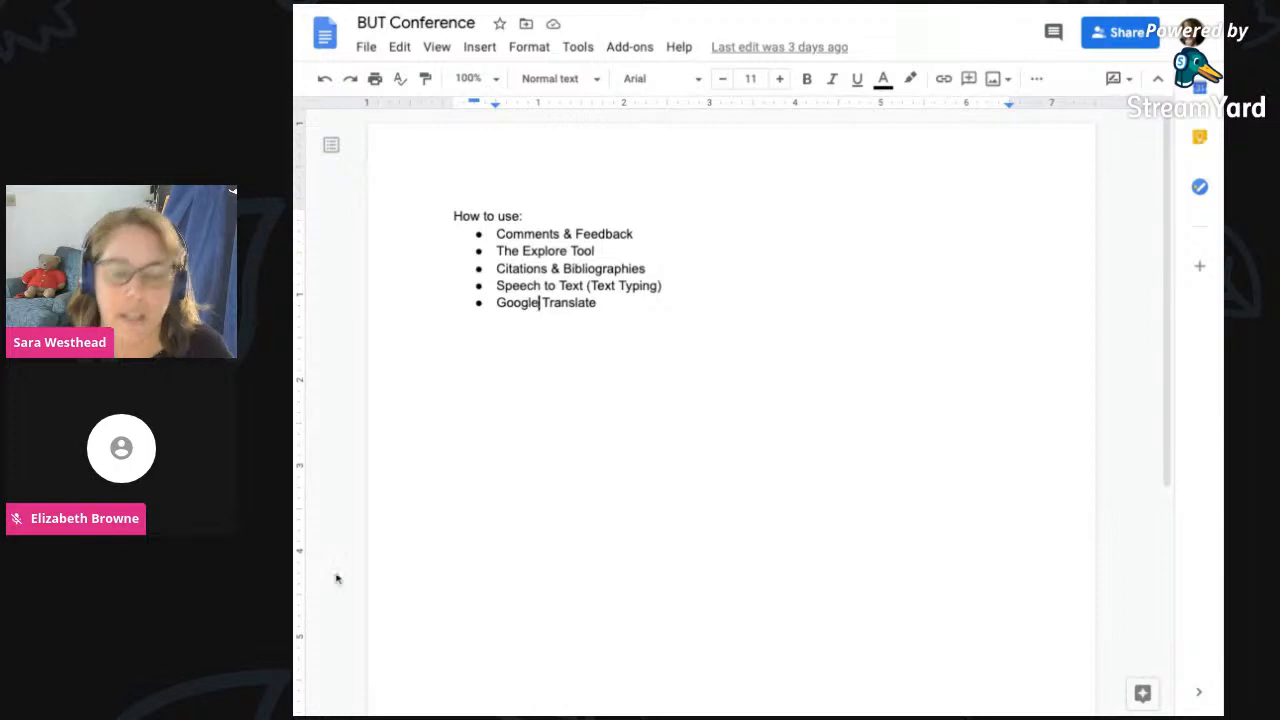
text(,)
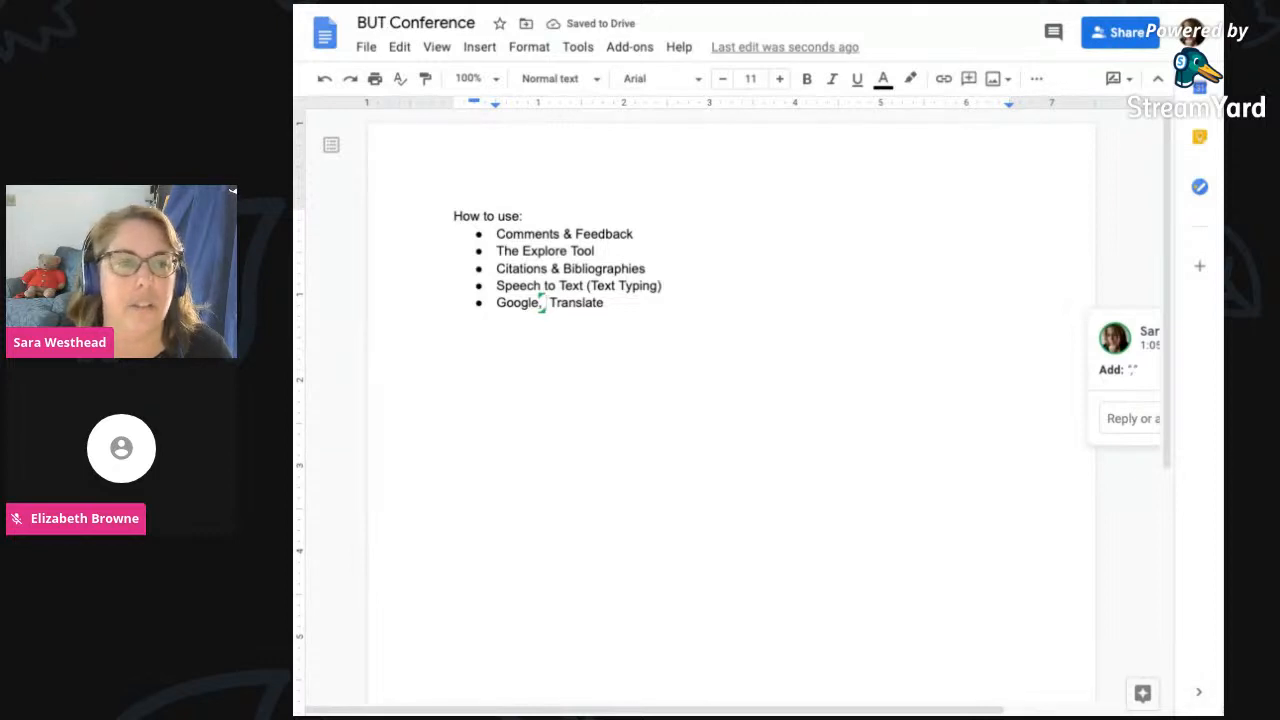
- Suggest adding "is a cool product" after "Translate" in the last bullet
drag(1222, 714, 1279, 719)
click(549, 303)
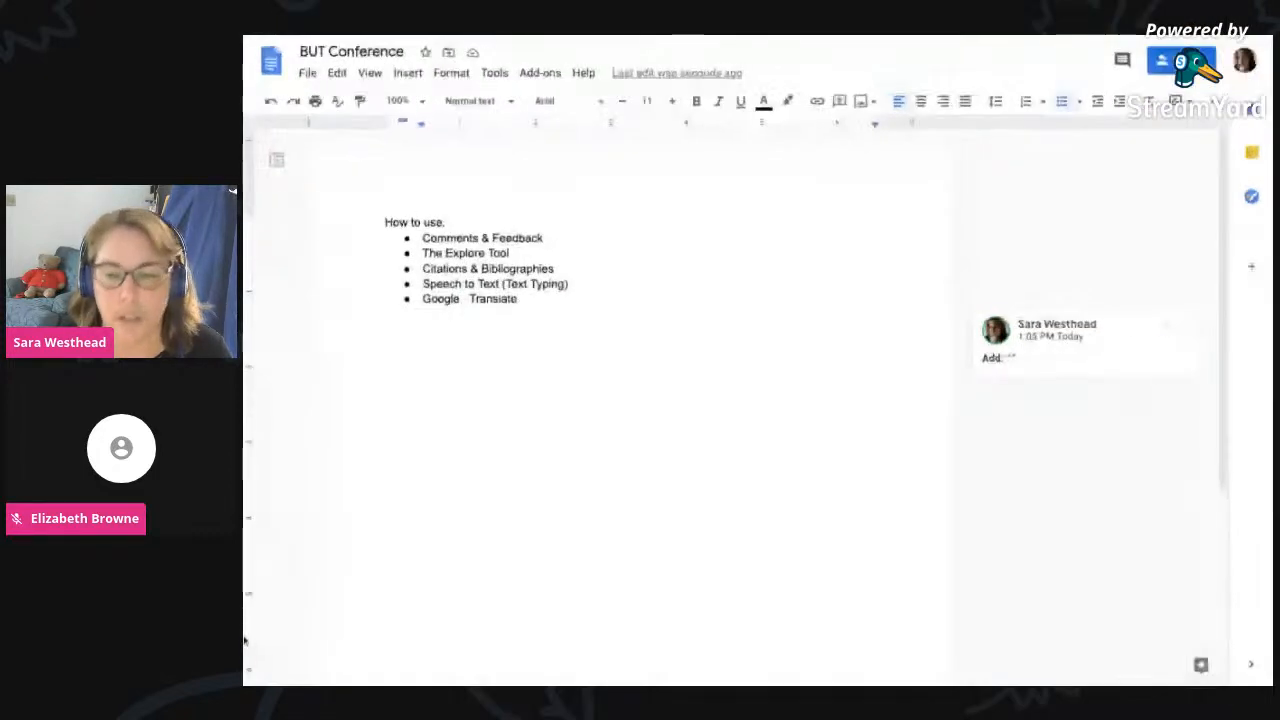
text(is a cool)
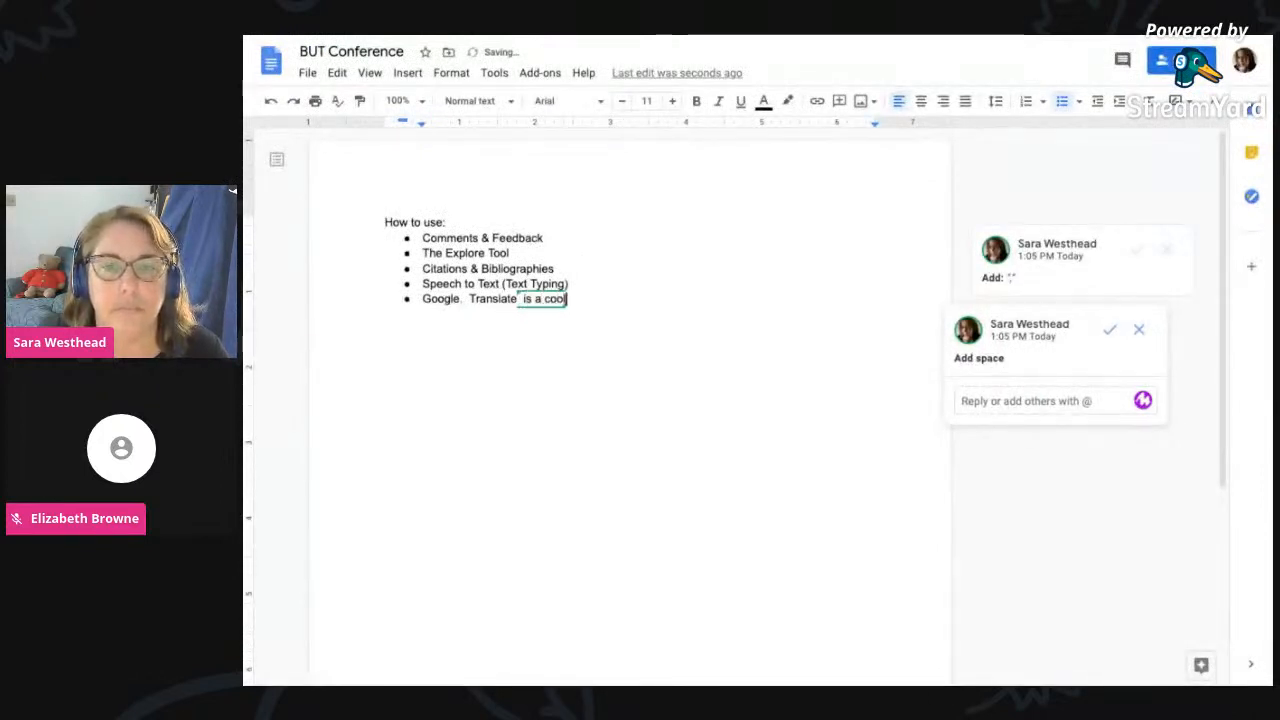
text( product)
click(579, 552)
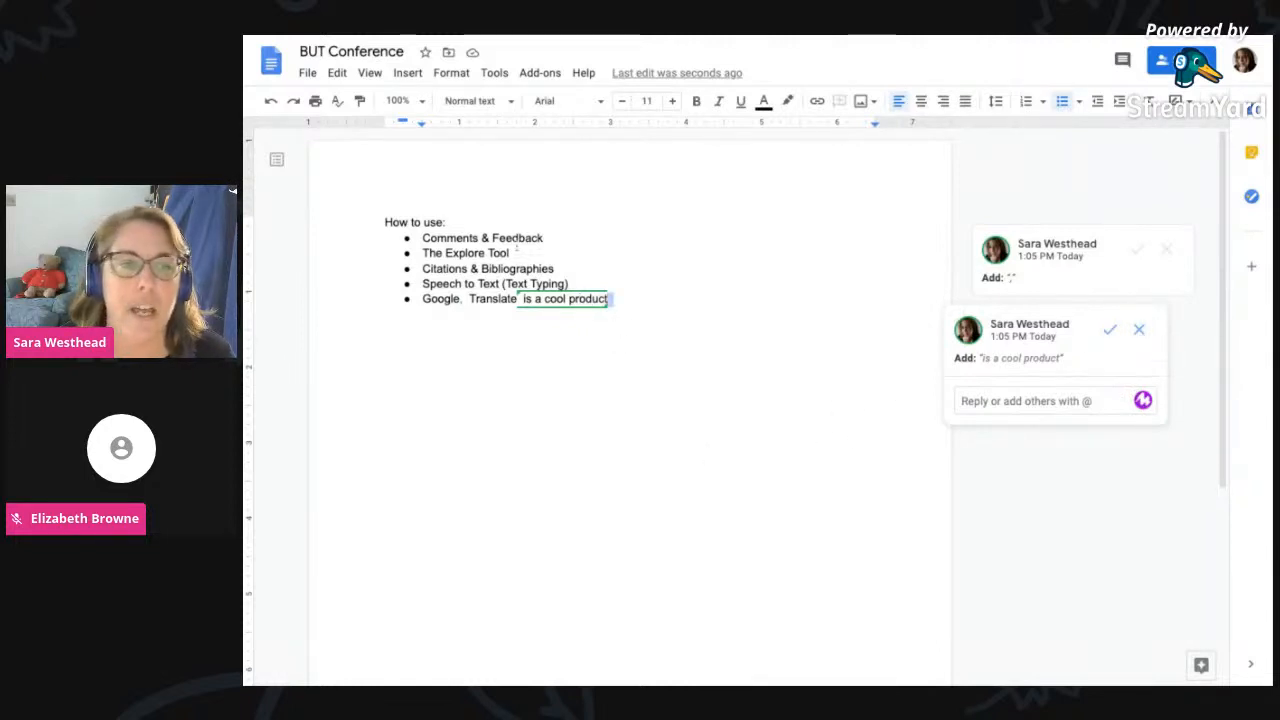
- Add the comment "Expand your thinking a little more...." to the word "Feedback" in the first bullet
double_click(517, 238)
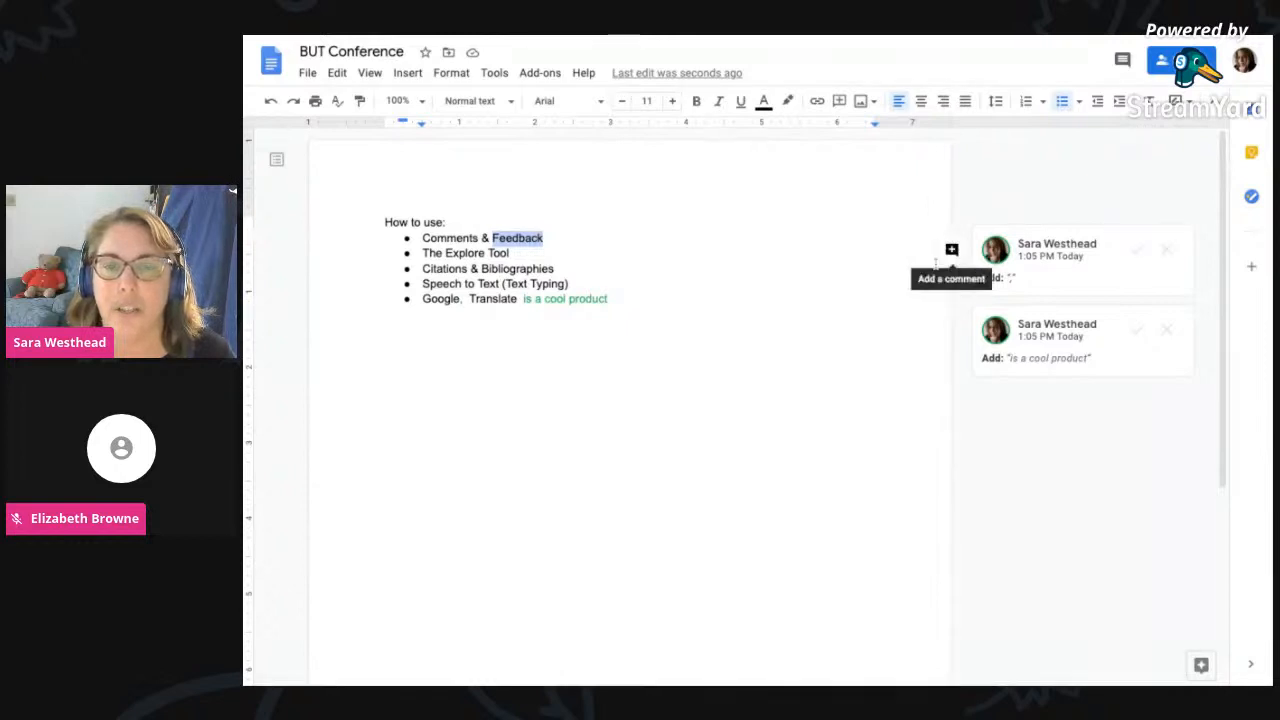
click(839, 101)
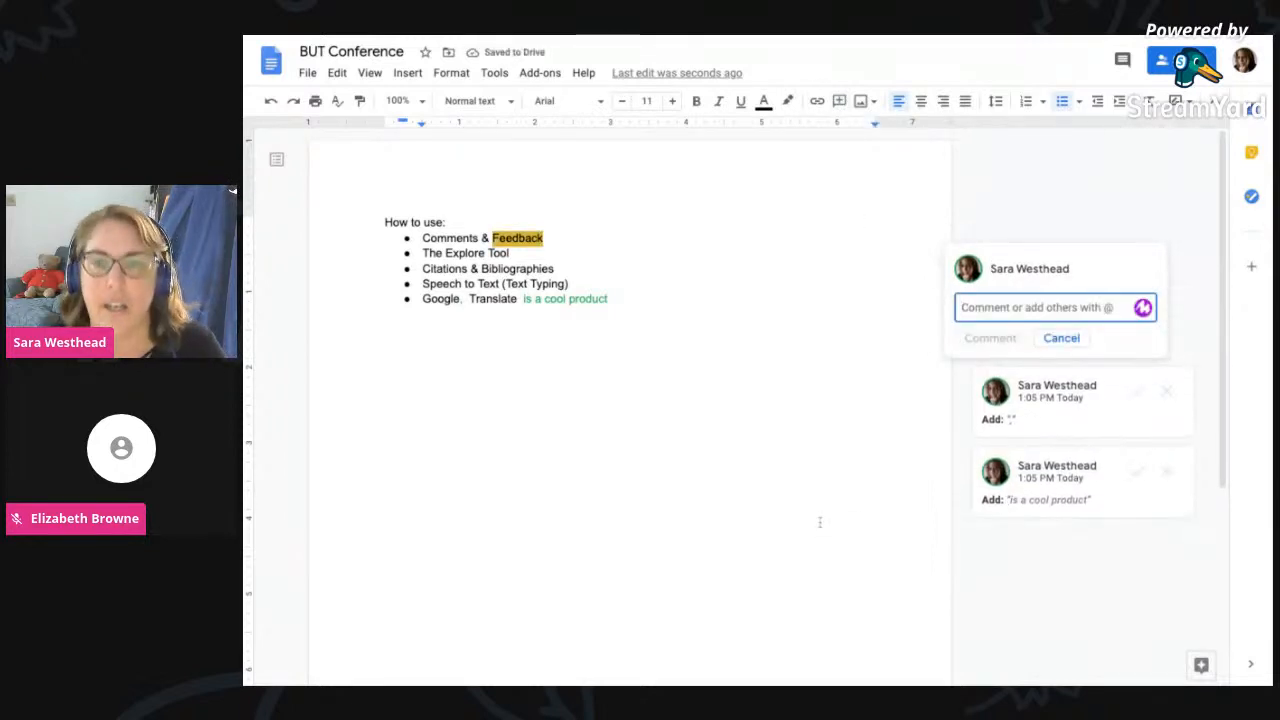
text(E)
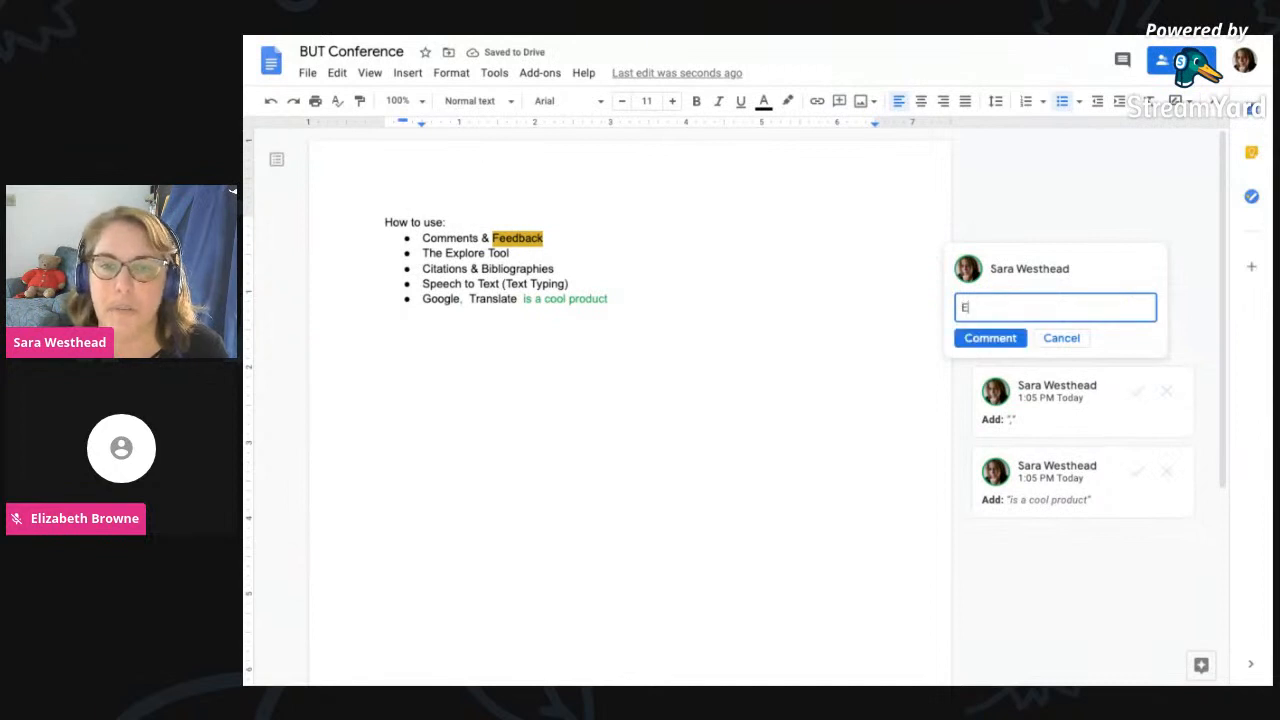
text(xpand your thinking a)
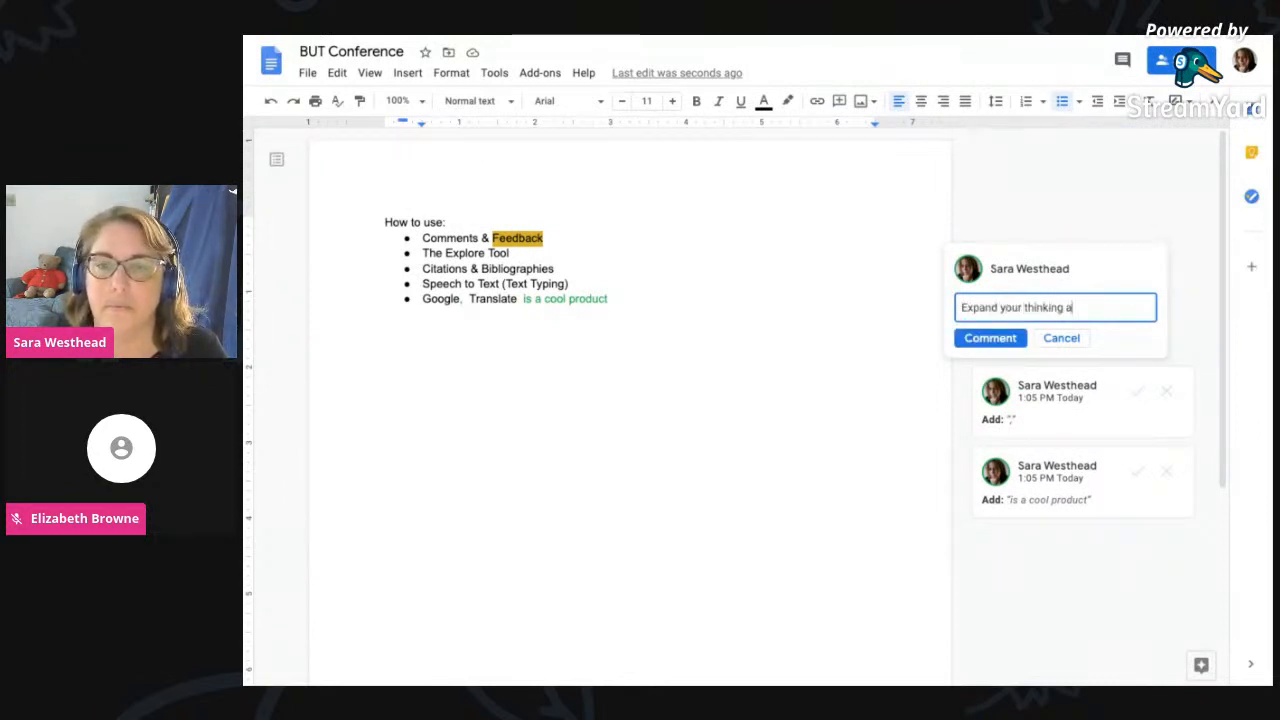
text( little more....)
key(Return)
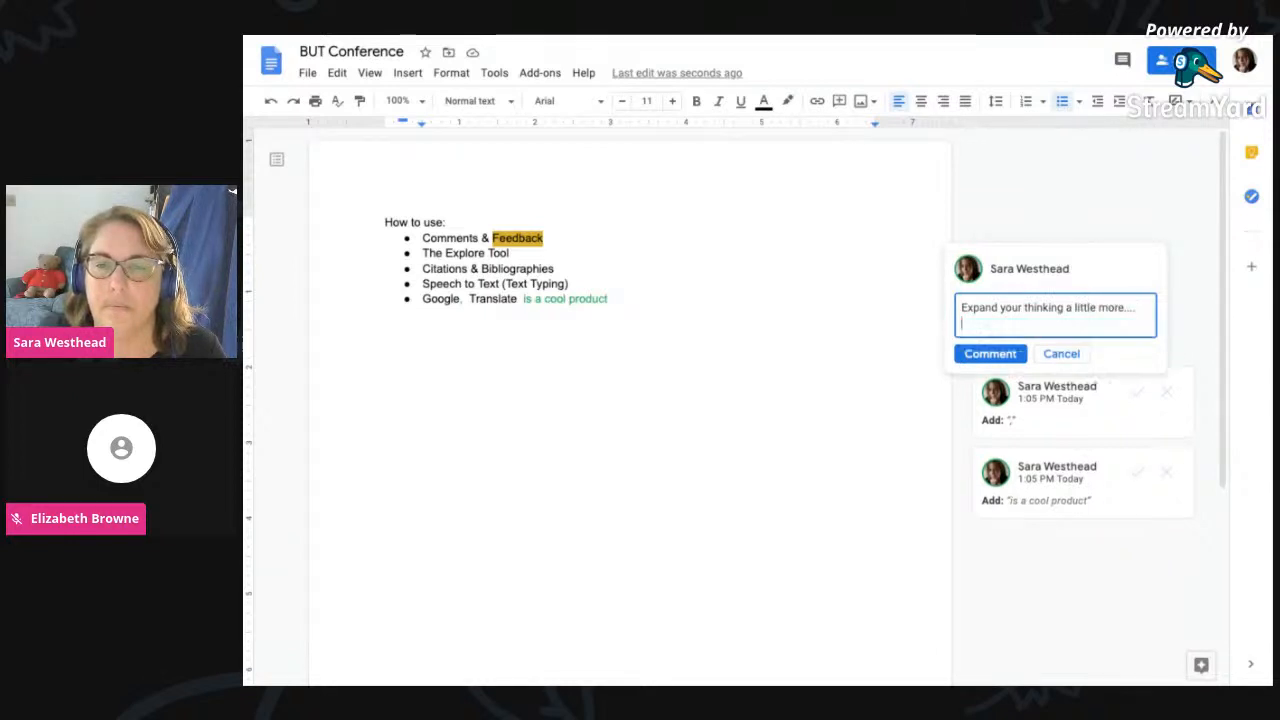
click(992, 356)
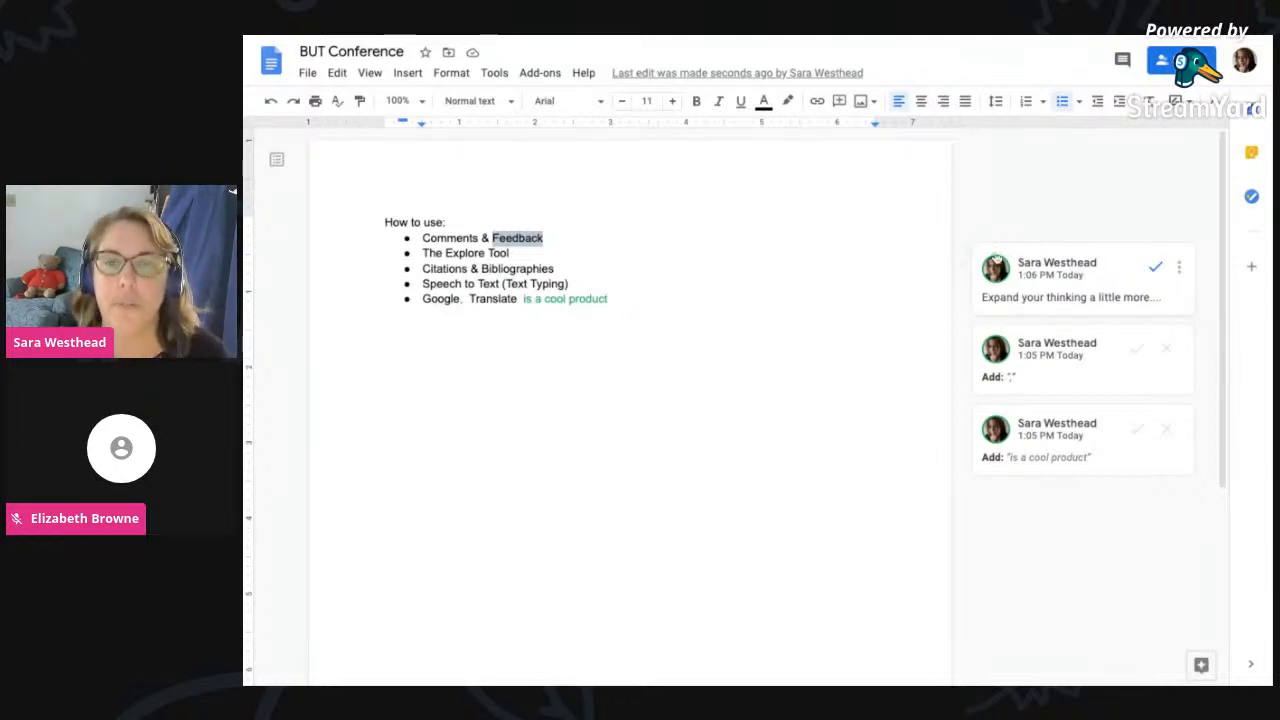
- Start a comment on "Bibliographies" that mentions a suggested contact, and discard it without posting
double_click(530, 268)
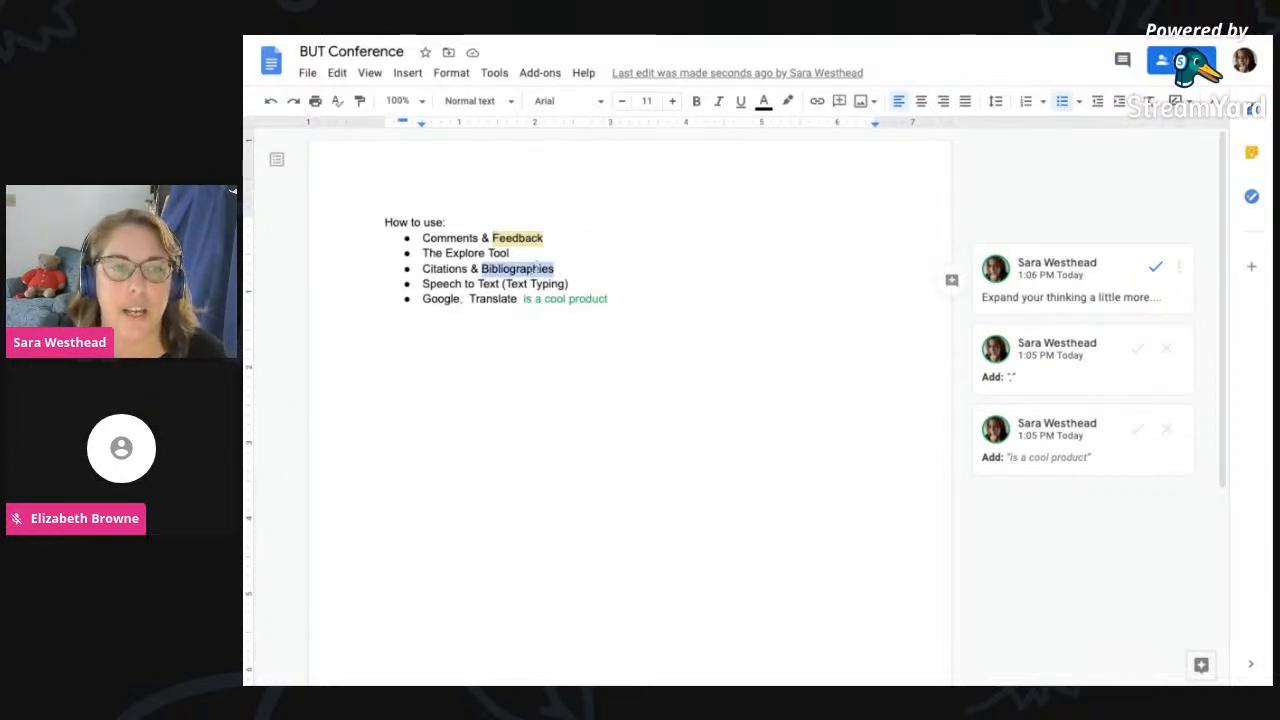
click(840, 103)
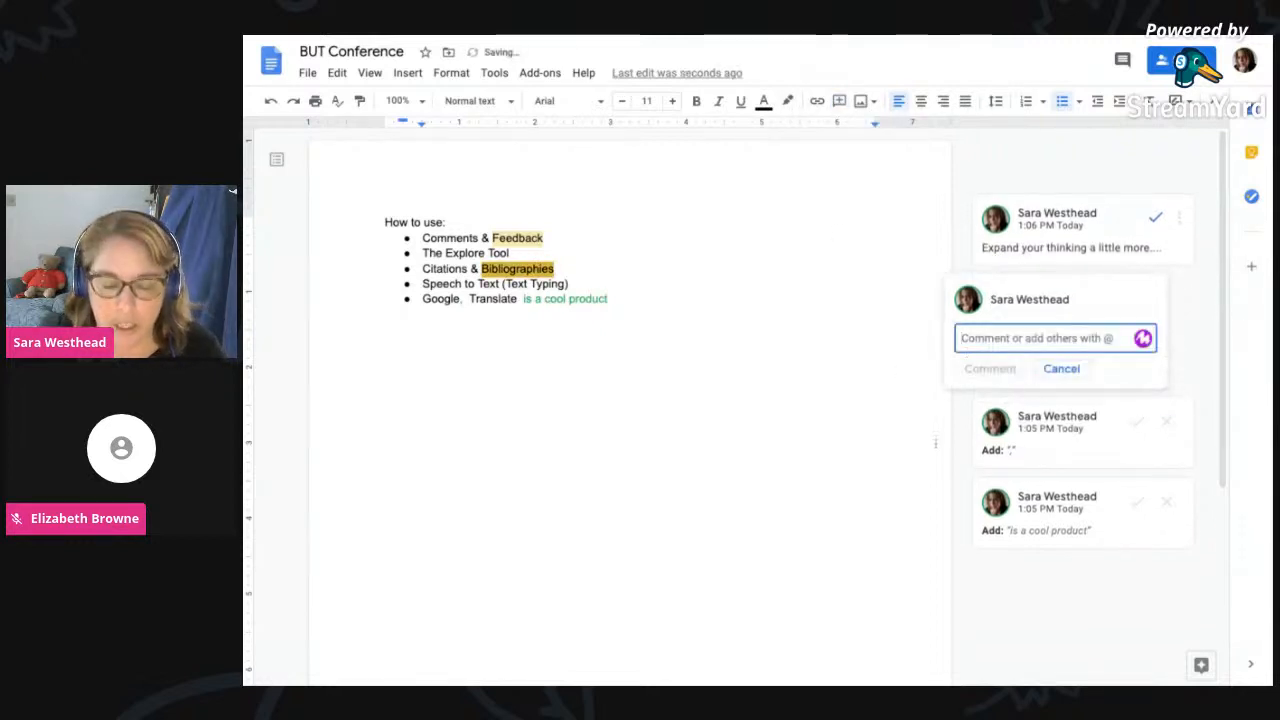
text(@)
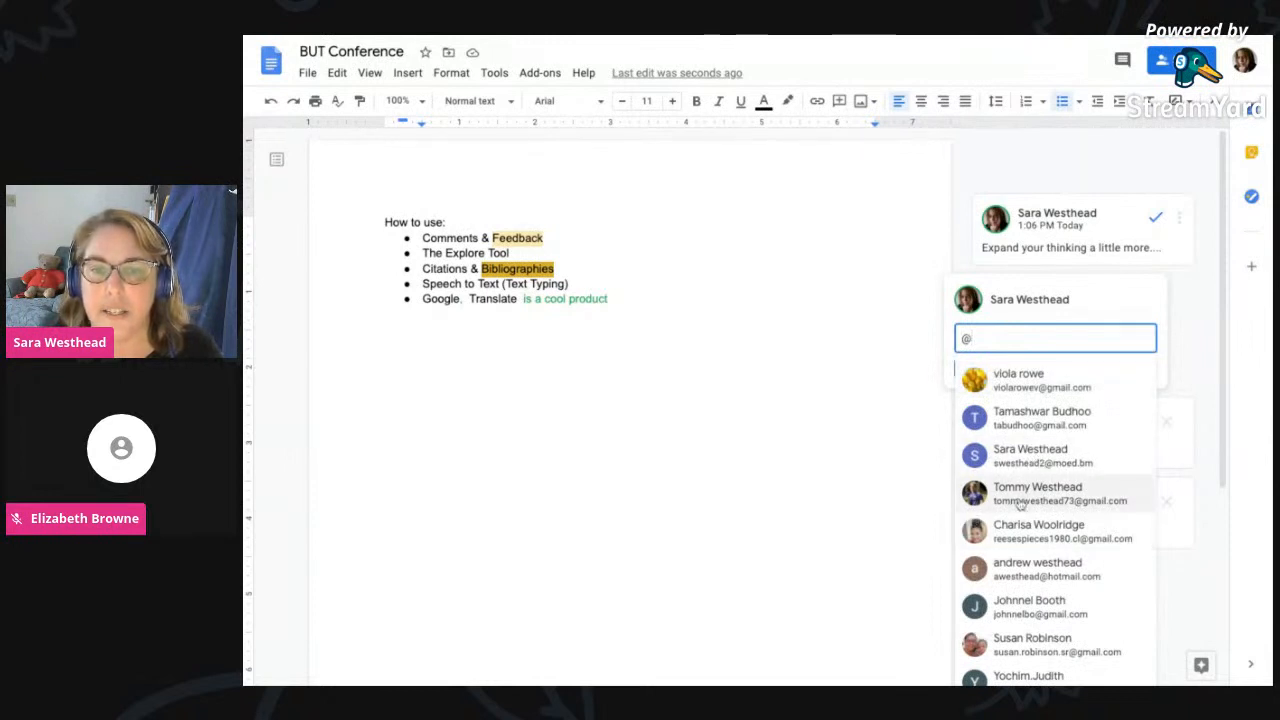
click(1020, 500)
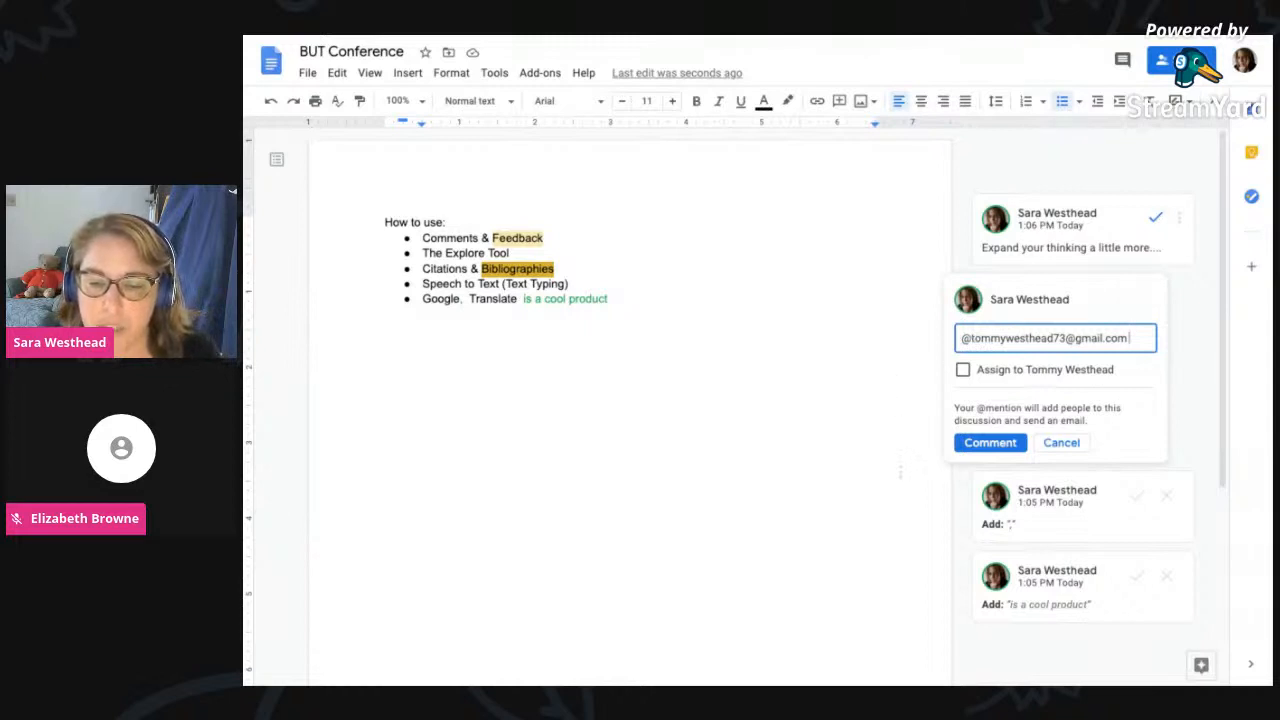
click(1061, 442)
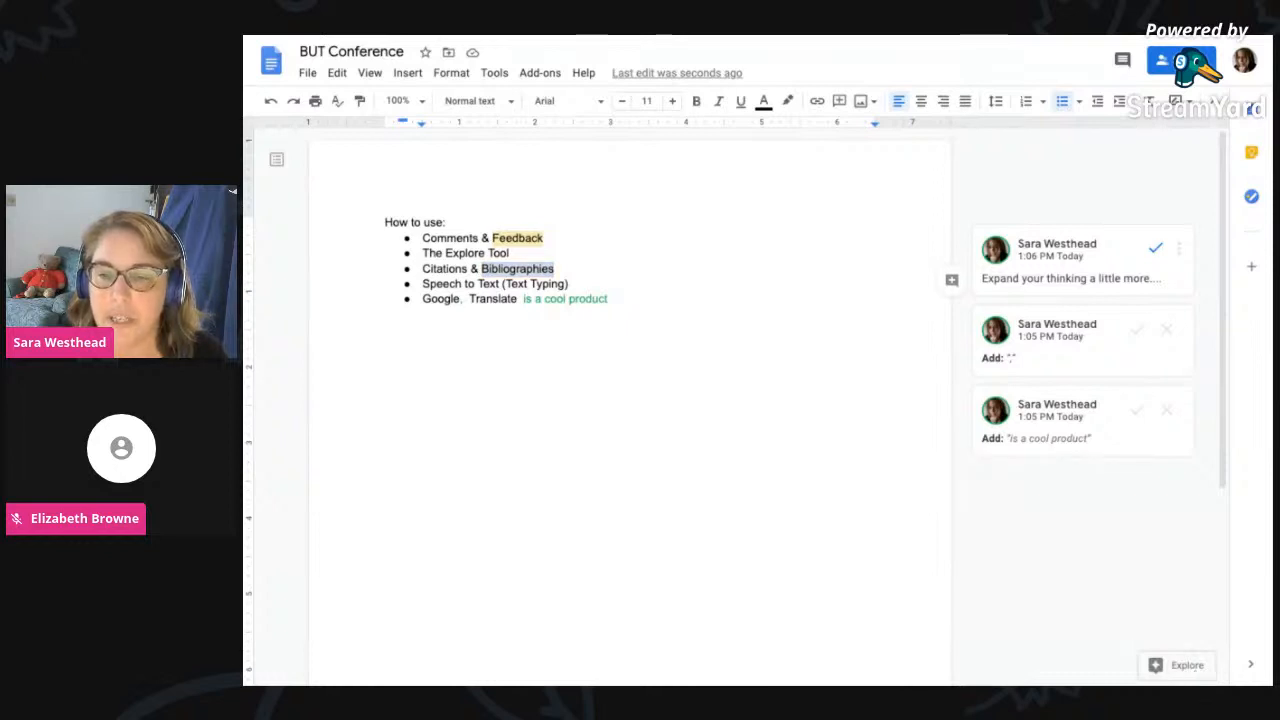
- Search for "pandas" with the Explore tool and look through the web, image and Drive results
click(1183, 665)
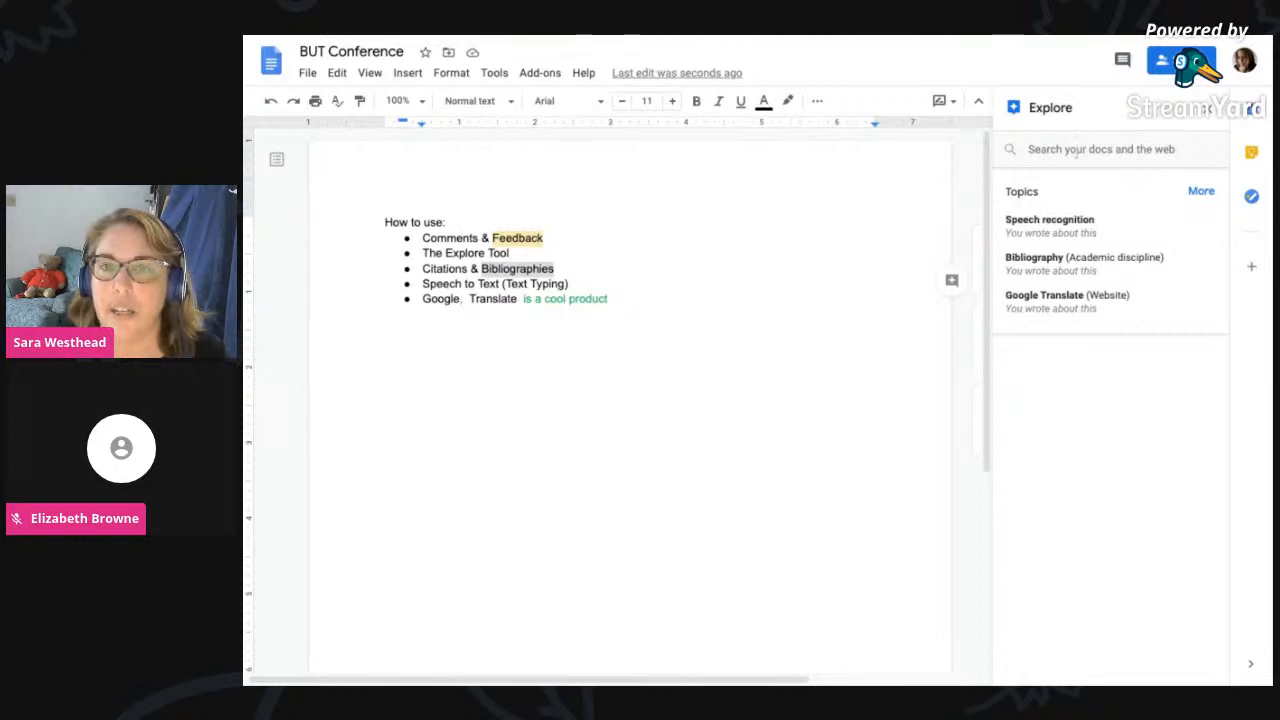
click(1077, 150)
key(Escape)
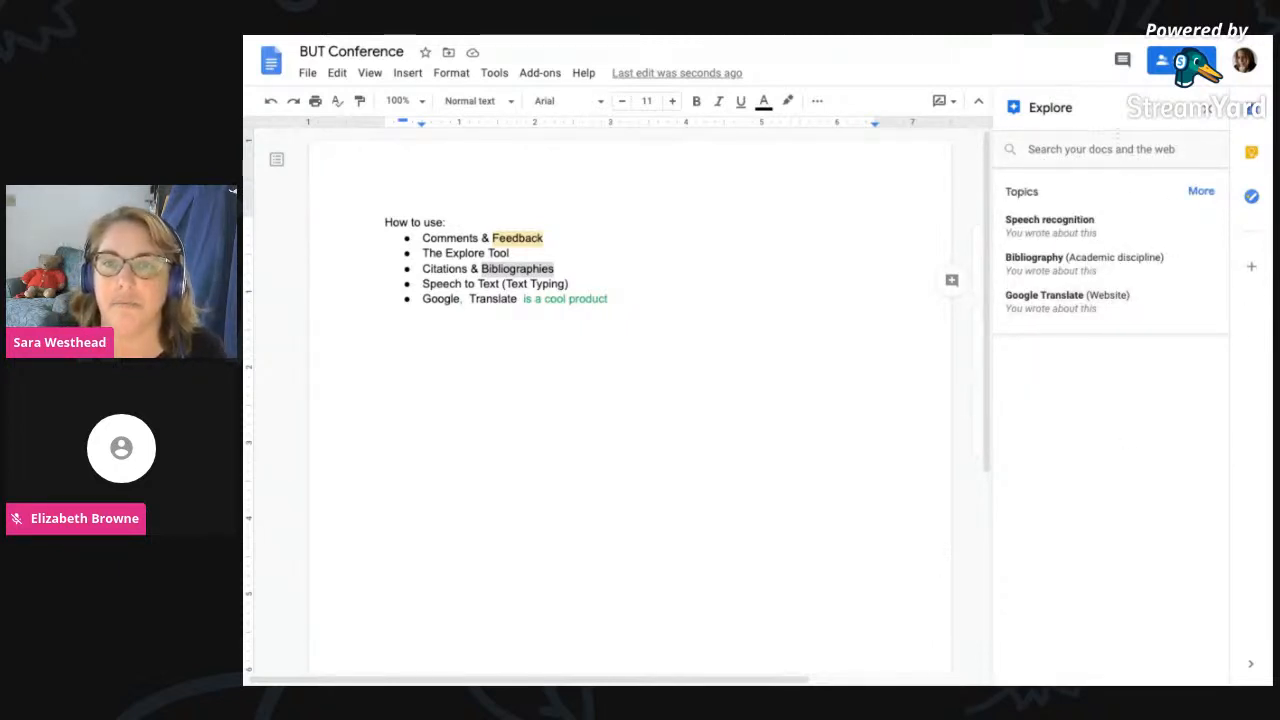
click(1113, 148)
text(pandas)
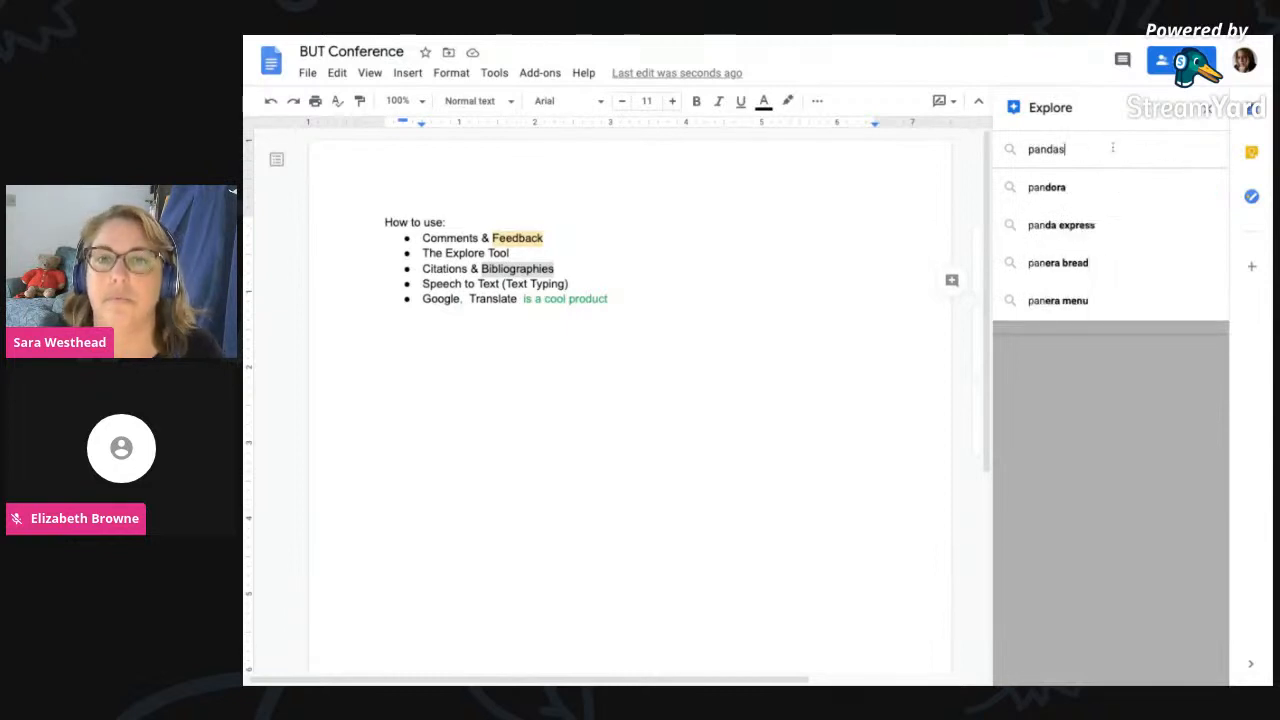
key(Return)
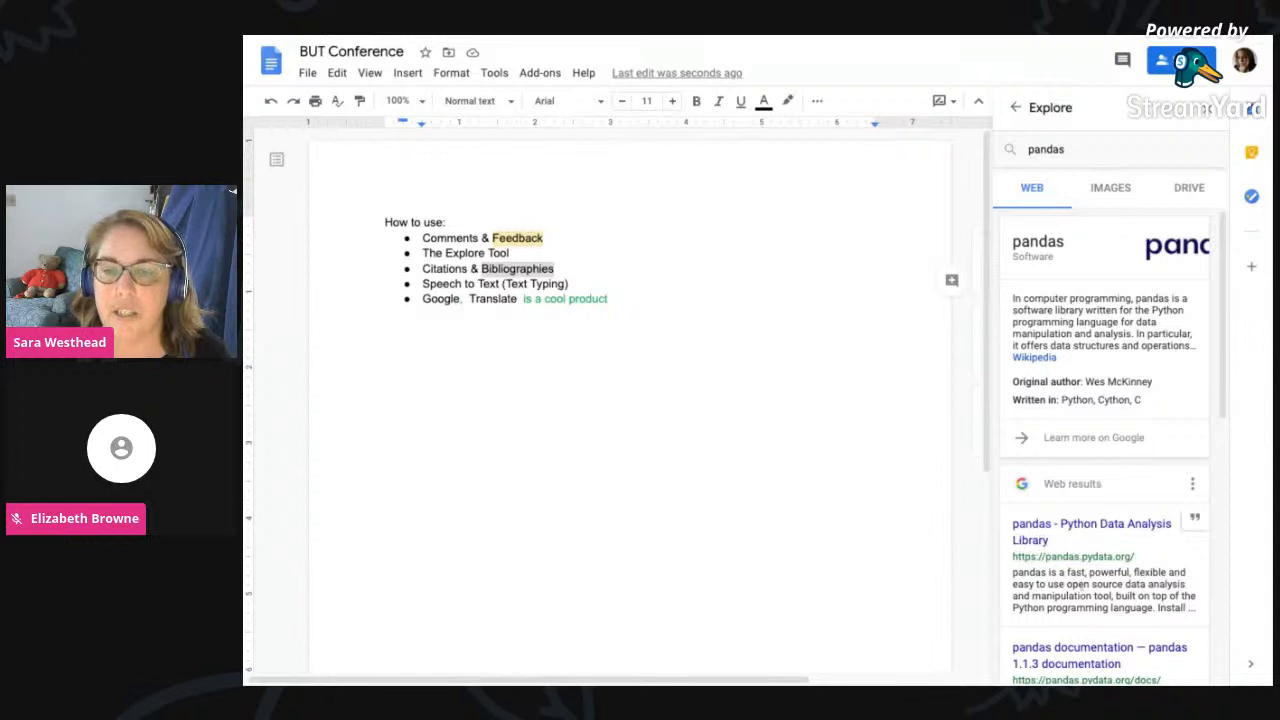
scroll(1082, 510, down, 1)
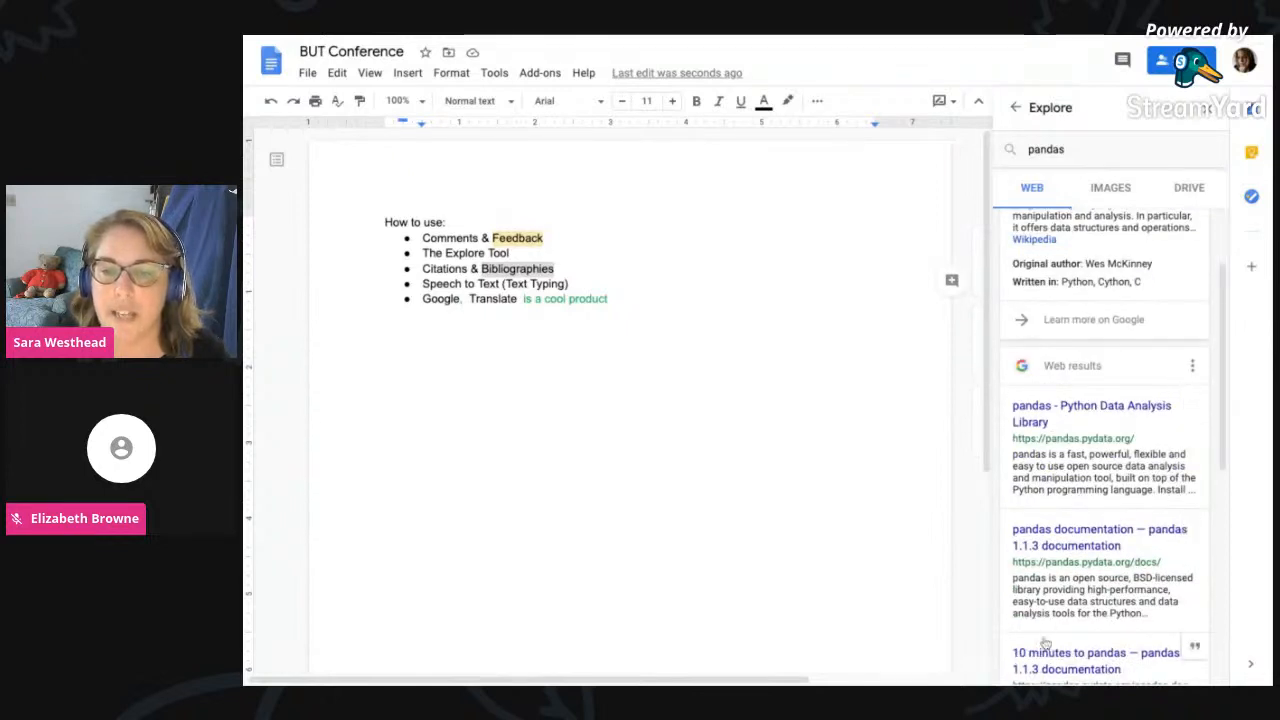
scroll(1046, 628, up, 1)
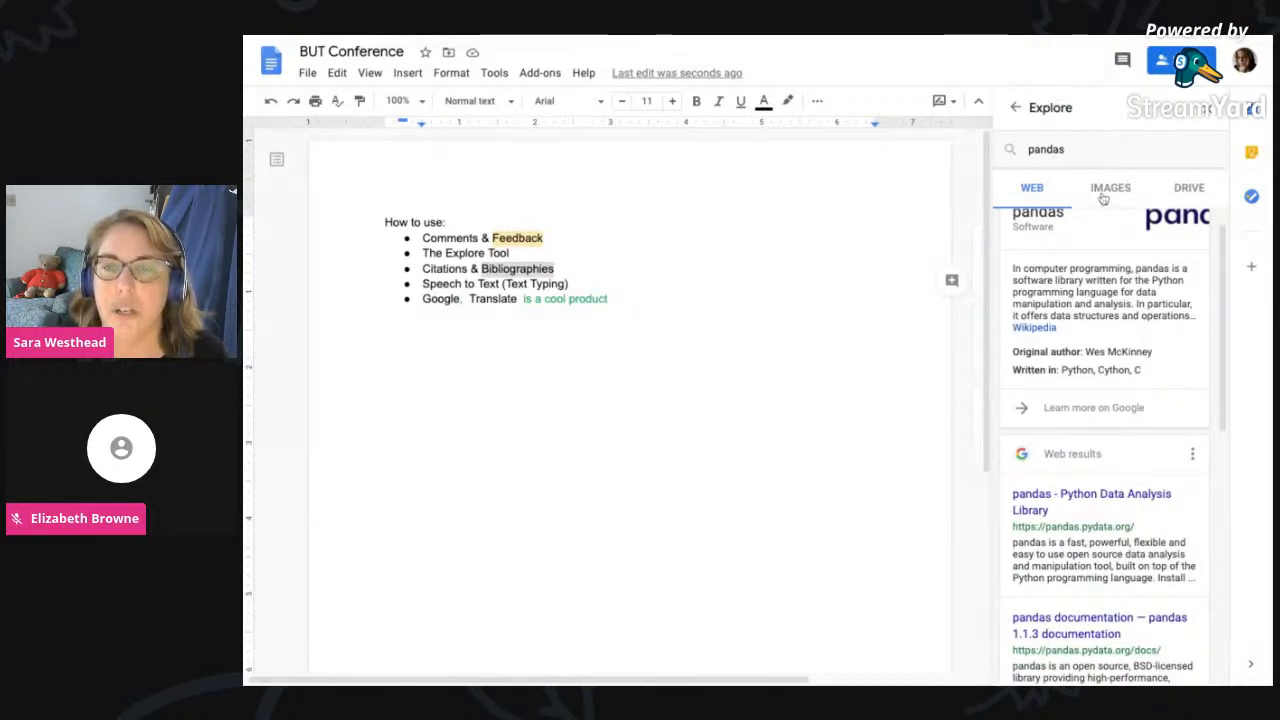
click(1104, 196)
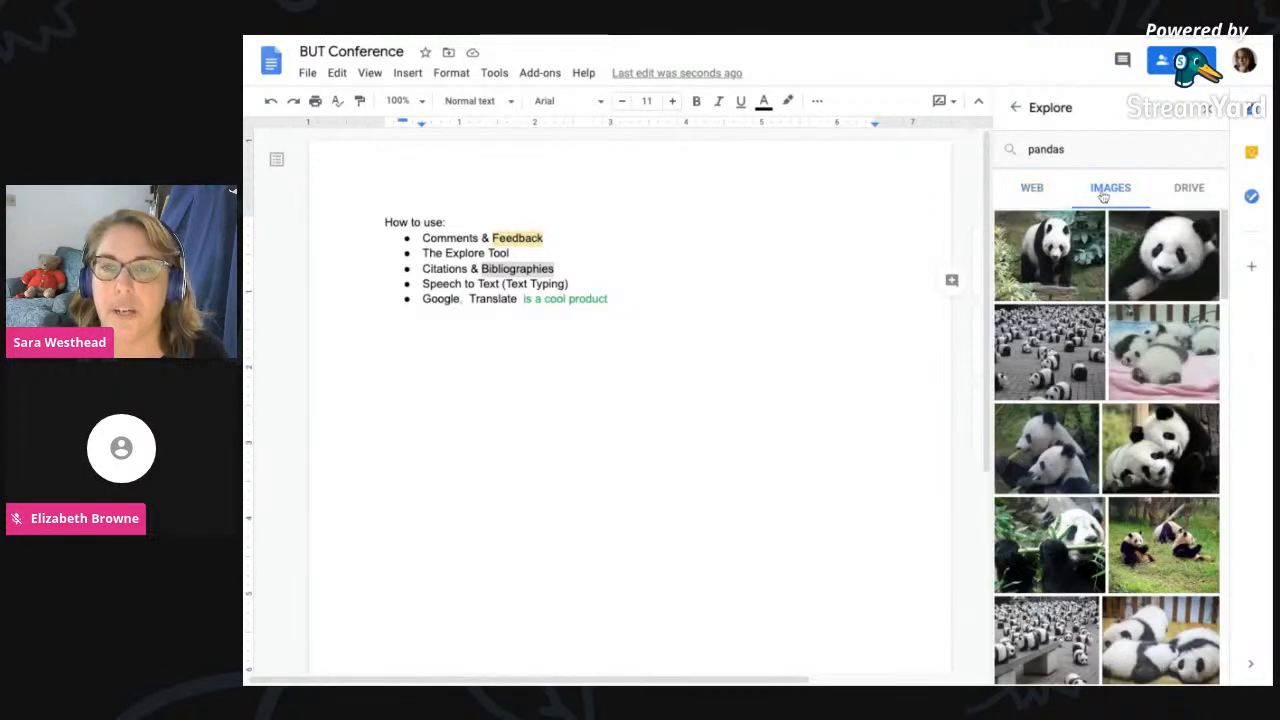
click(1196, 196)
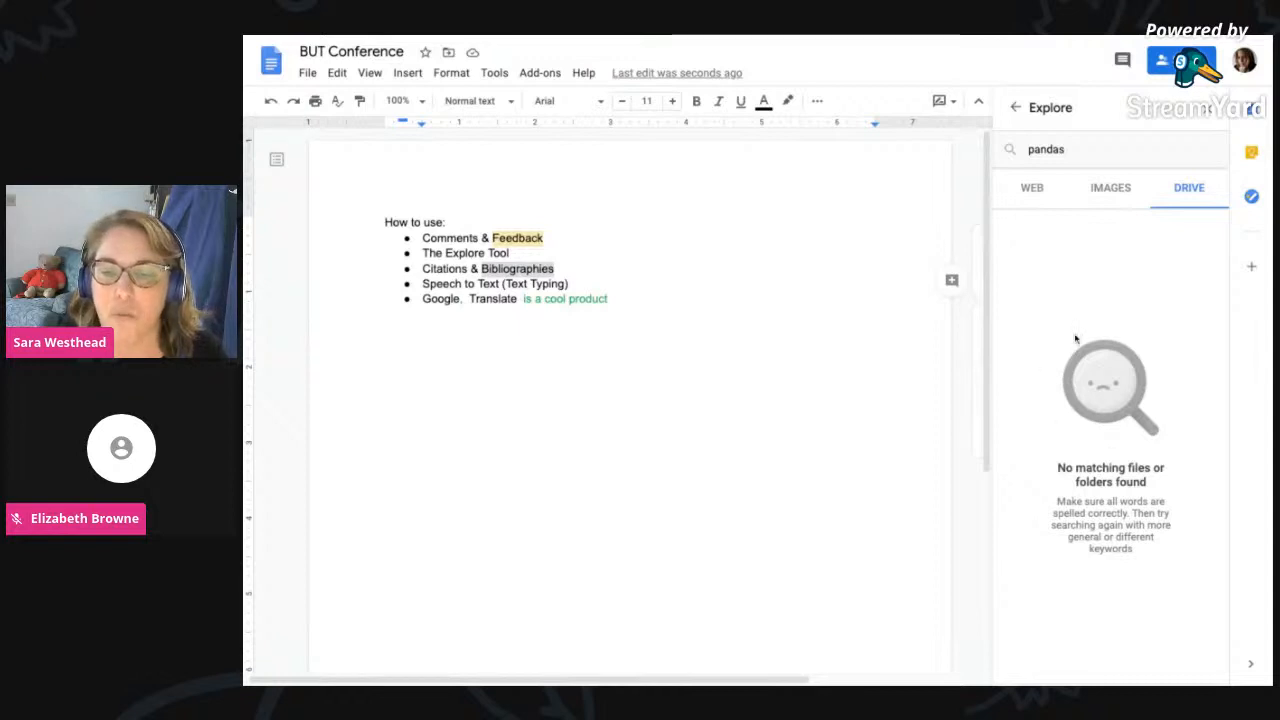
click(1034, 190)
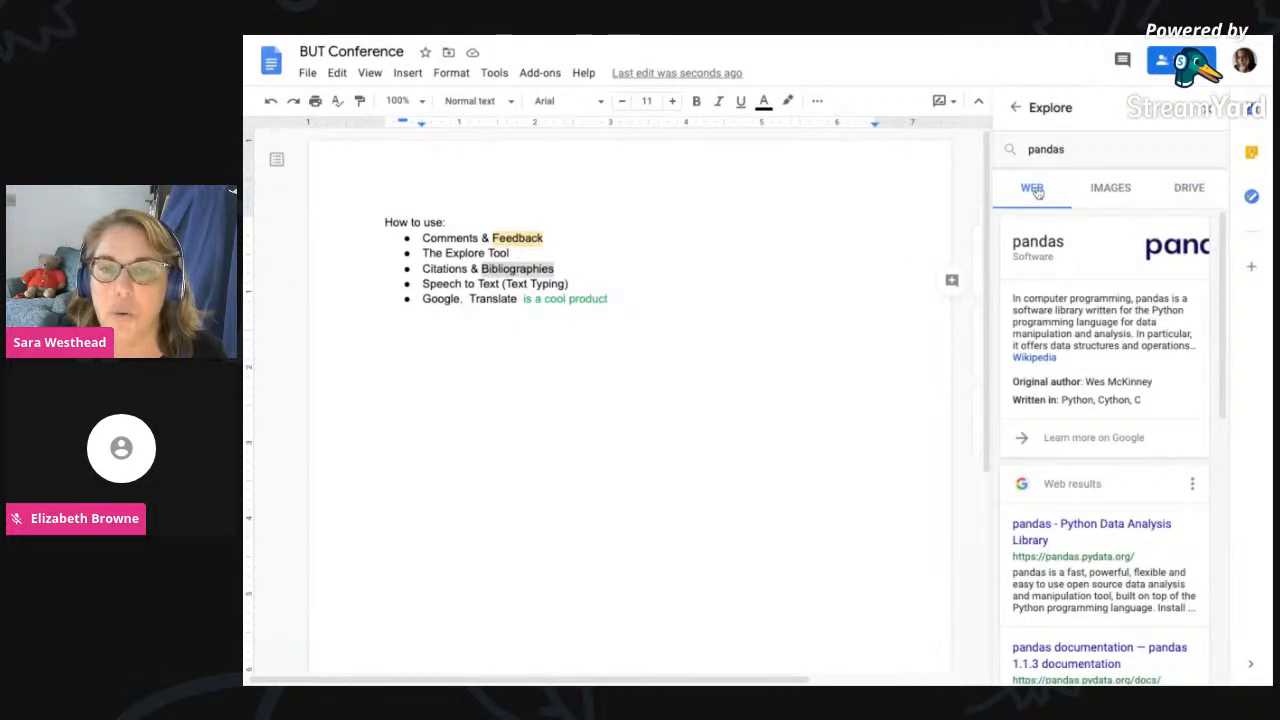
scroll(1195, 640, down, 5)
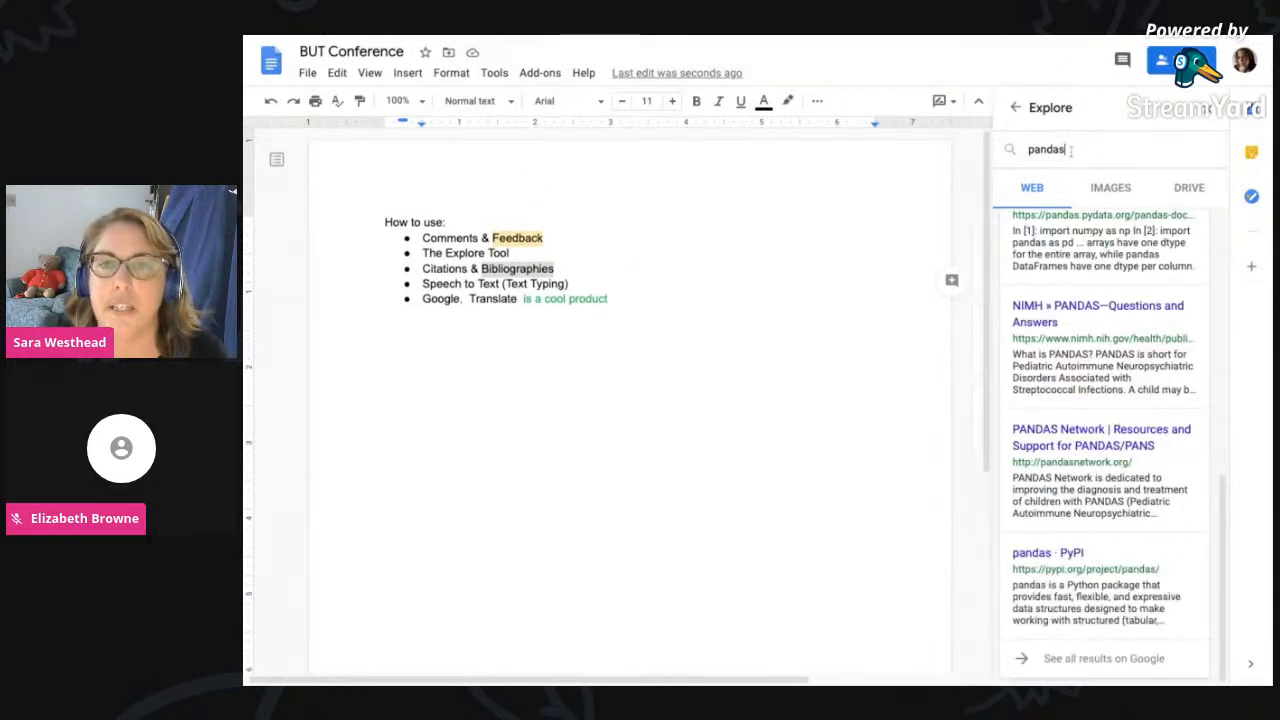
- Refine the Explore search to "panda animal" and look through the web results
click(1071, 150)
key(BackSpace)
text(animal)
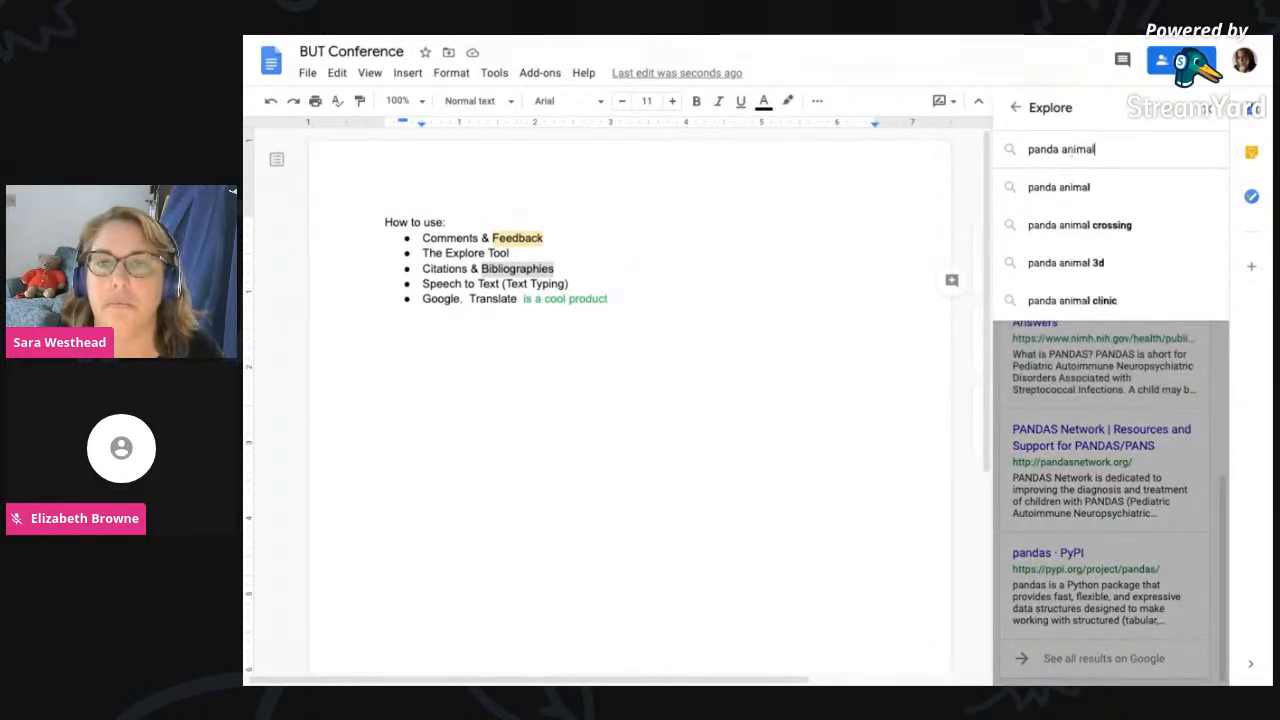
key(Return)
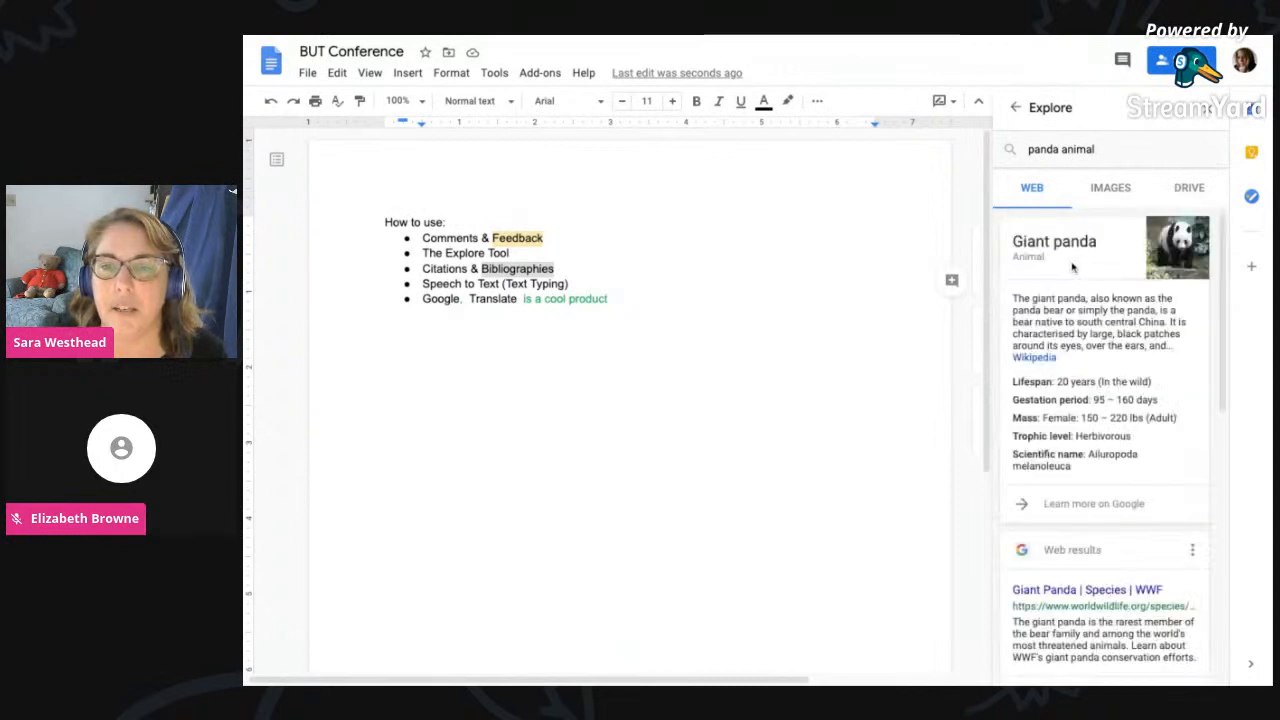
scroll(1048, 560, down, 1)
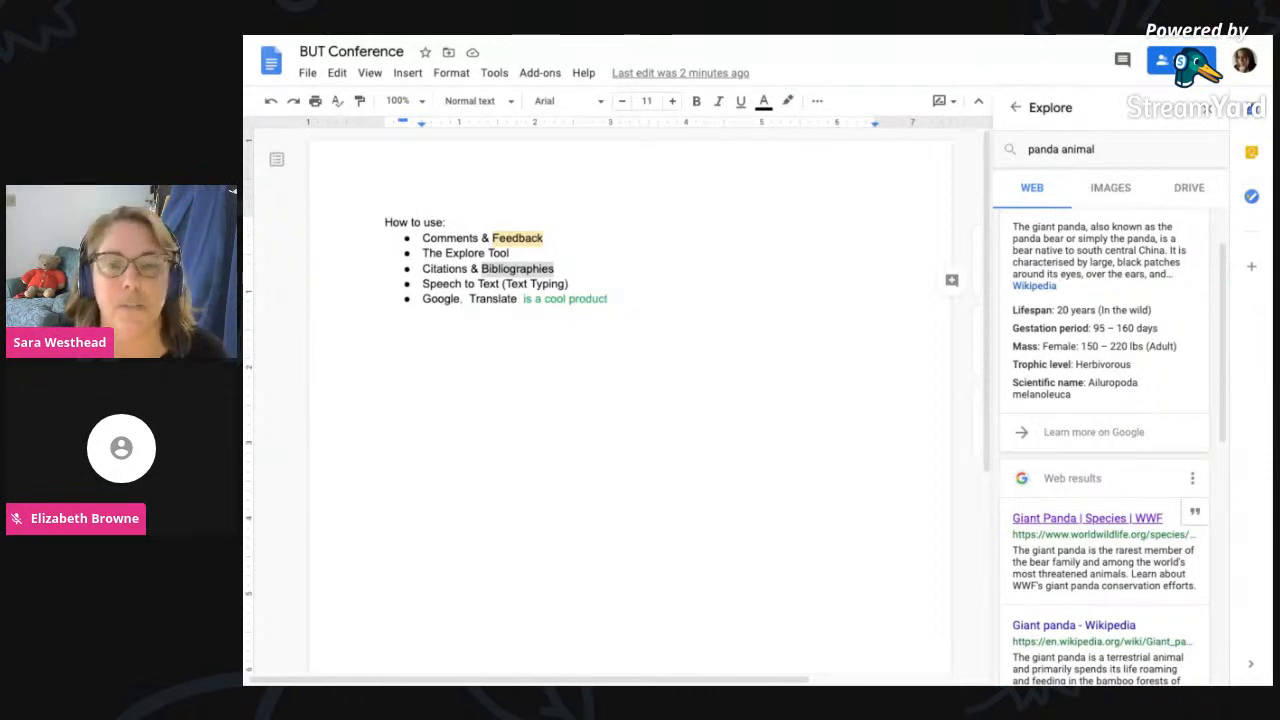
- Return the document to Editing mode and paste the copied "HABITAT LOSS" panda passage below the bullet list
click(619, 432)
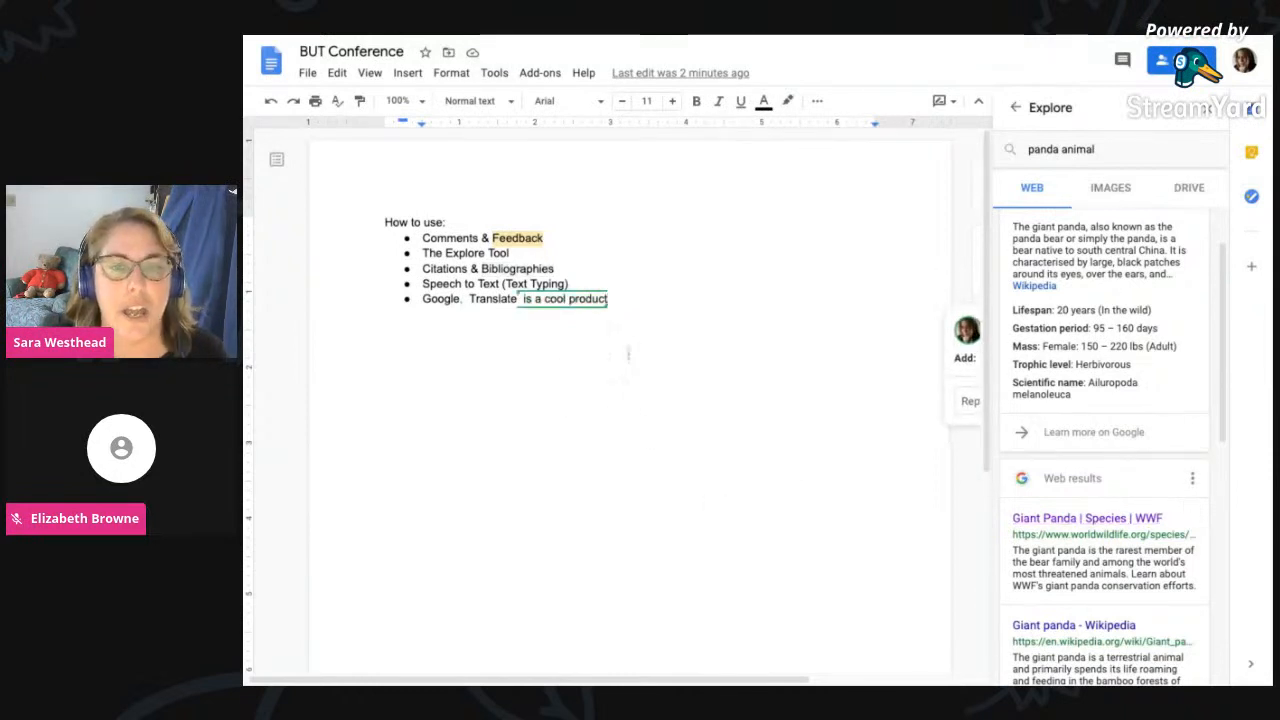
click(944, 101)
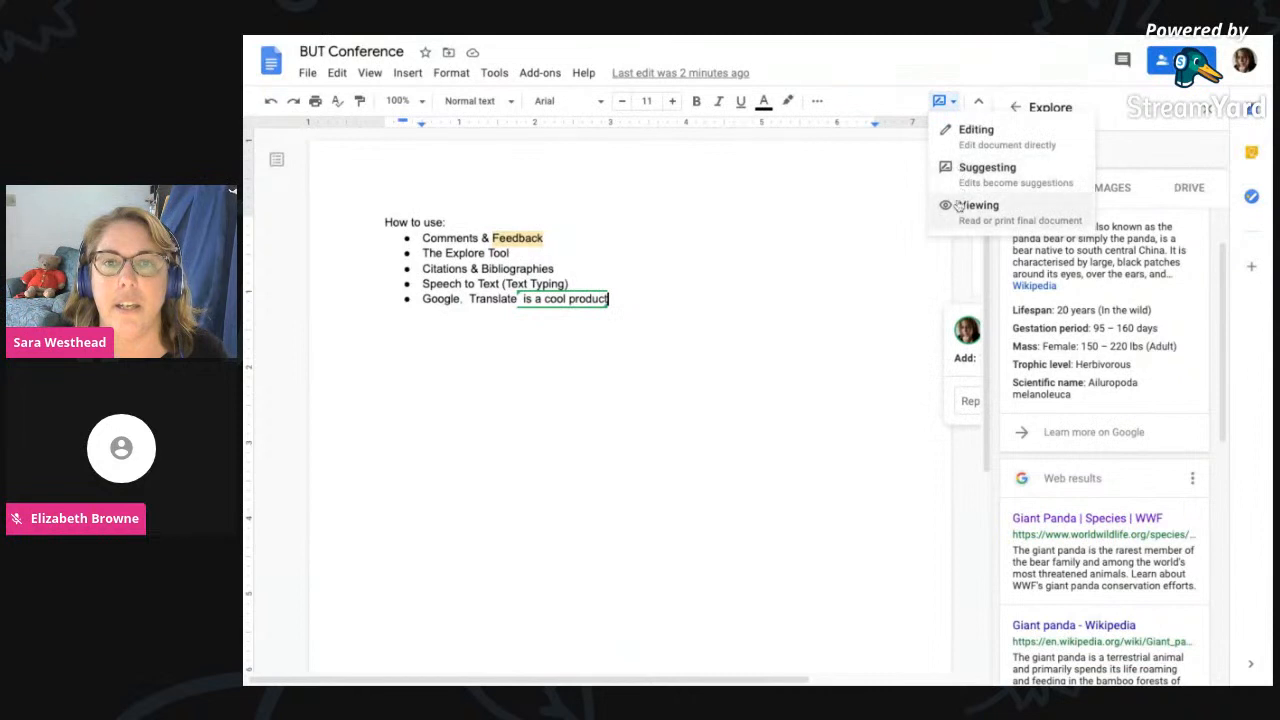
click(969, 128)
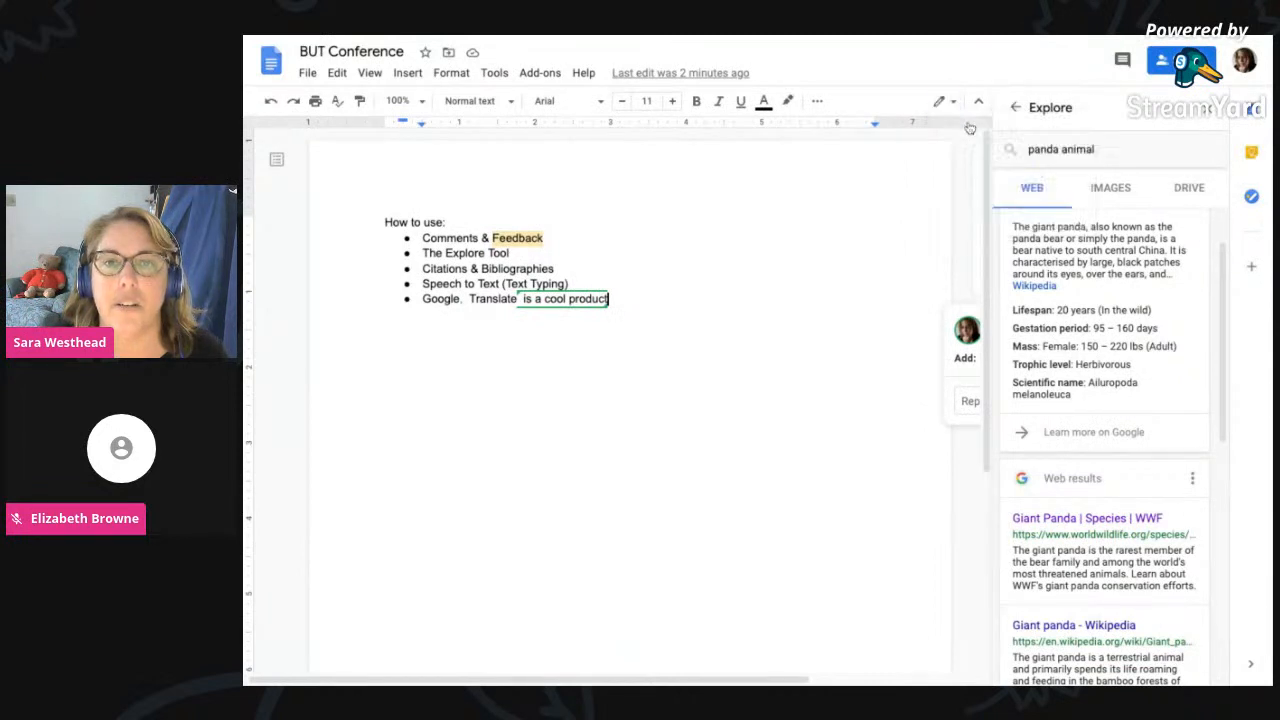
click(639, 370)
key(ctrl+v)
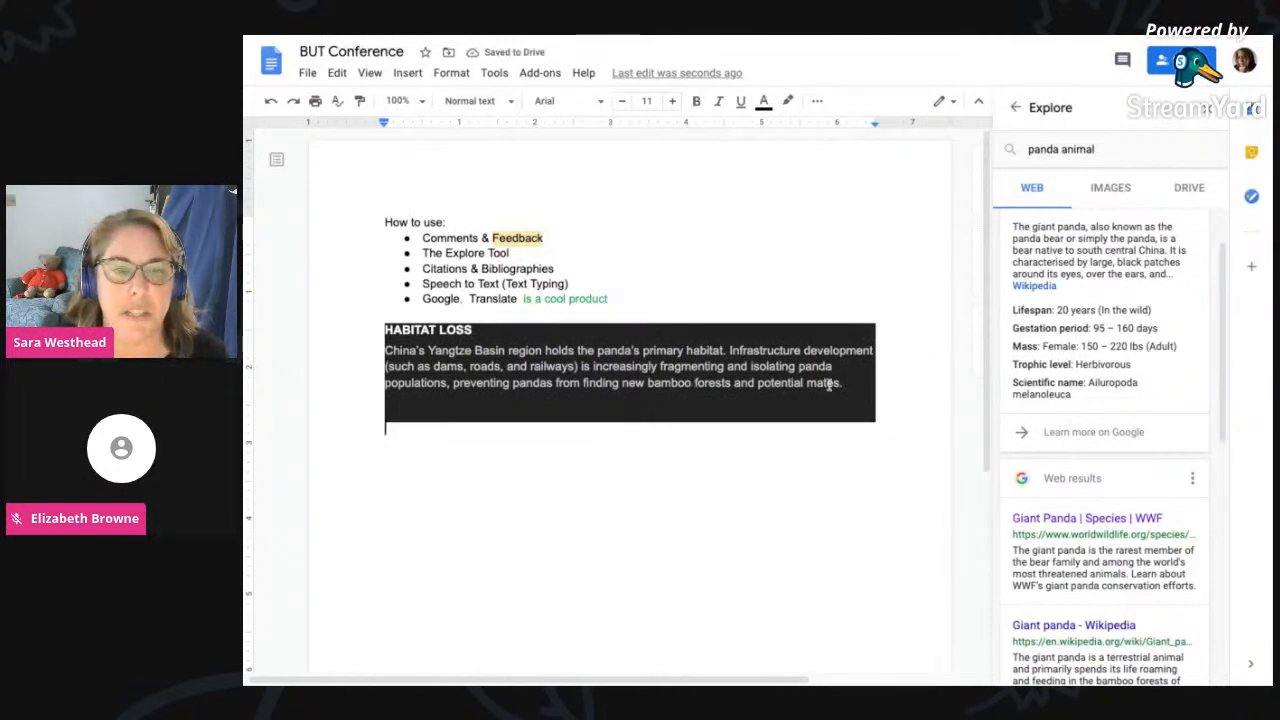
- Cite the "Giant Panda | Species | WWF" web result as a footnote to the pasted HABITAT LOSS passage
drag(854, 384, 385, 330)
mouse_move(1064, 547)
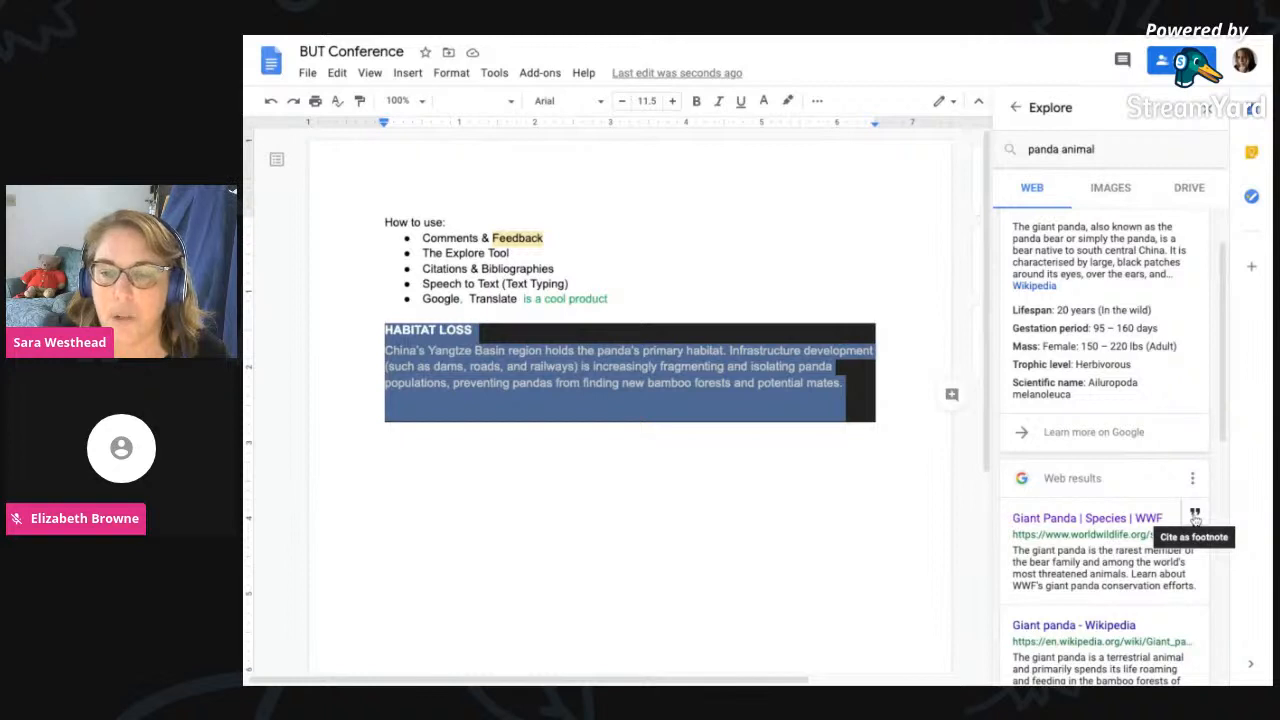
click(1195, 515)
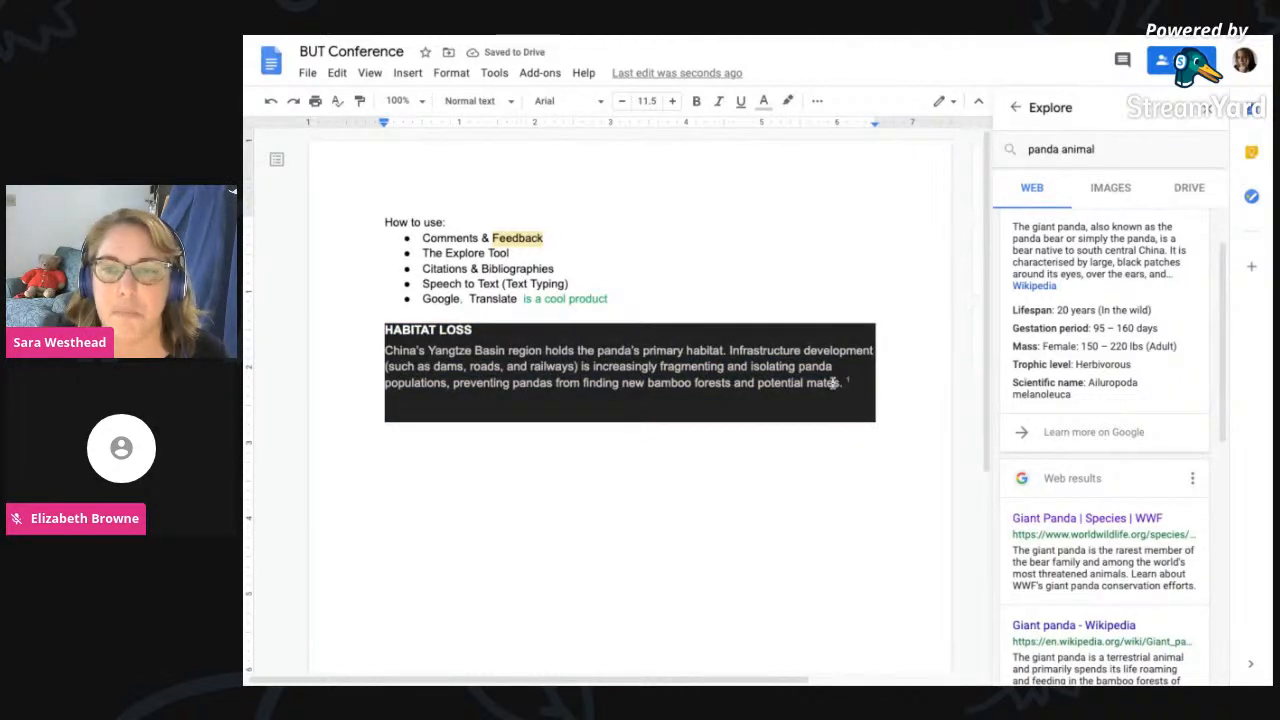
- Close Explore, resolve the comment on "Feedback" and reject the two suggested additions on the Google Translate bullet
click(1209, 110)
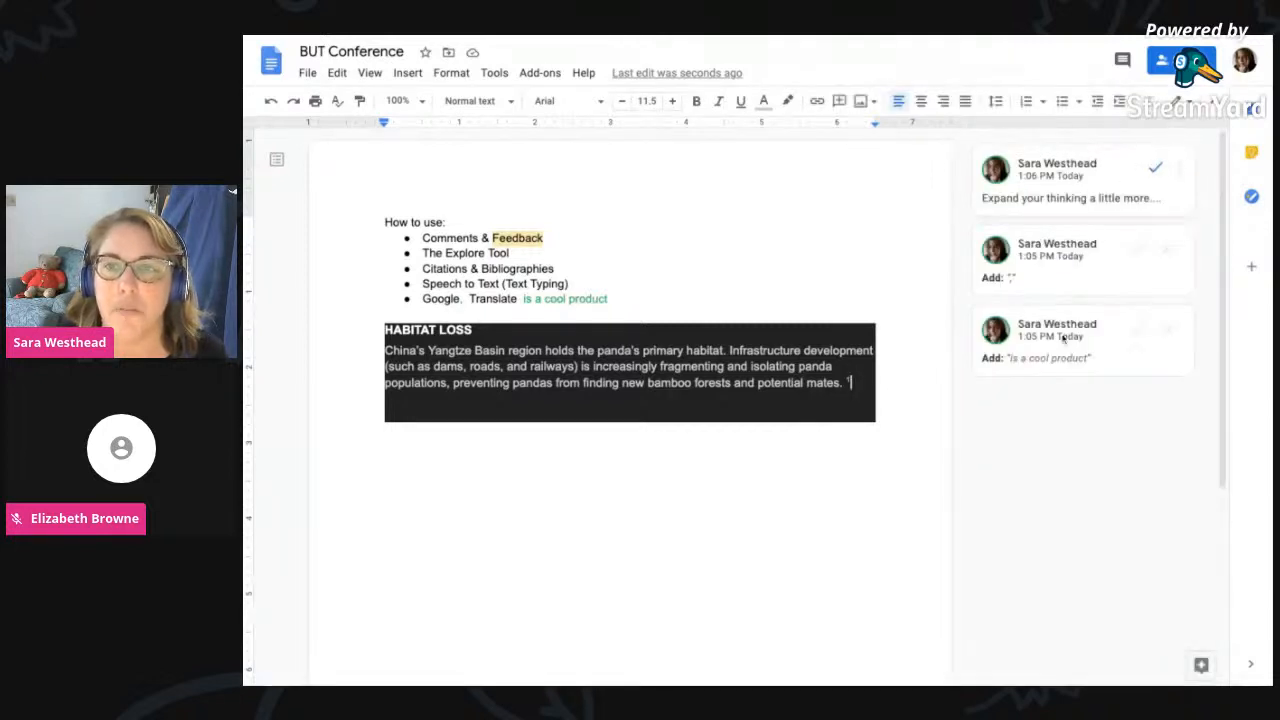
click(1156, 169)
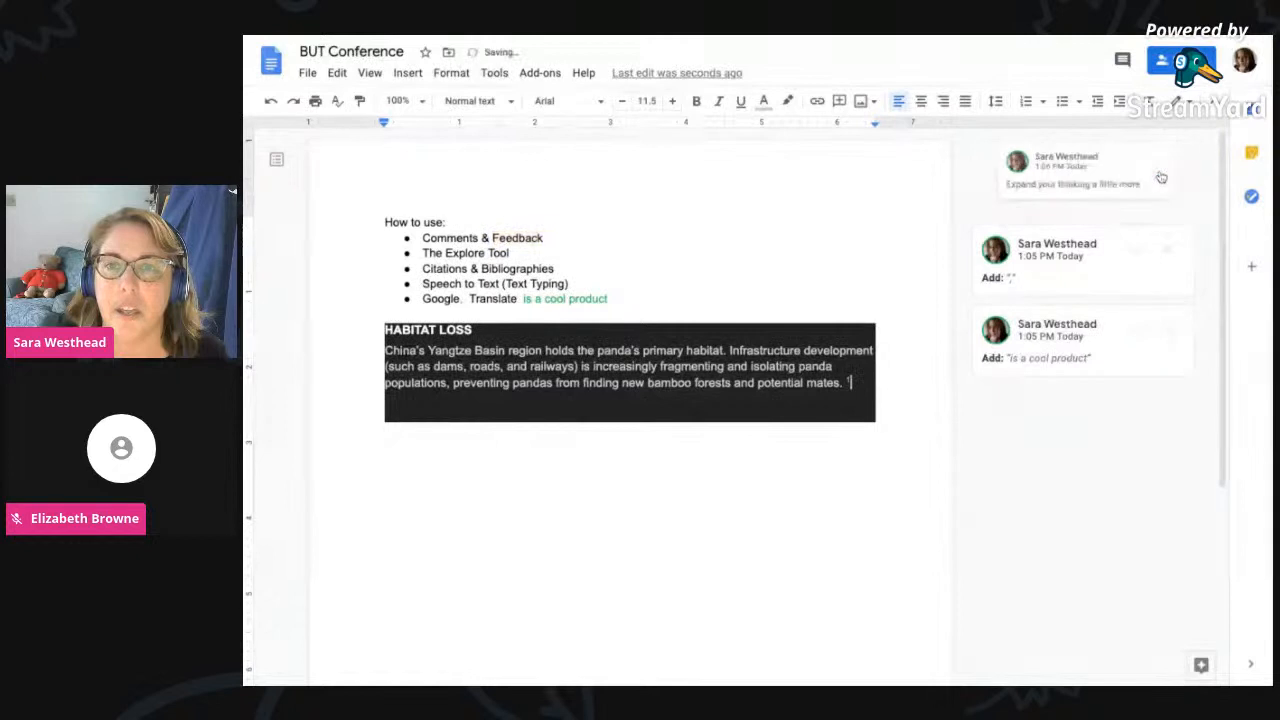
click(1167, 250)
click(1167, 331)
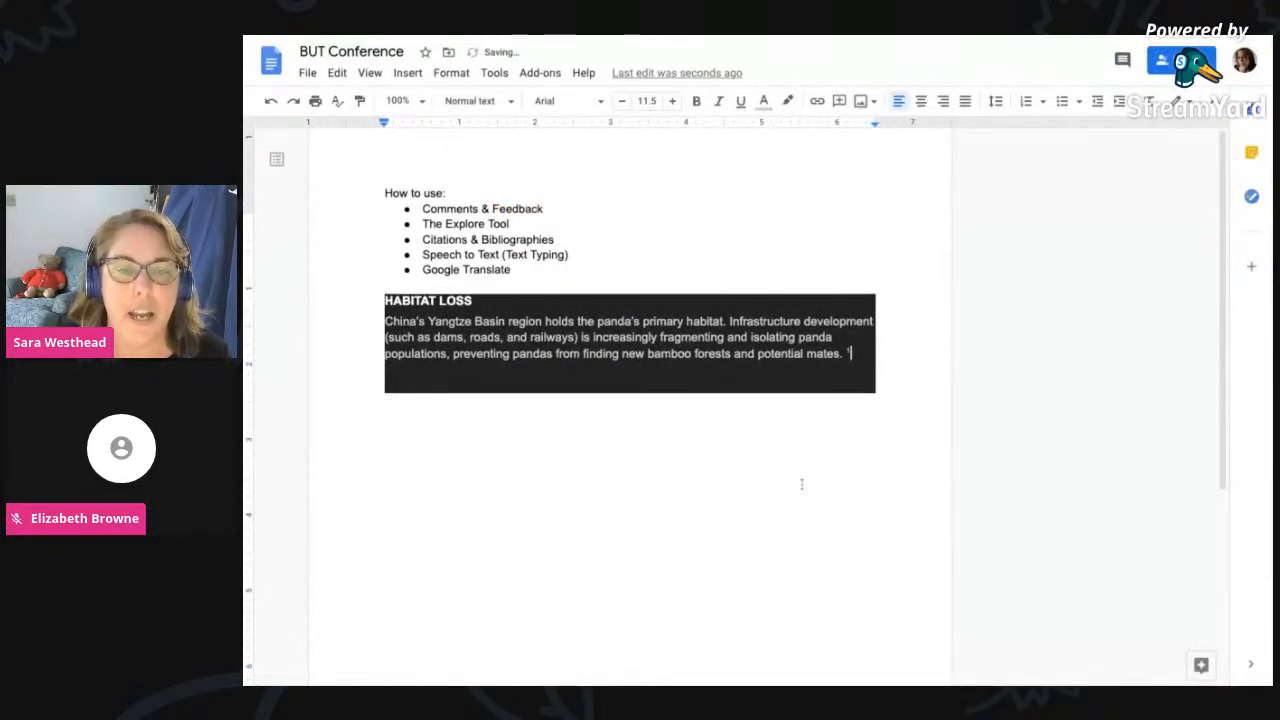
- Check the WWF citation footnote and look up image results for the suggested topic "Giant panda" in Explore
scroll(800, 477, down, 5)
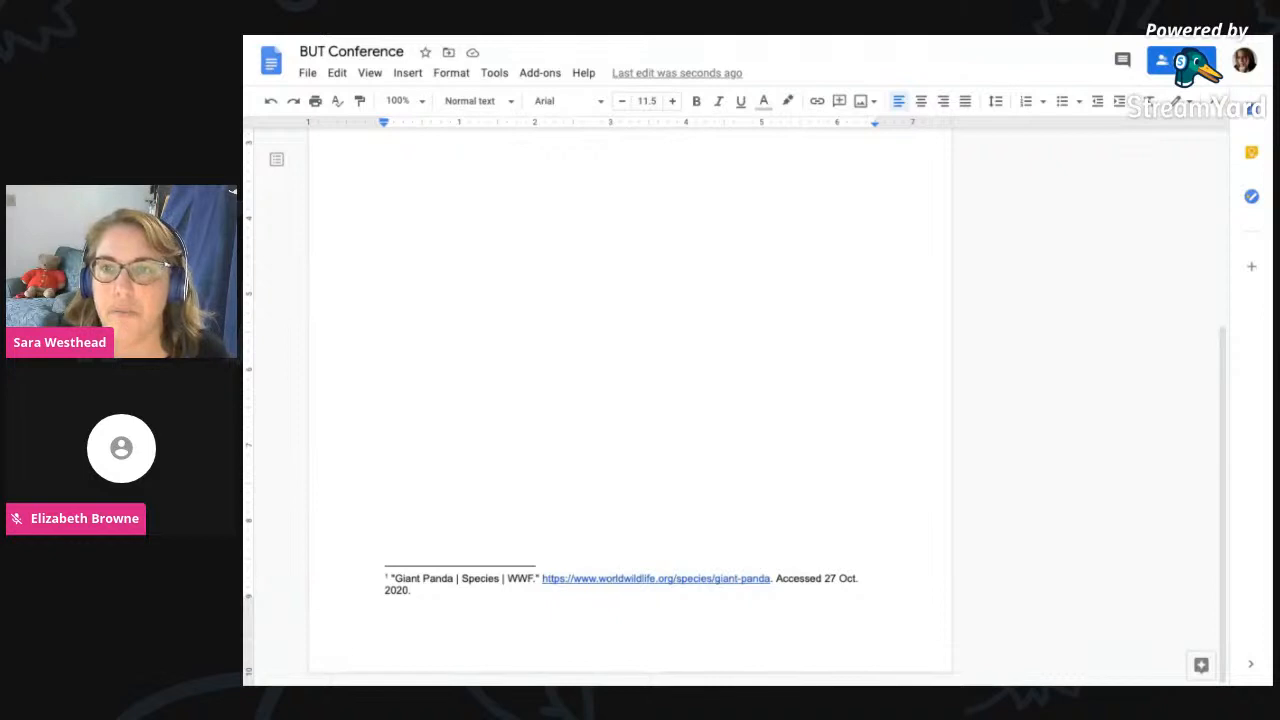
click(731, 591)
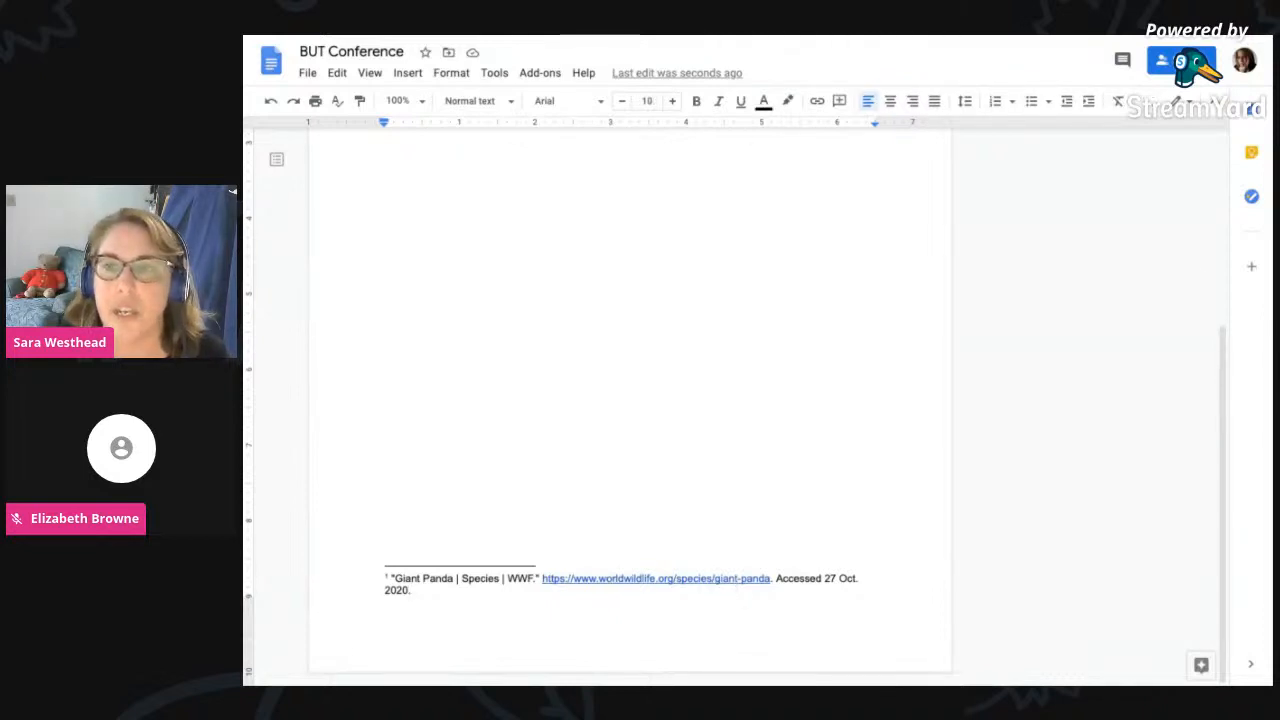
click(1201, 664)
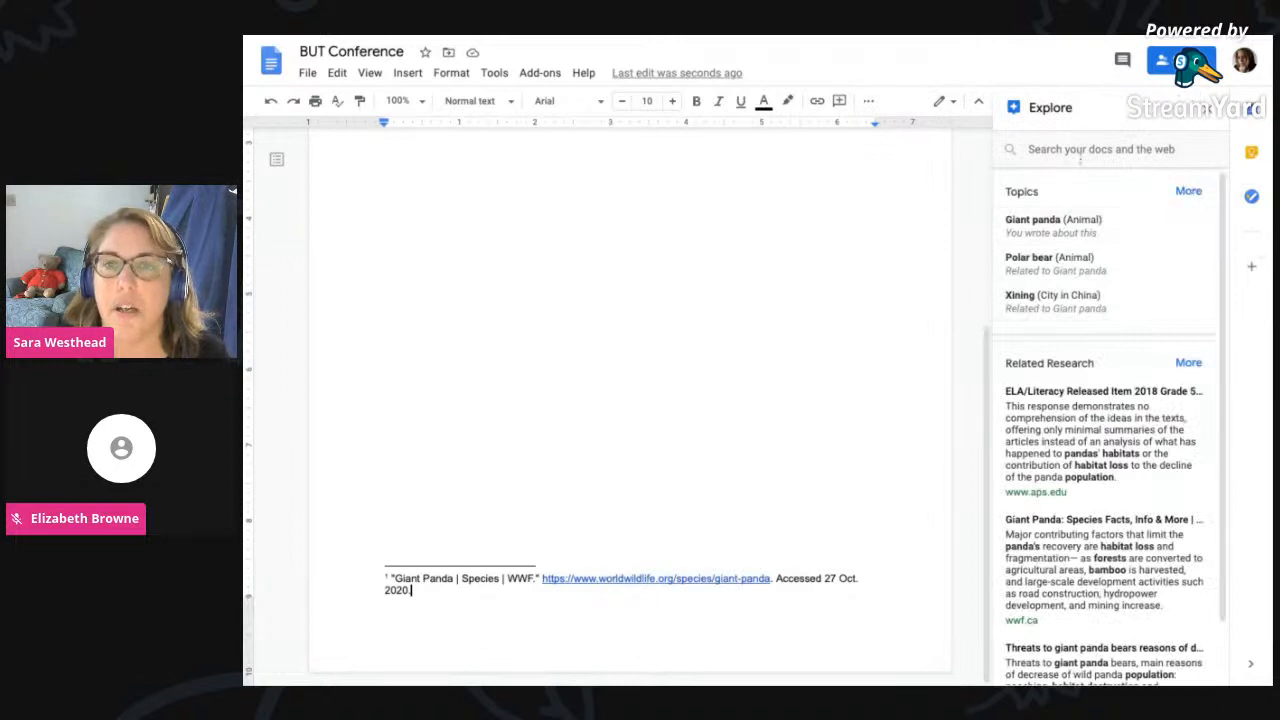
click(1050, 232)
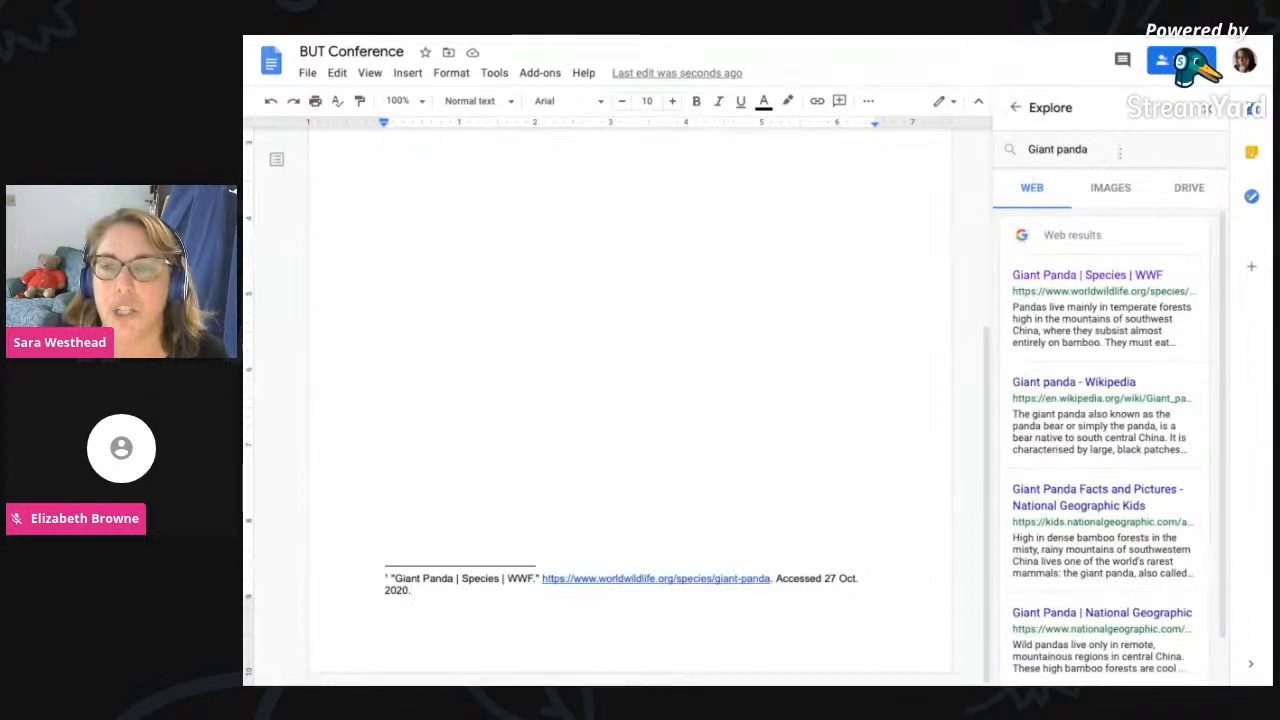
click(1112, 192)
click(1031, 190)
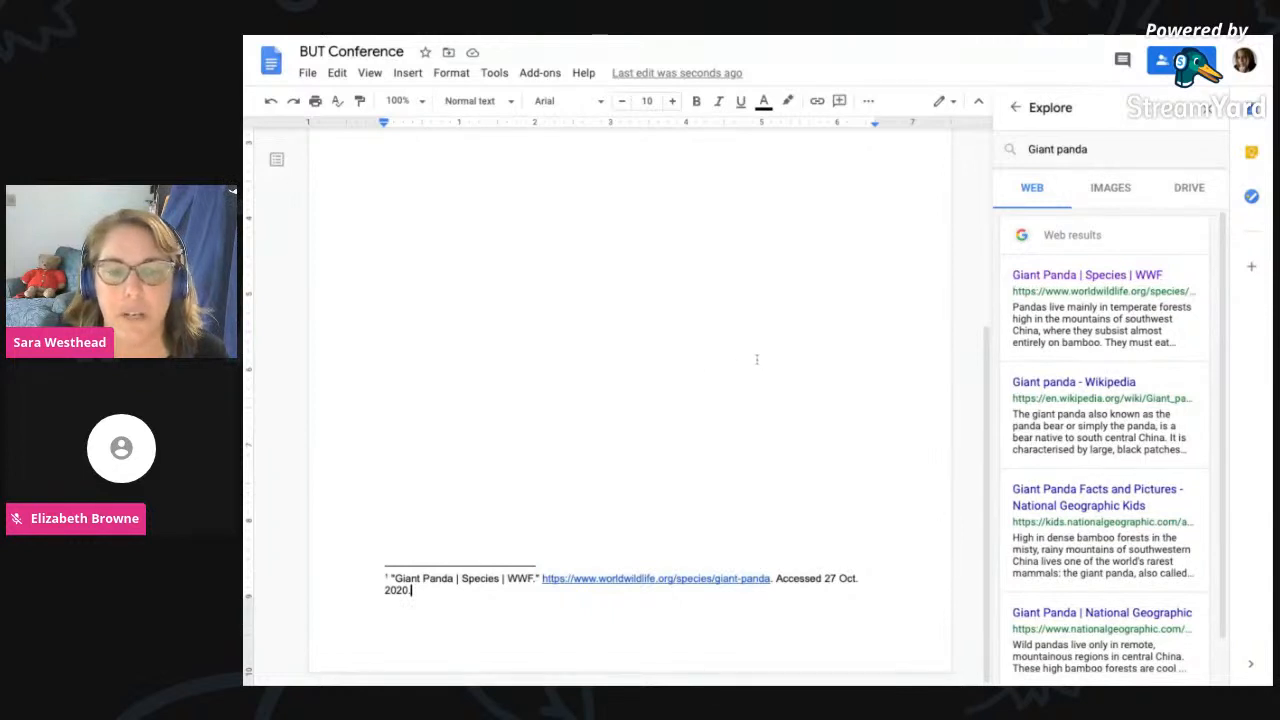
scroll(700, 463, up, 5)
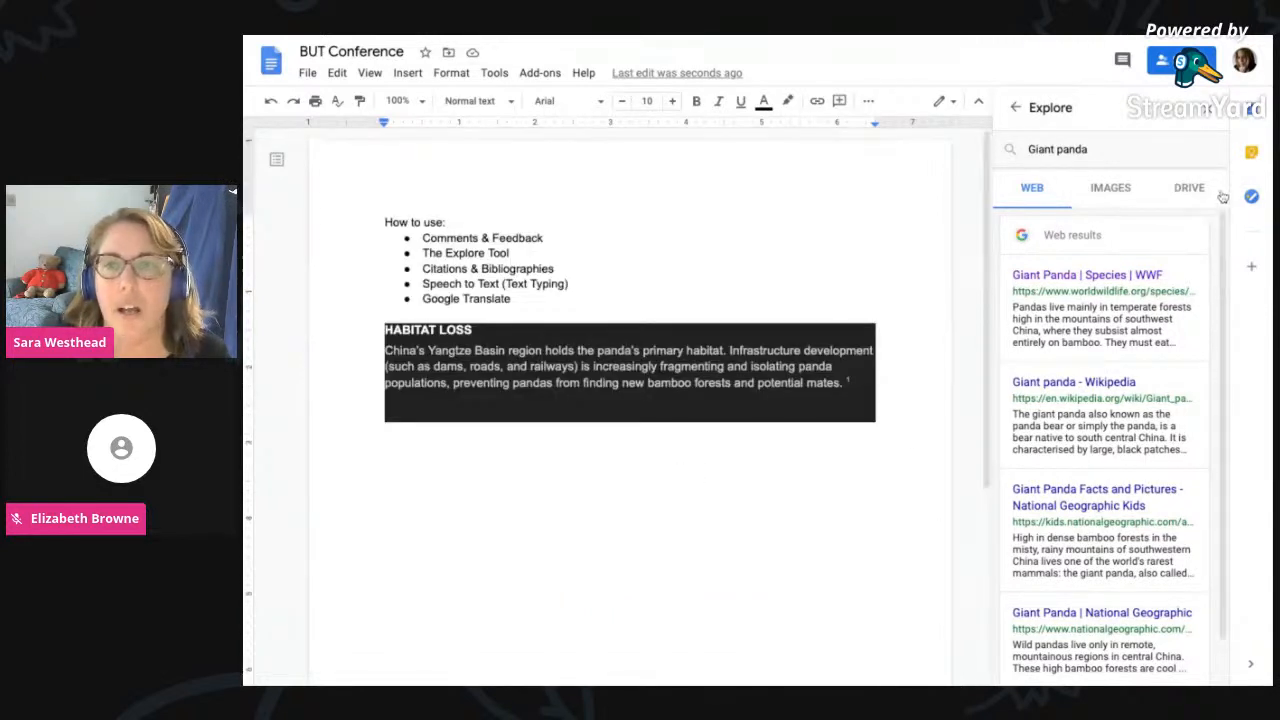
click(1115, 189)
mouse_move(1171, 271)
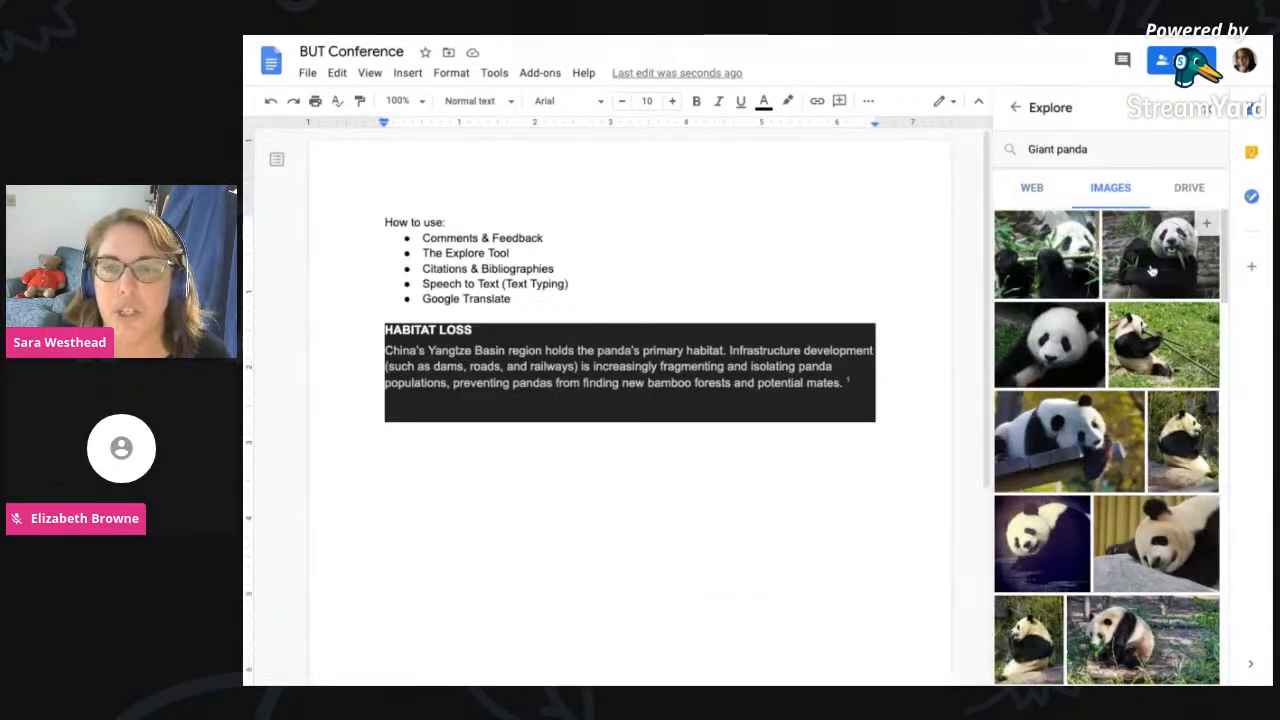
- Set the document to Editing mode and insert the image of the panda eating bamboo below the HABITAT LOSS passage
click(1206, 223)
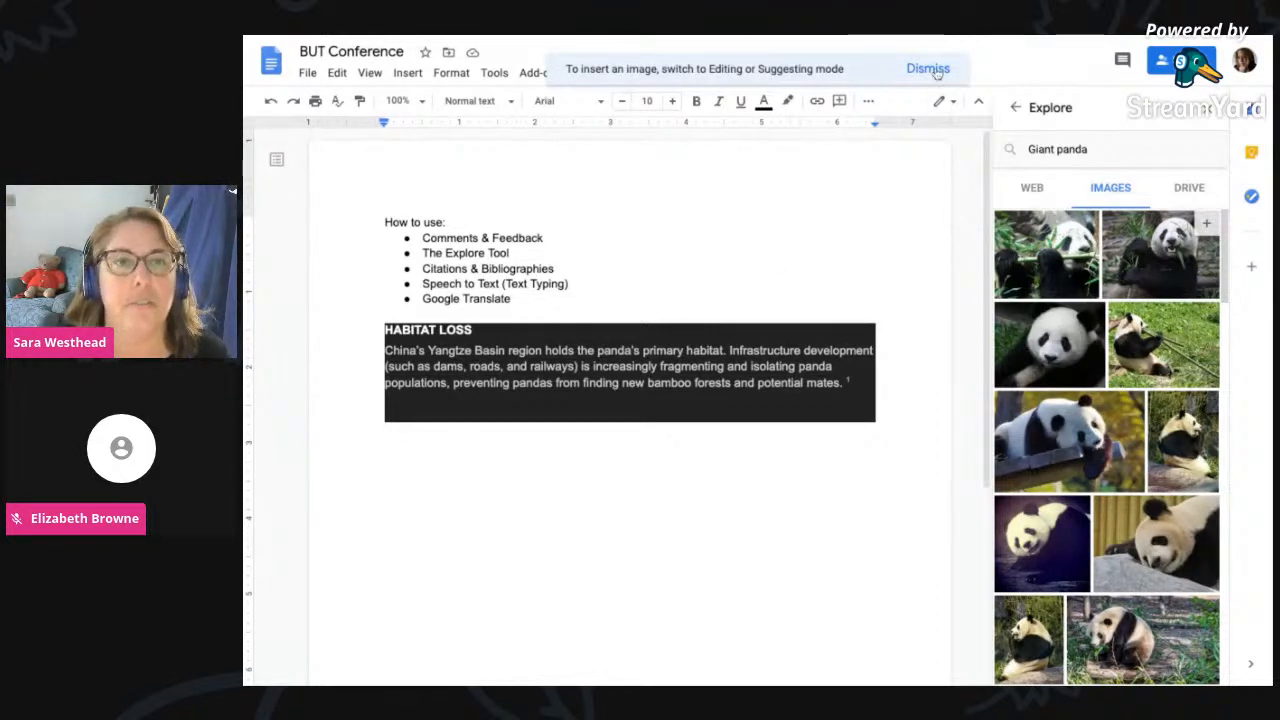
click(935, 70)
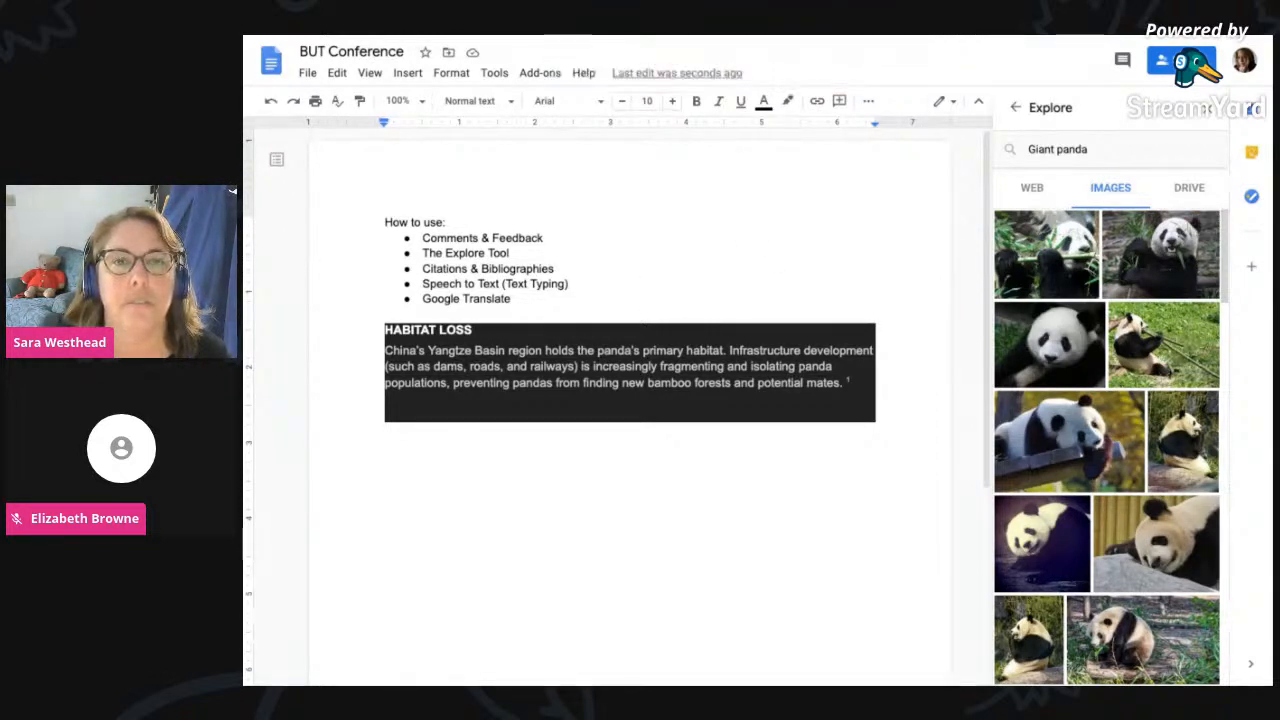
click(944, 102)
click(955, 131)
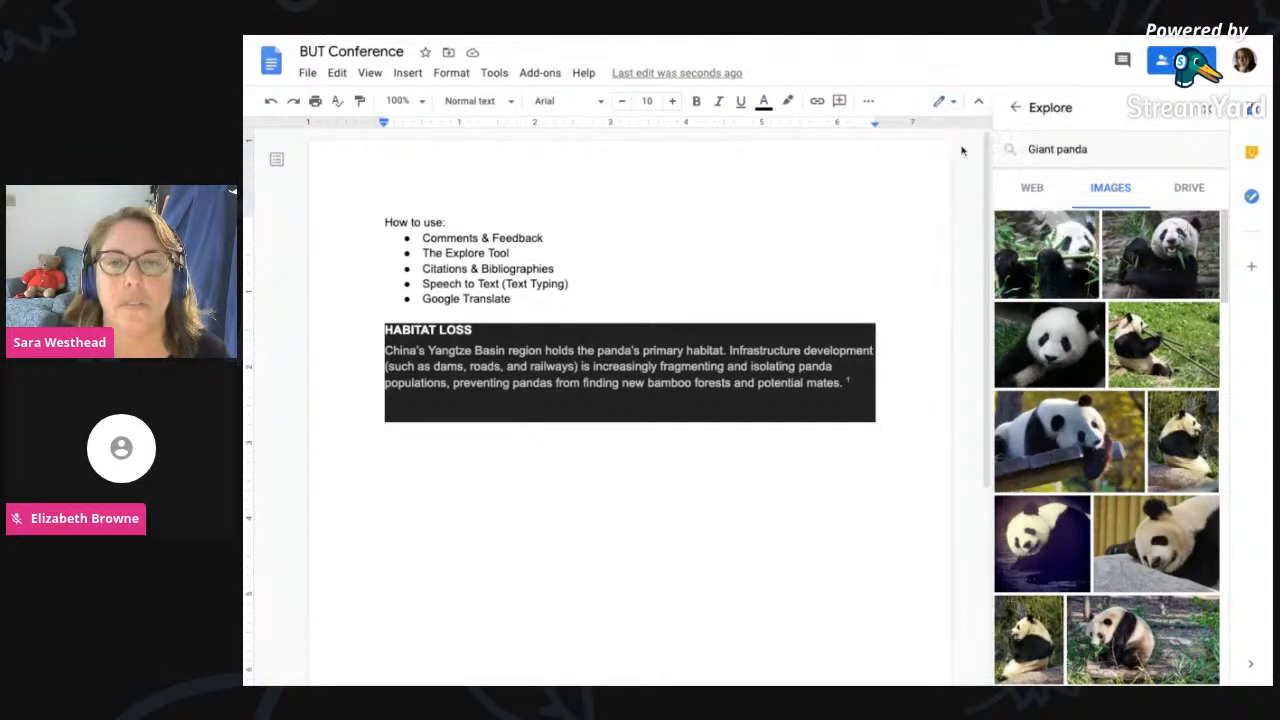
click(1186, 262)
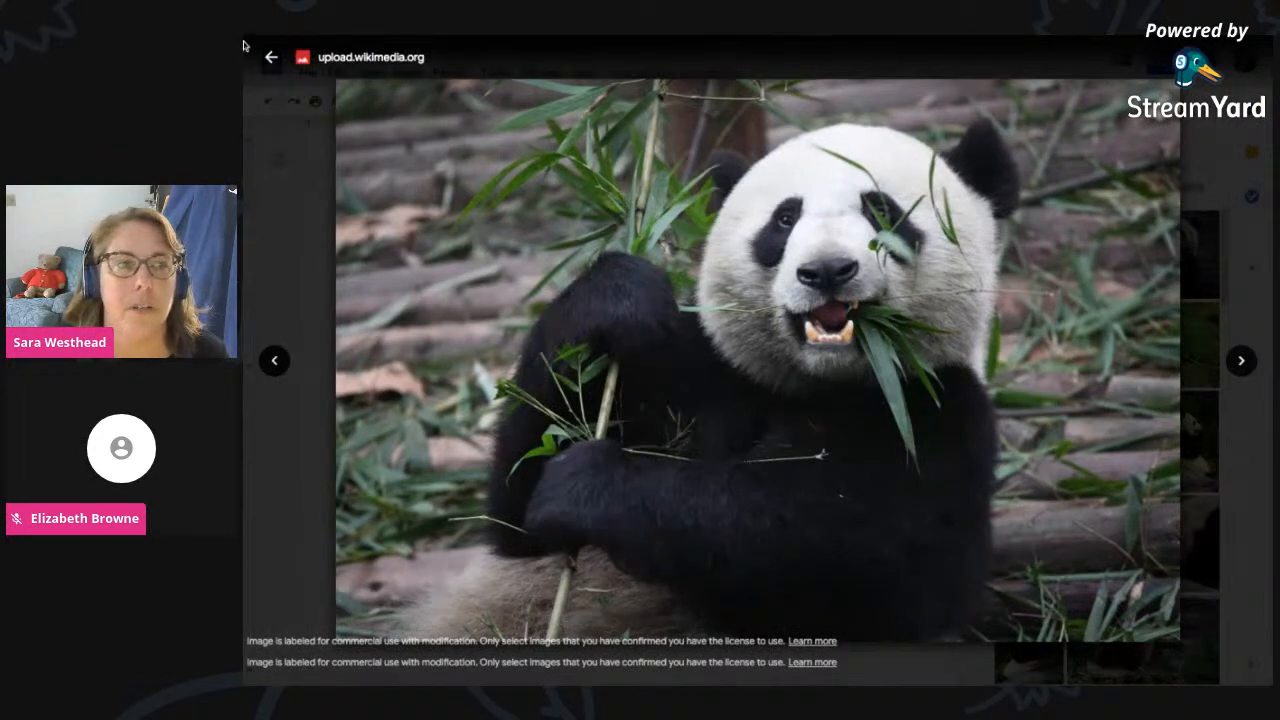
click(270, 57)
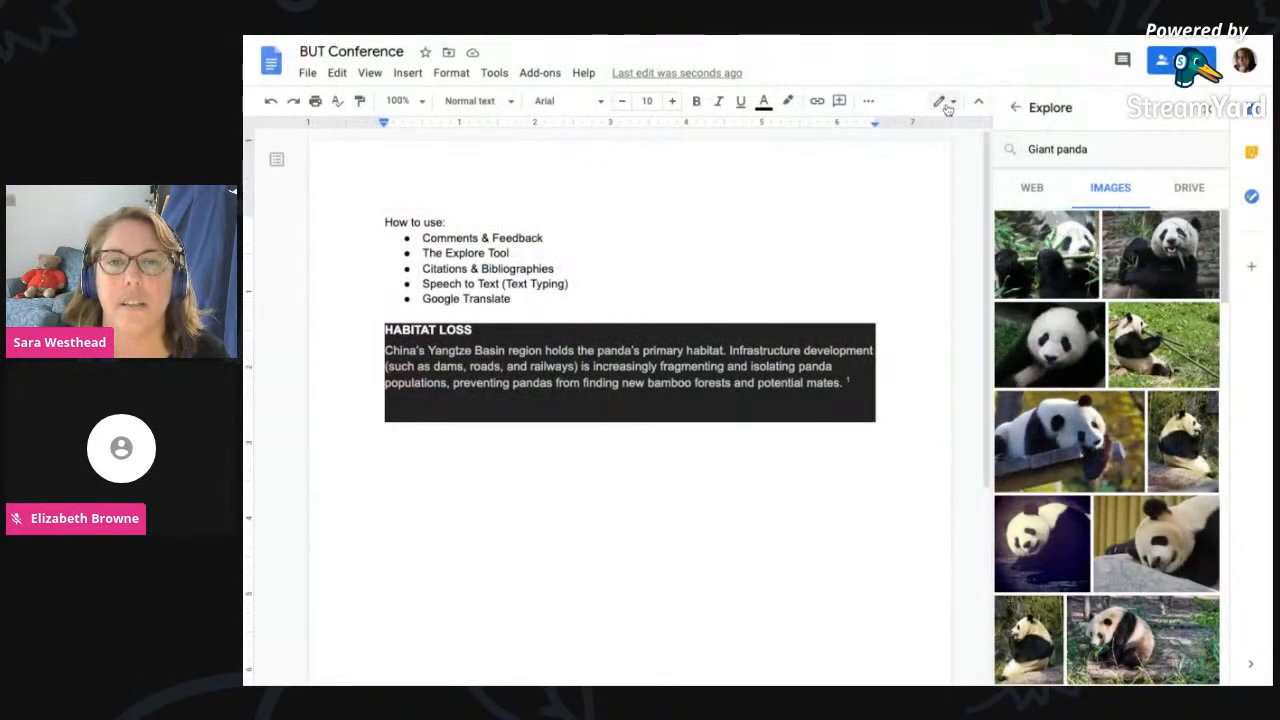
click(948, 108)
click(951, 128)
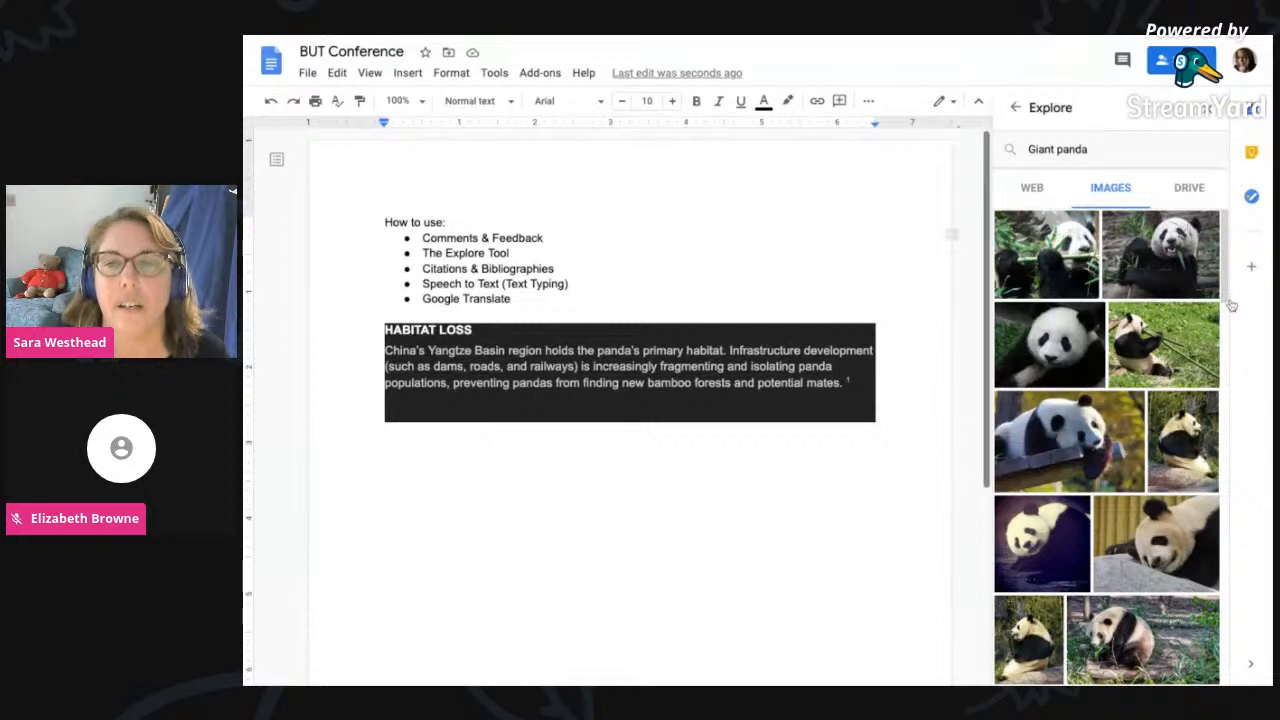
drag(1190, 262, 623, 493)
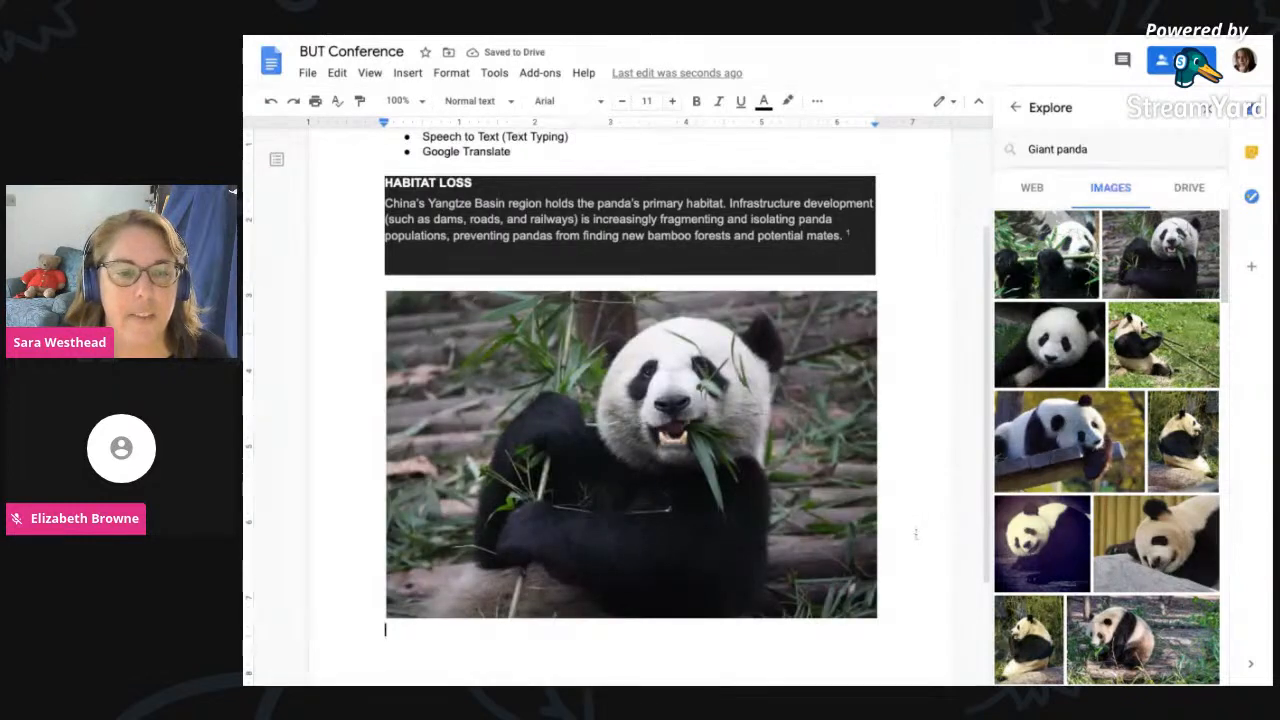
- Examine the source link attached to the inserted panda image
scroll(915, 540, down, 3)
click(609, 285)
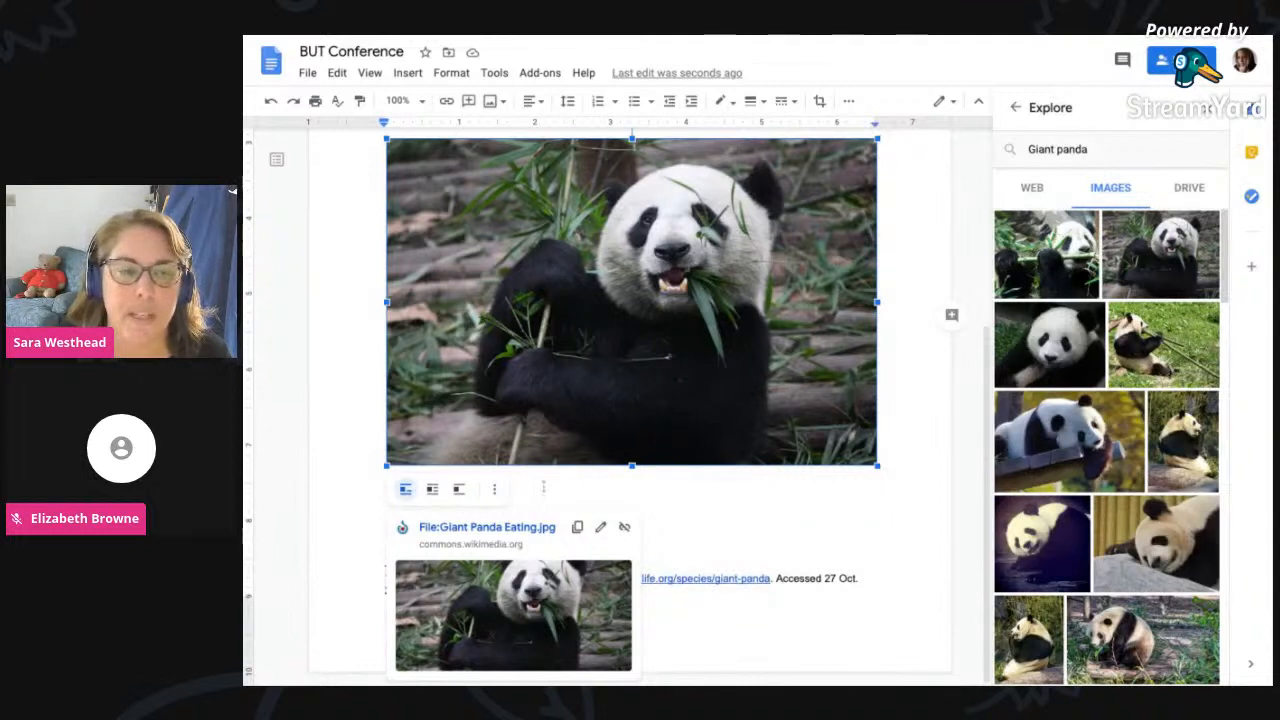
click(698, 498)
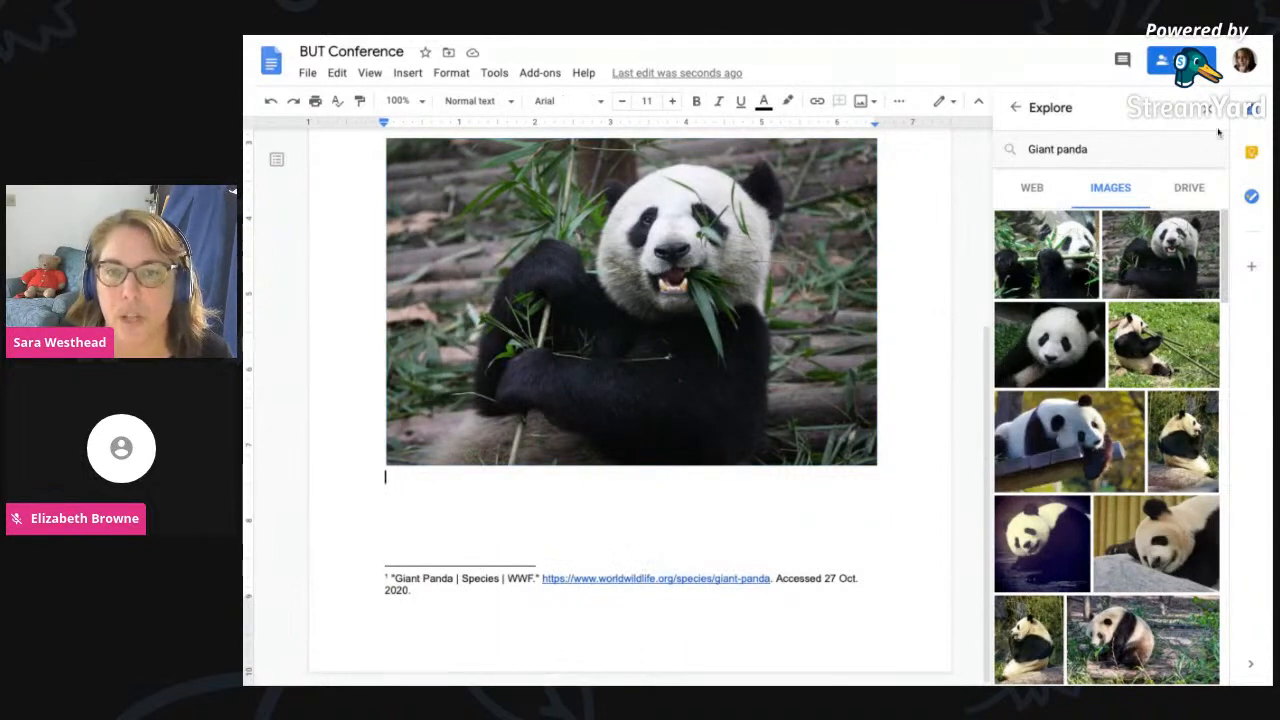
- Shrink the inserted panda image proportionally to about 2.7 inches wide and close Explore
click(729, 403)
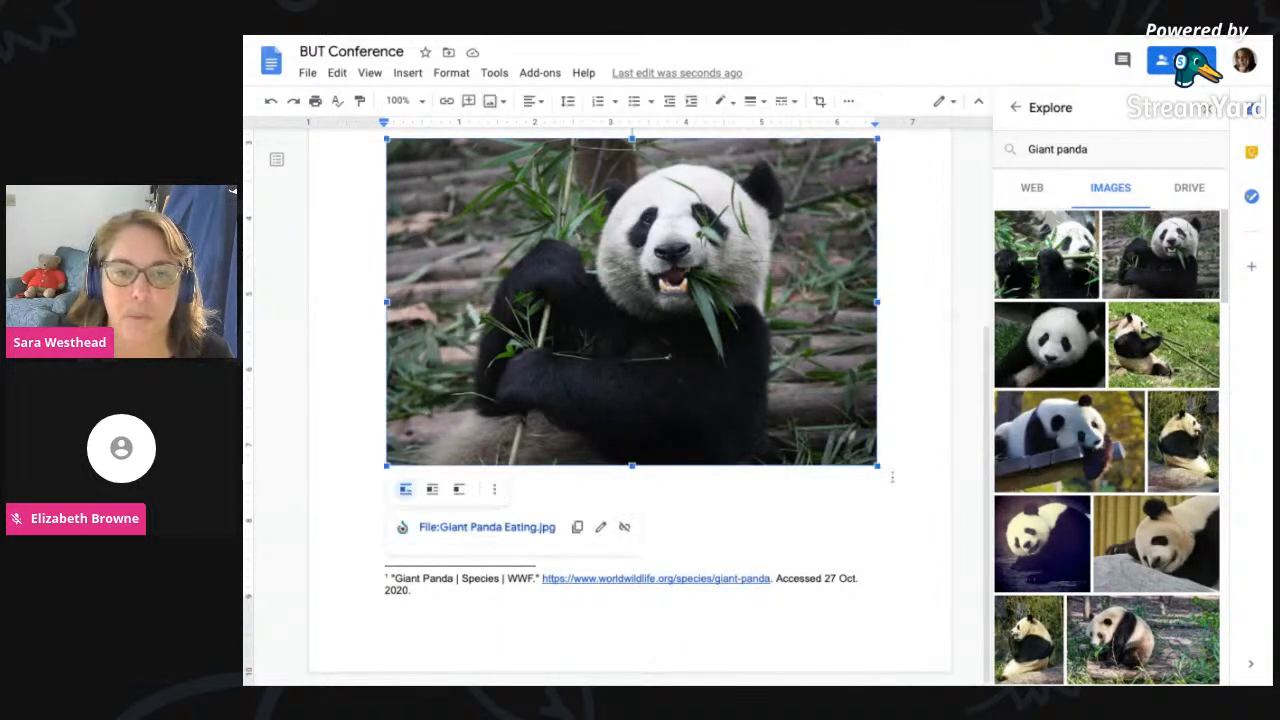
drag(878, 468, 590, 273)
click(715, 447)
scroll(741, 435, up, 3)
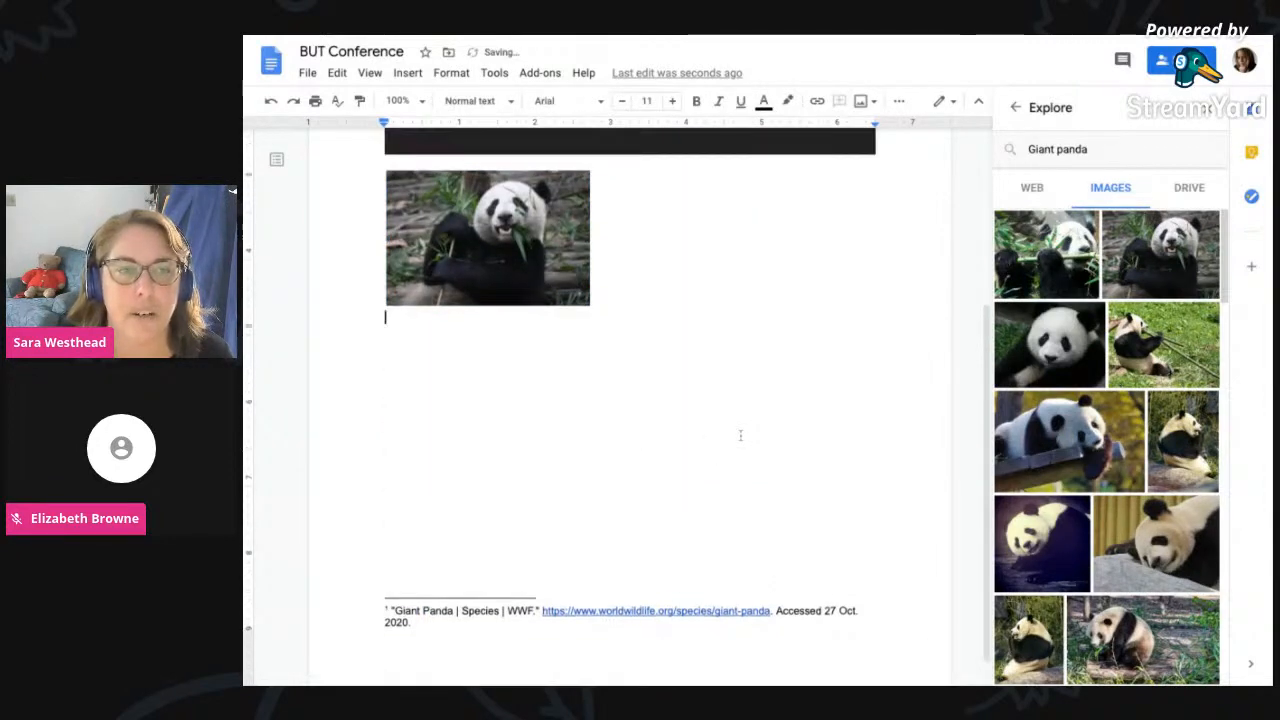
click(1209, 107)
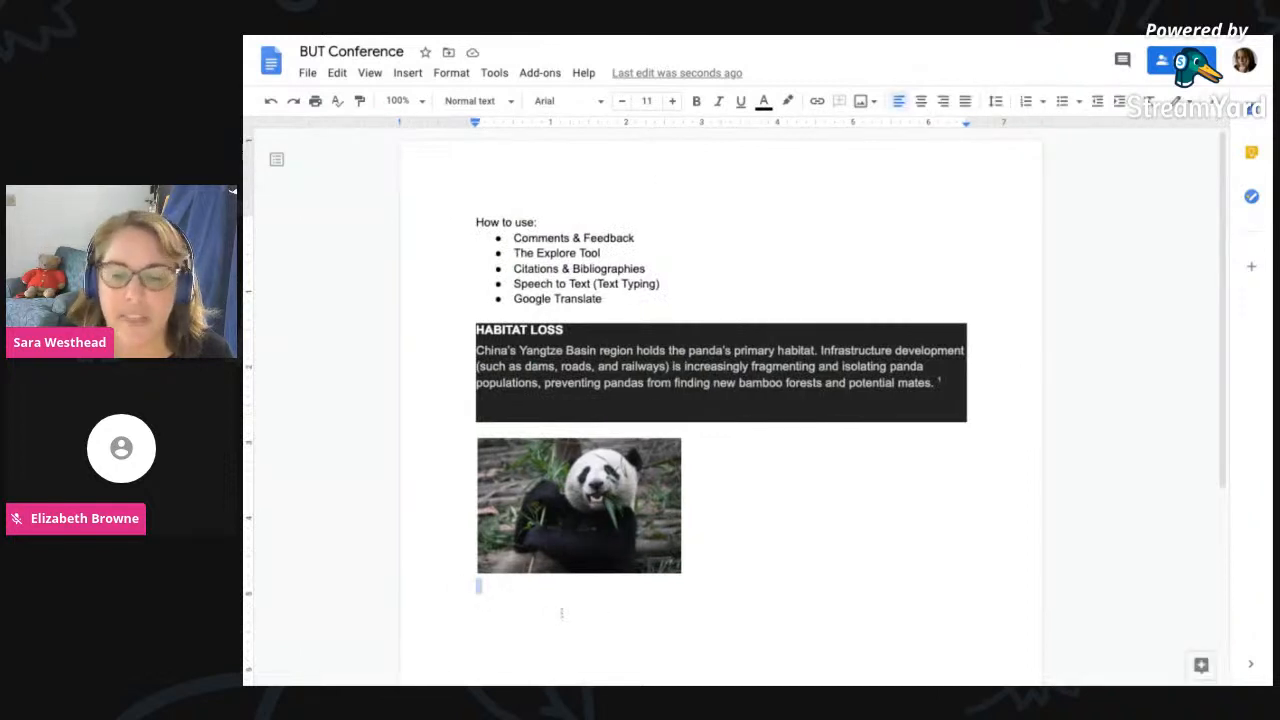
scroll(568, 608, down, 1)
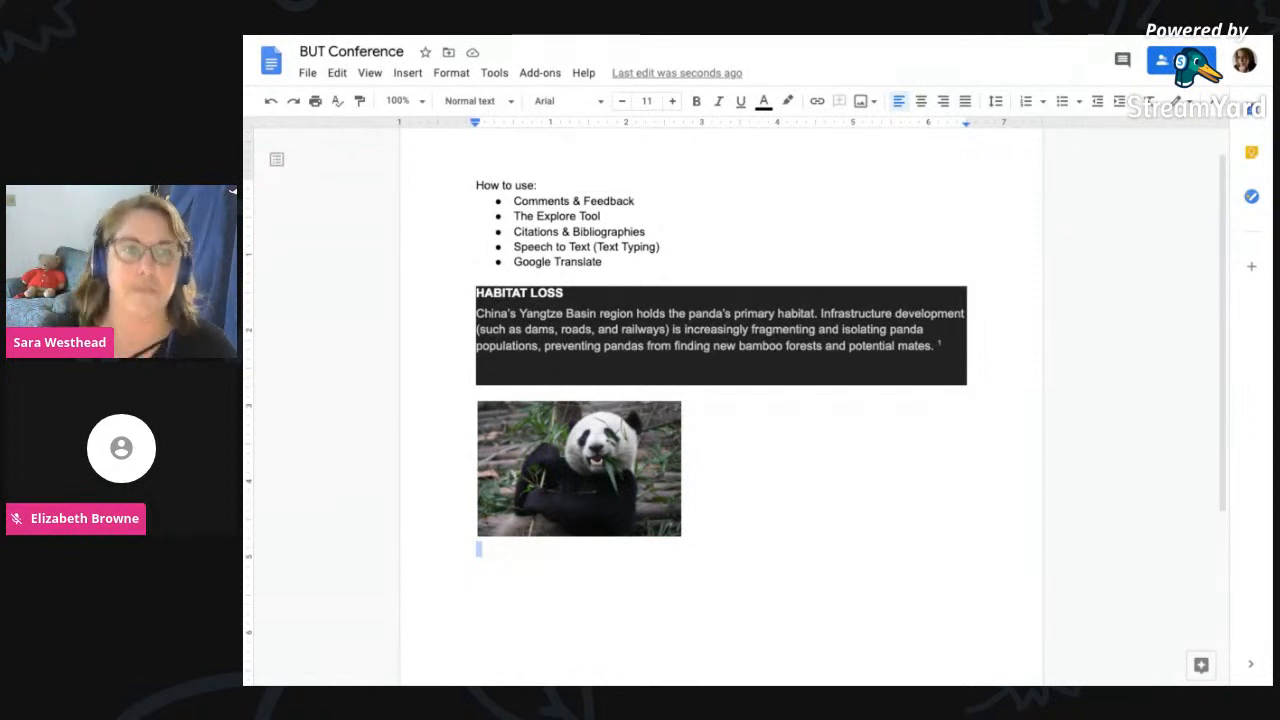
- Review the citation styles, keep MLA, and start a citation source for a Book accessed by Print
click(495, 73)
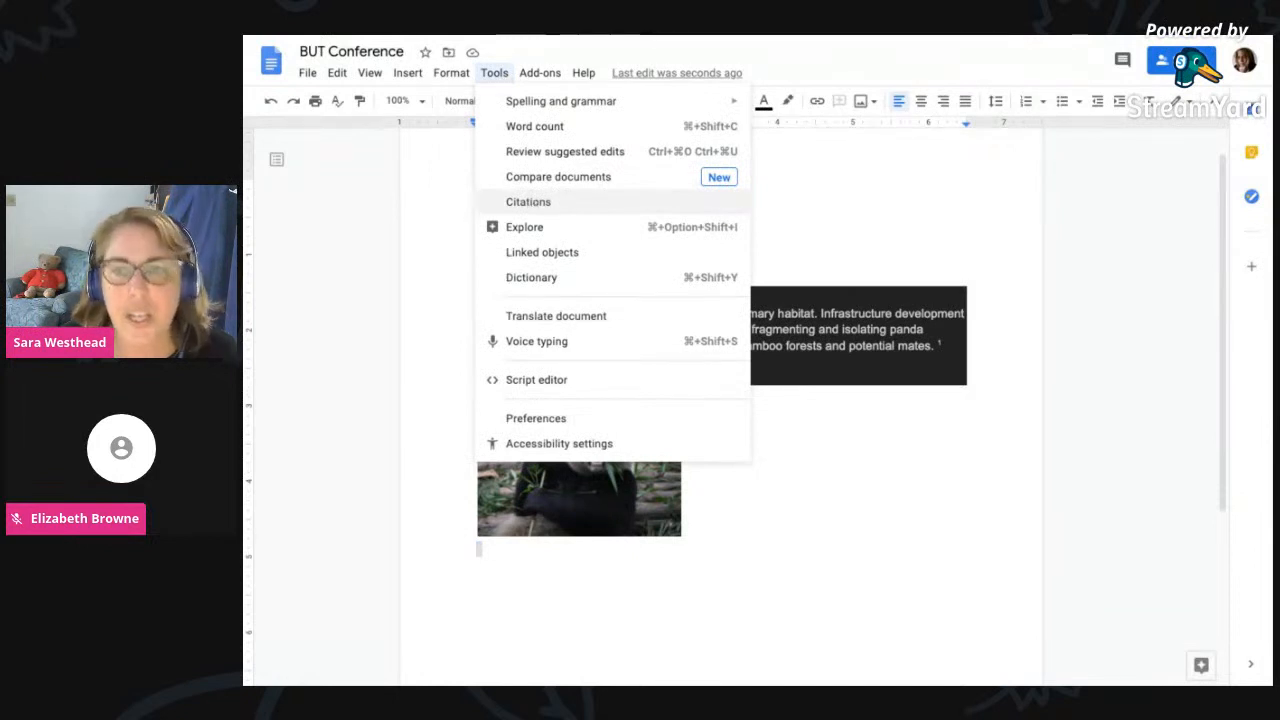
click(528, 201)
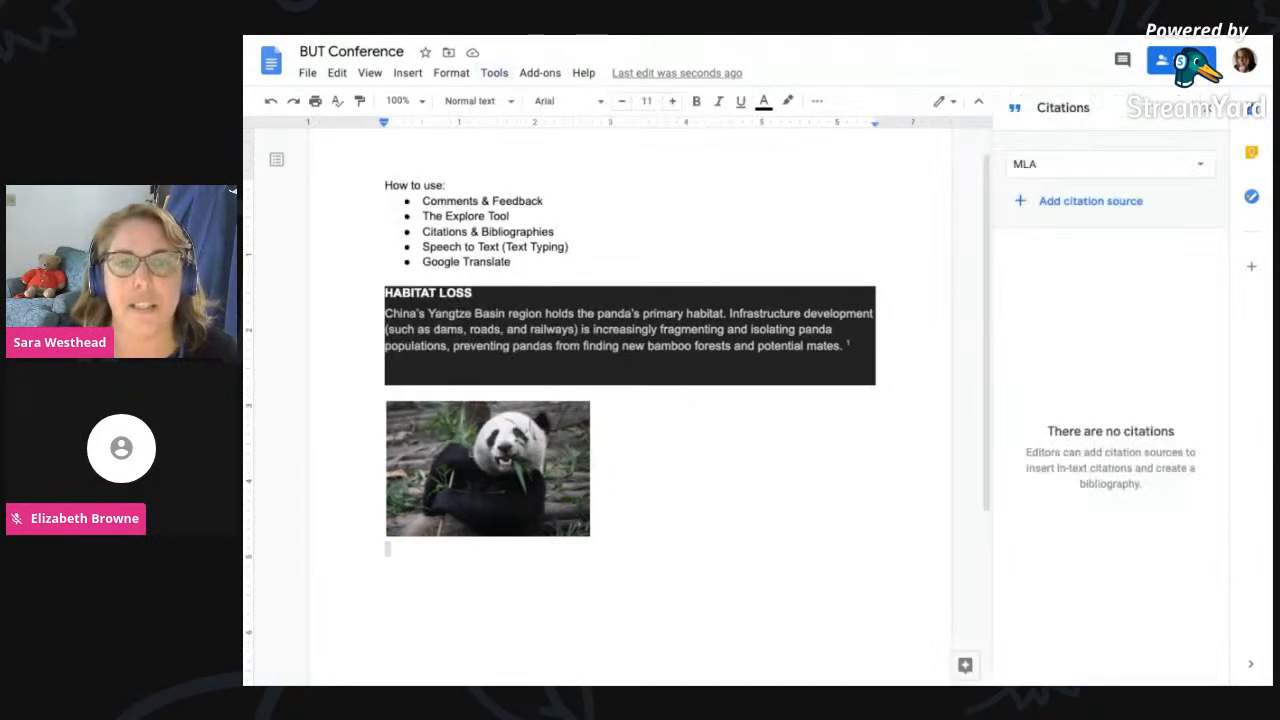
click(1085, 166)
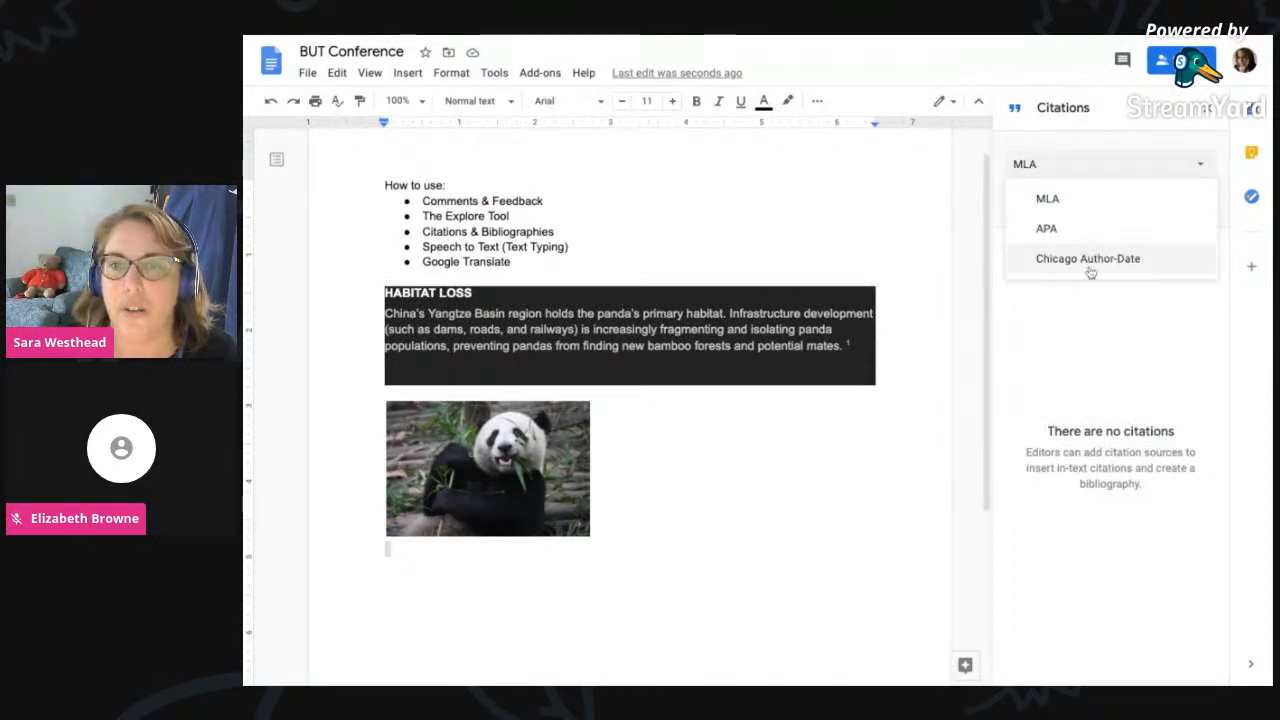
click(1112, 156)
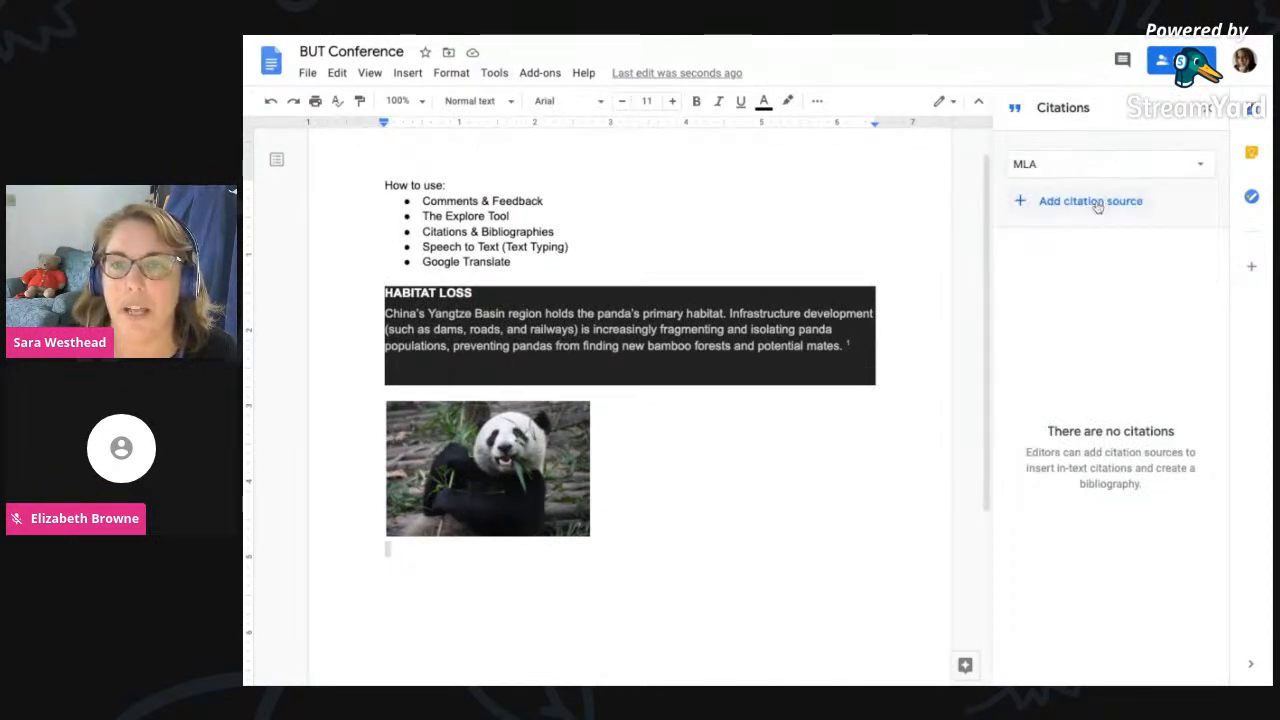
click(1089, 204)
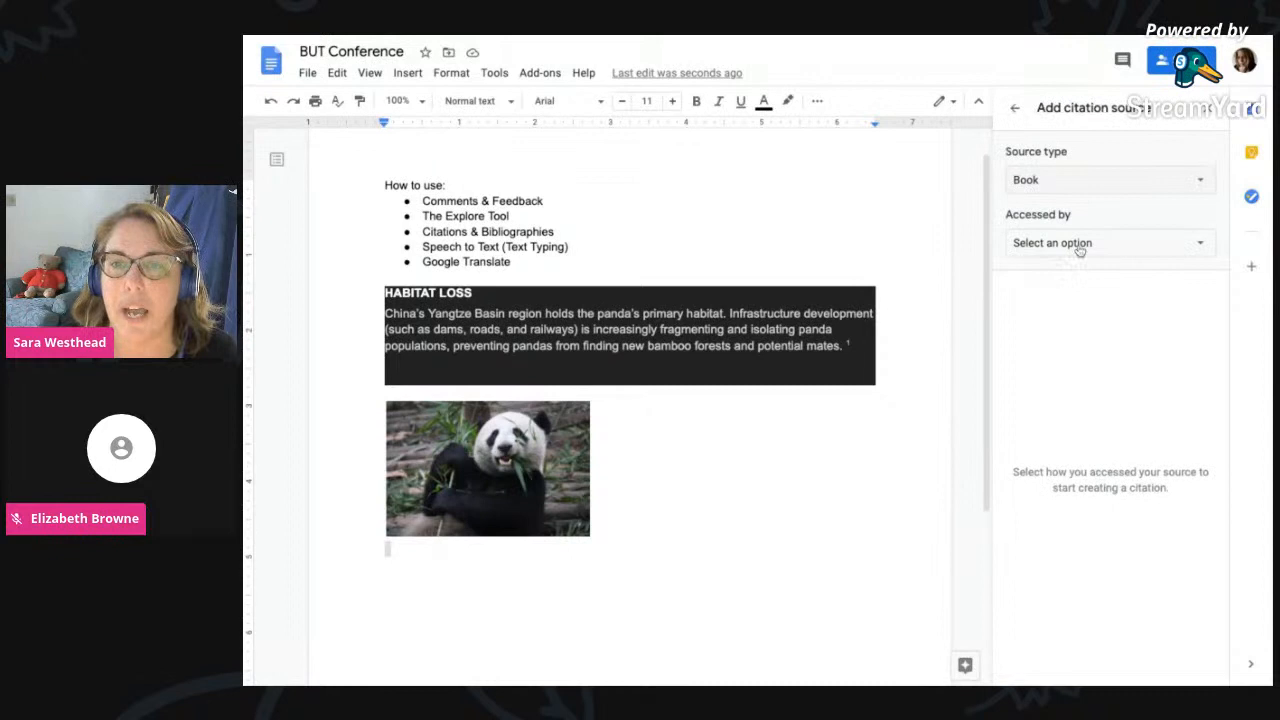
click(1076, 245)
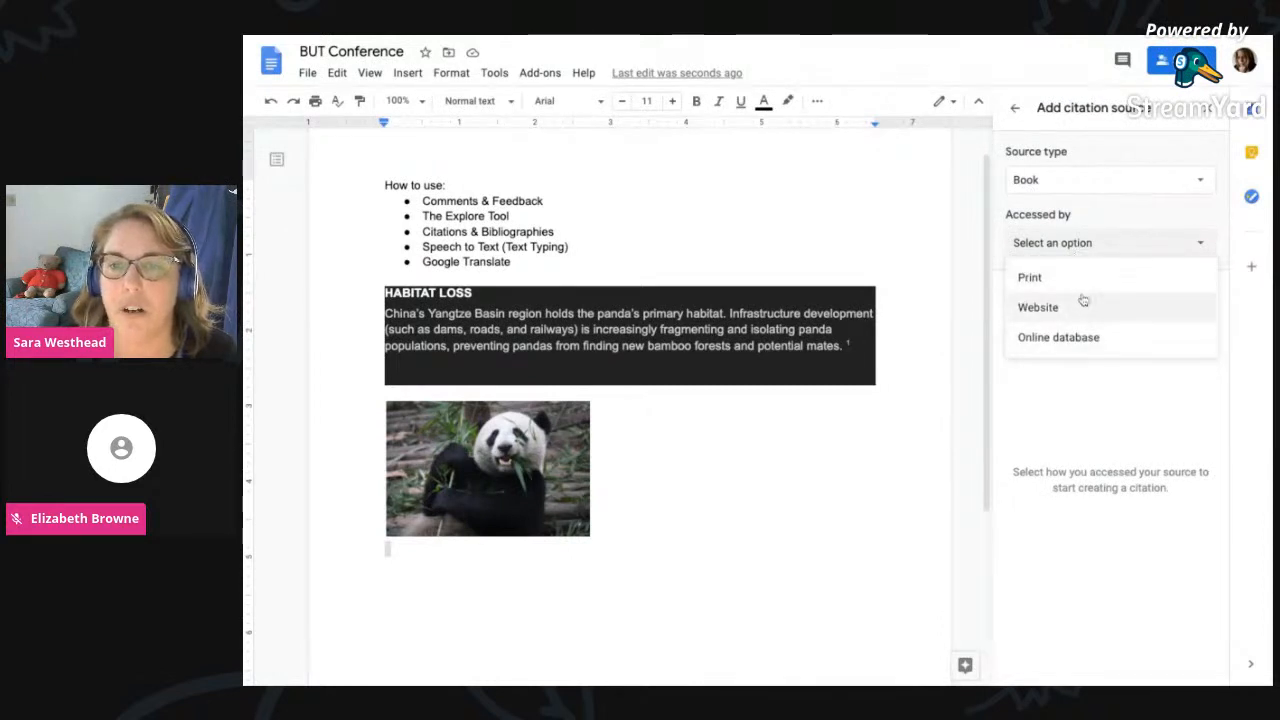
click(1062, 278)
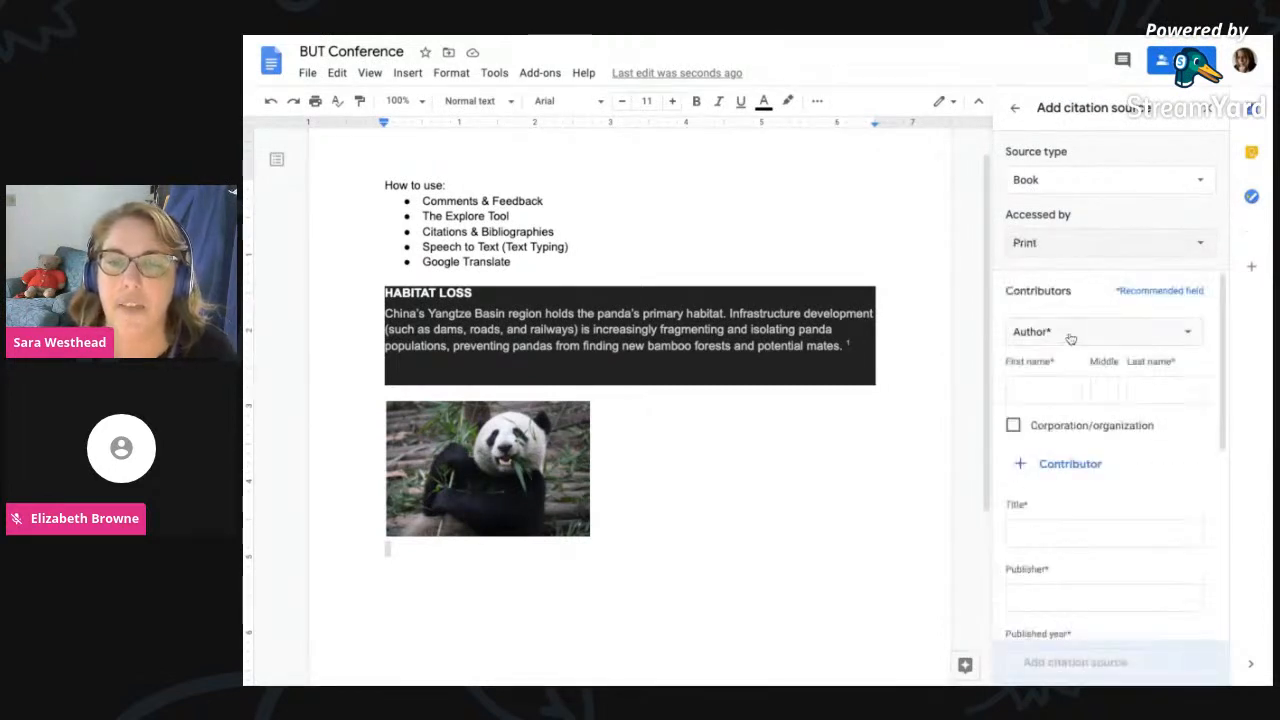
- Enter Ray Bradbury as the author of the book source, with first name Ray and last name Bradbury
click(1031, 390)
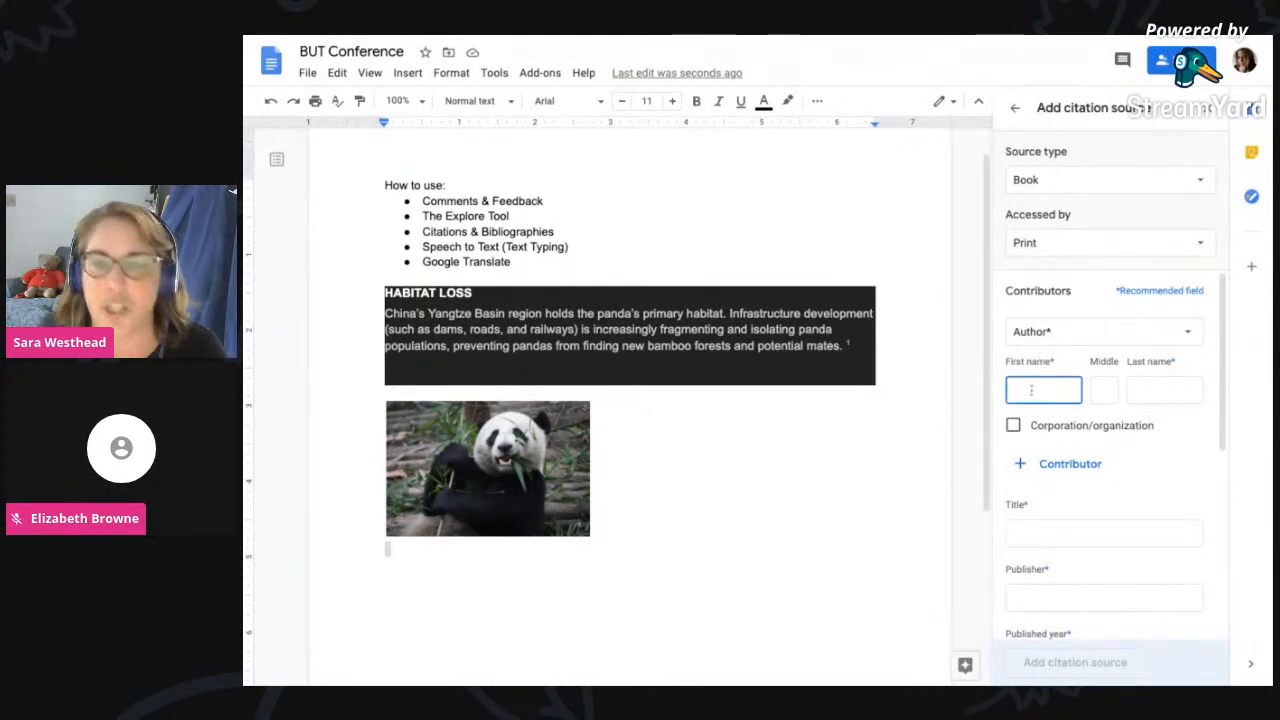
text(Ray)
key(Tab)
key(Tab)
text(Bradbury)
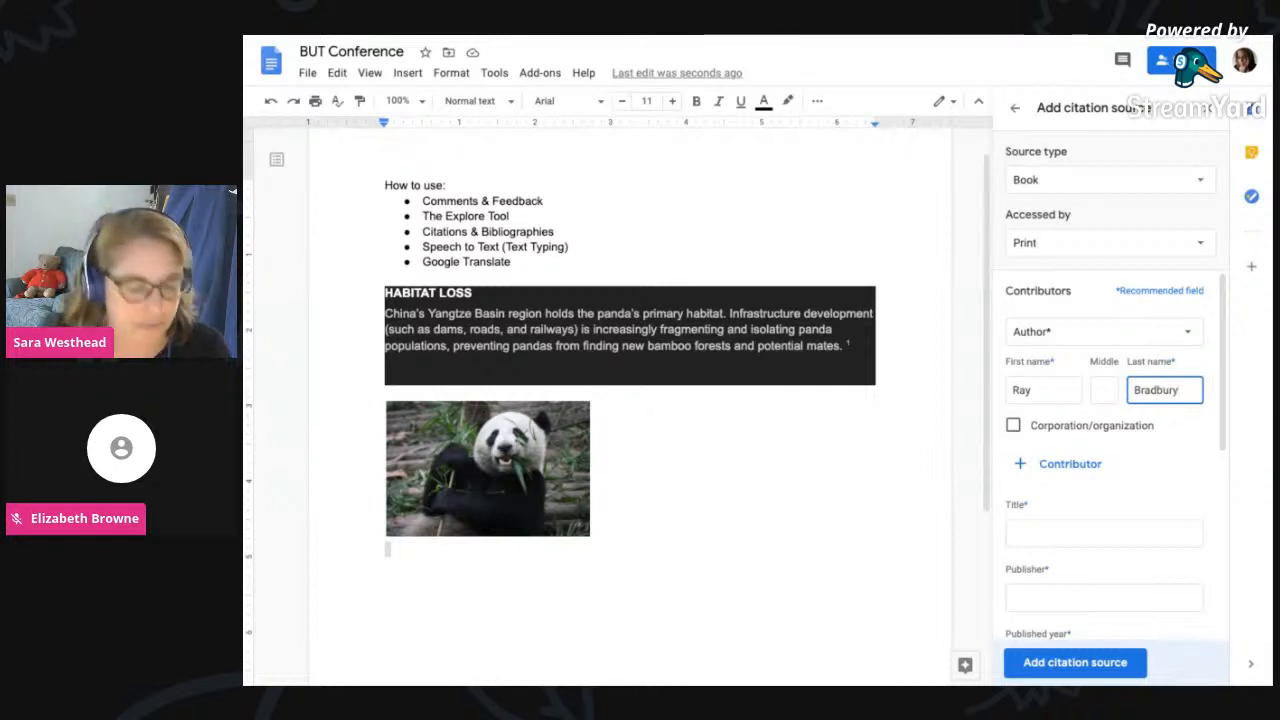
- Enter Fahrenheit 451 as the title of the book source
click(1046, 532)
text(F)
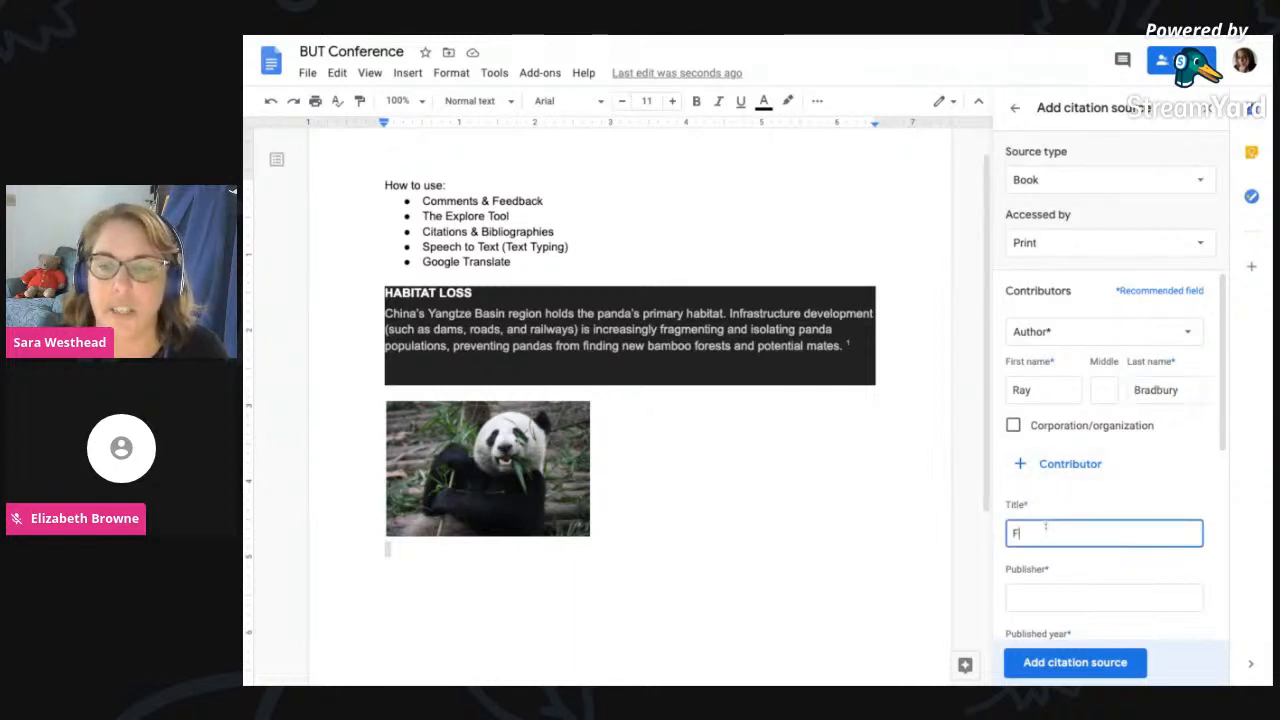
text(ahh)
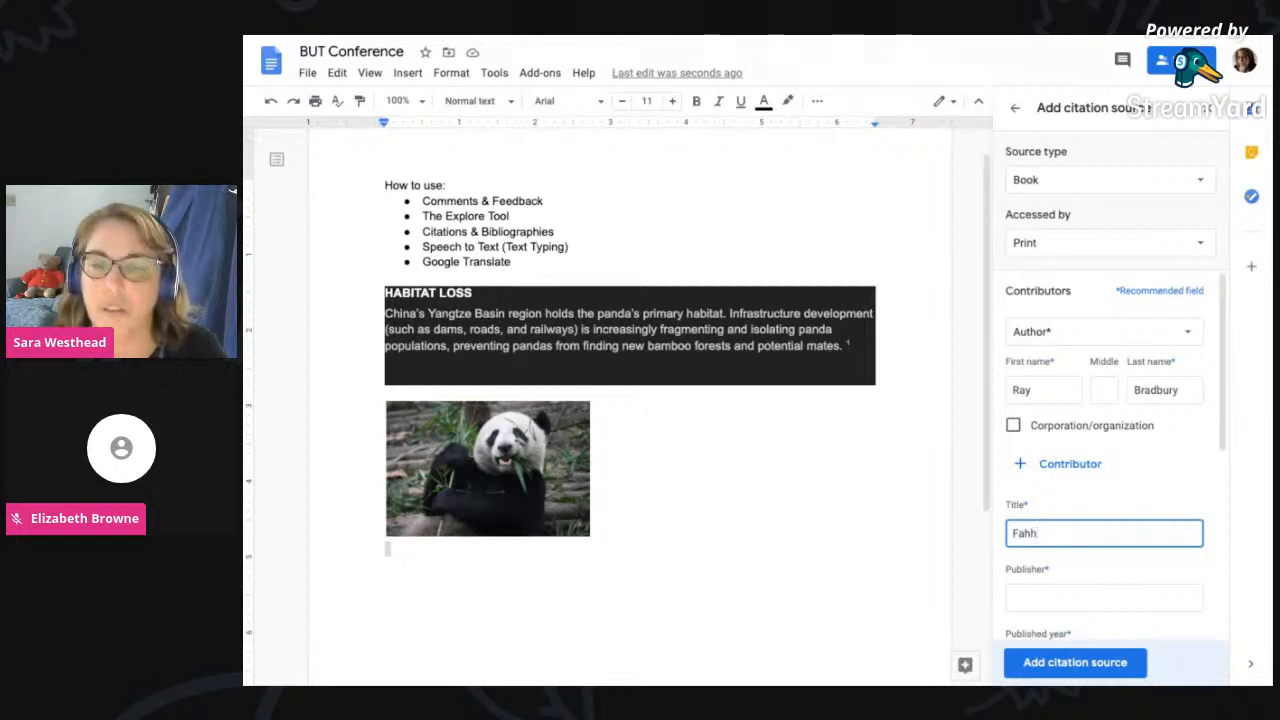
key(BackSpace)
text(re)
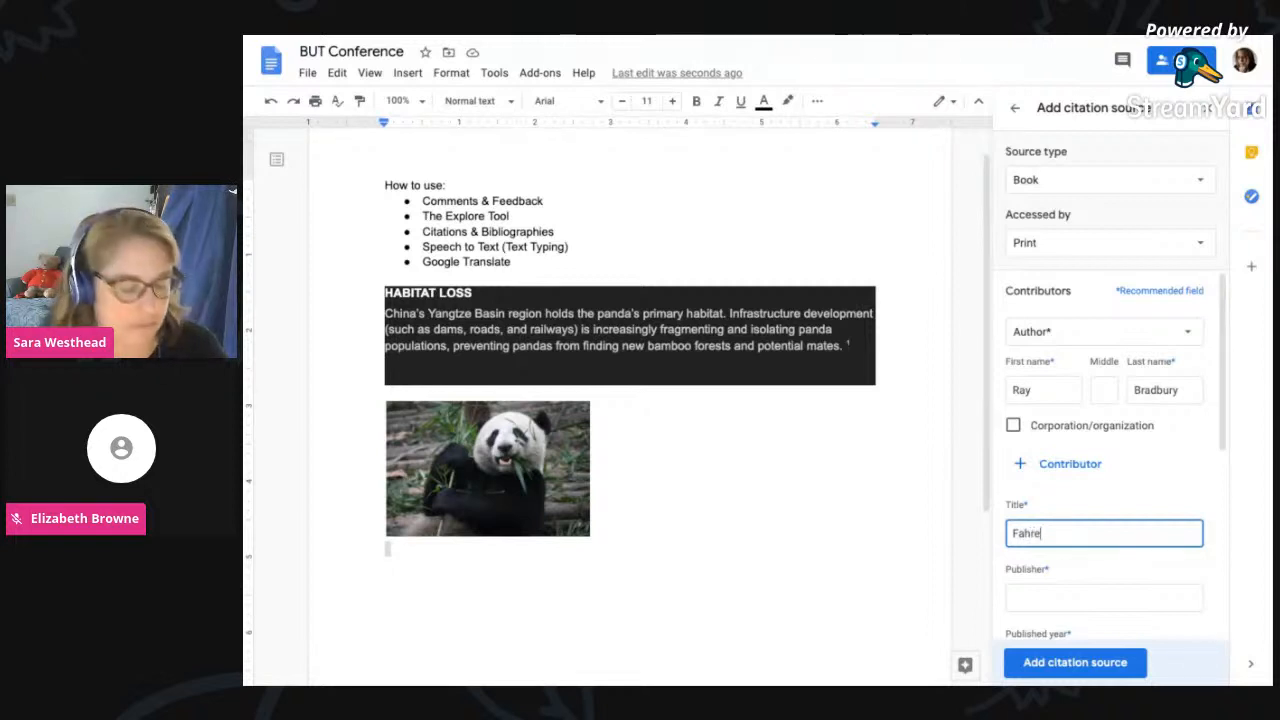
text(nheit 5)
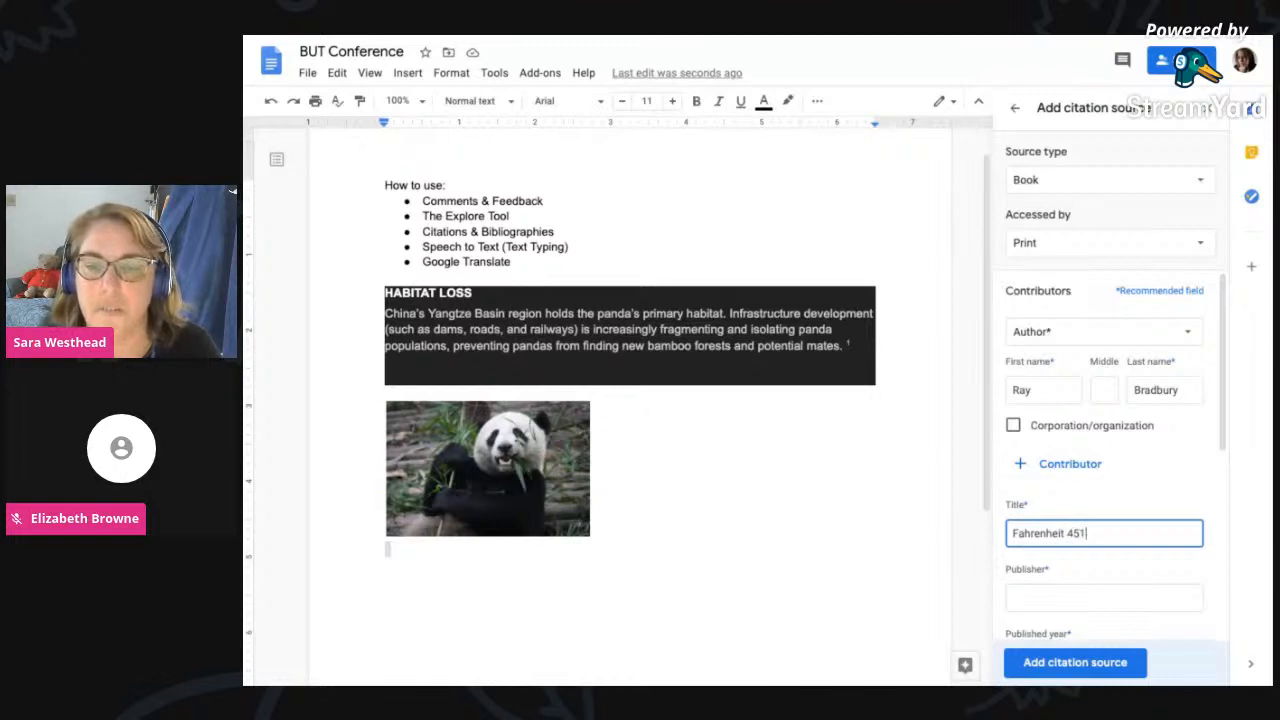
- Set the publisher to Simon & Schuster and the published year to 1995, and add the book as a citation source
scroll(1031, 410, down, 3)
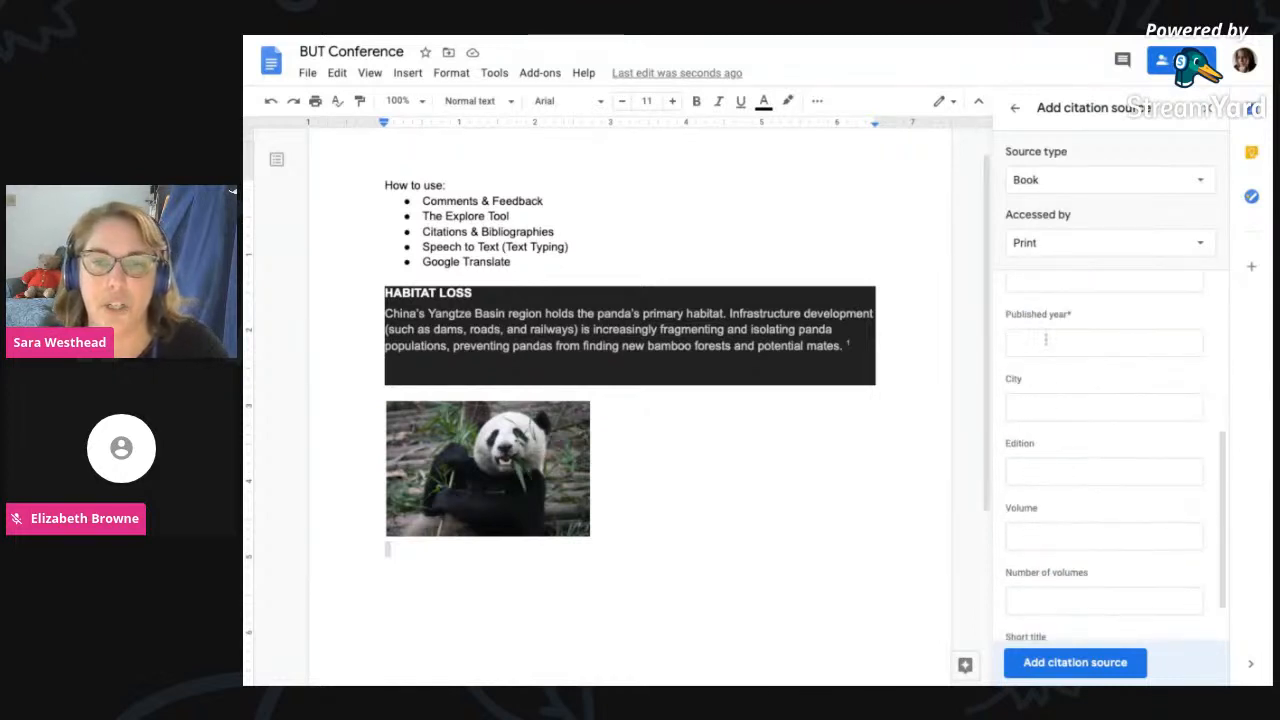
click(1038, 283)
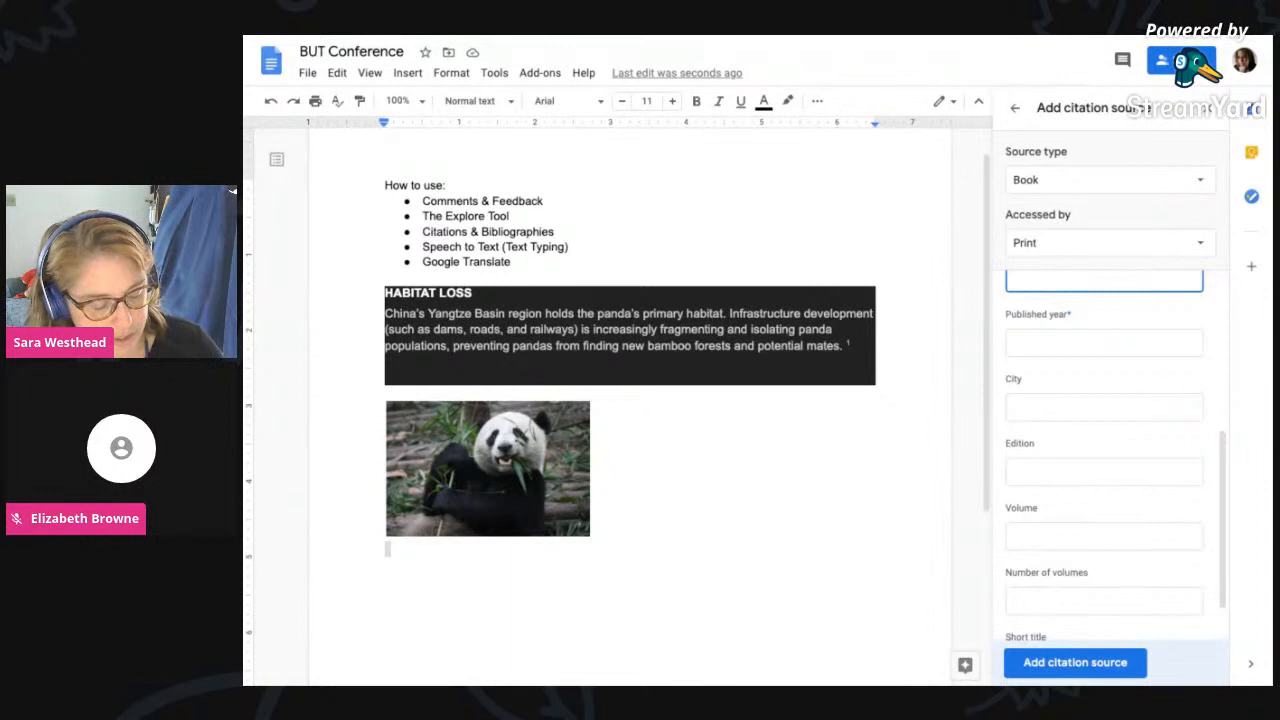
text(Simon & Sc)
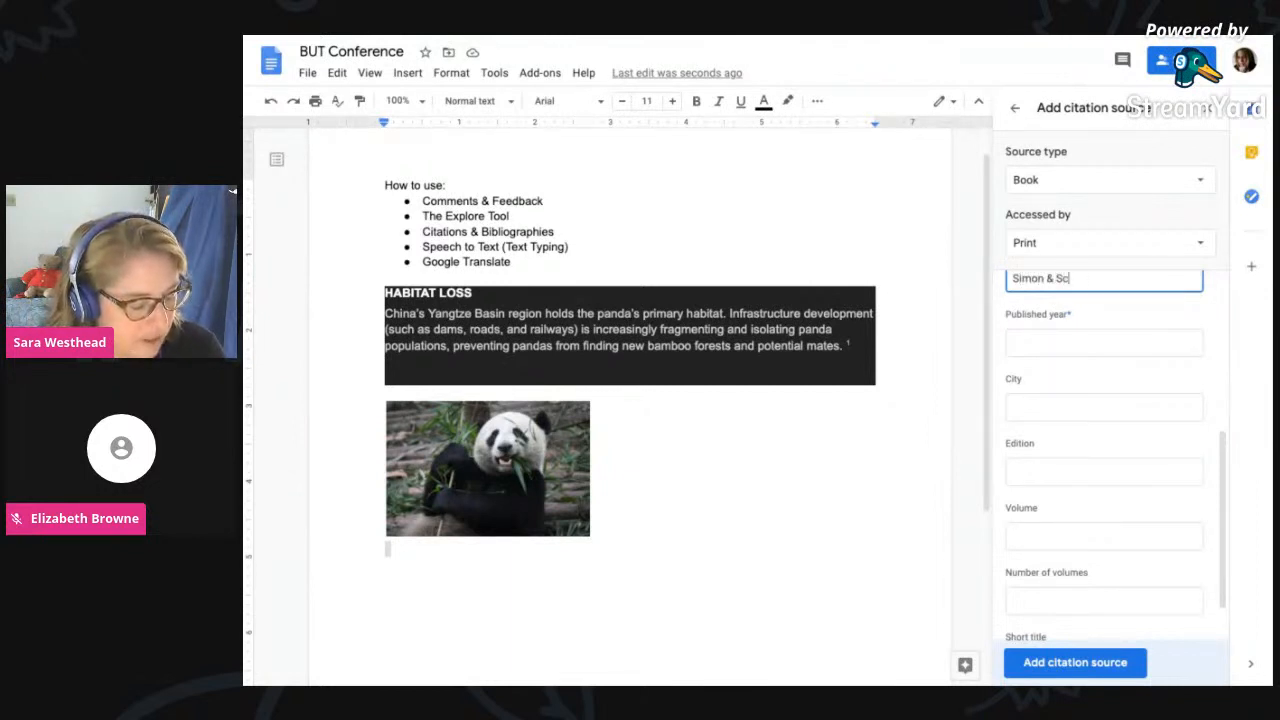
text(huster)
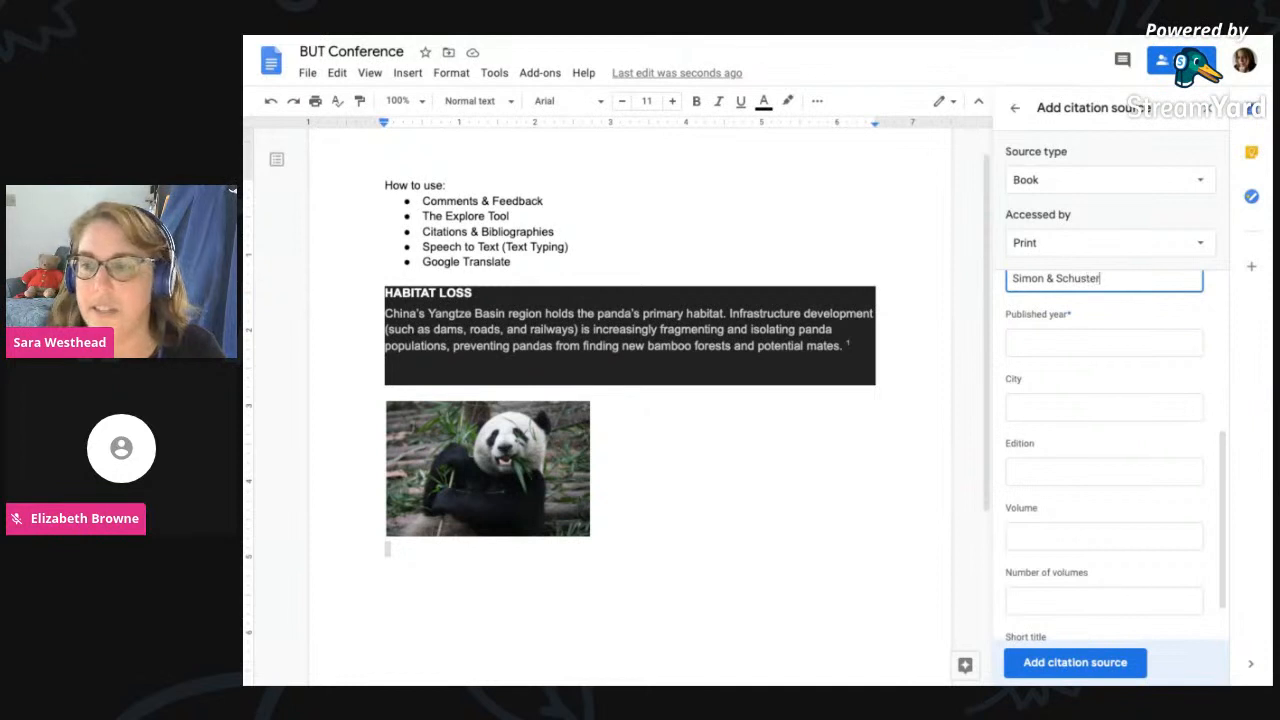
click(1039, 345)
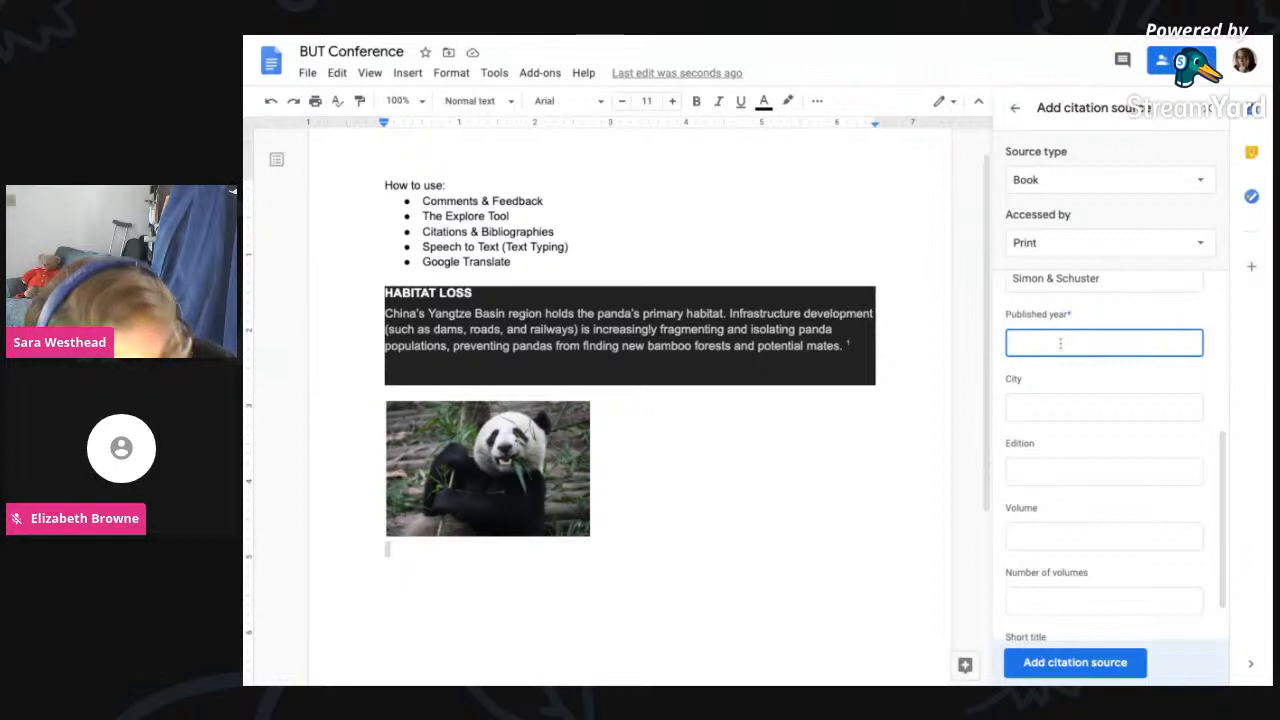
text(1995)
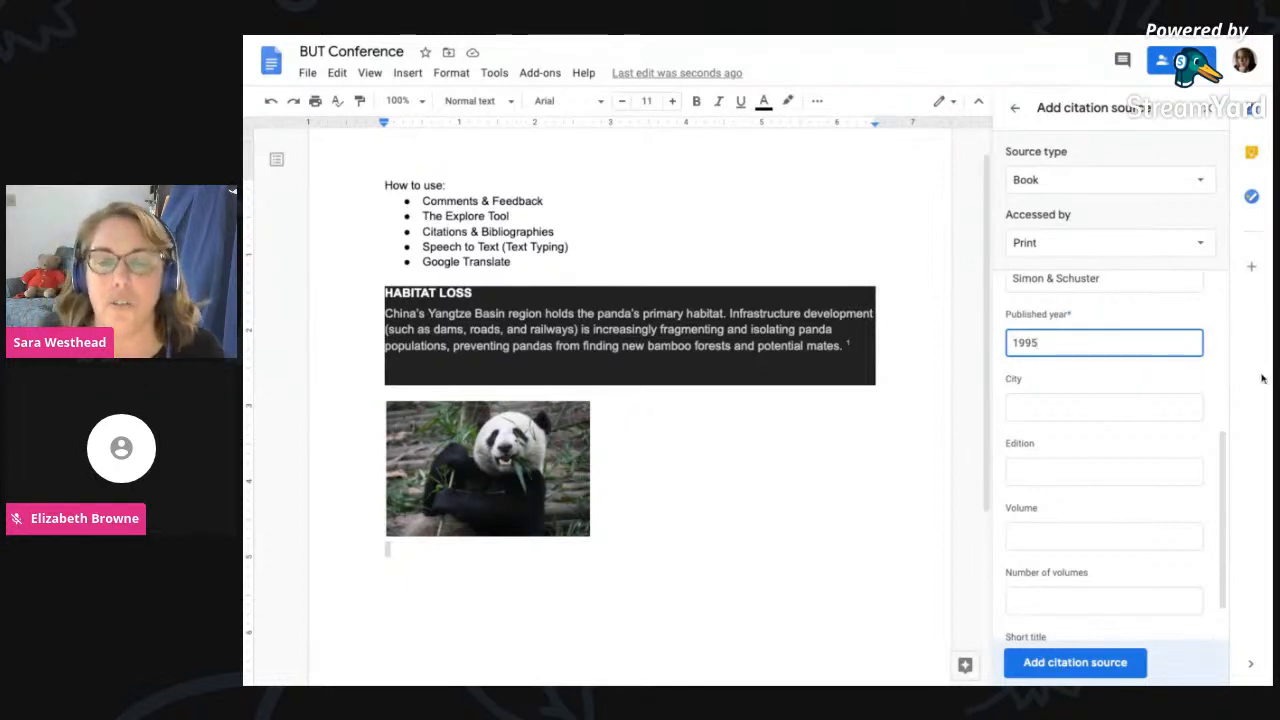
scroll(1110, 423, down, 2)
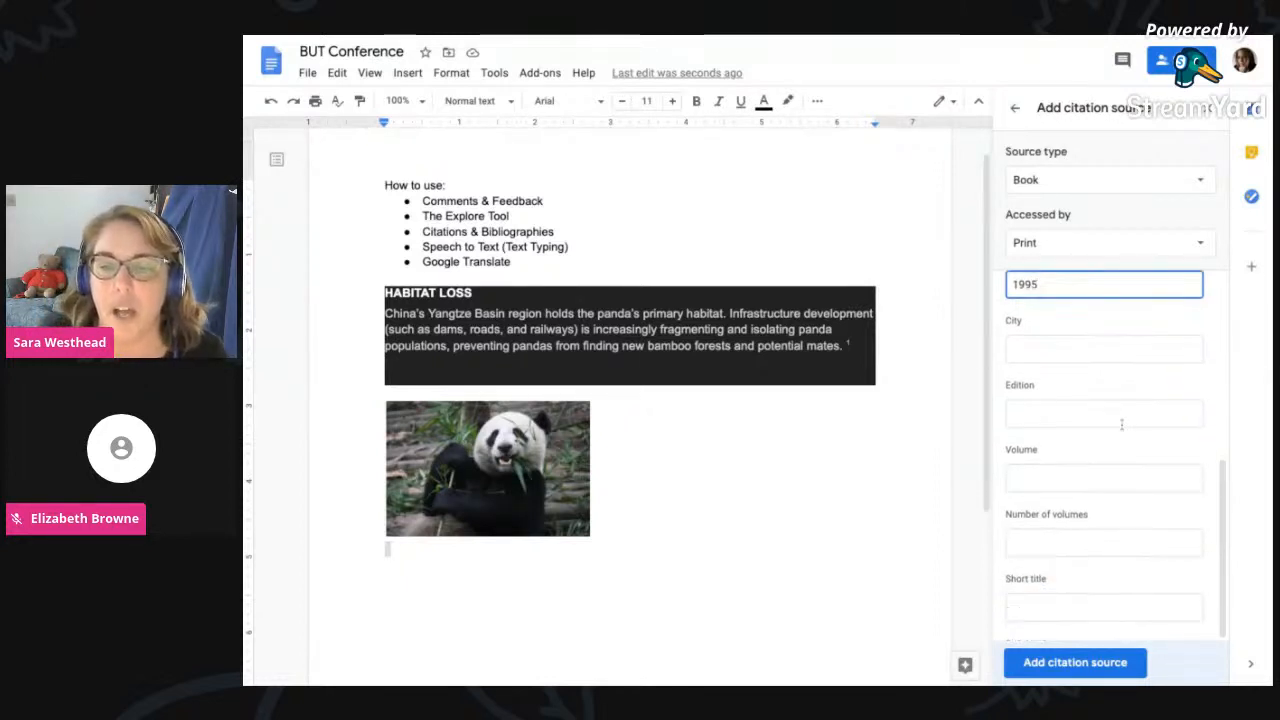
click(1090, 668)
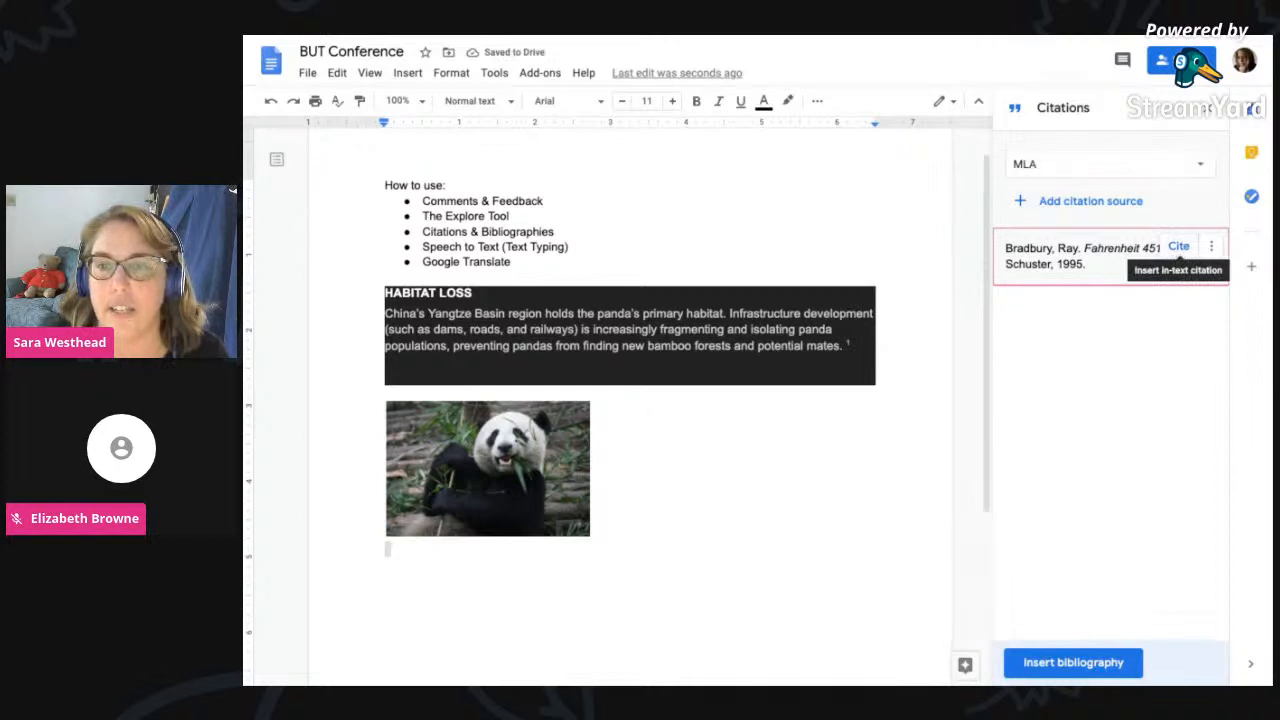
- Insert the Bradbury in-text citation and the bibliography below the panda image, and close Citations
click(1211, 249)
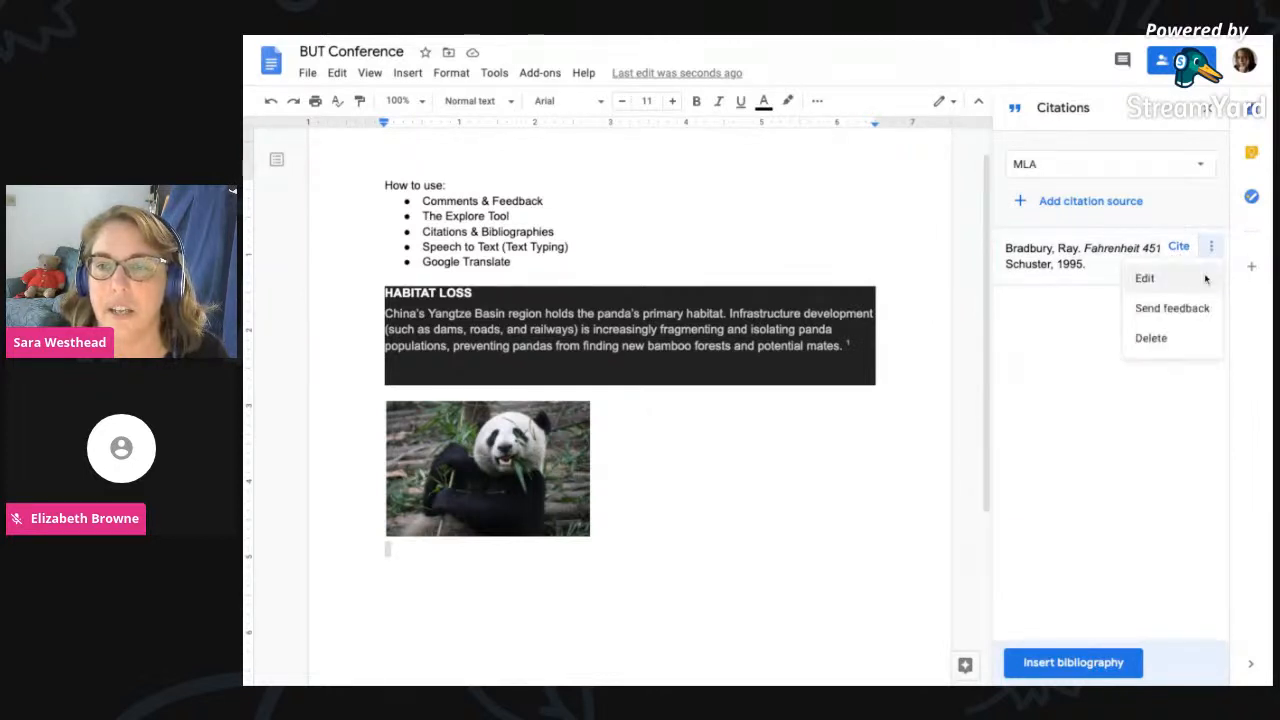
click(1090, 276)
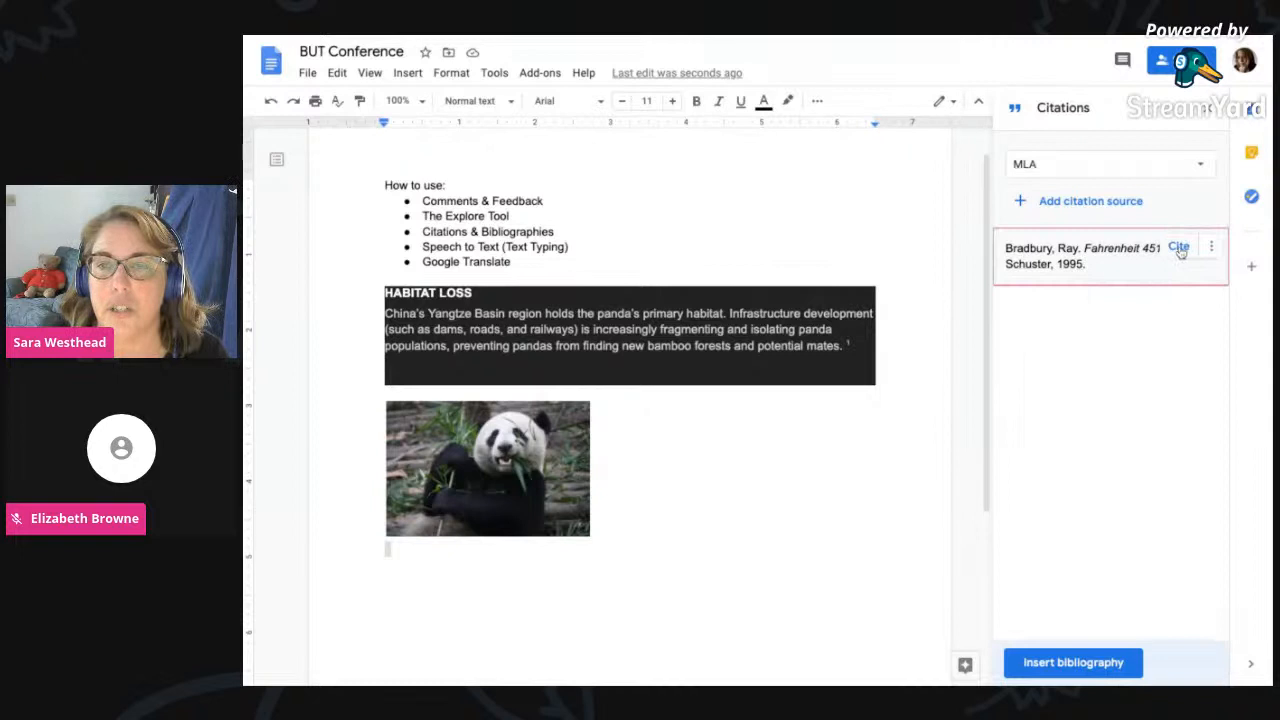
click(1179, 247)
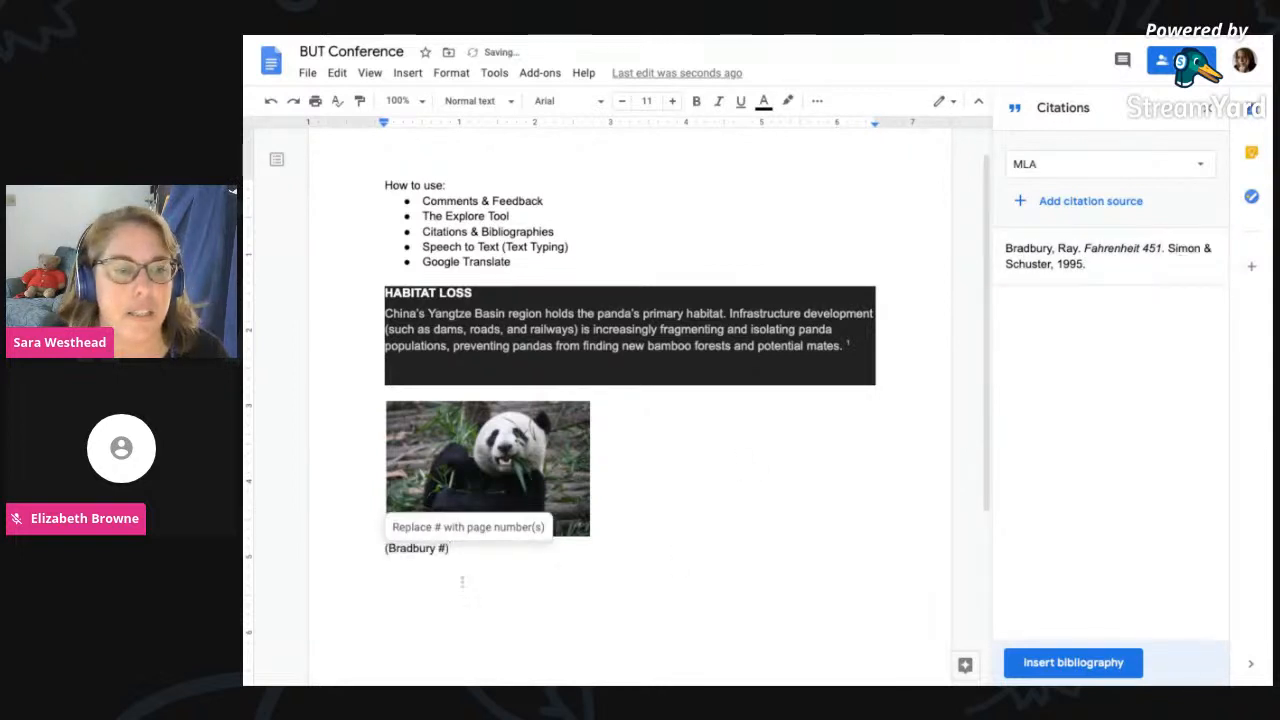
scroll(912, 570, down, 1)
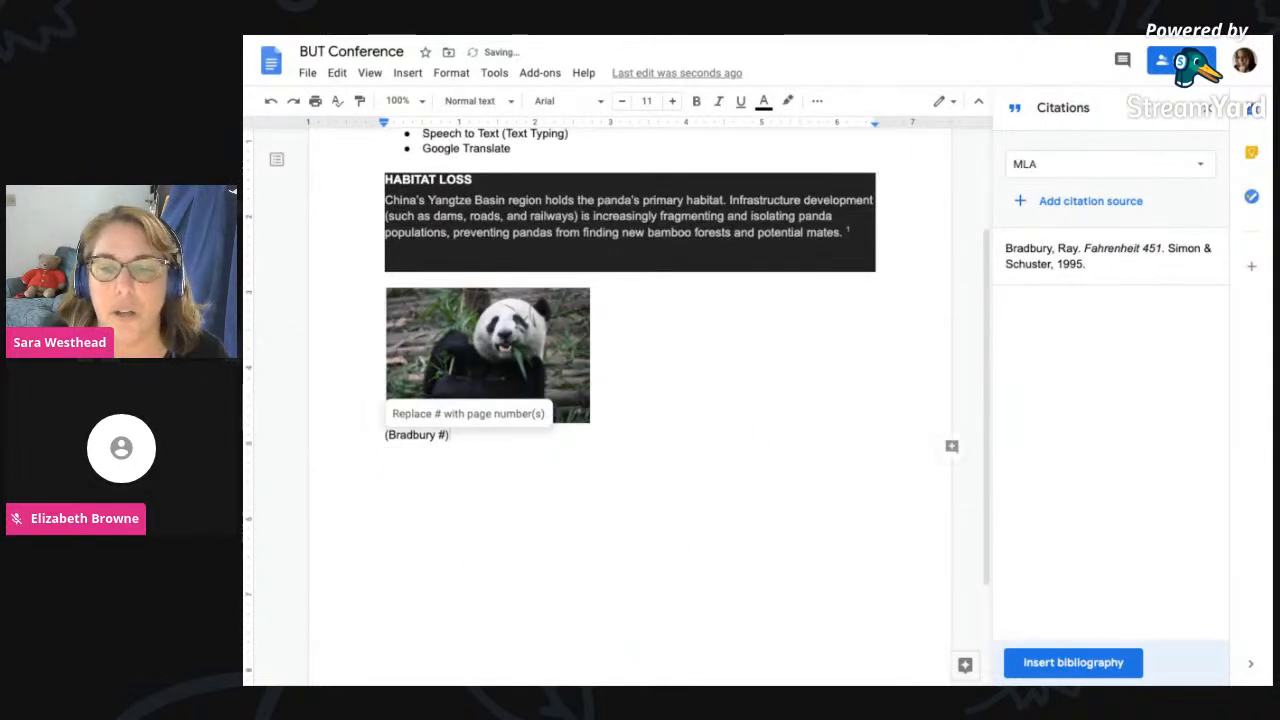
click(1077, 663)
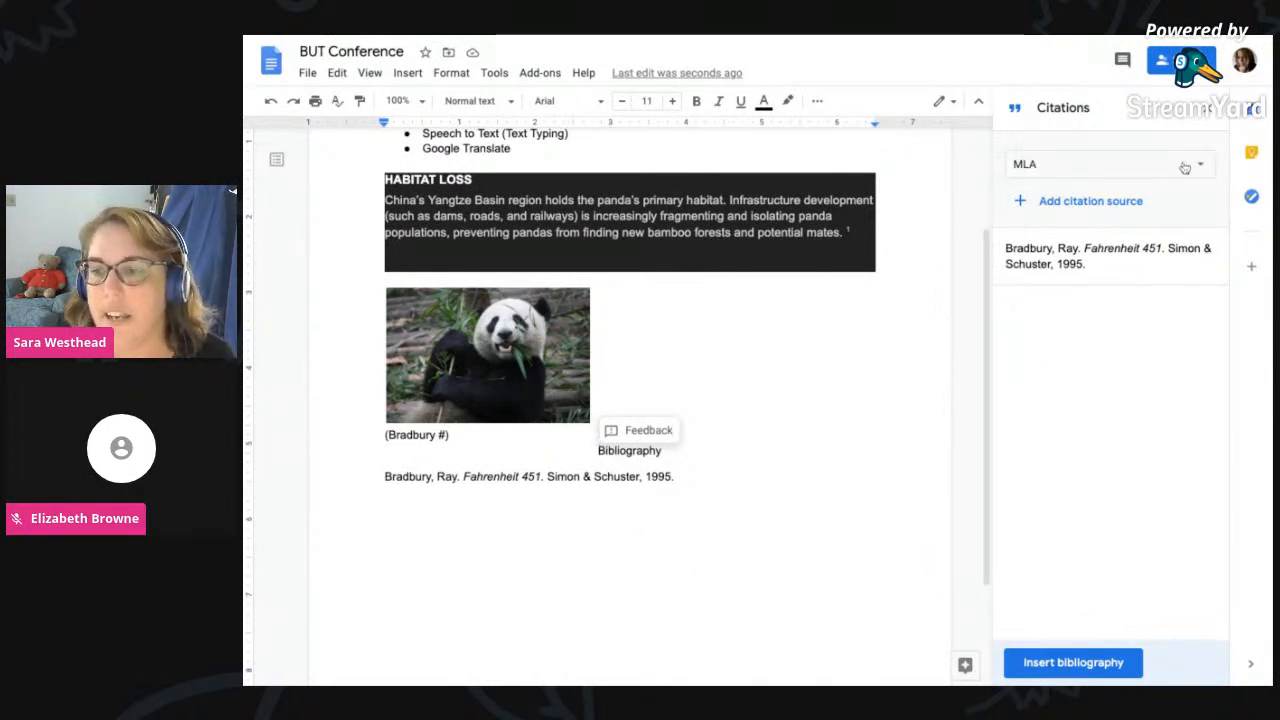
click(1208, 107)
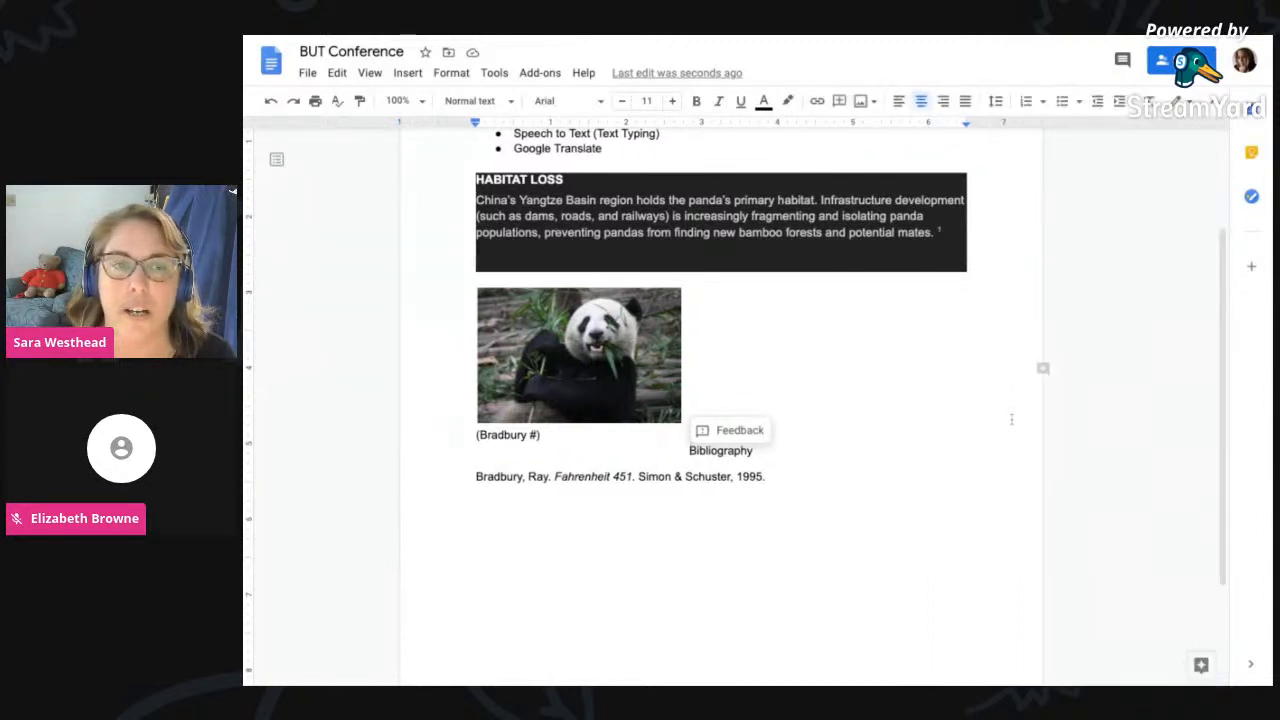
- Dictate text below the bibliography with English (US) voice typing, starting "And I can start talking and it will type exactly what I say"
click(789, 567)
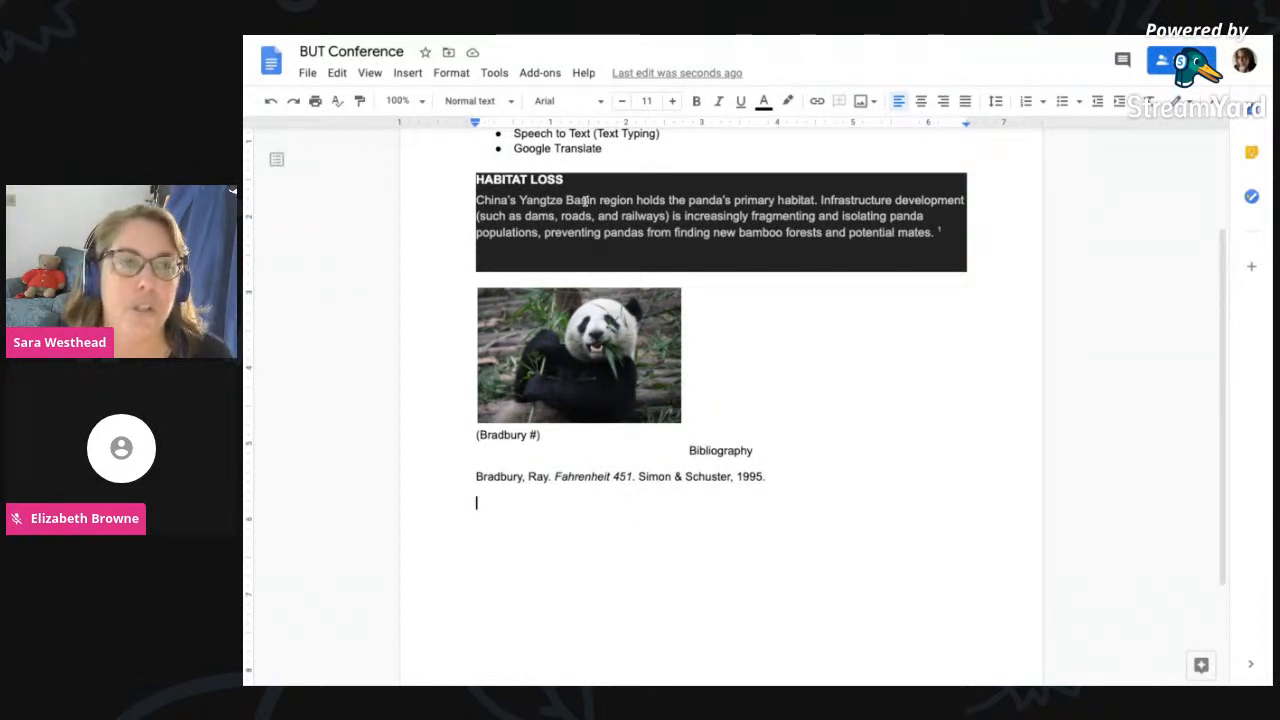
click(492, 74)
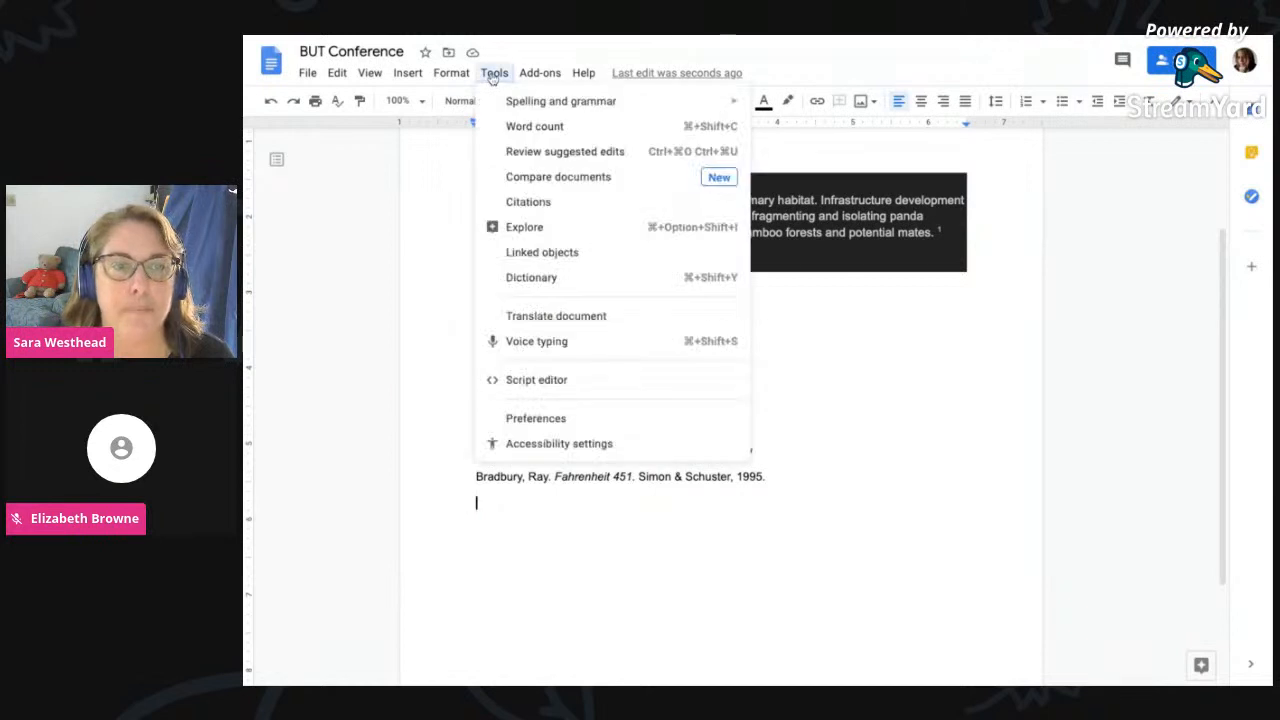
click(512, 343)
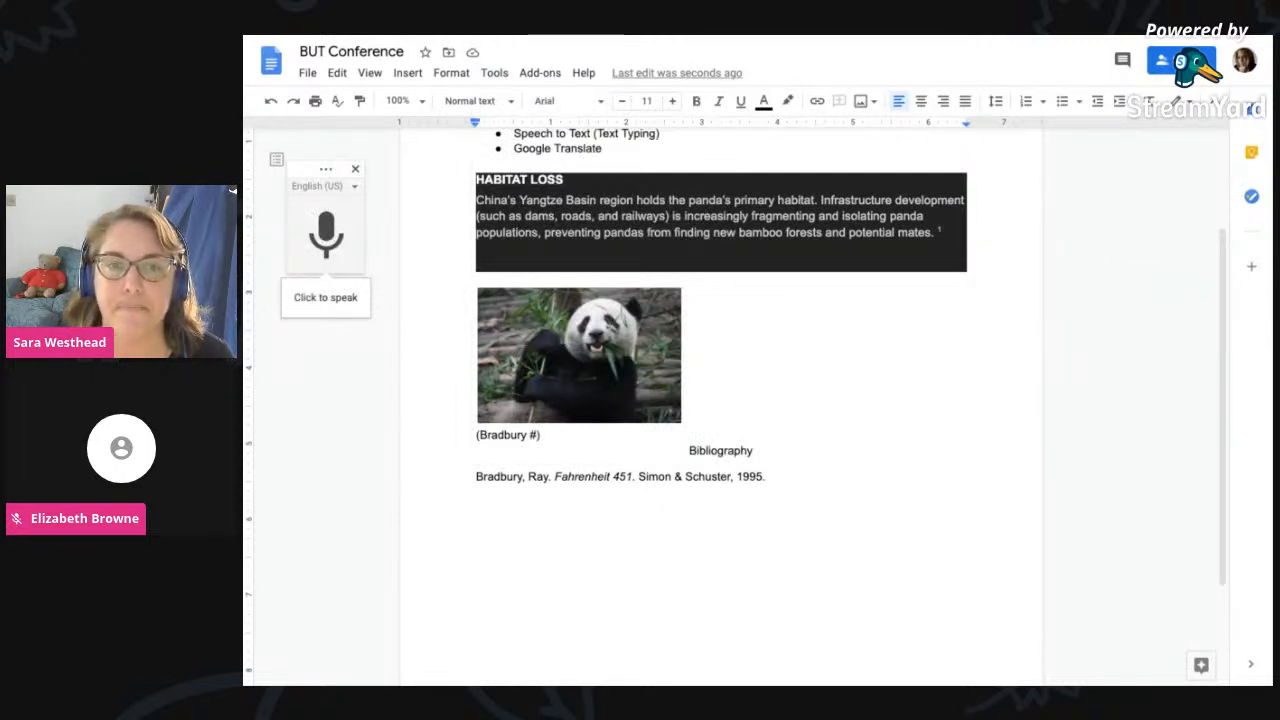
click(325, 235)
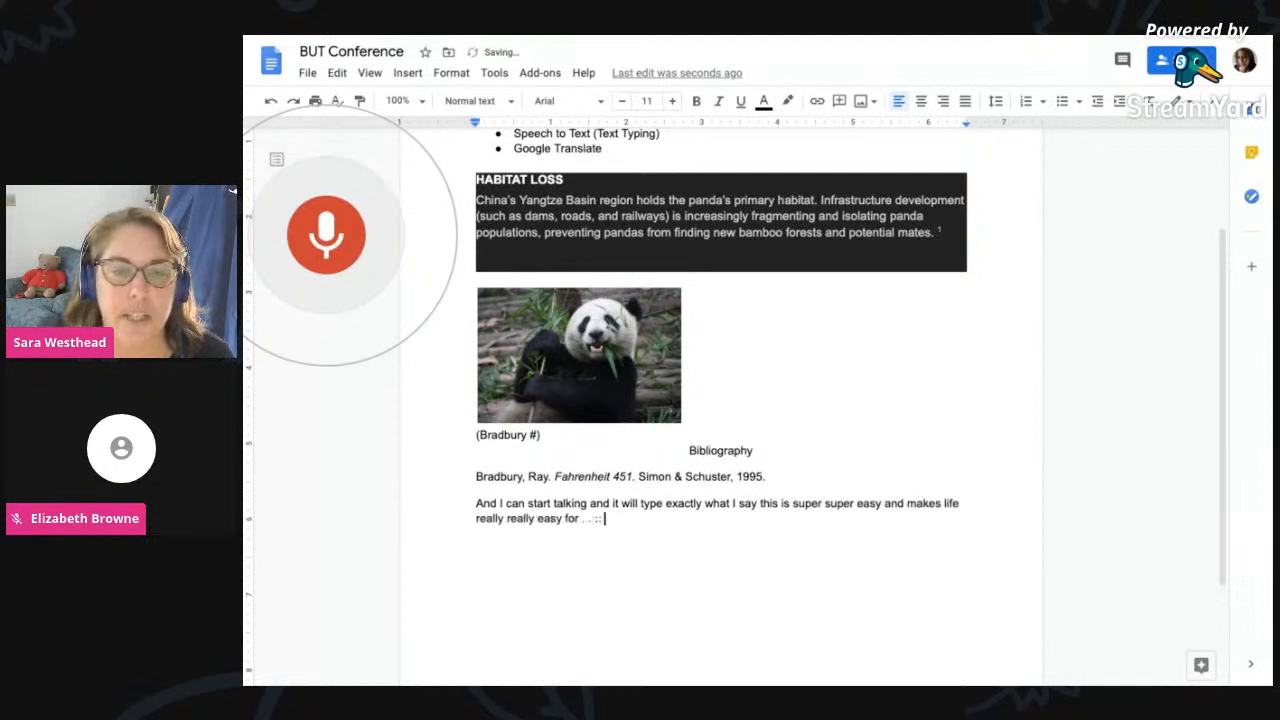
click(337, 250)
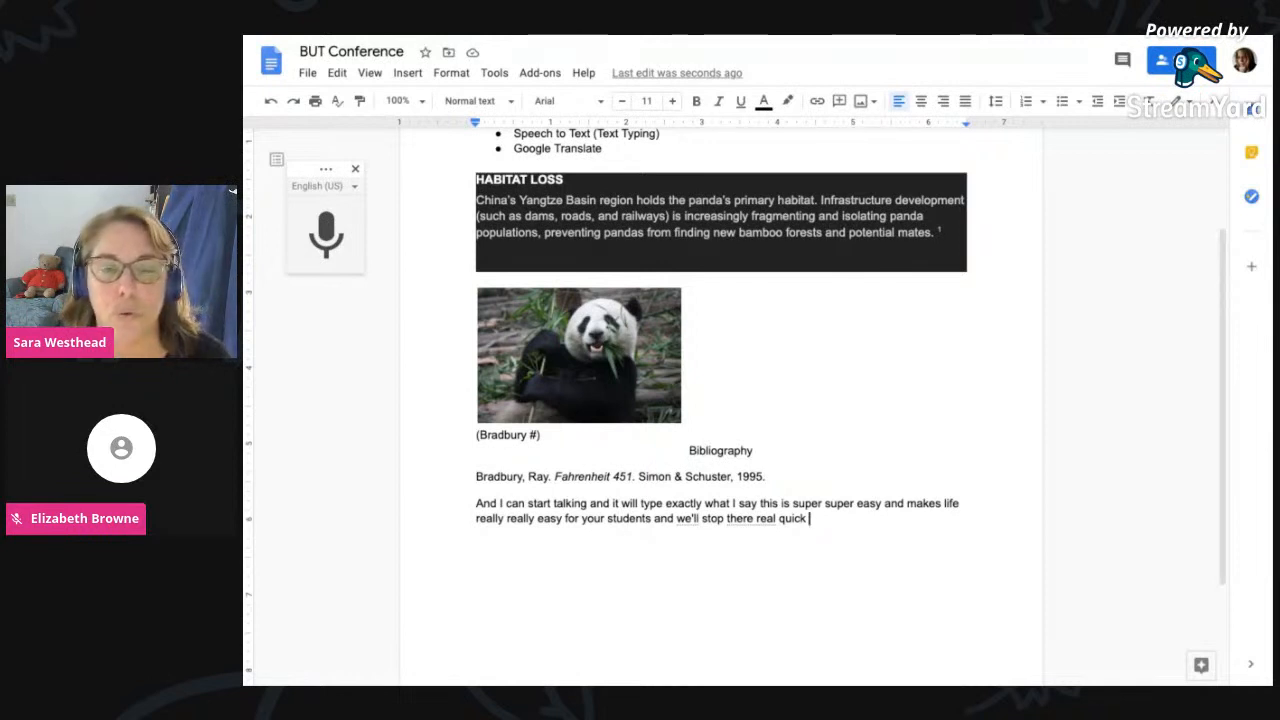
- Start a translated copy of the document and title it "Chinese of BUT Conference"
scroll(795, 555, up, 2)
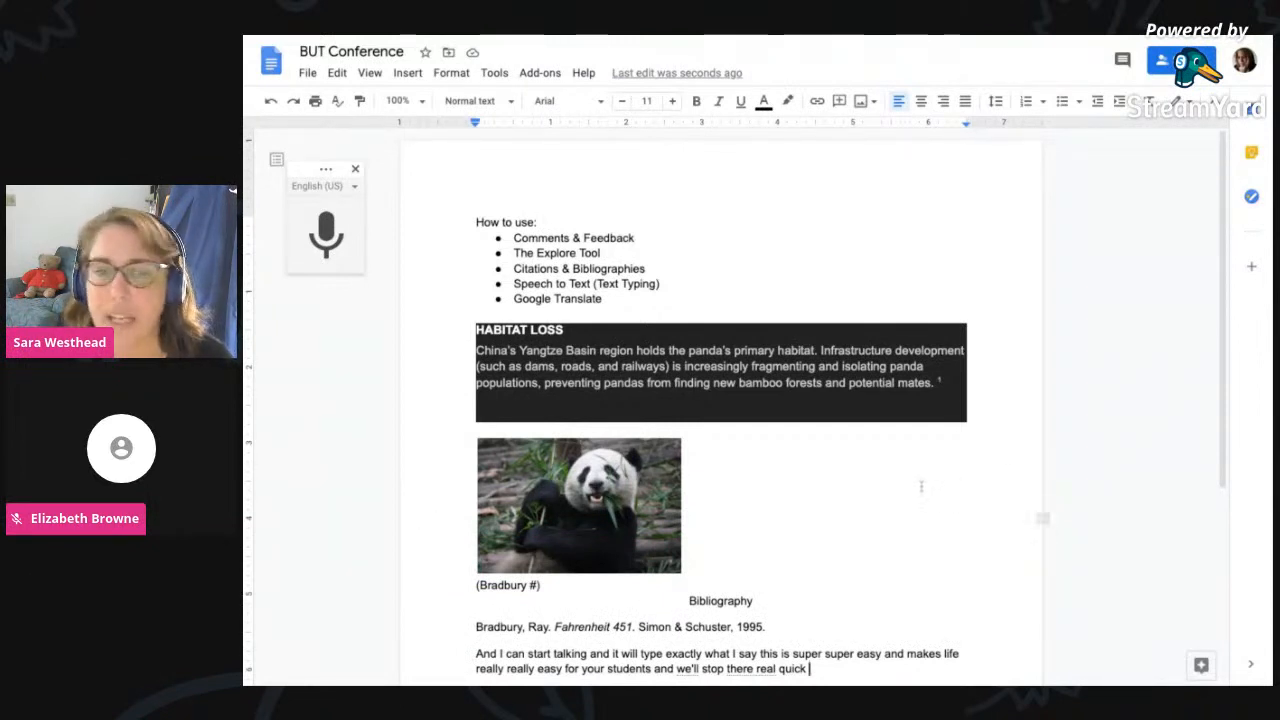
scroll(918, 484, down, 1)
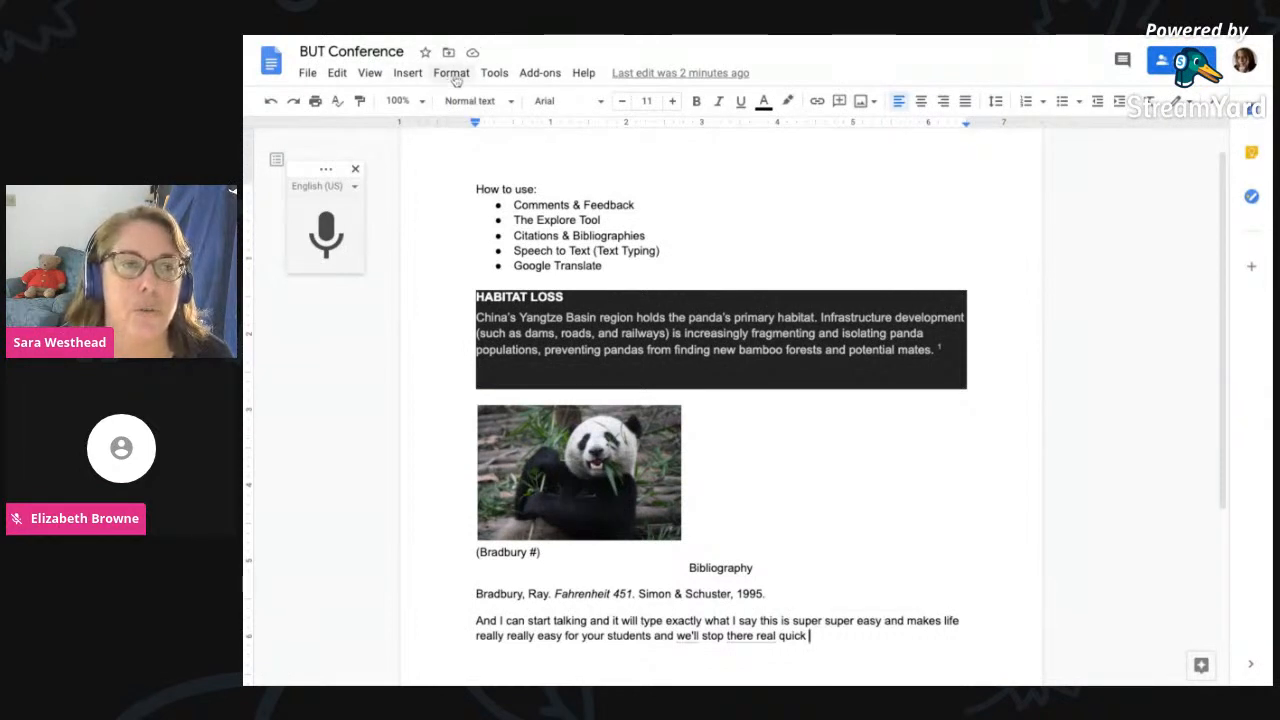
click(494, 73)
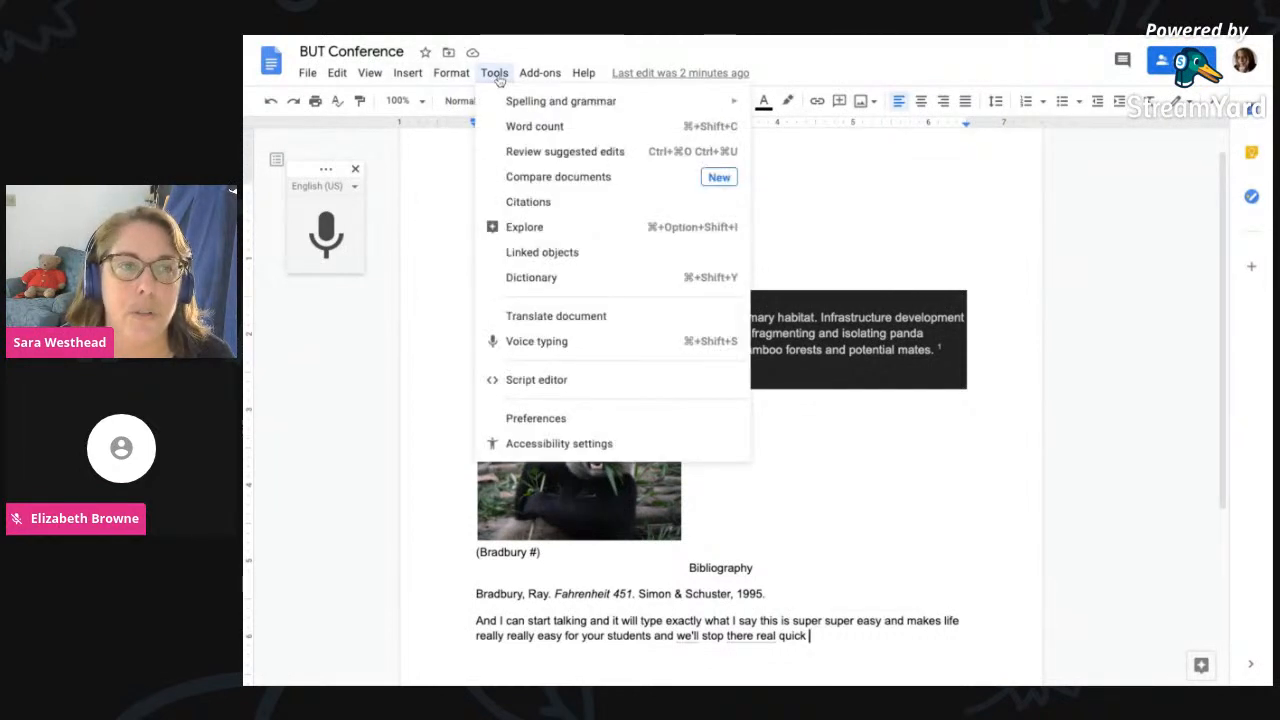
click(515, 318)
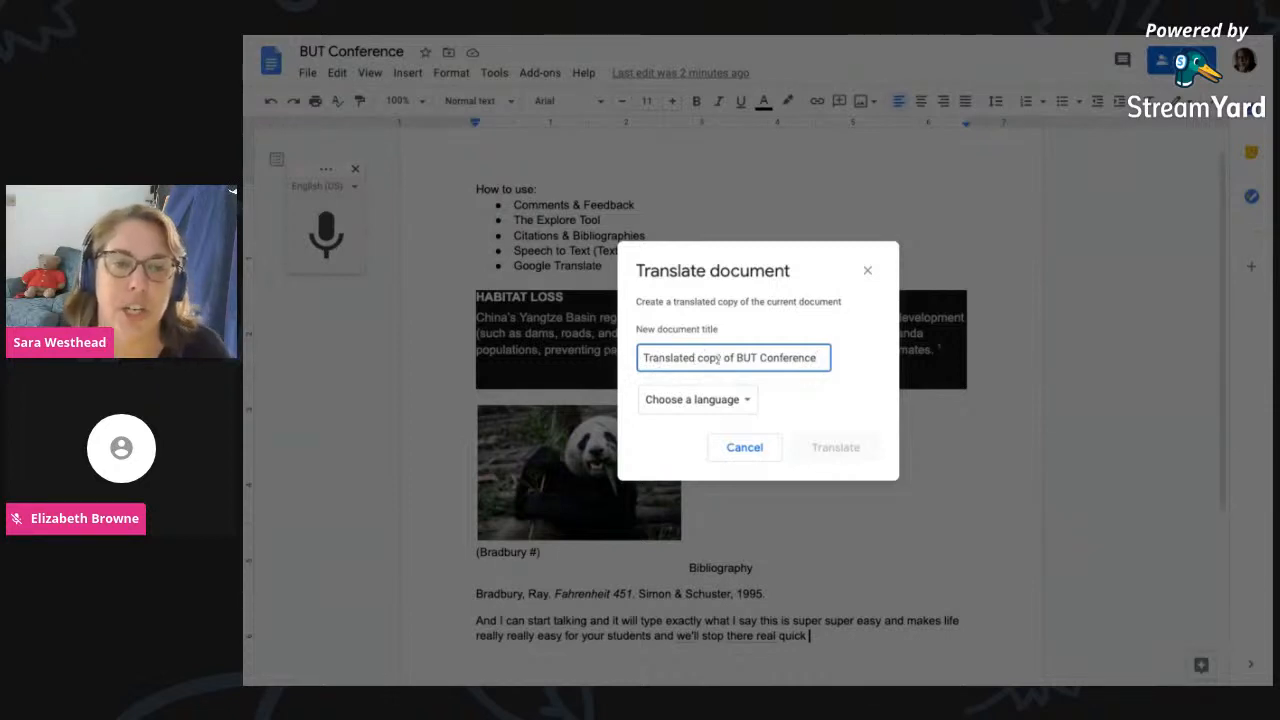
drag(721, 358, 818, 358)
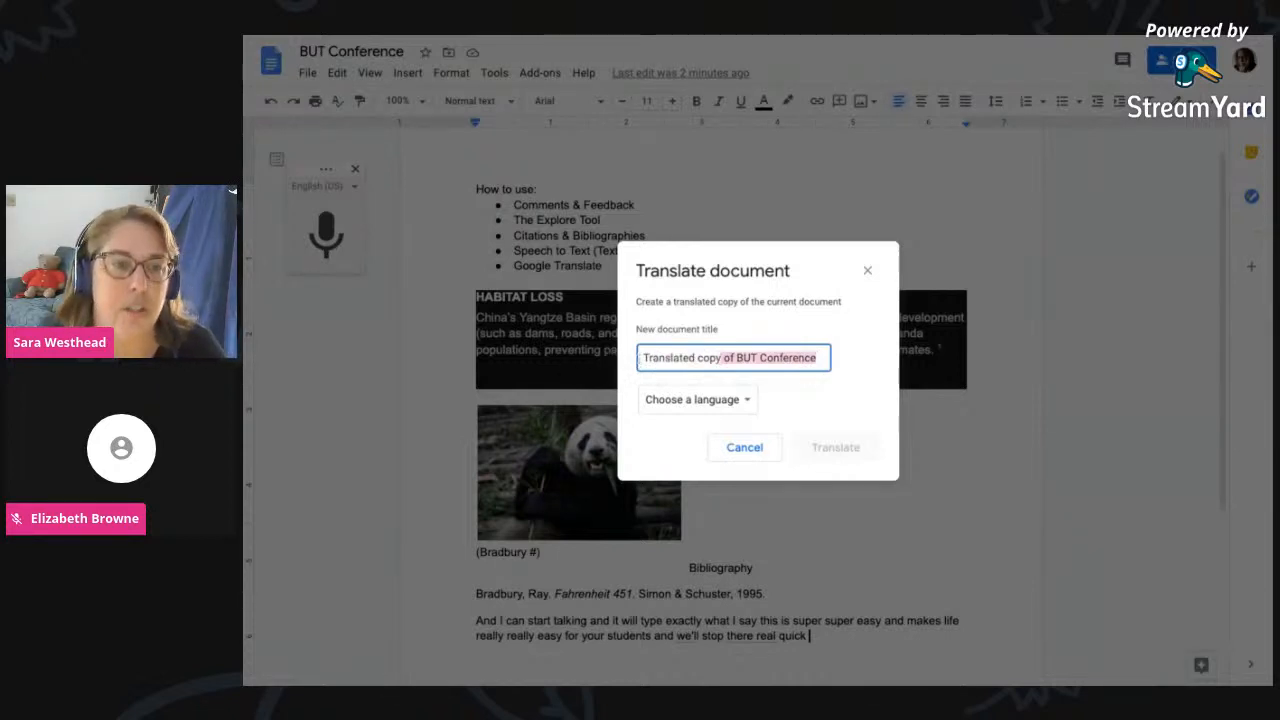
triple_click(696, 358)
click(696, 358)
drag(725, 358, 580, 360)
text(Spanish)
key(BackSpace)
key(BackSpace)
key(BackSpace)
key(BackSpace)
key(BackSpace)
key(BackSpace)
key(BackSpace)
text(Chinese)
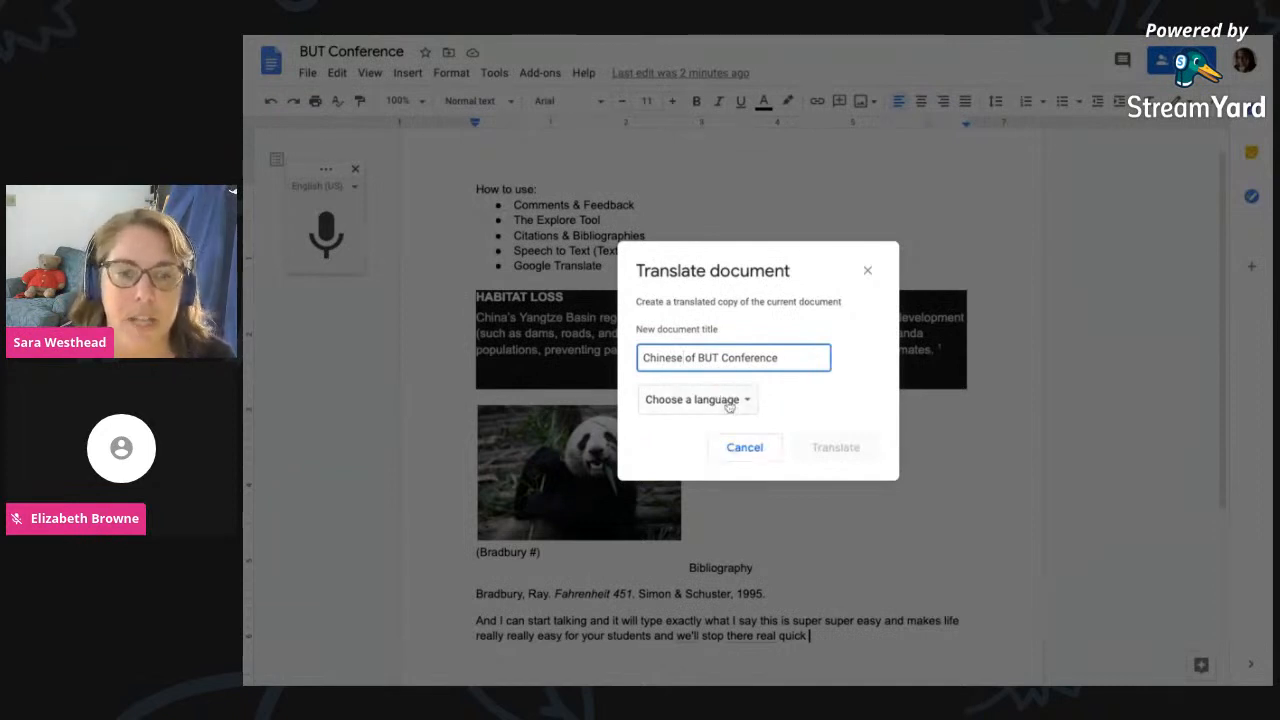
- Choose Chinese (Simplified) as the target language, create the translated copy and look through it
click(726, 400)
scroll(726, 510, down, 2)
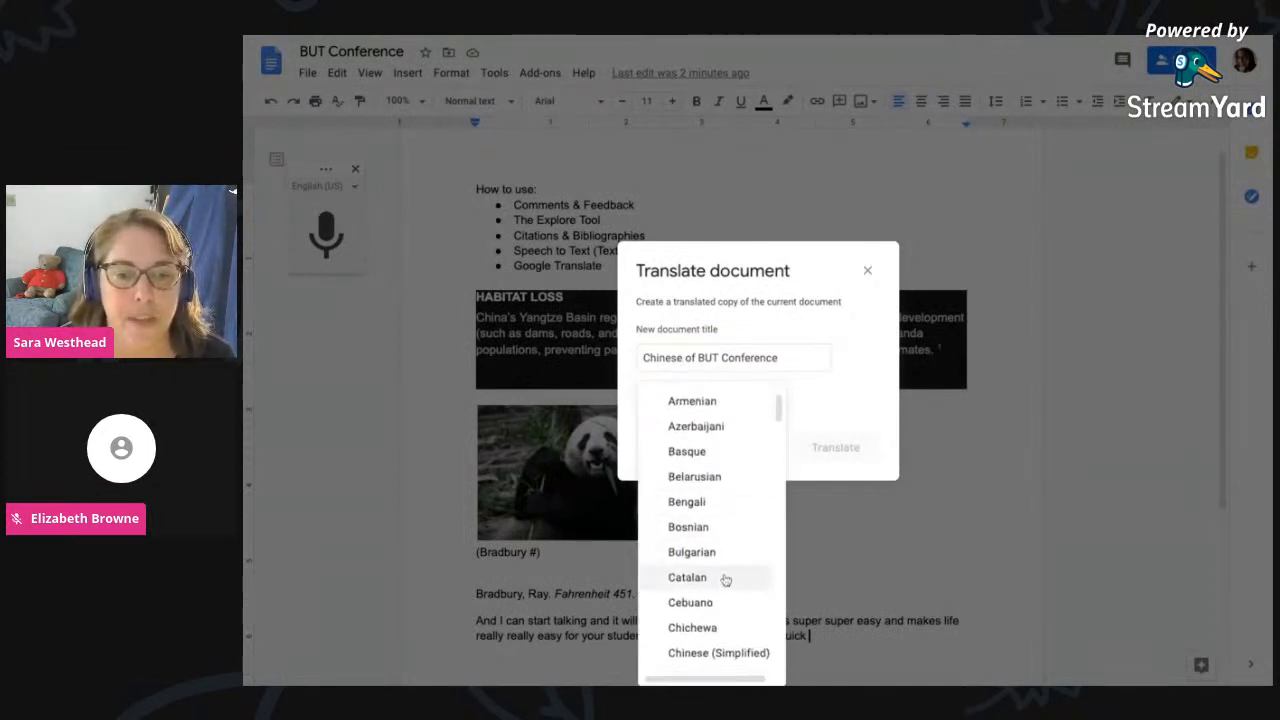
click(720, 656)
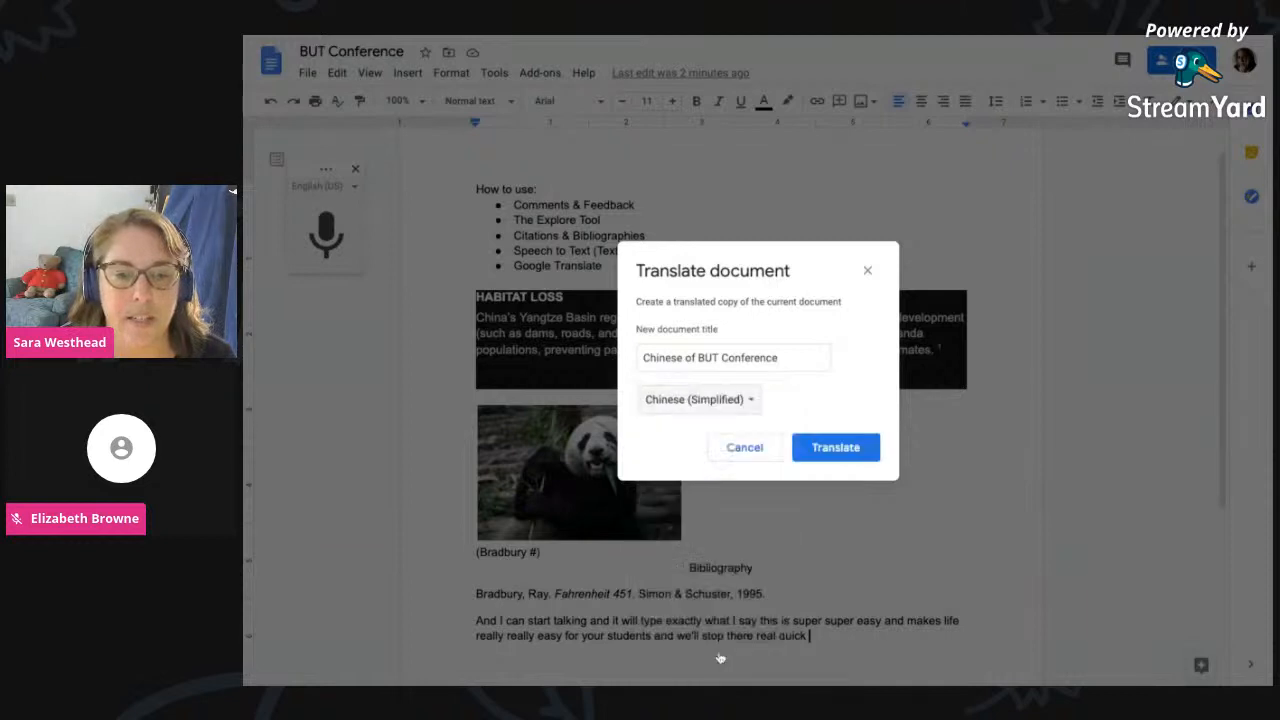
click(848, 452)
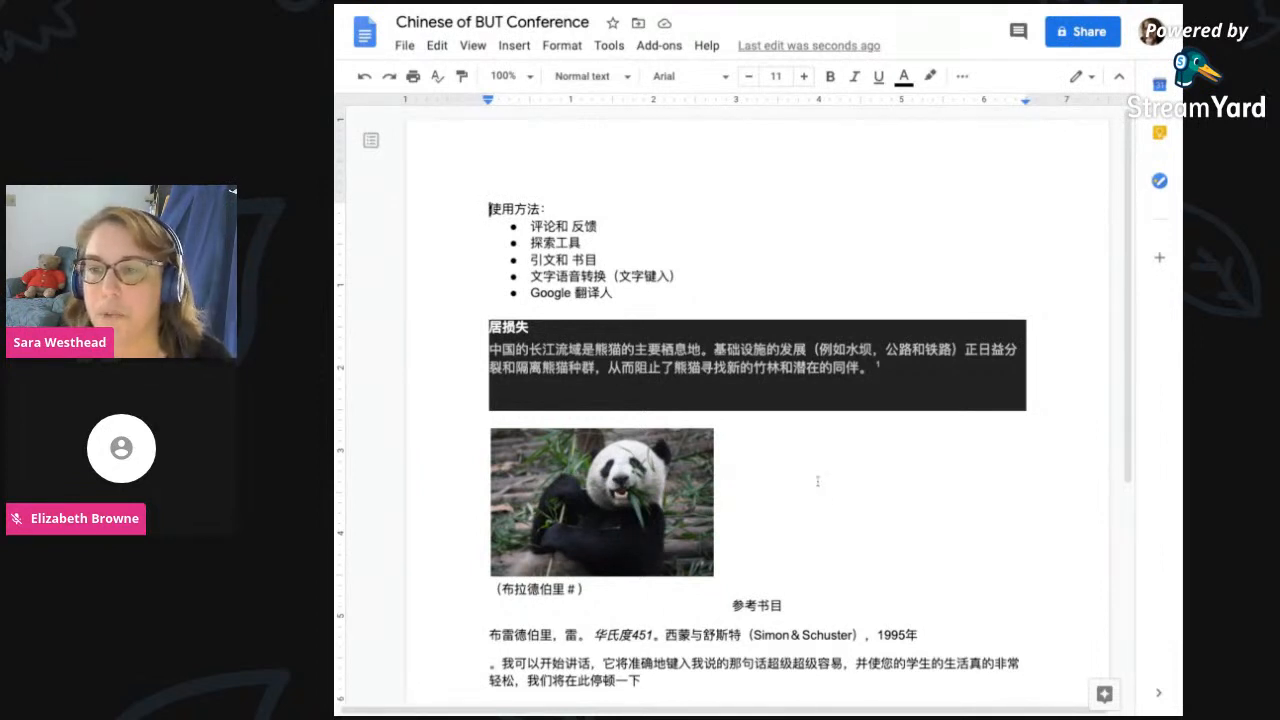
scroll(804, 586, down, 2)
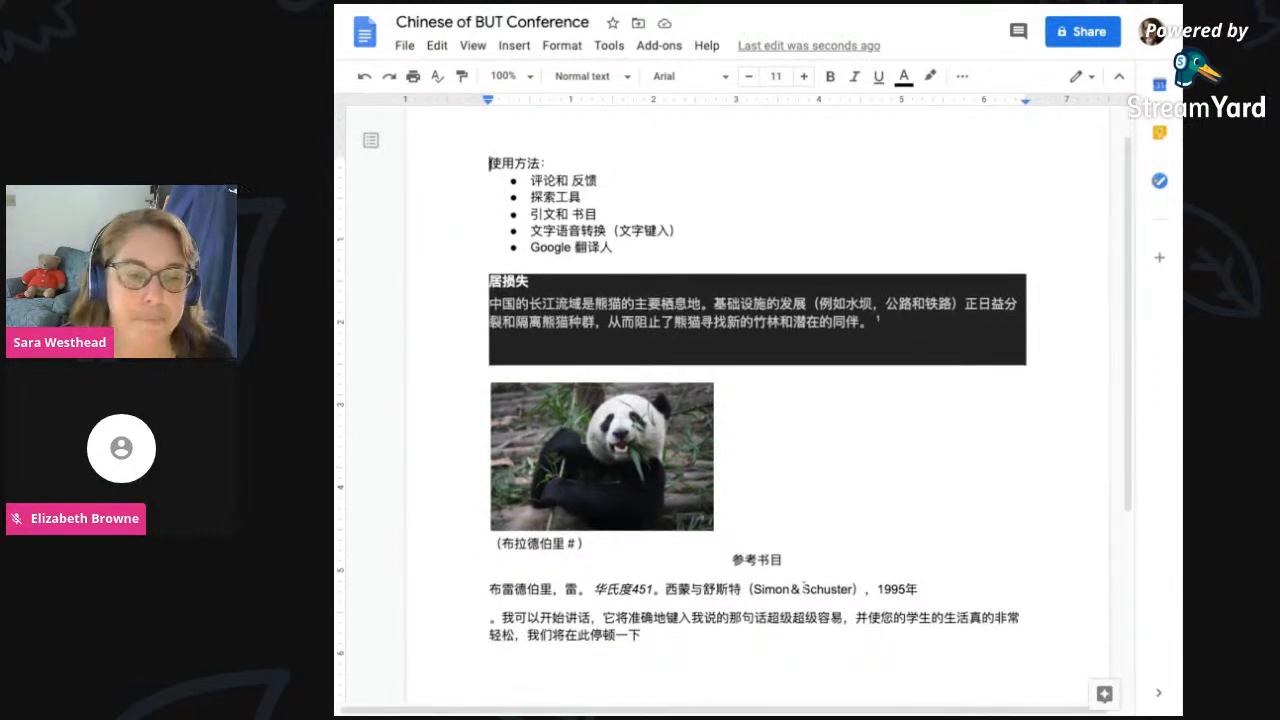
scroll(804, 586, down, 2)
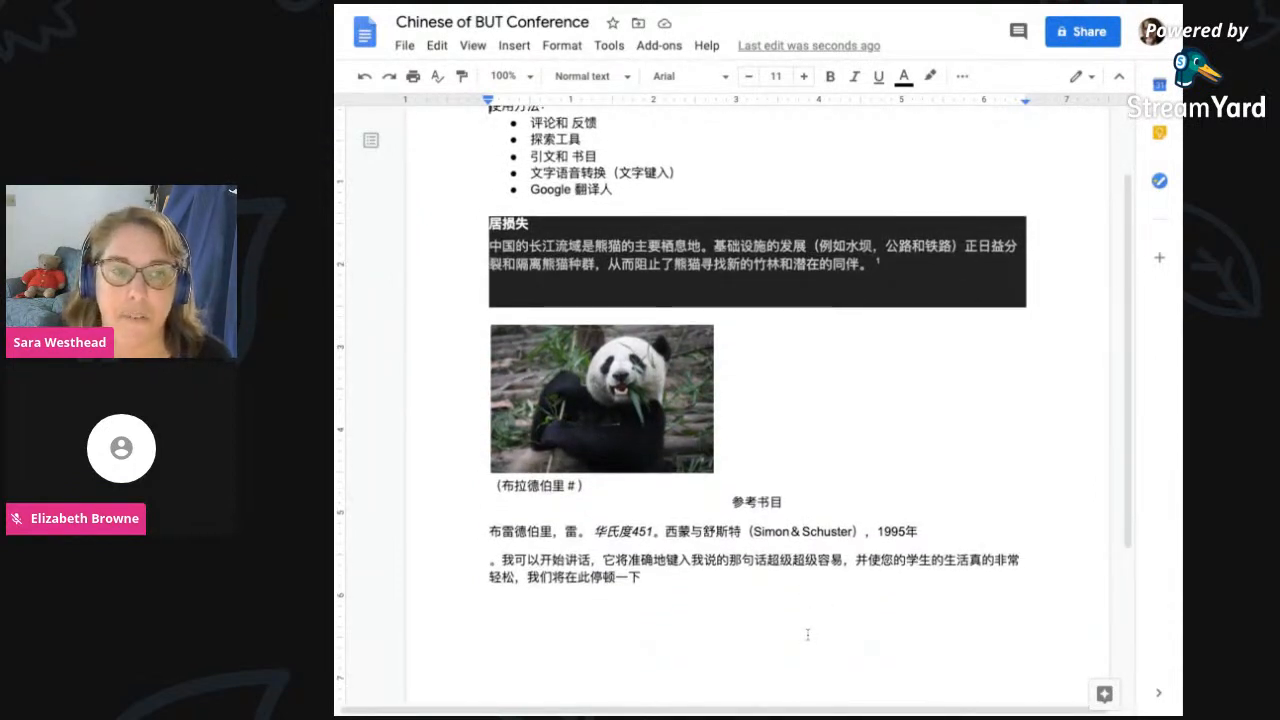
scroll(807, 634, up, 4)
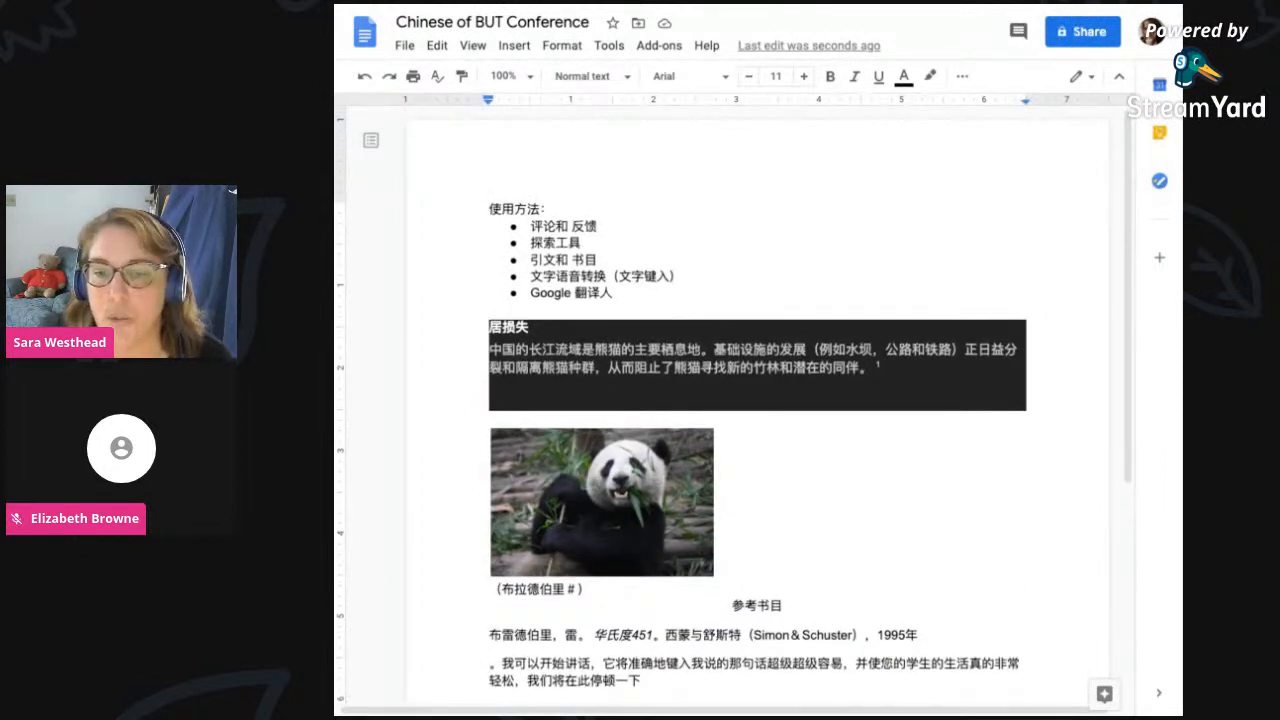
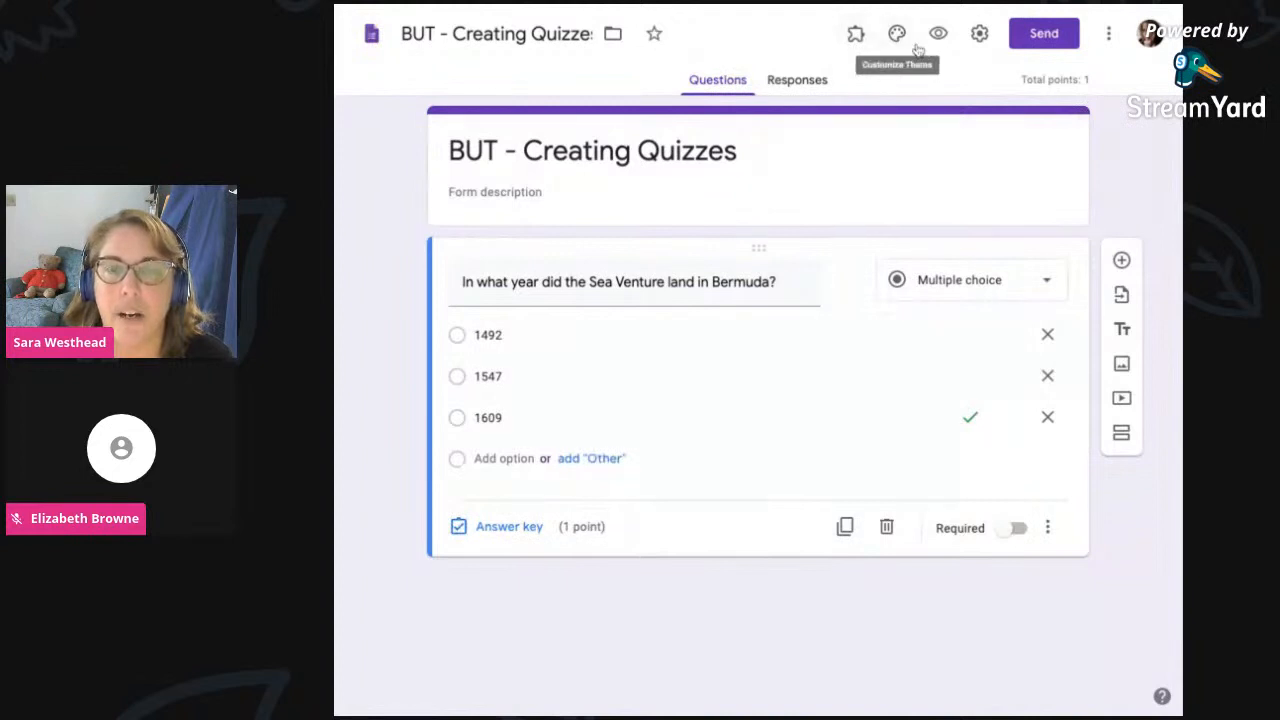
- Try the Playful and Decorative font styles in the quiz form's theme and return the font style to Basic
click(898, 35)
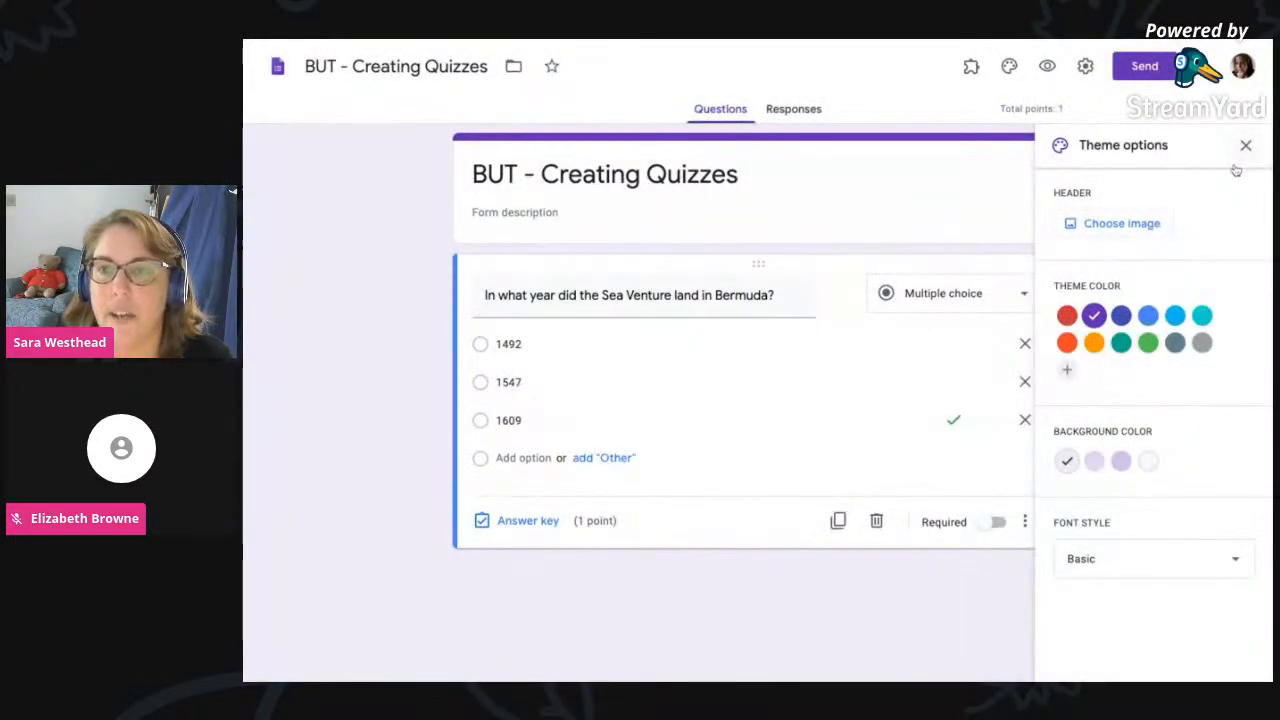
click(1092, 527)
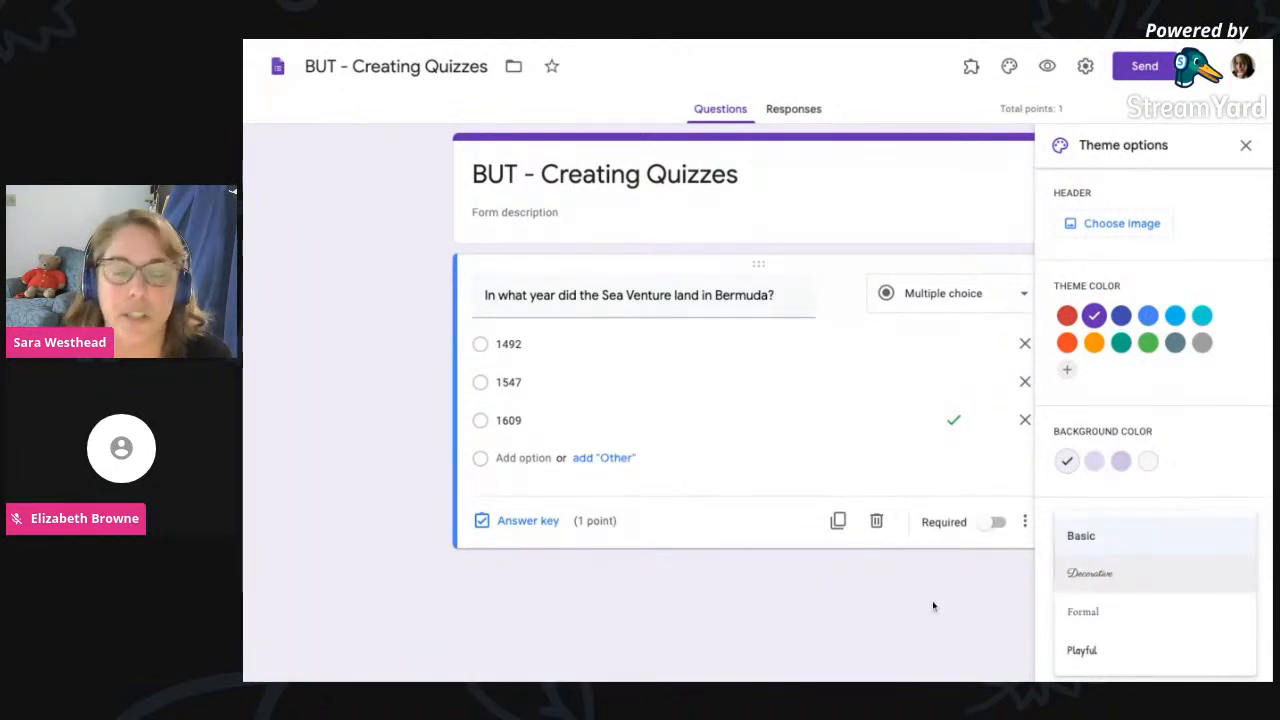
click(1109, 655)
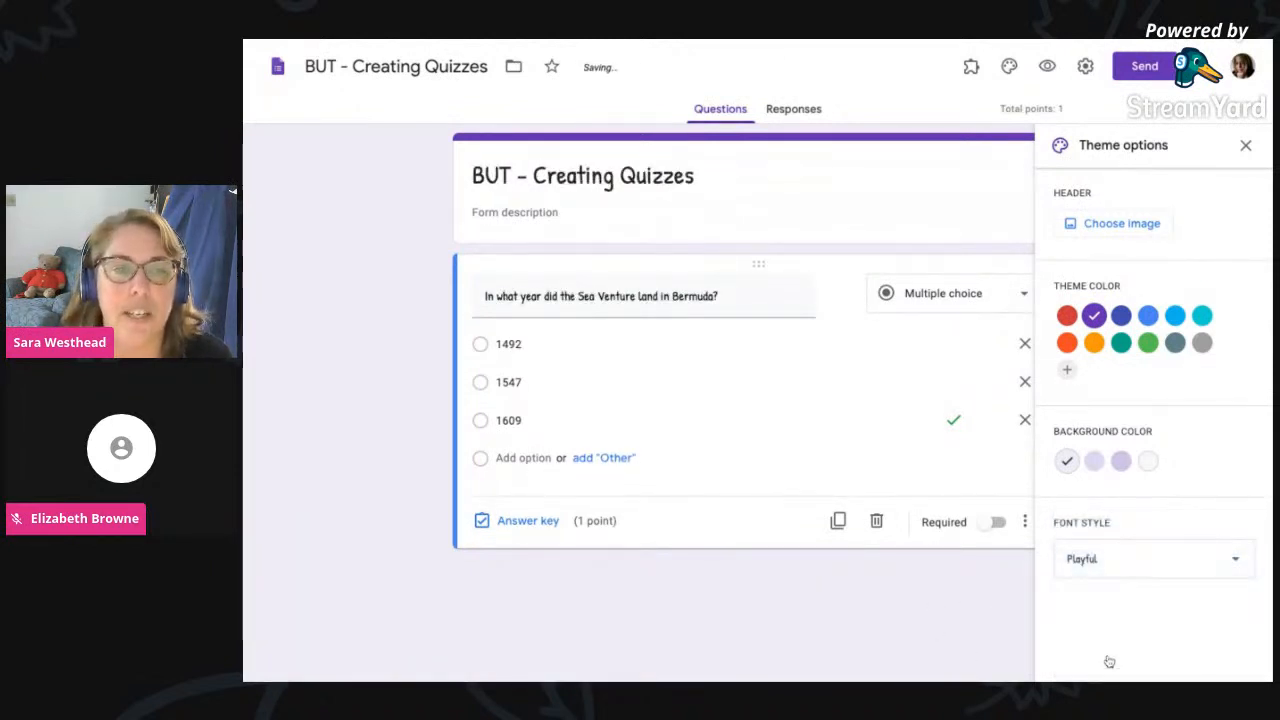
click(1141, 568)
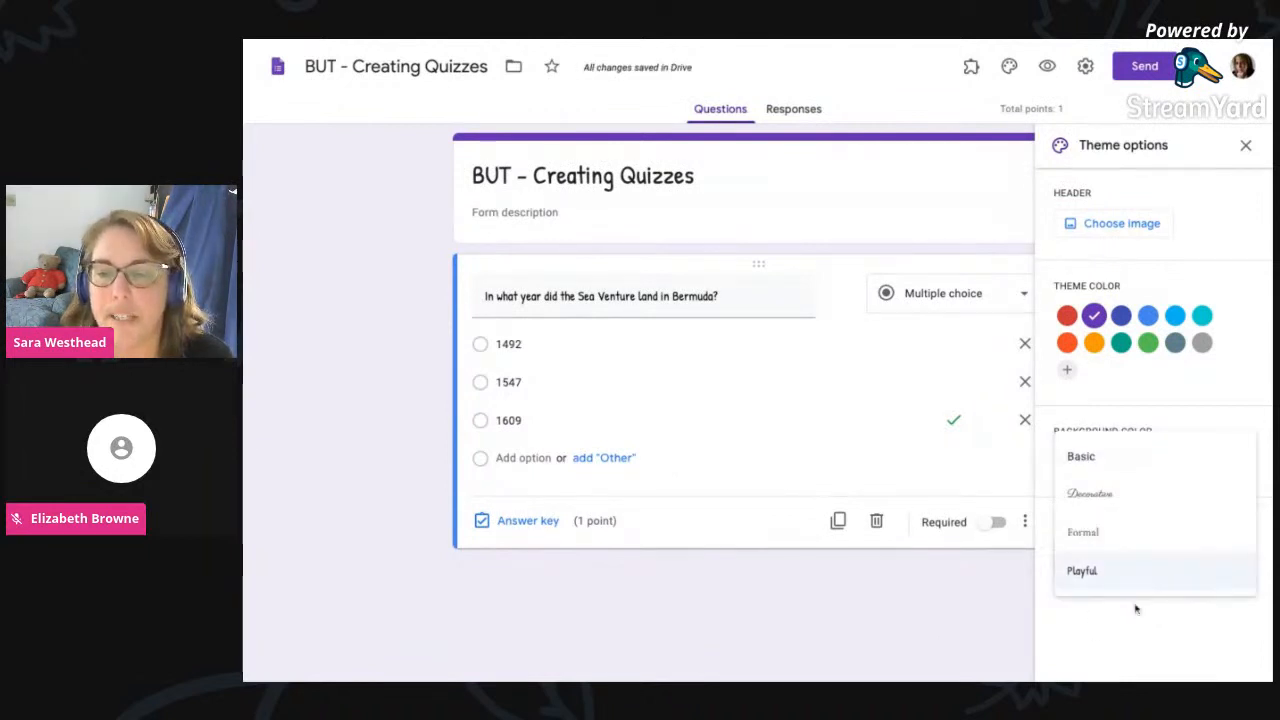
click(1135, 500)
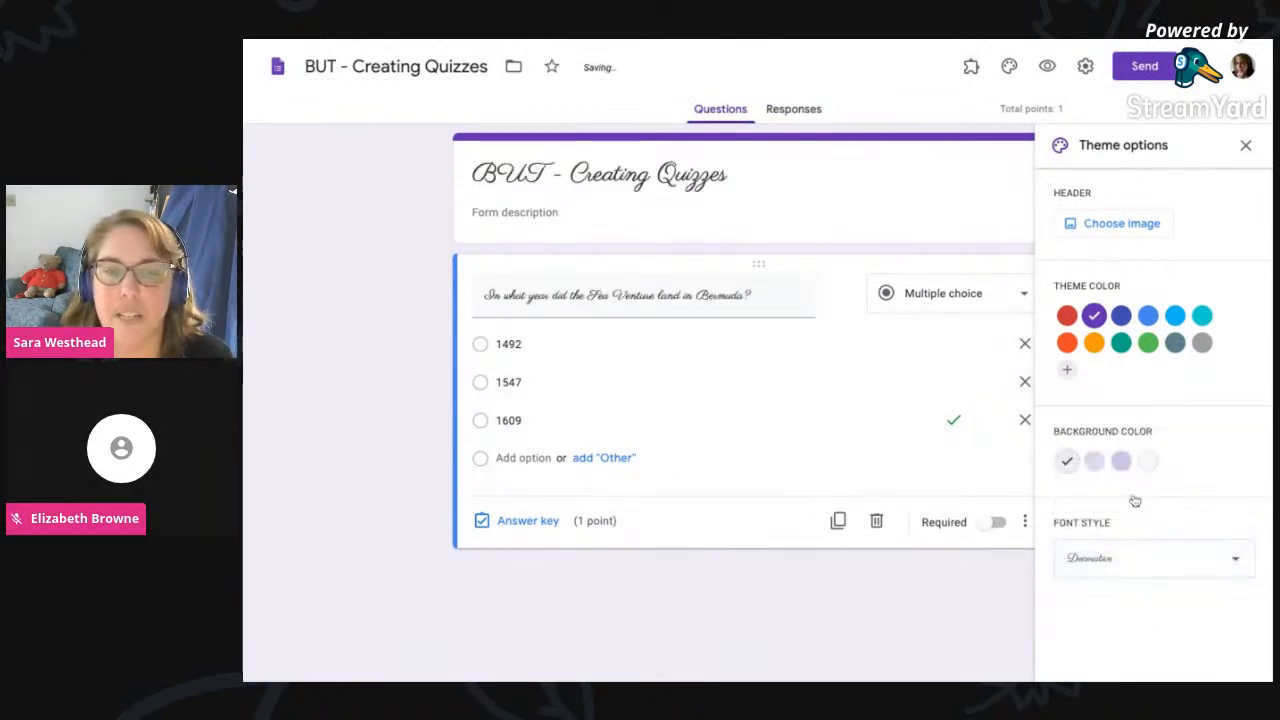
click(1140, 557)
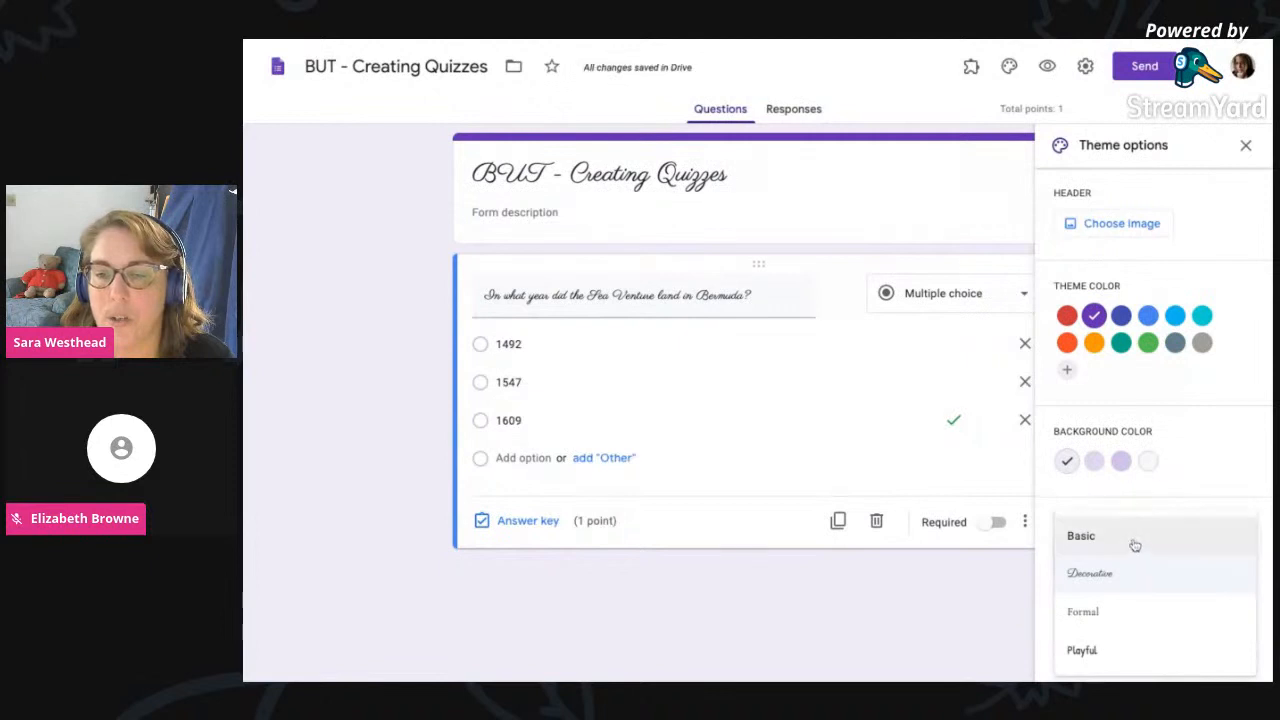
click(1135, 545)
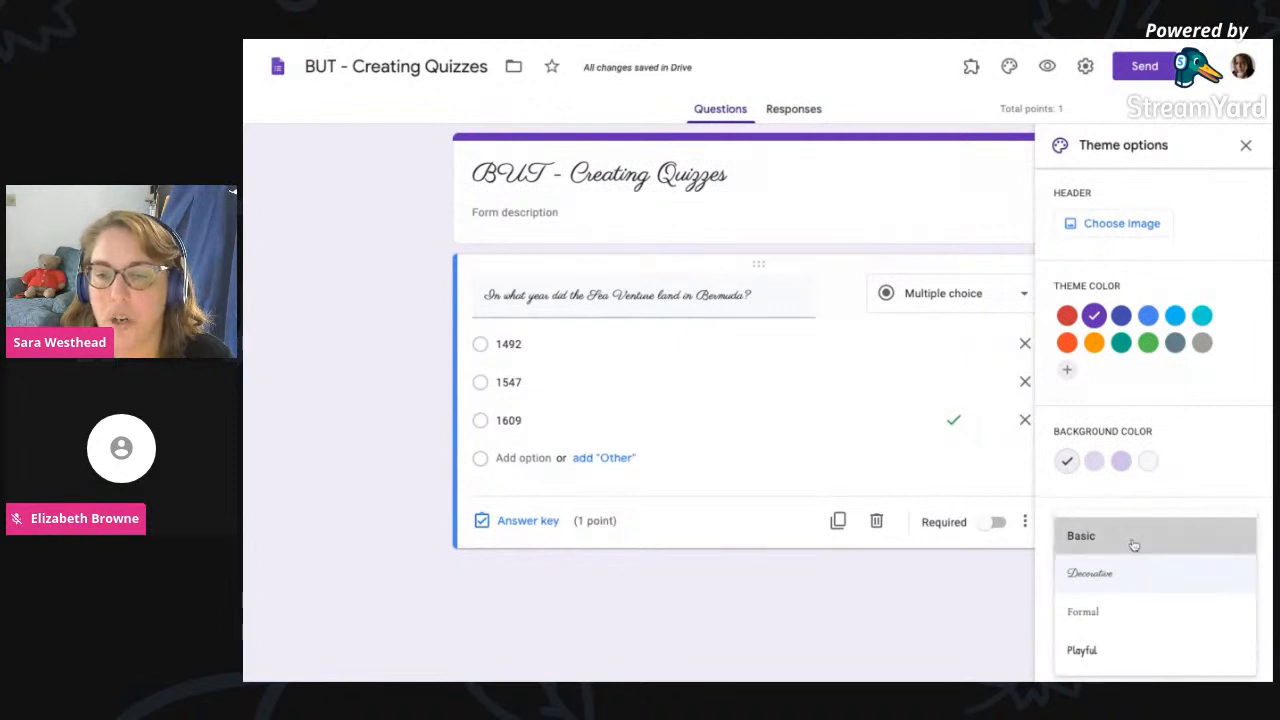
- Set the form's theme color to light blue and close the theme options
click(1175, 315)
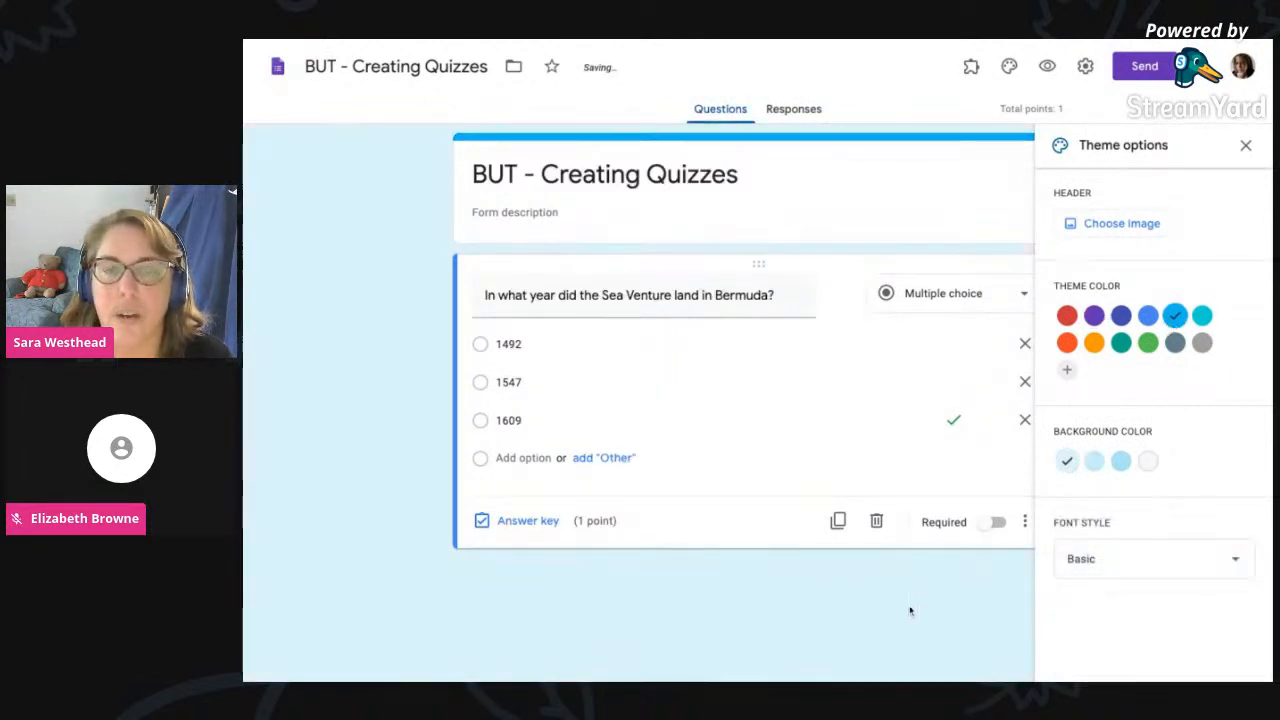
click(1245, 145)
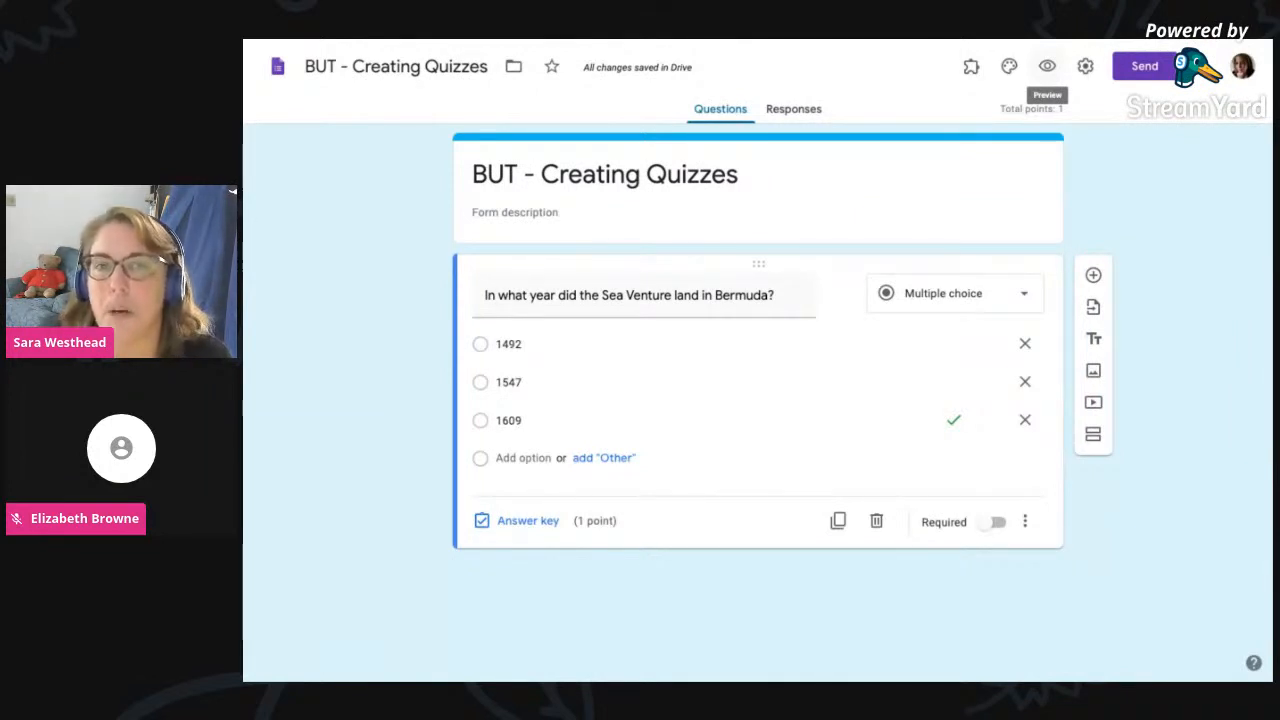
- Review the form's quiz settings and turn off "Show link to submit another response" in the presentation settings
click(1086, 67)
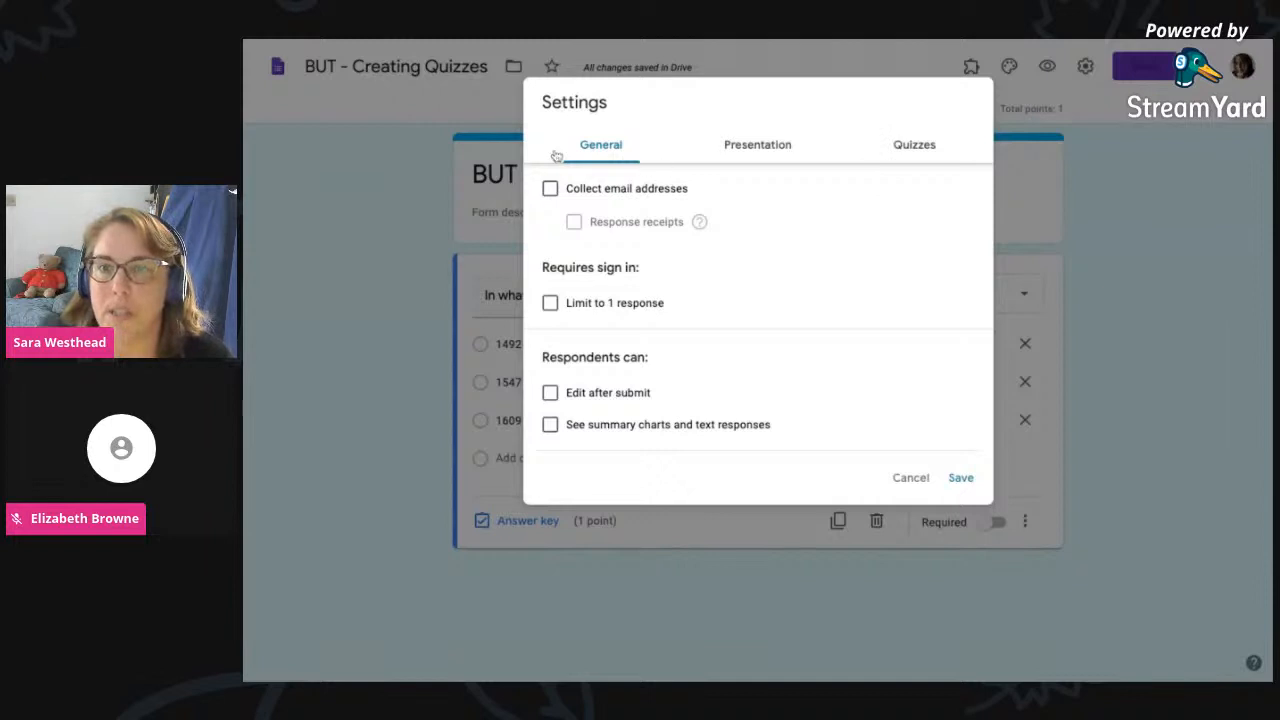
click(915, 148)
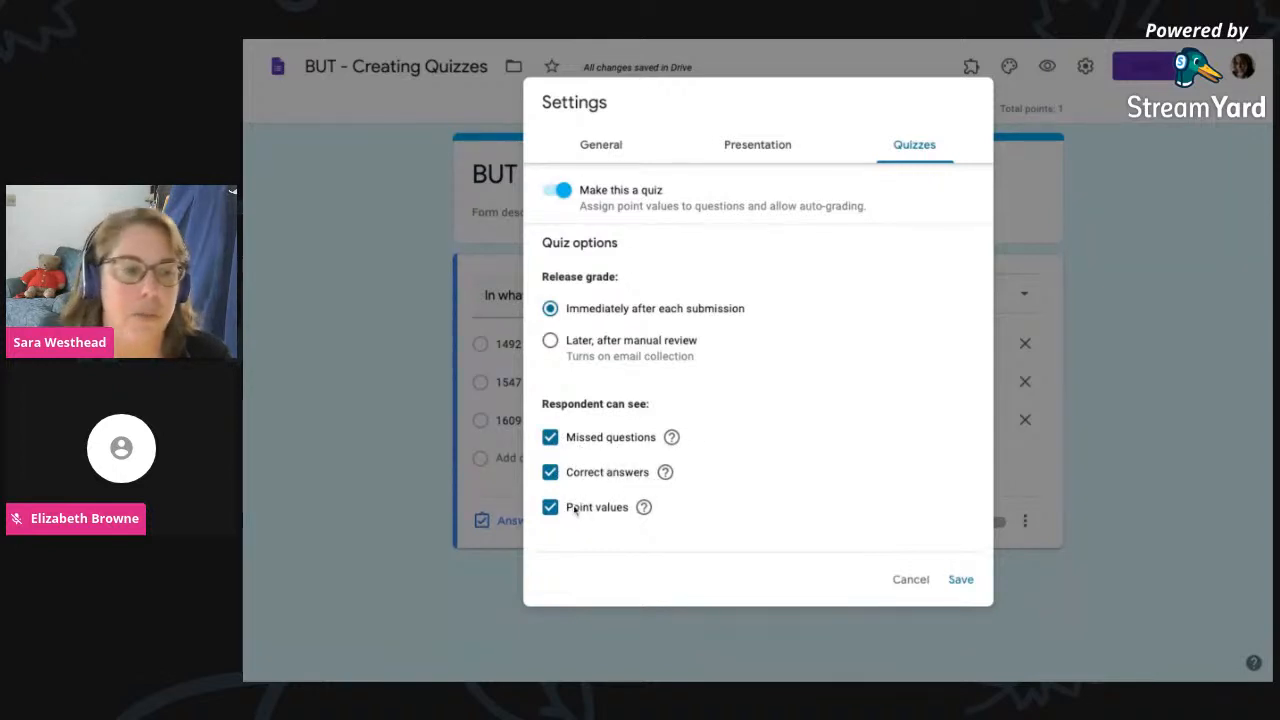
click(735, 150)
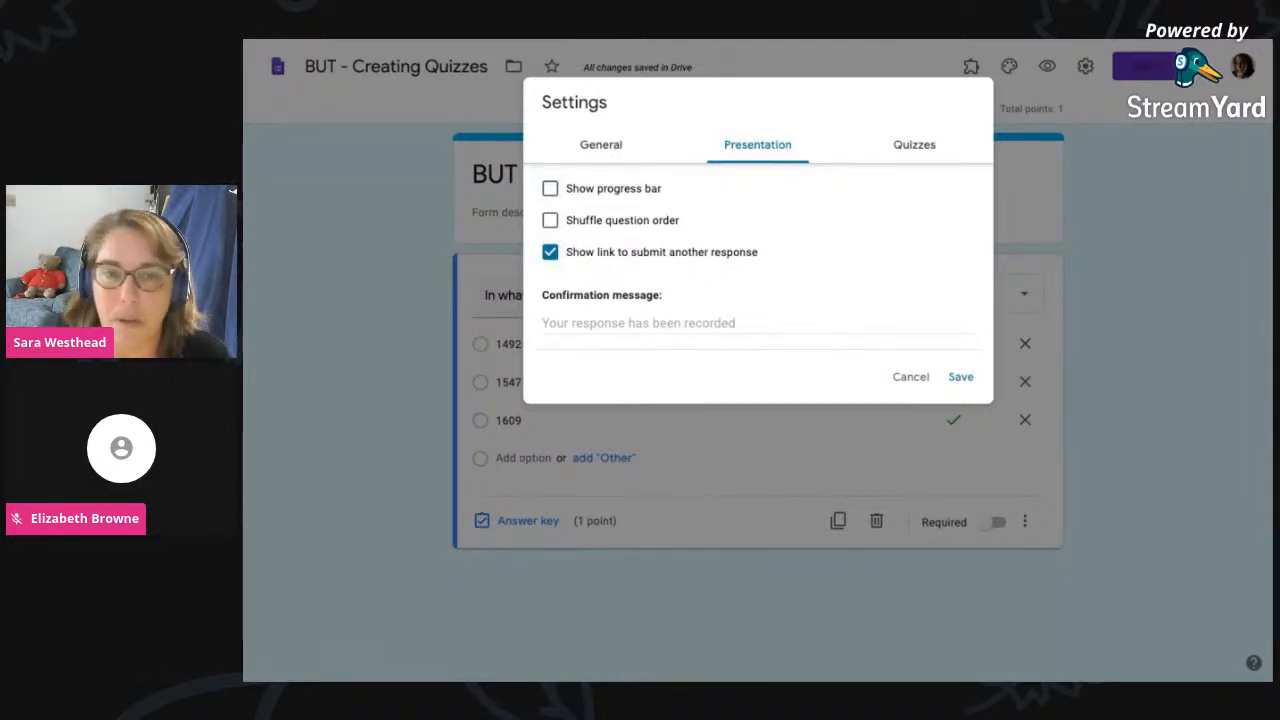
click(550, 252)
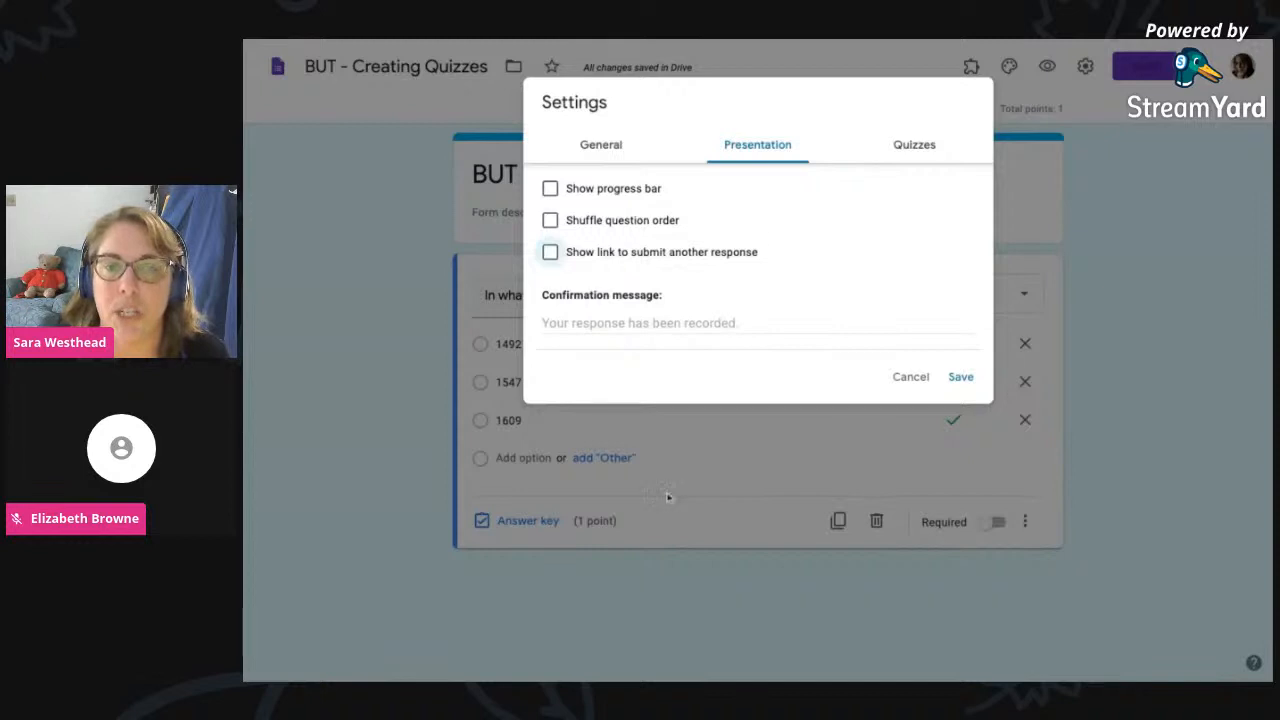
- Enable "Collect email addresses" in the general settings and save the form settings
click(600, 147)
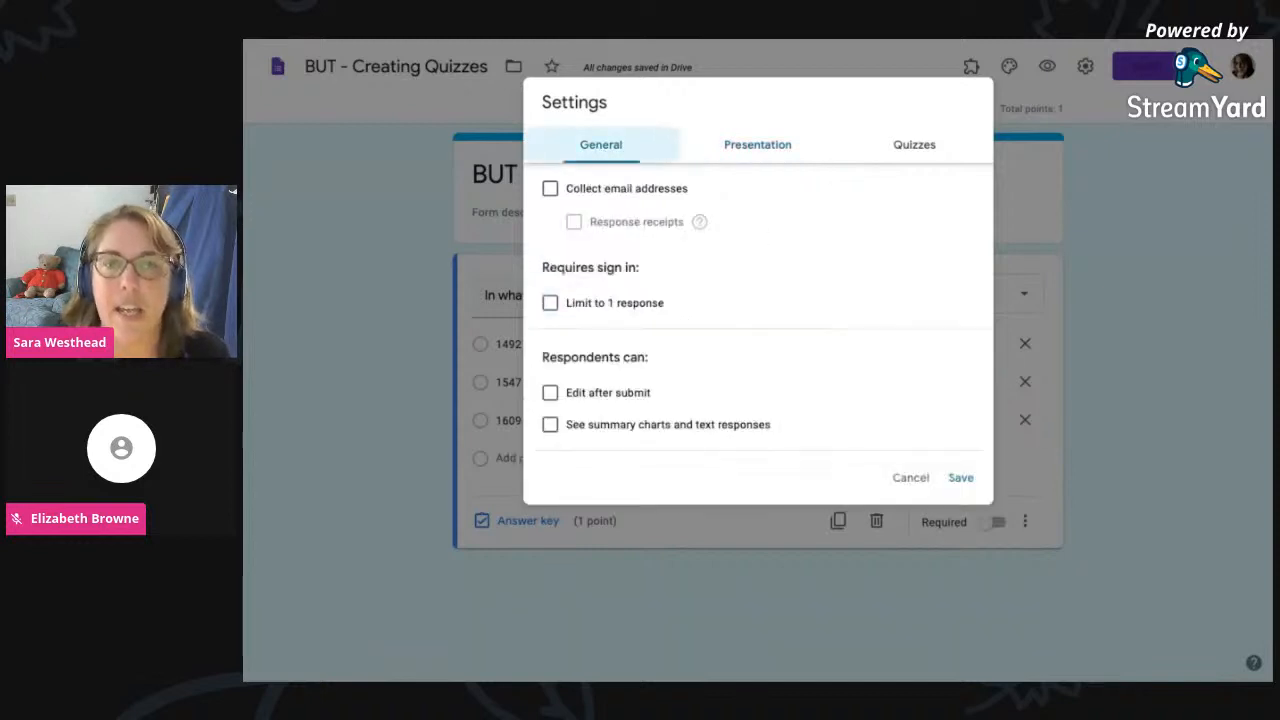
click(551, 190)
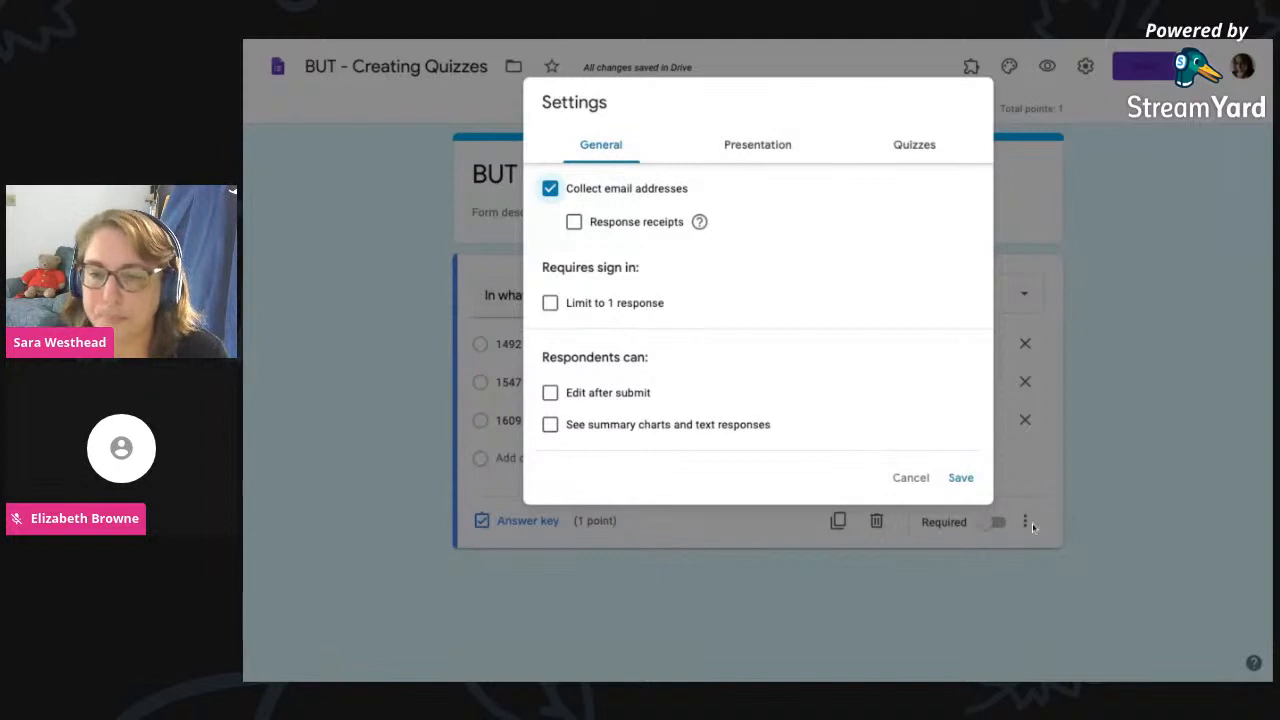
click(960, 478)
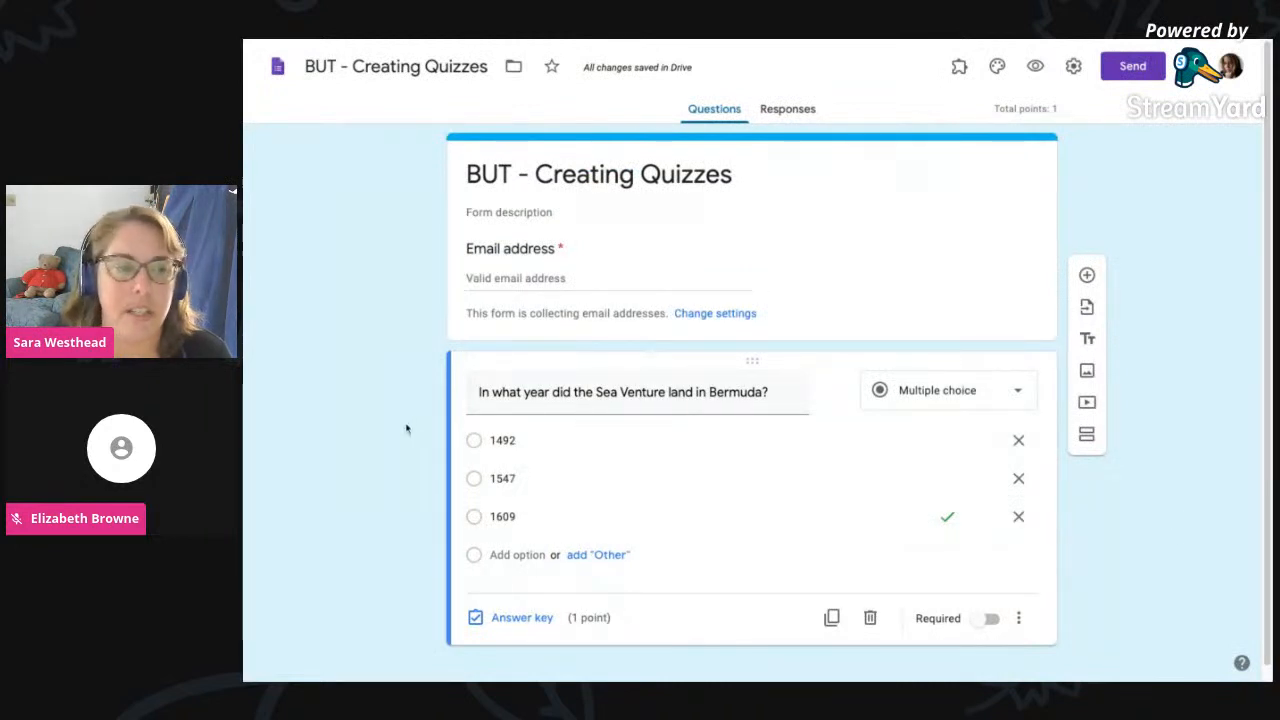
- Add the question "What is today's date?" below the Sea Venture question and set its type to Multiple choice
scroll(1137, 574, down, 1)
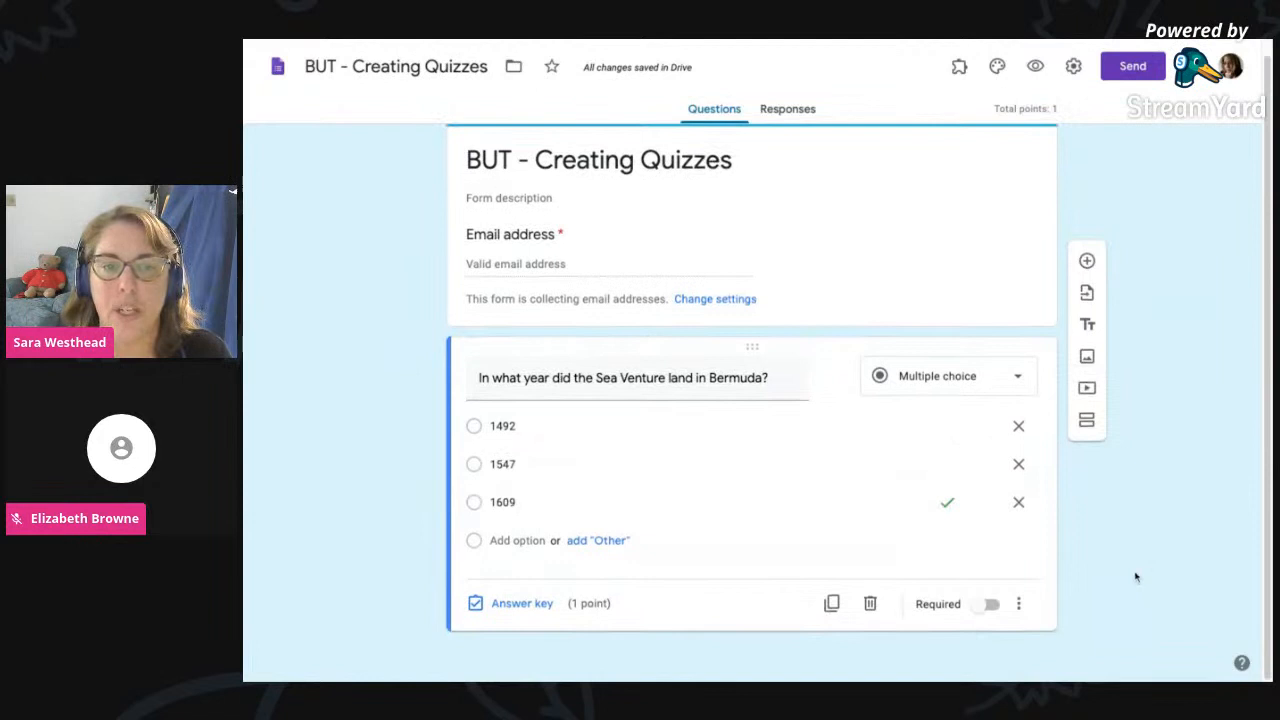
click(1087, 262)
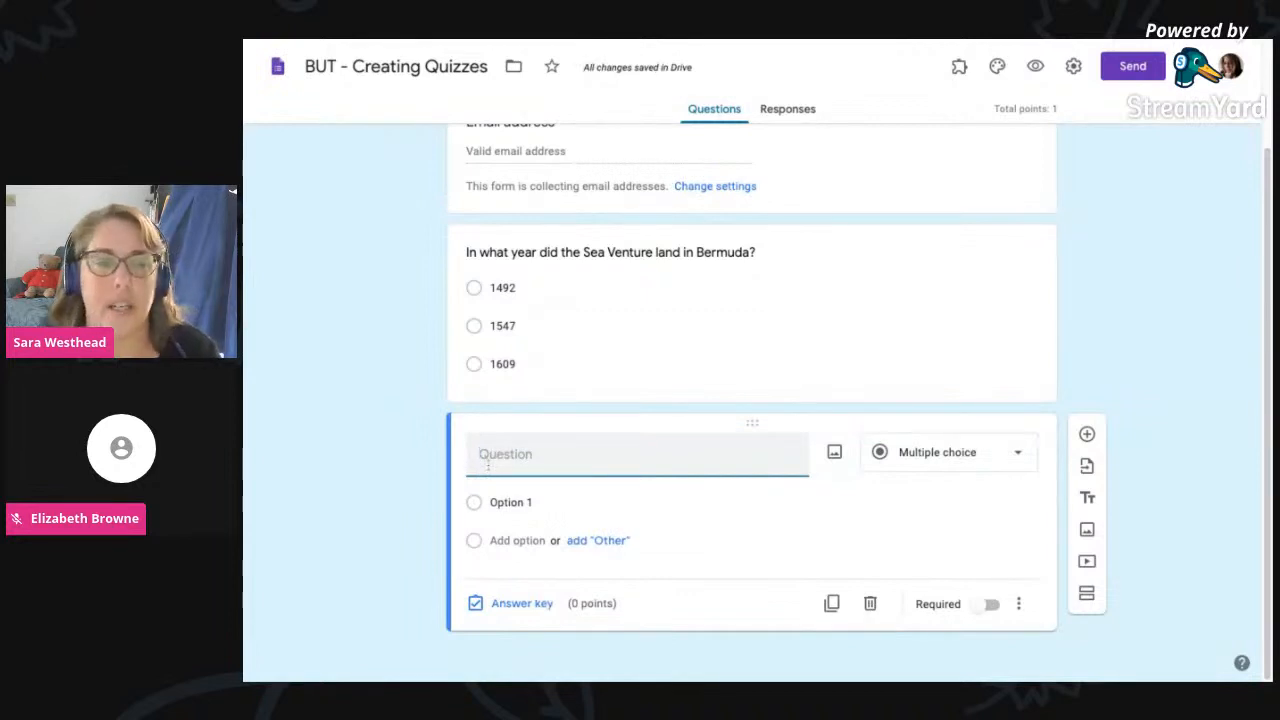
text(What is today 's date?)
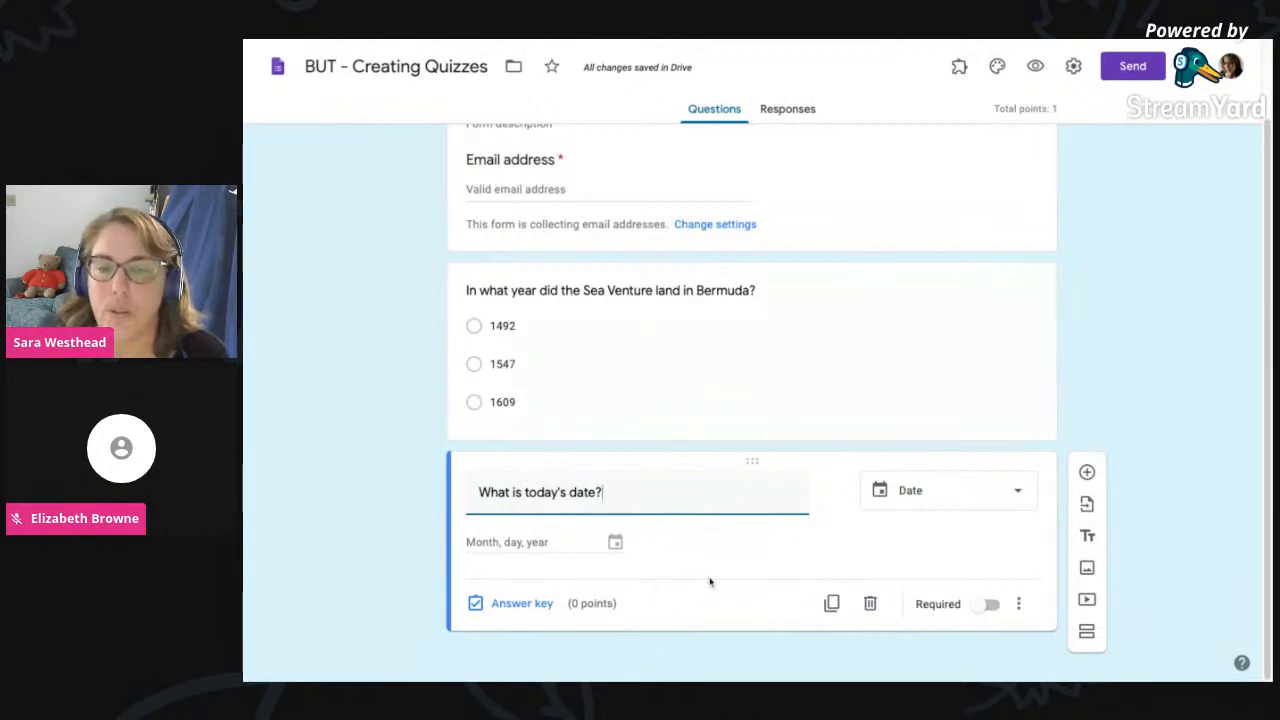
click(973, 494)
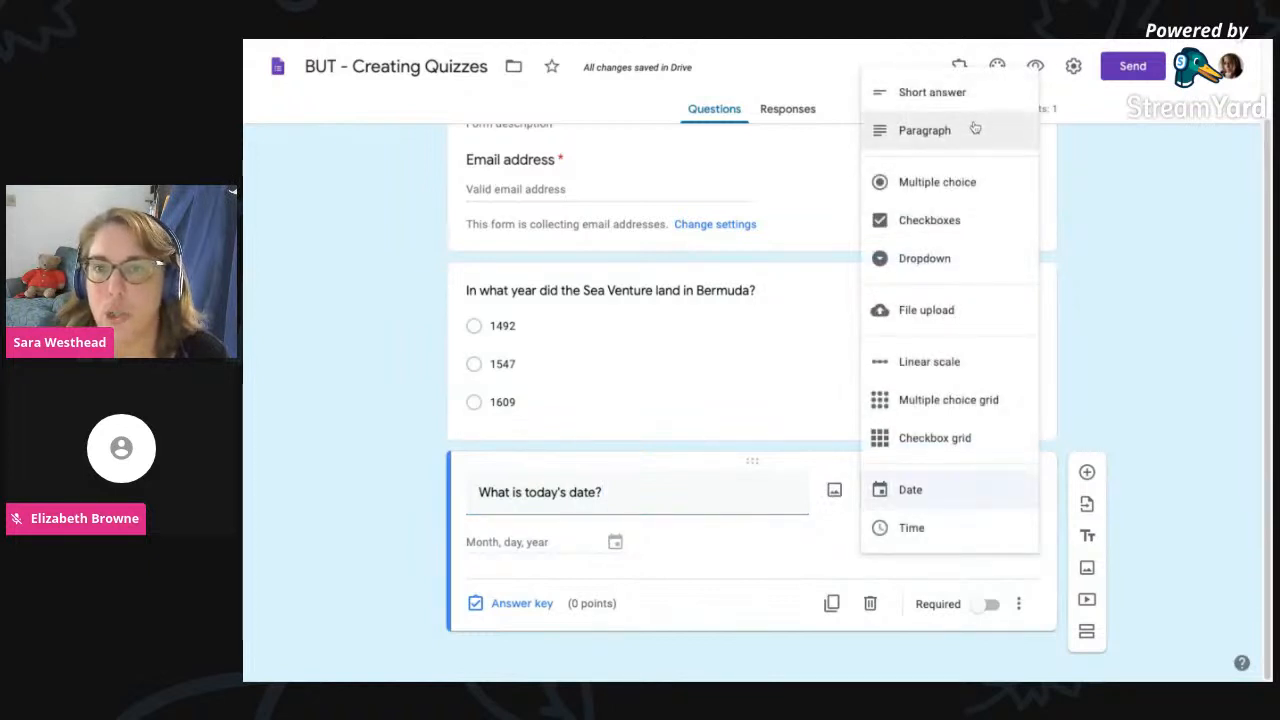
click(958, 185)
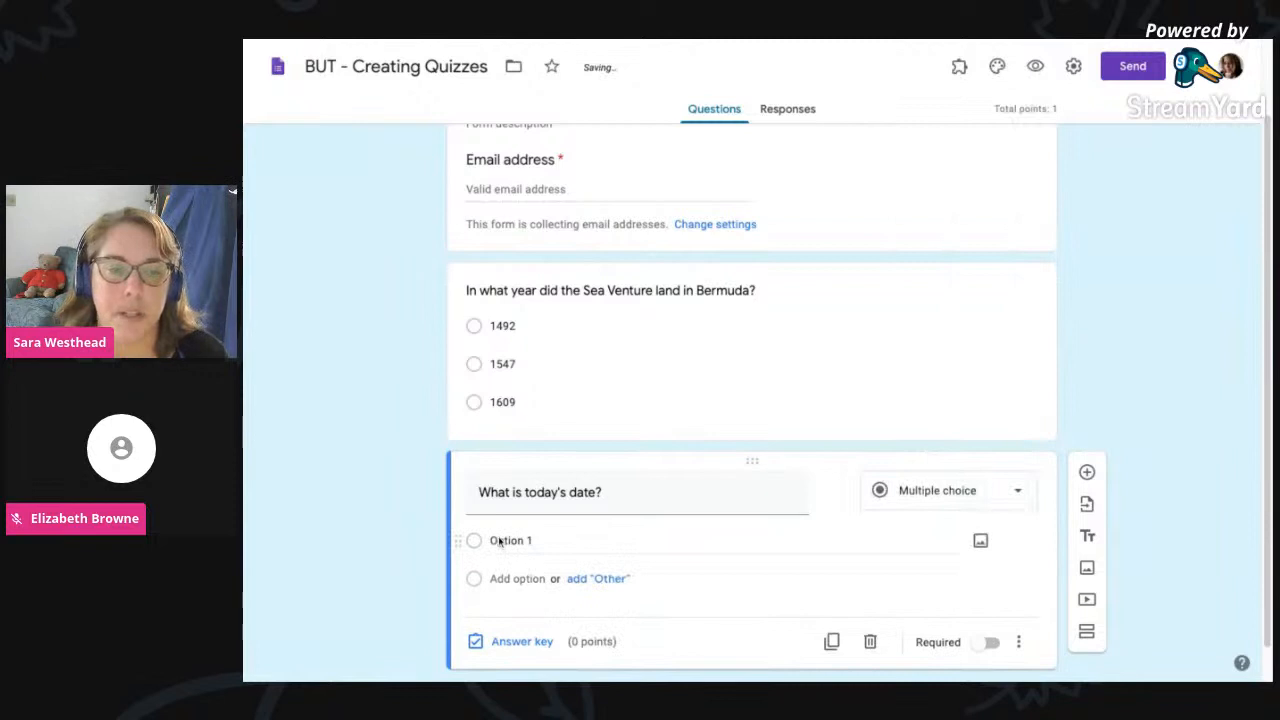
- Enter "October 27" and "February 29" as the first two answer options of the date question
click(538, 548)
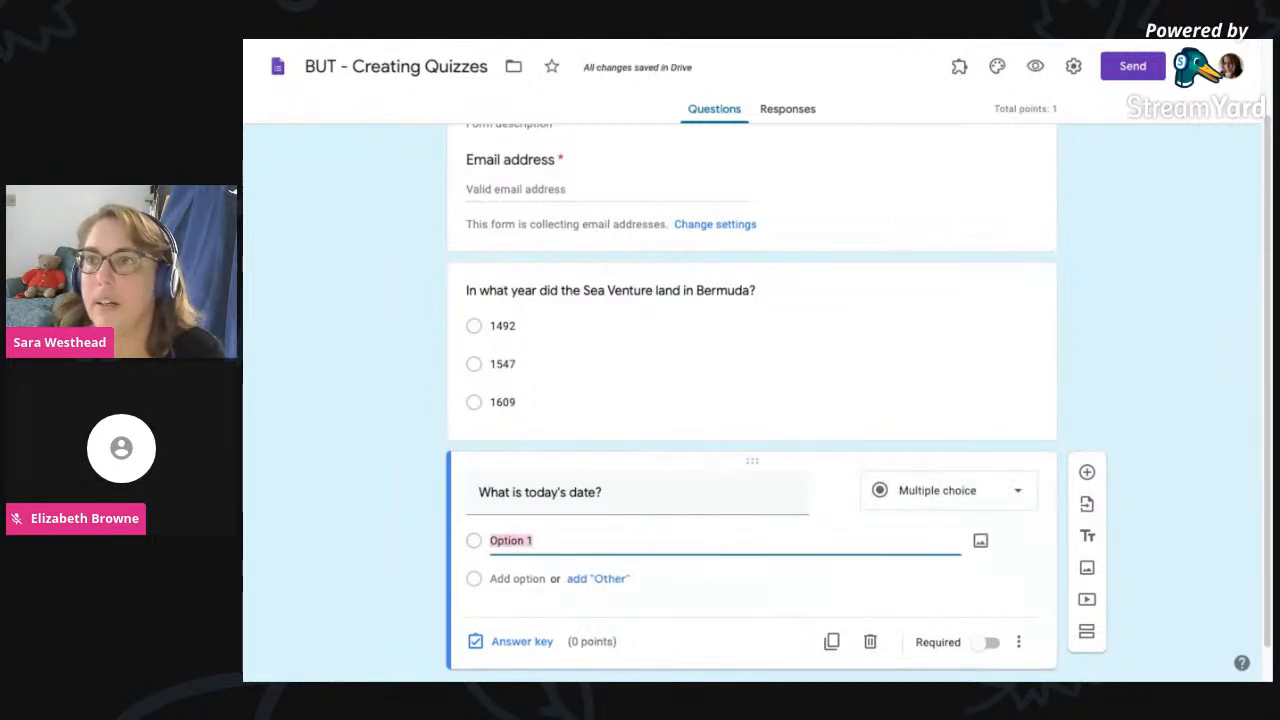
text(October)
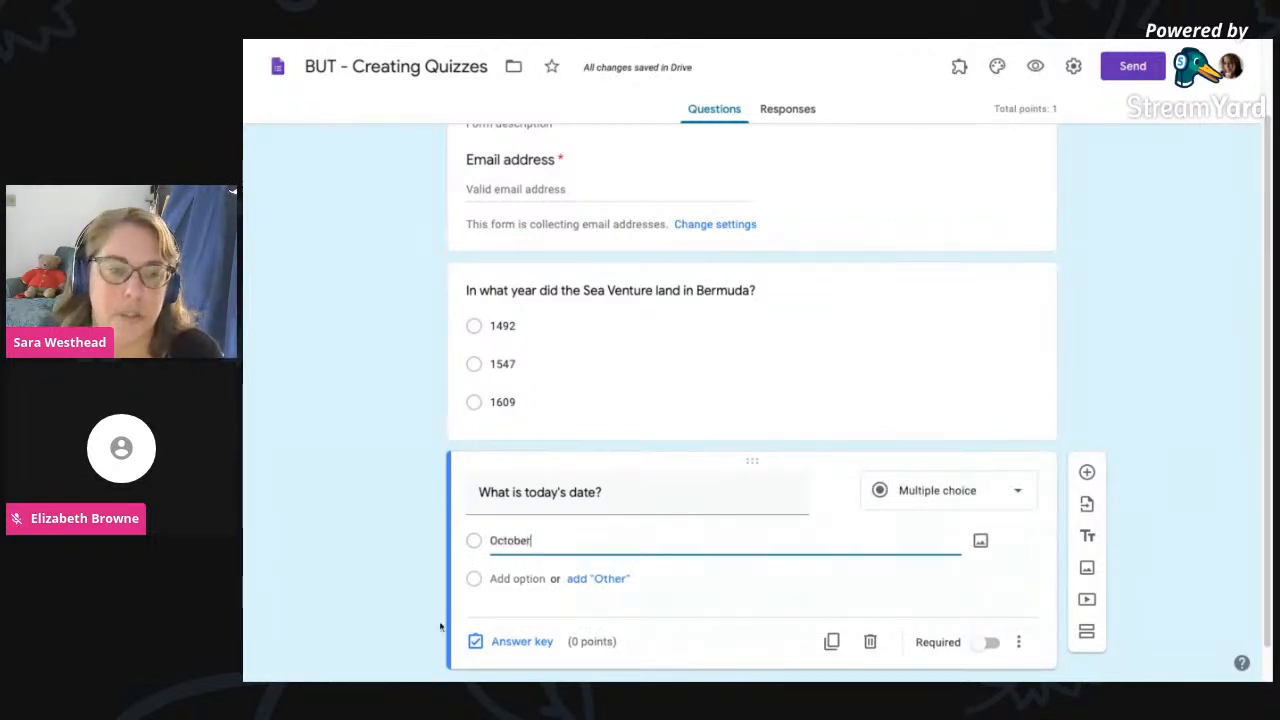
text( 27)
click(505, 579)
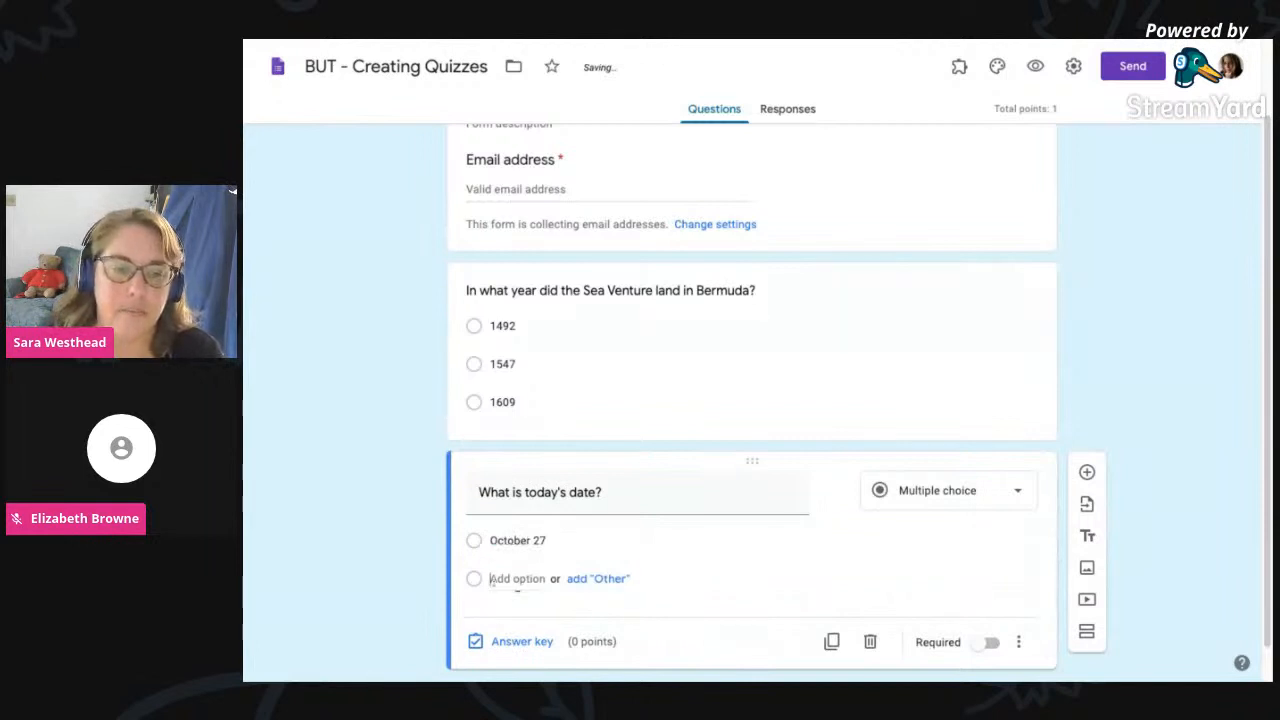
text(Februar)
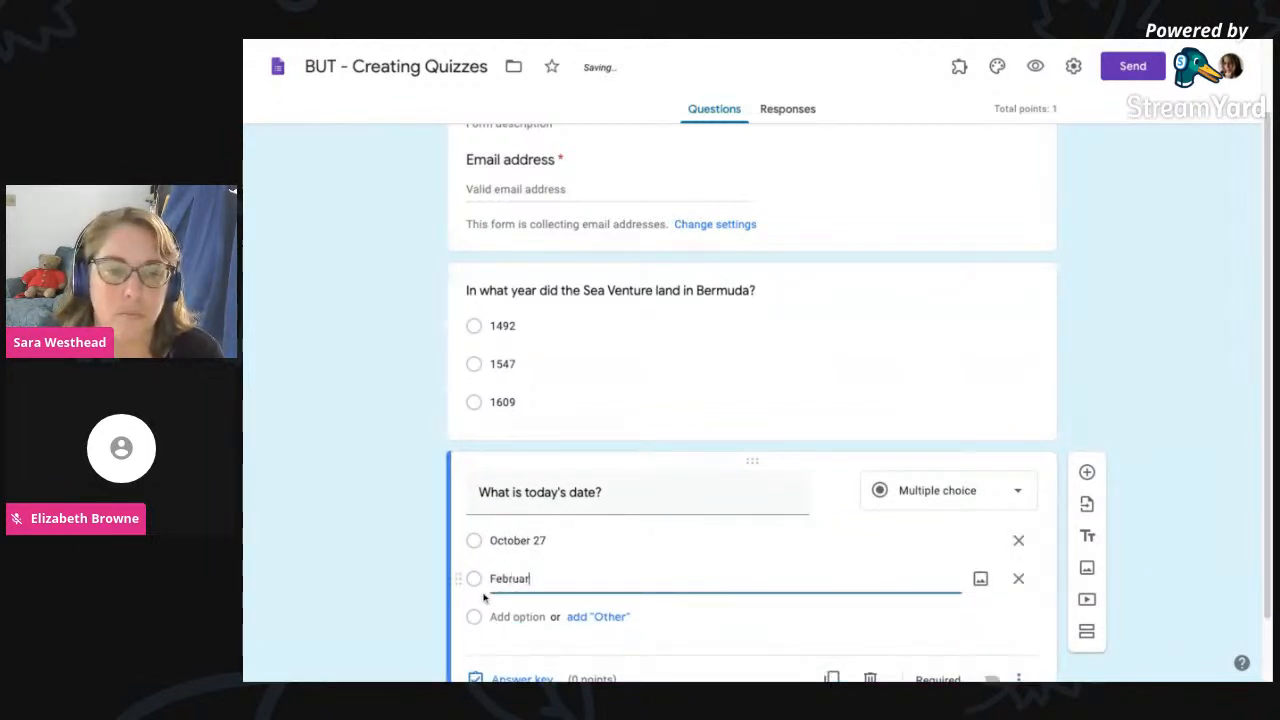
text(y 28)
key(BackSpace)
text(9)
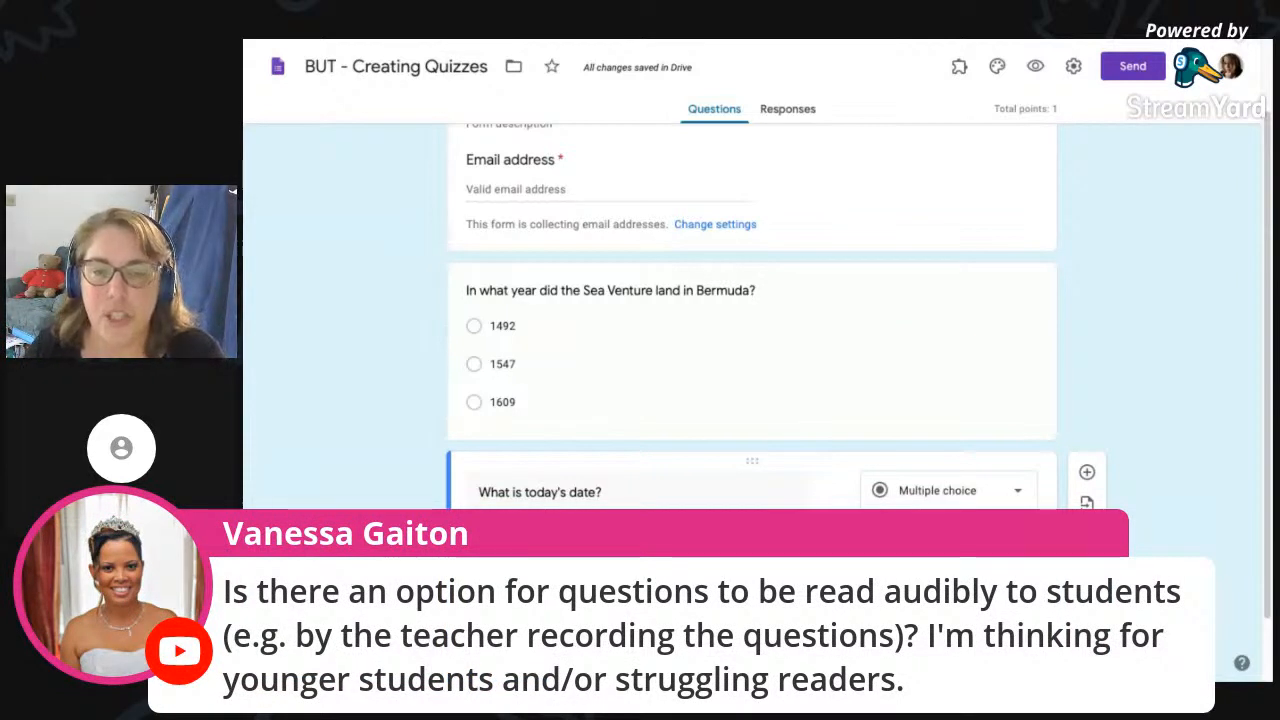
- Add "Octneverary 125" as the third answer option of the date question
scroll(1130, 541, down, 2)
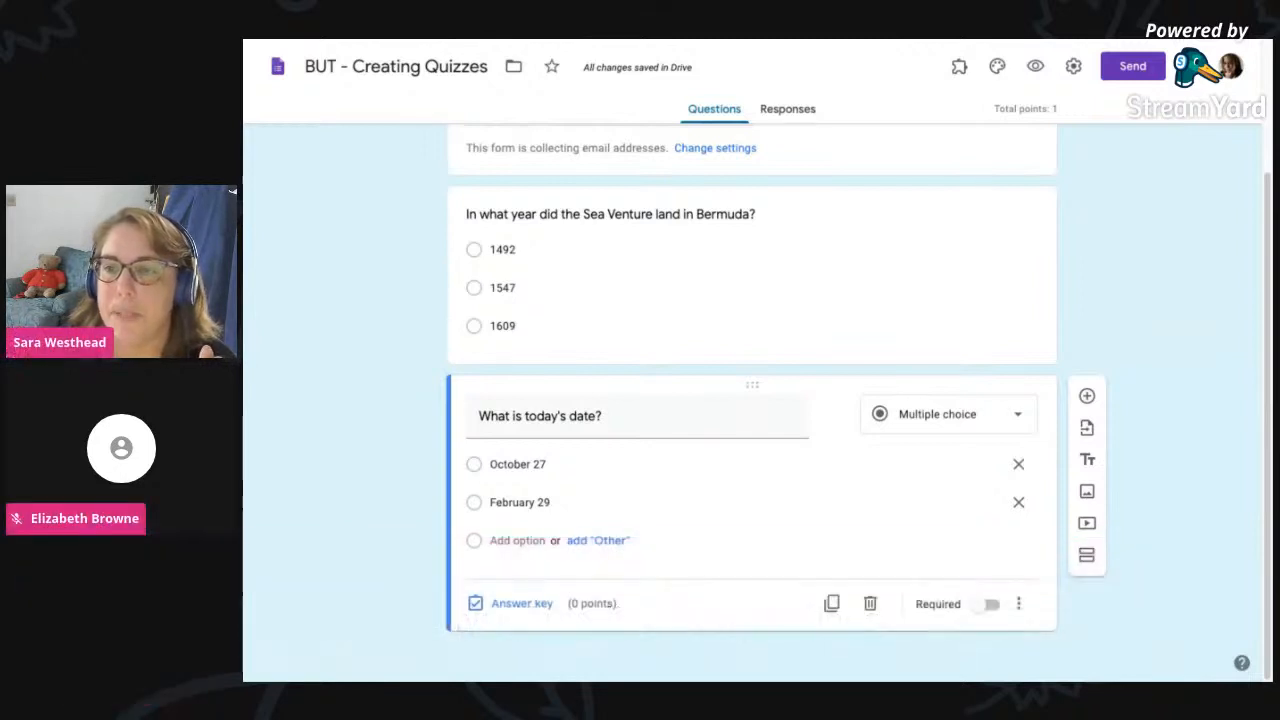
click(720, 500)
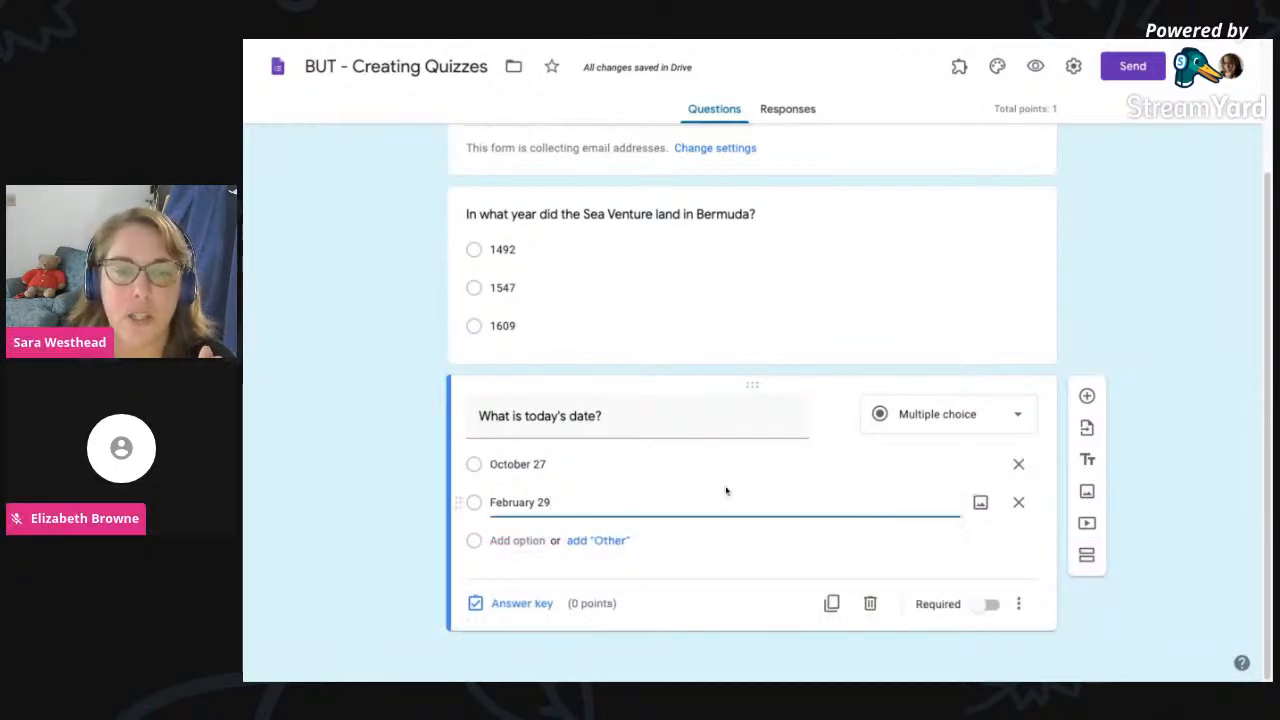
click(506, 540)
text(O)
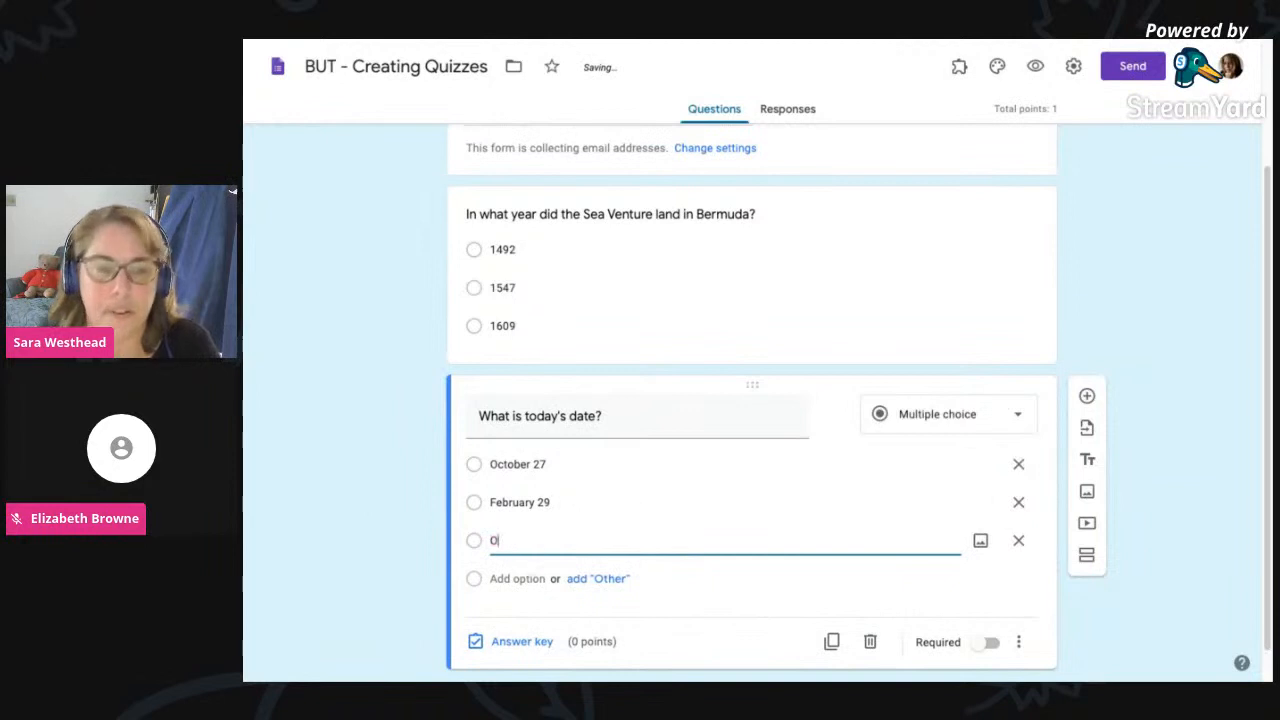
text(ctneverary )
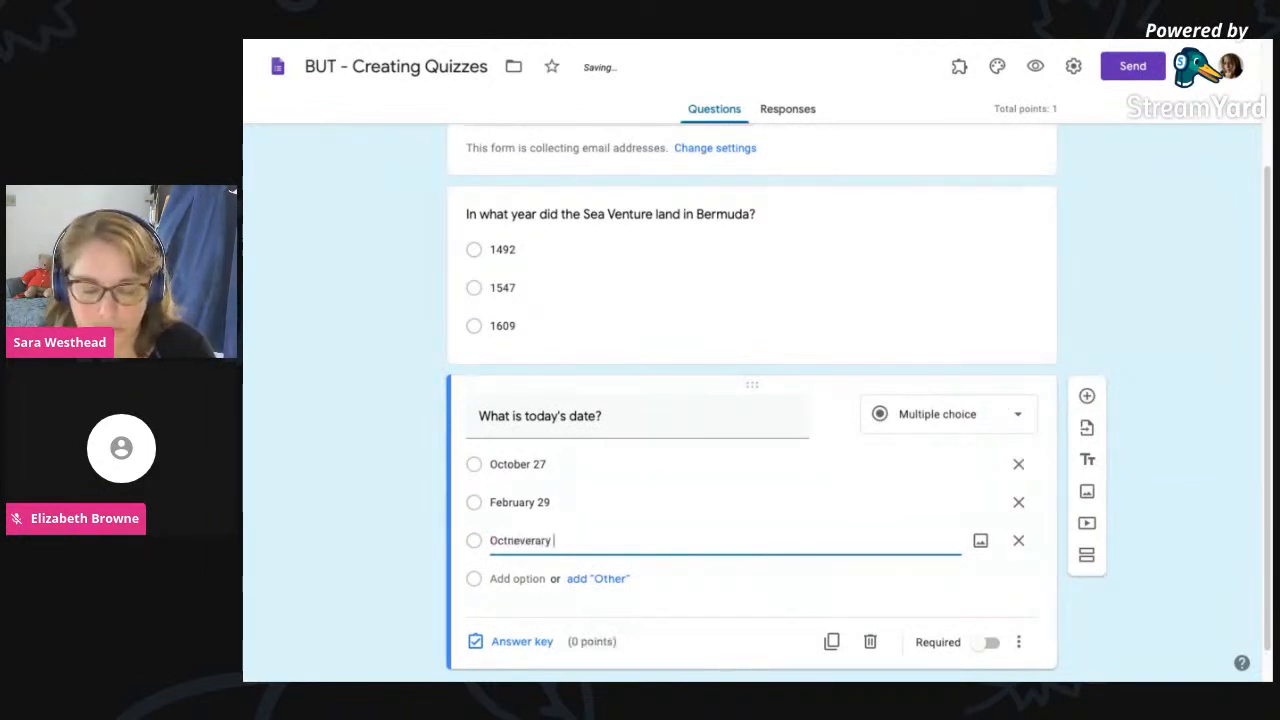
text(125)
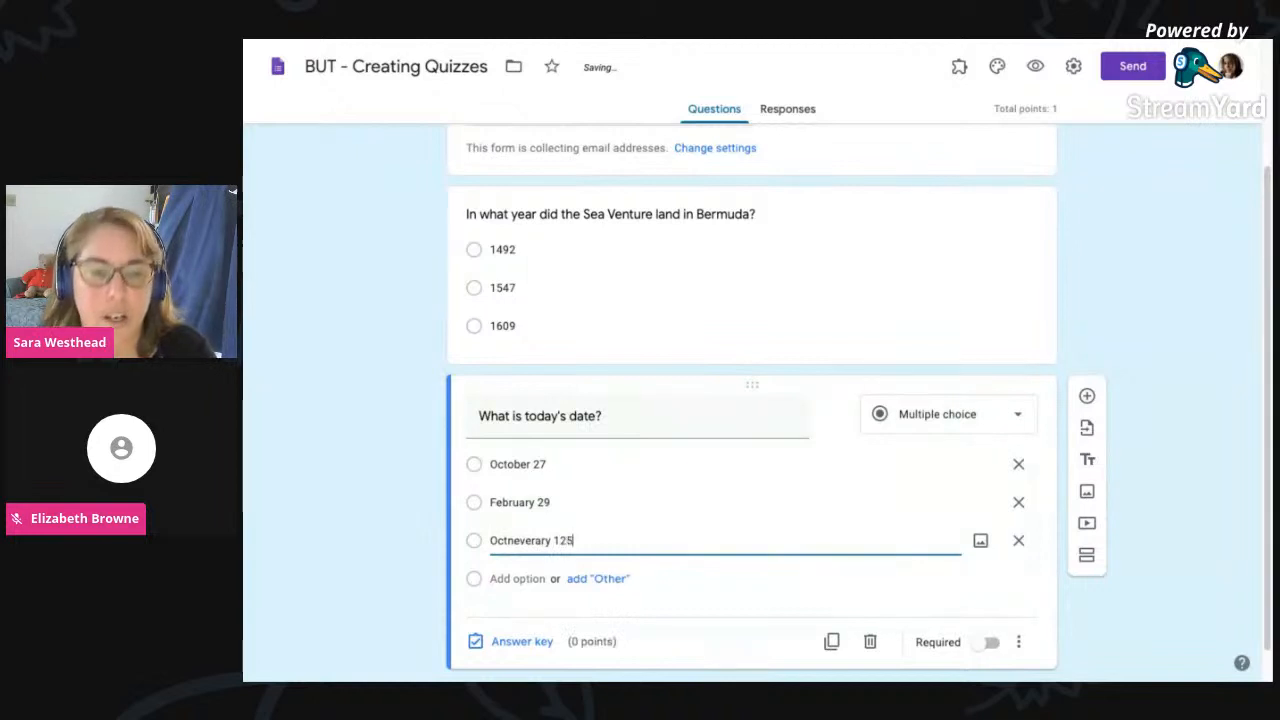
click(1161, 278)
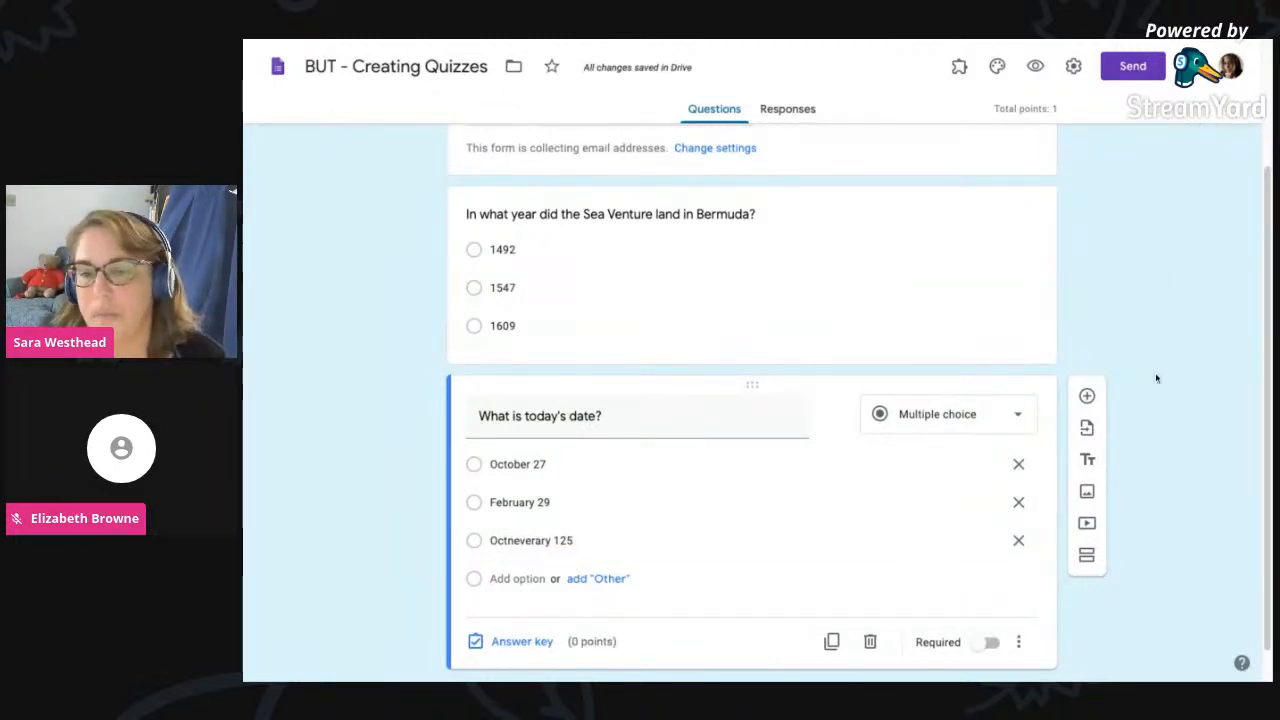
- Make the "What is today's date?" question required and check its additional display options
scroll(1168, 450, down, 1)
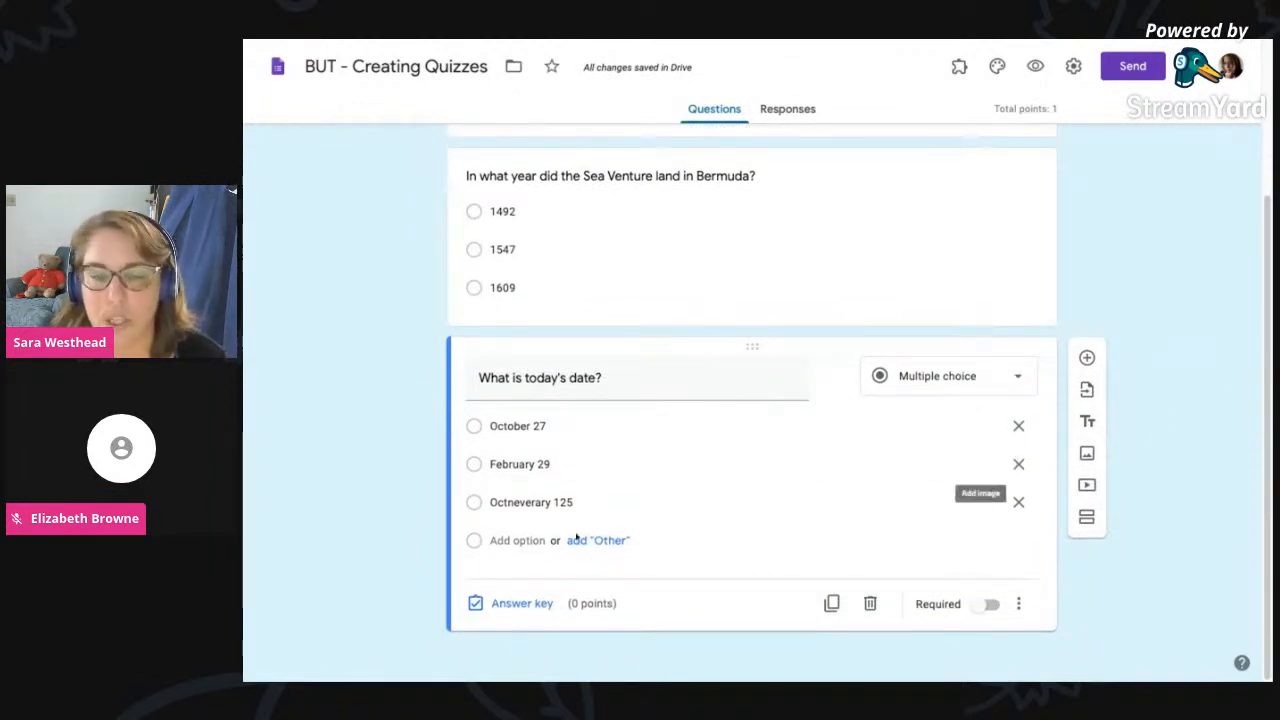
click(991, 605)
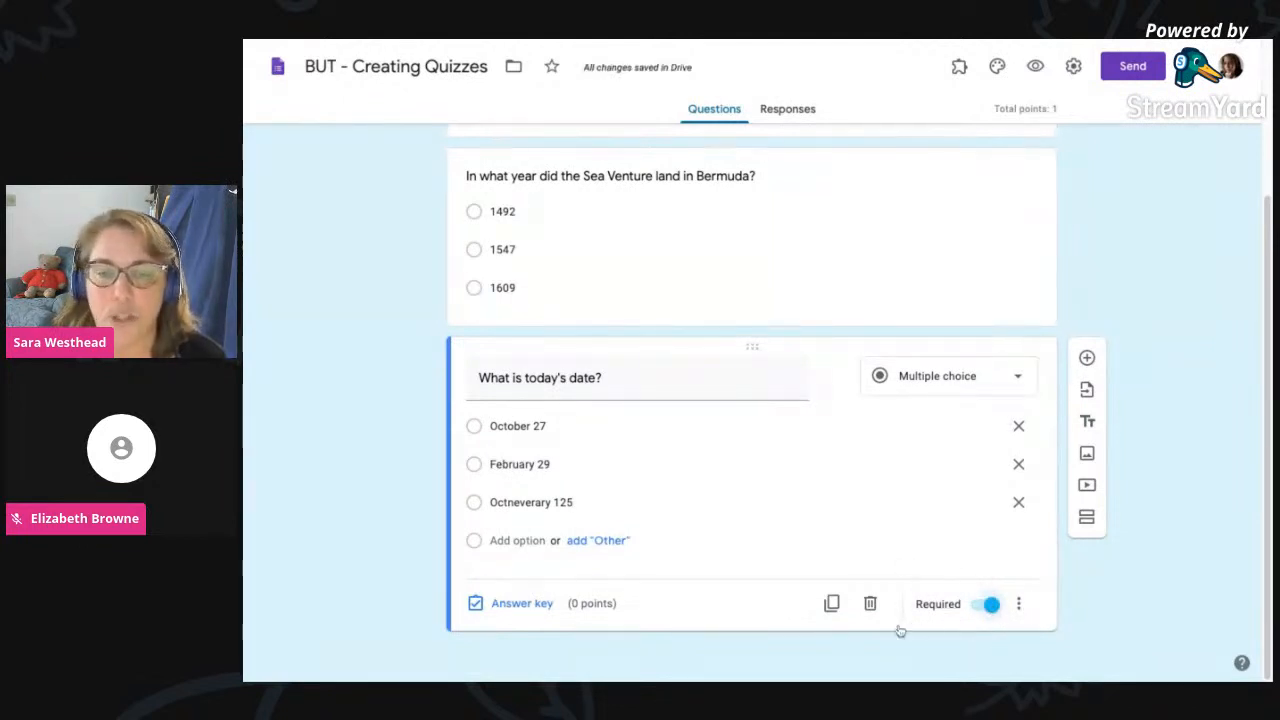
click(1018, 604)
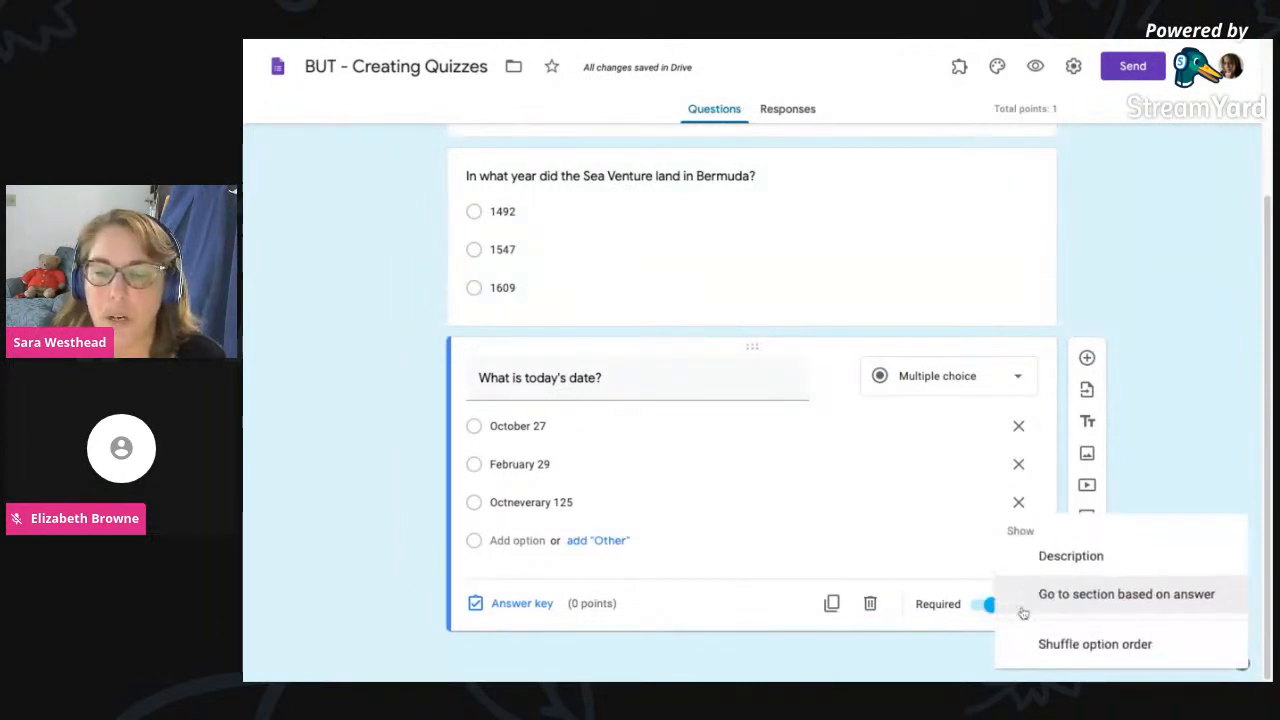
click(1171, 409)
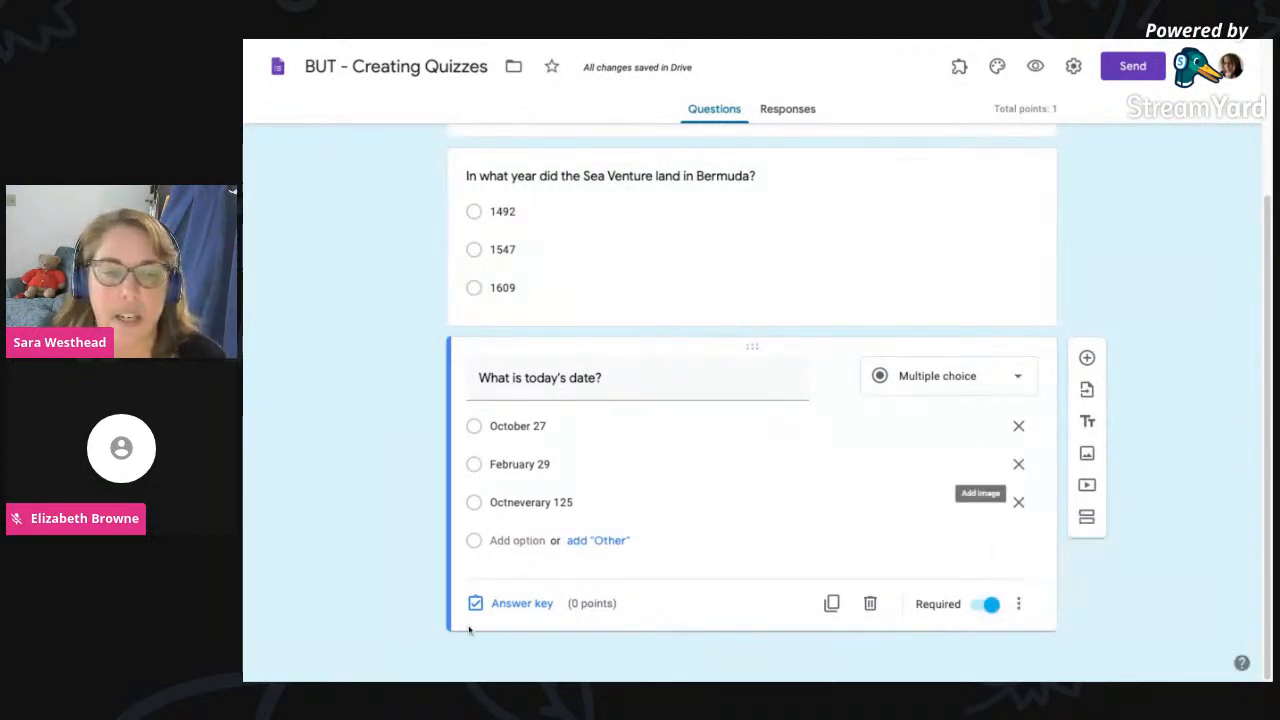
- Set the date question's answer key to 1 point with "Octneverary 125" and "October 27" as correct answers
click(522, 604)
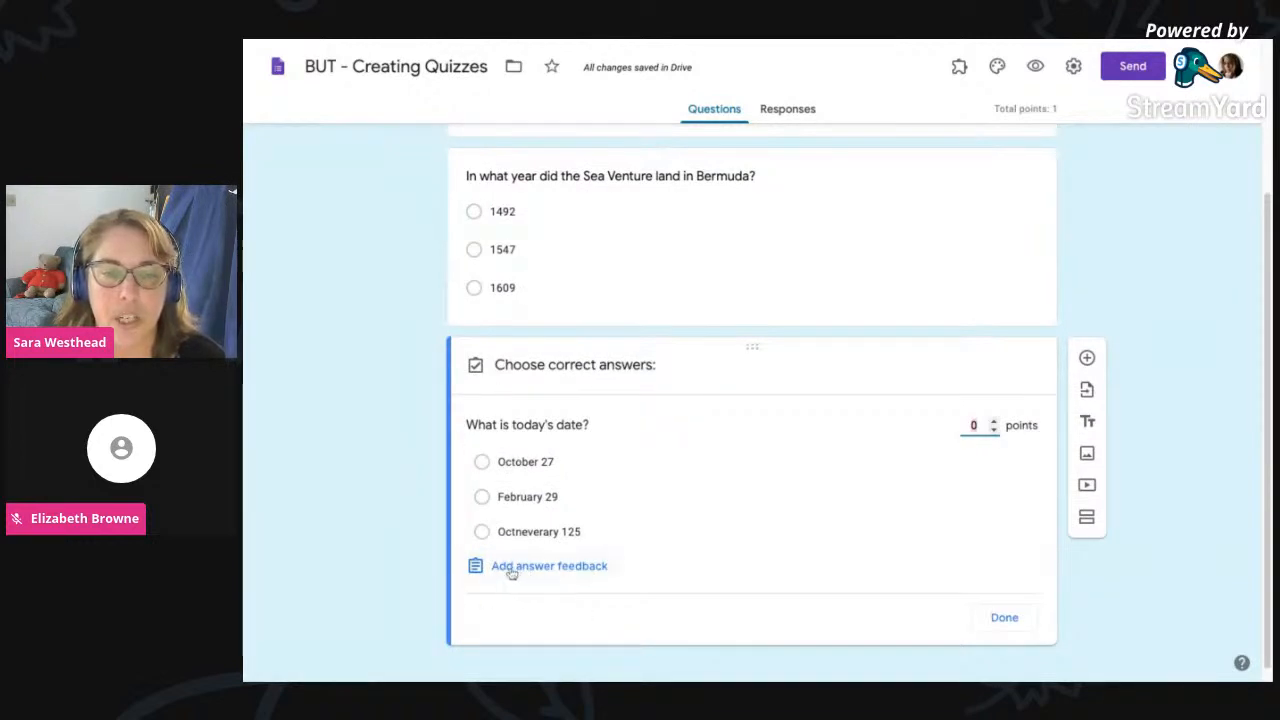
click(994, 423)
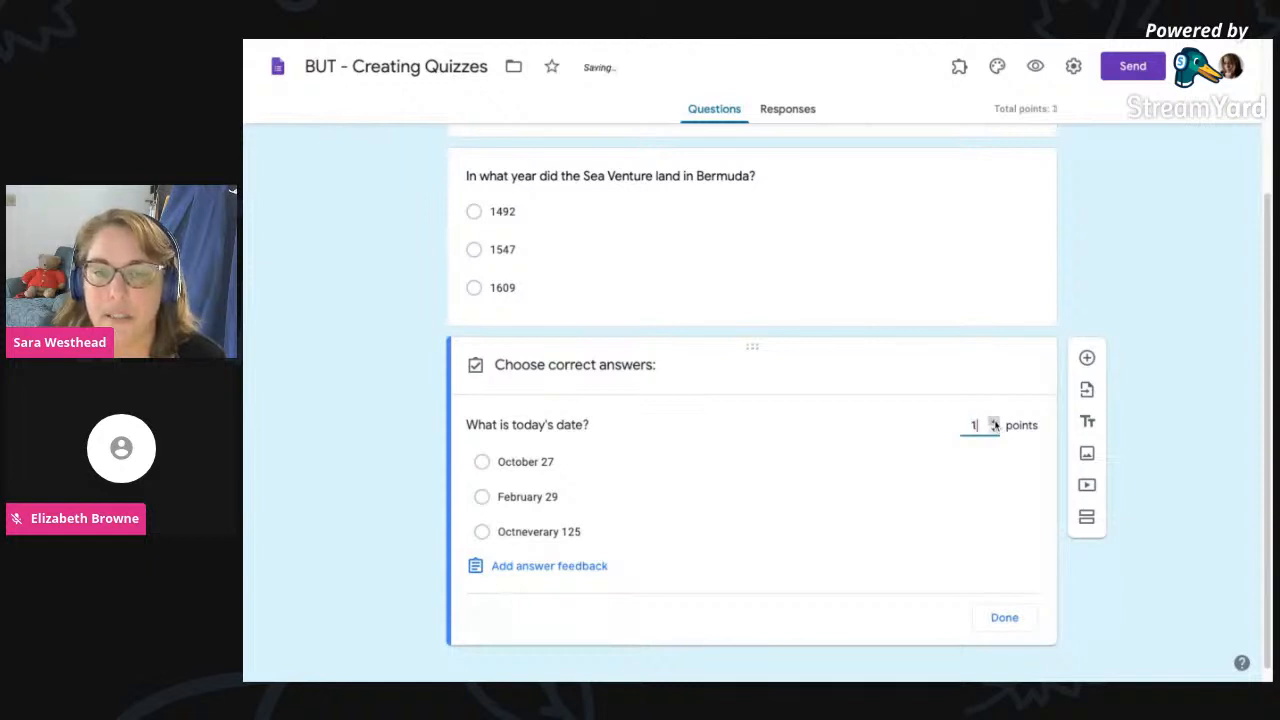
click(537, 533)
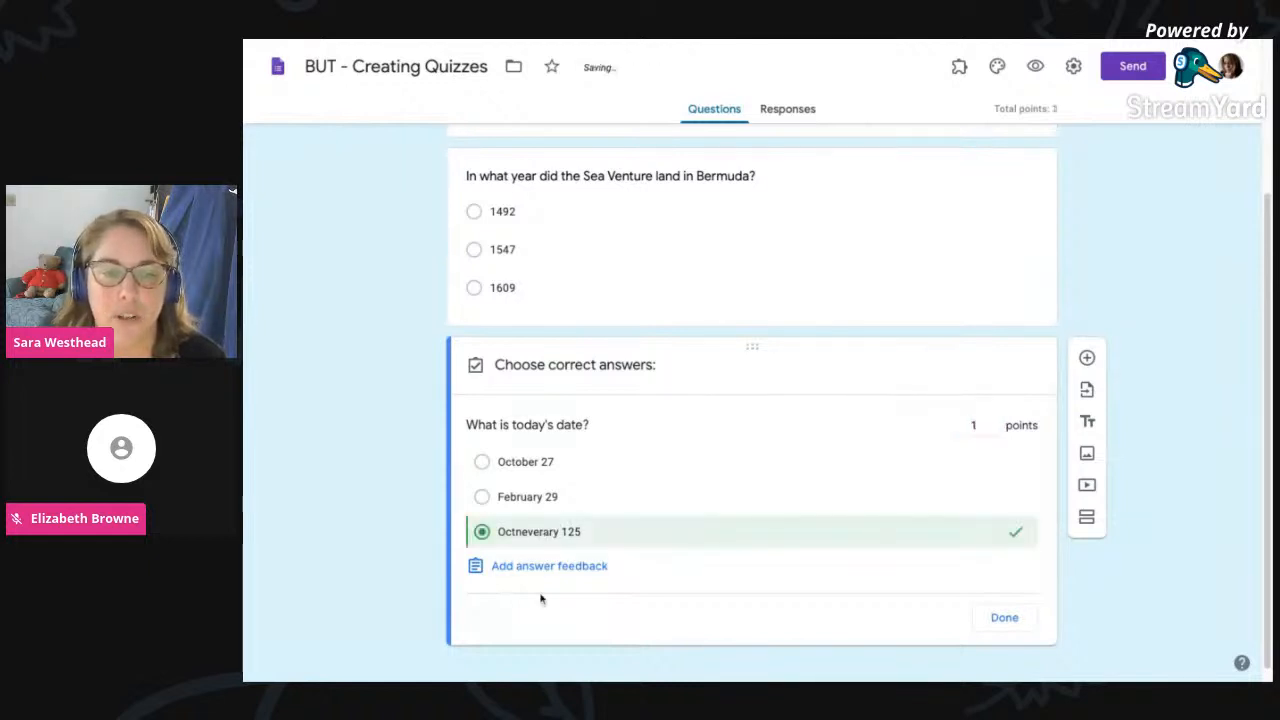
click(508, 461)
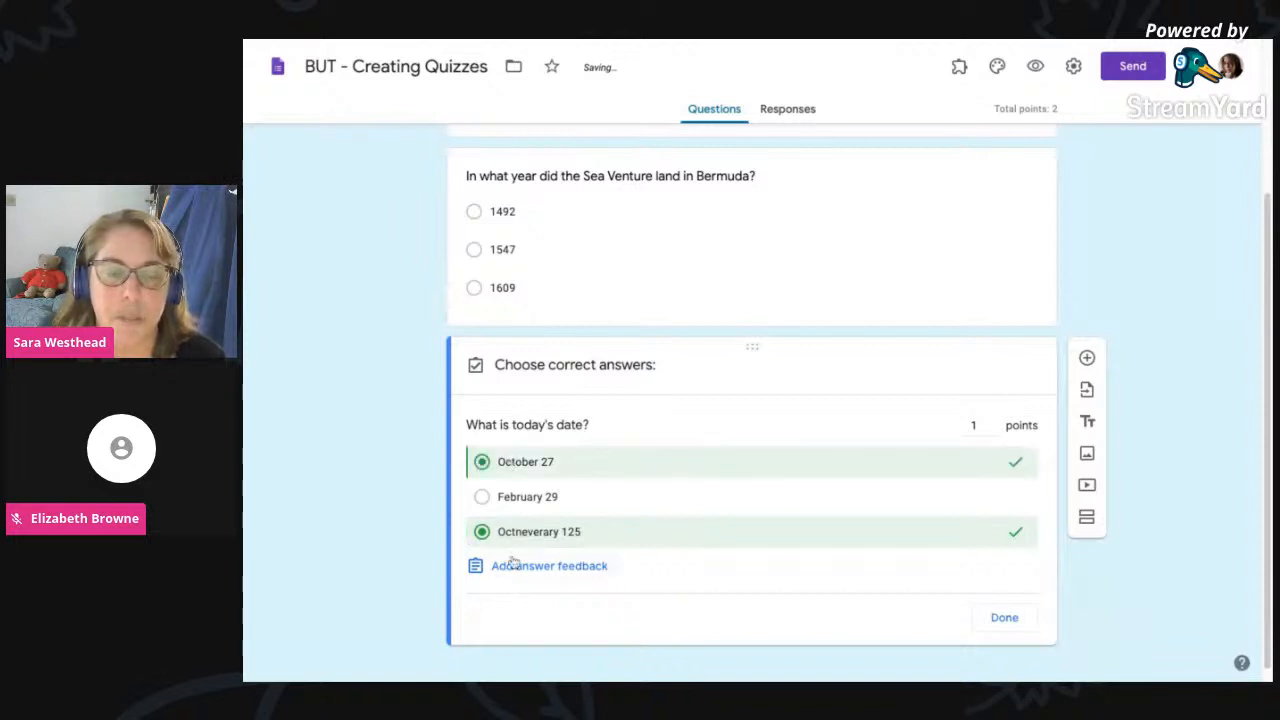
- Review the answer feedback forms for incorrect and correct answers of the date question without adding feedback
click(537, 576)
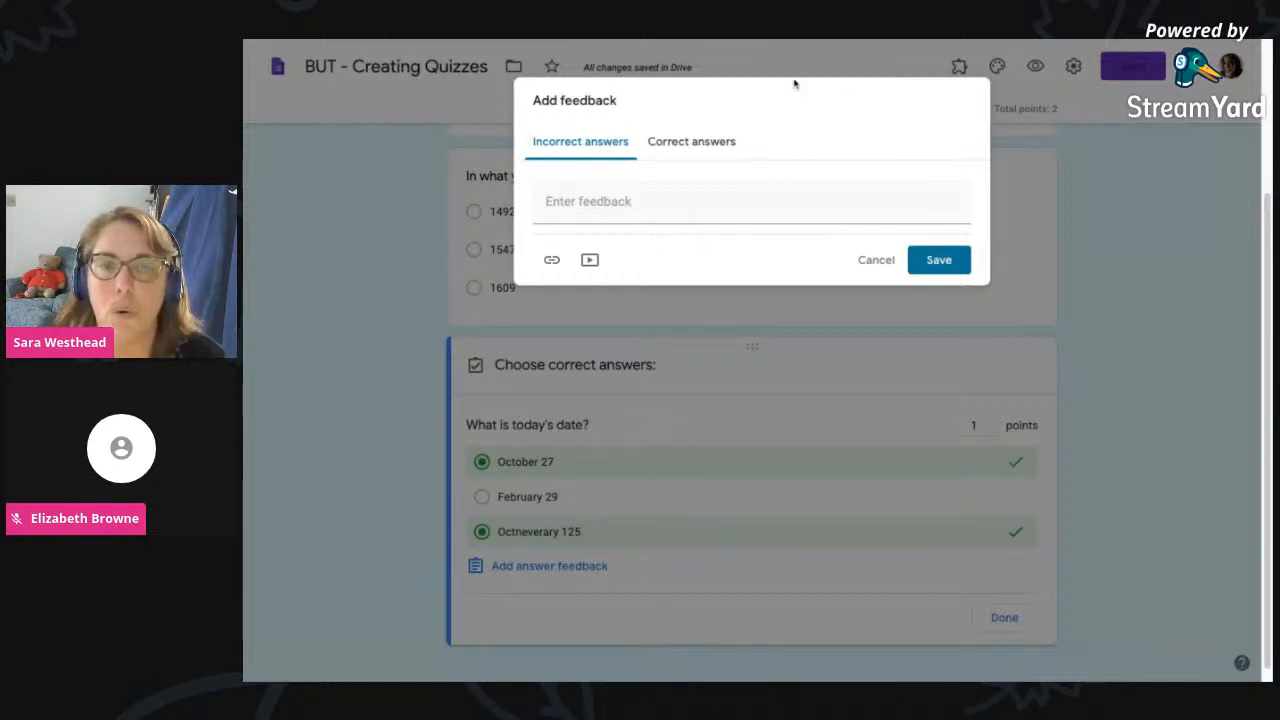
click(695, 152)
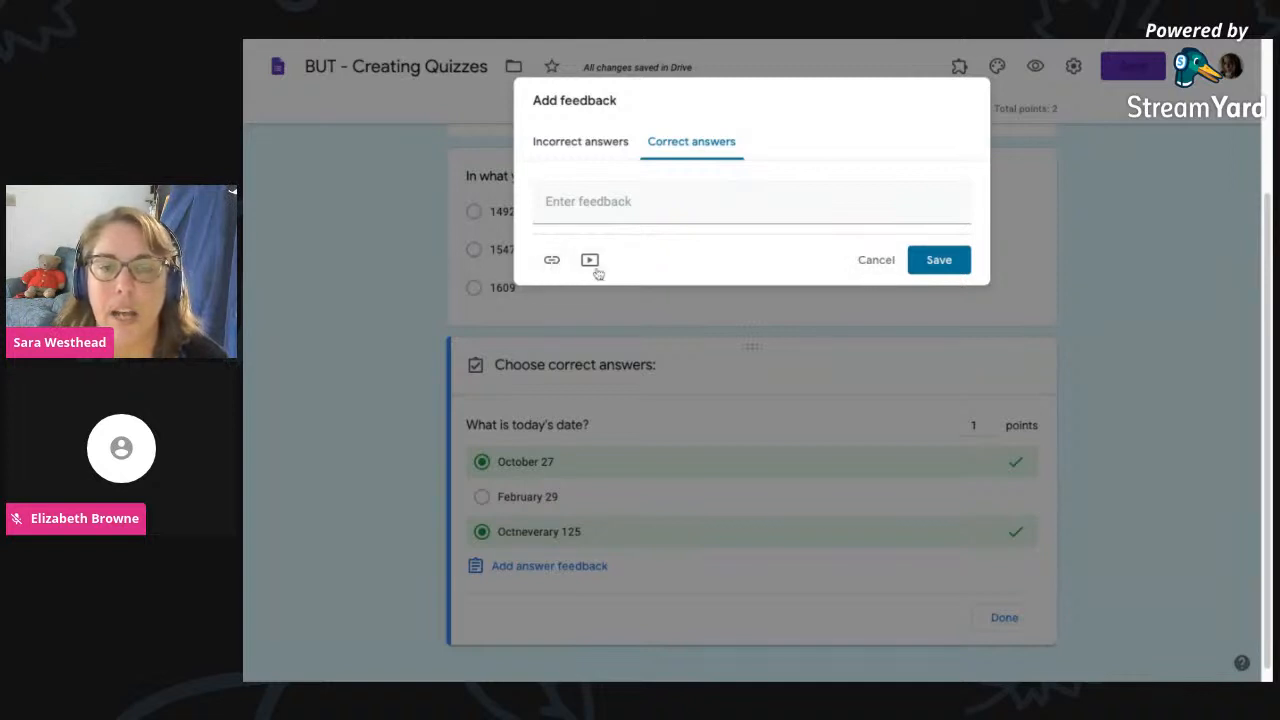
click(869, 262)
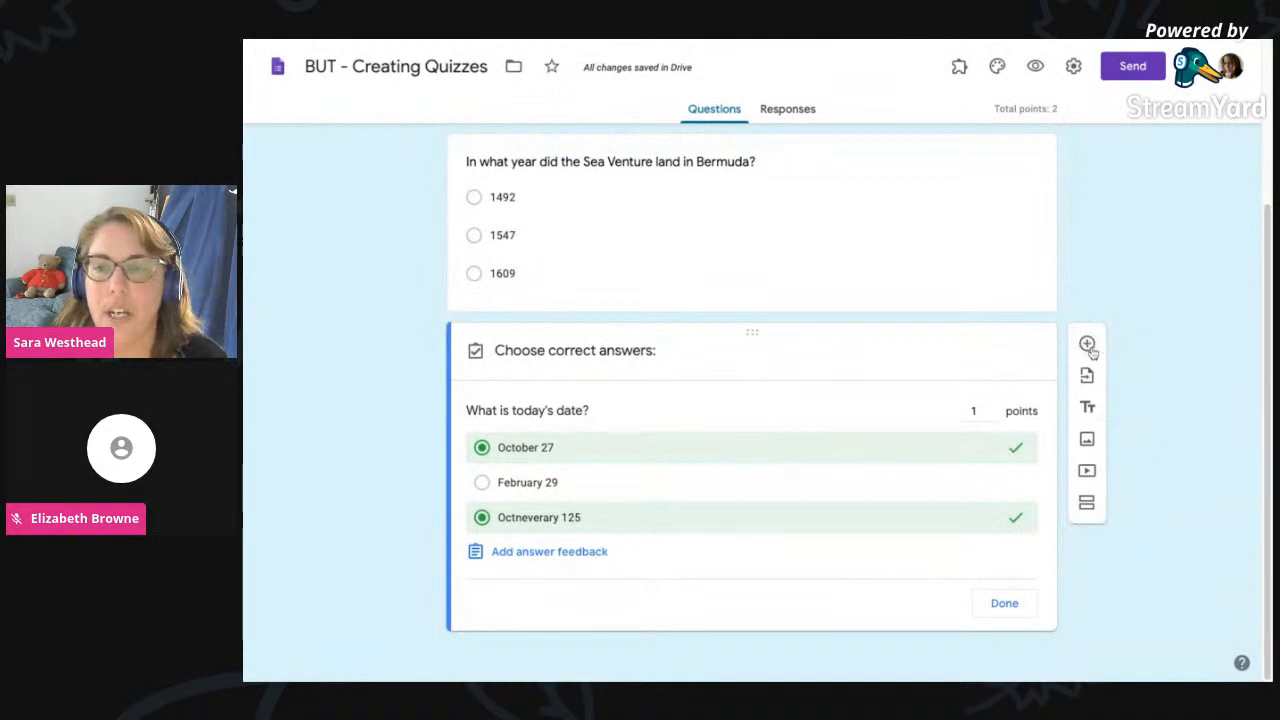
- Add the question "What is the first part of a plot diagram?" below the date question and set its type to Short answer
click(1088, 345)
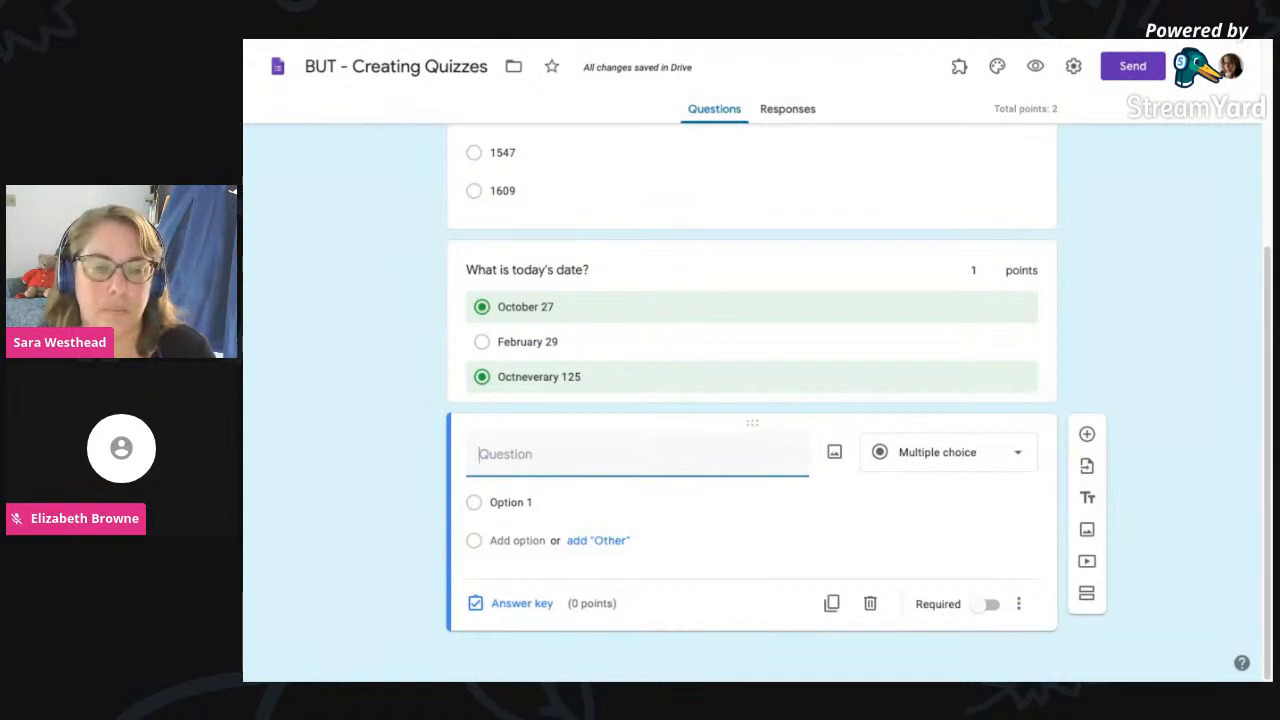
text(What)
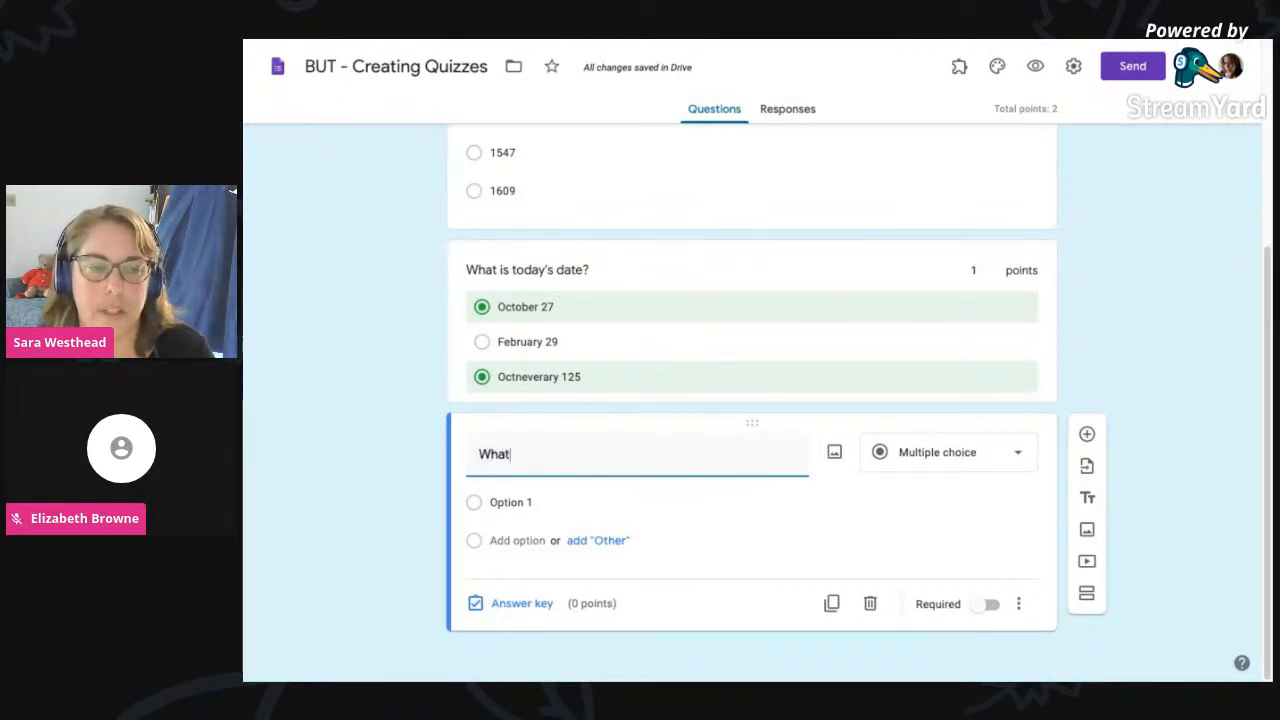
text( is the first )
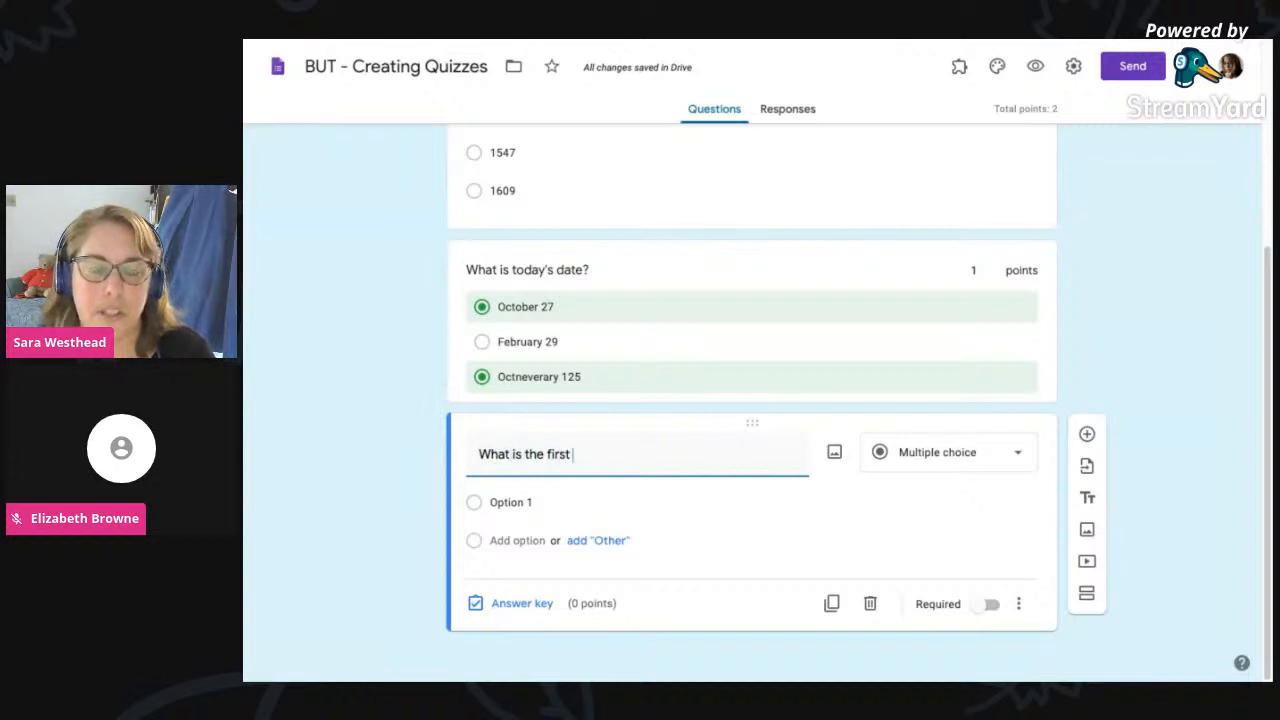
text(part of a)
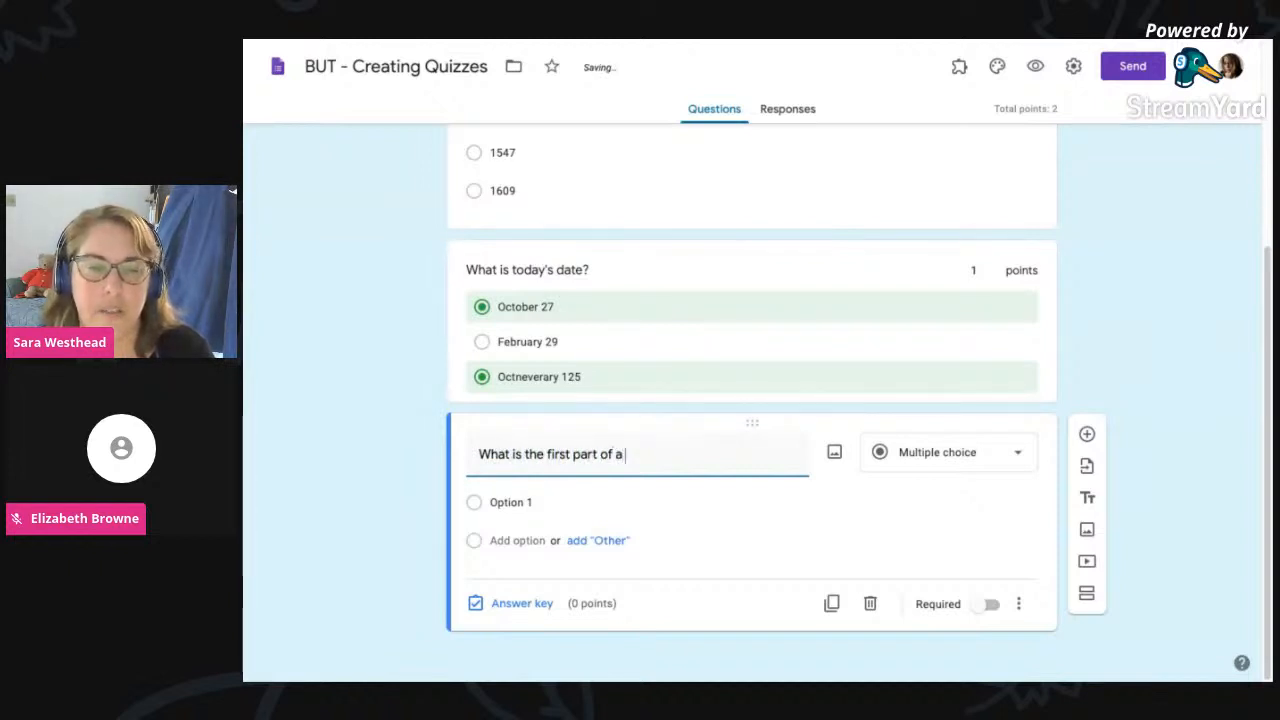
text( plot diagram)
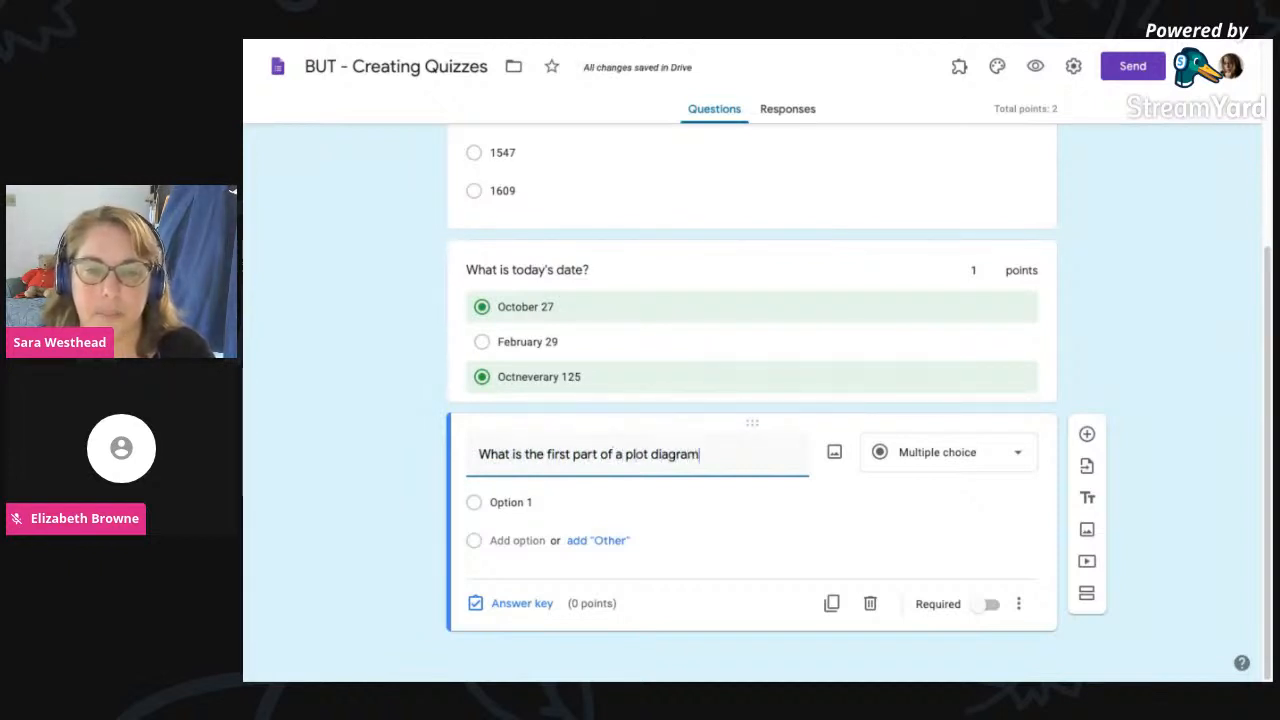
text(?)
click(946, 464)
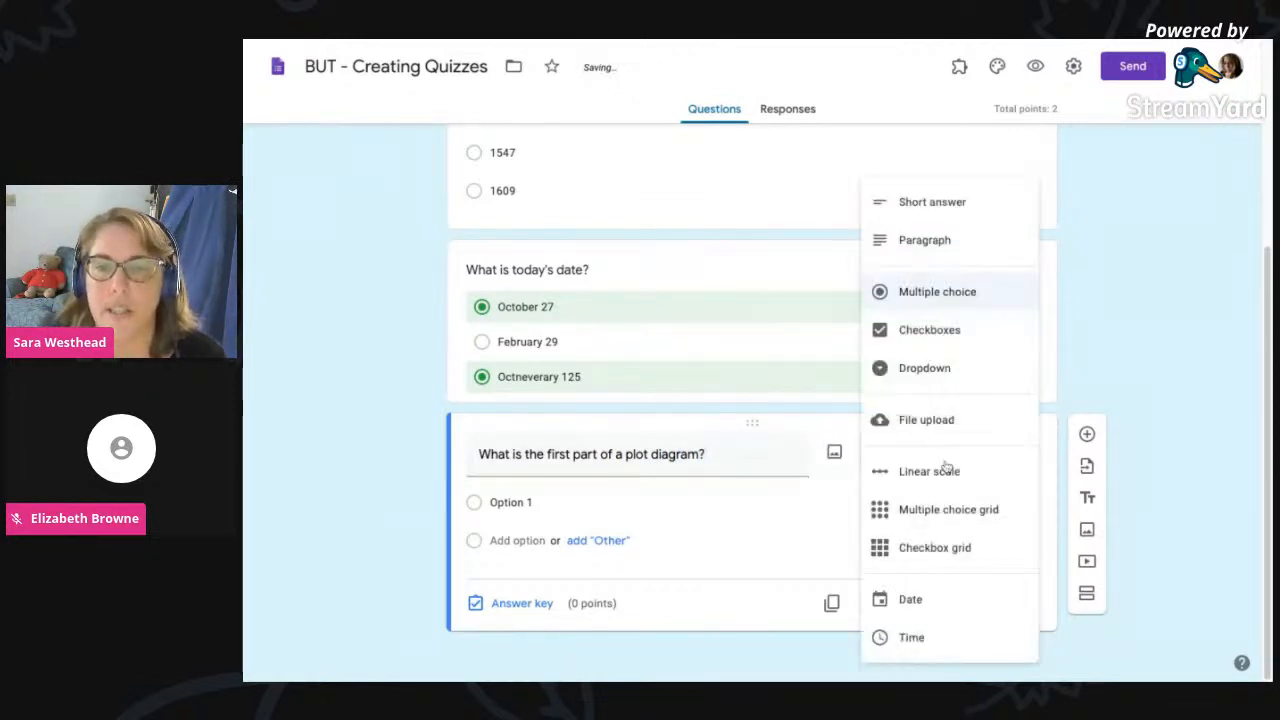
click(944, 205)
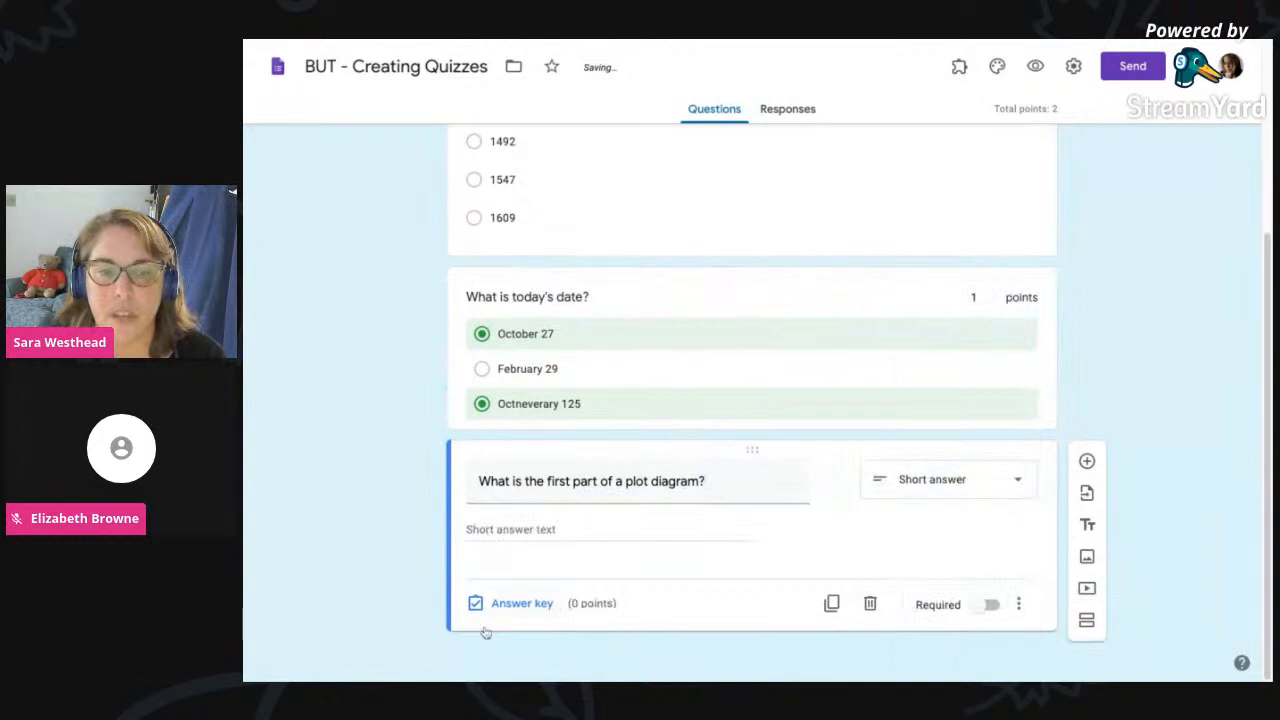
- List "Beginning" as a correct answer in the plot diagram question's answer key
click(520, 605)
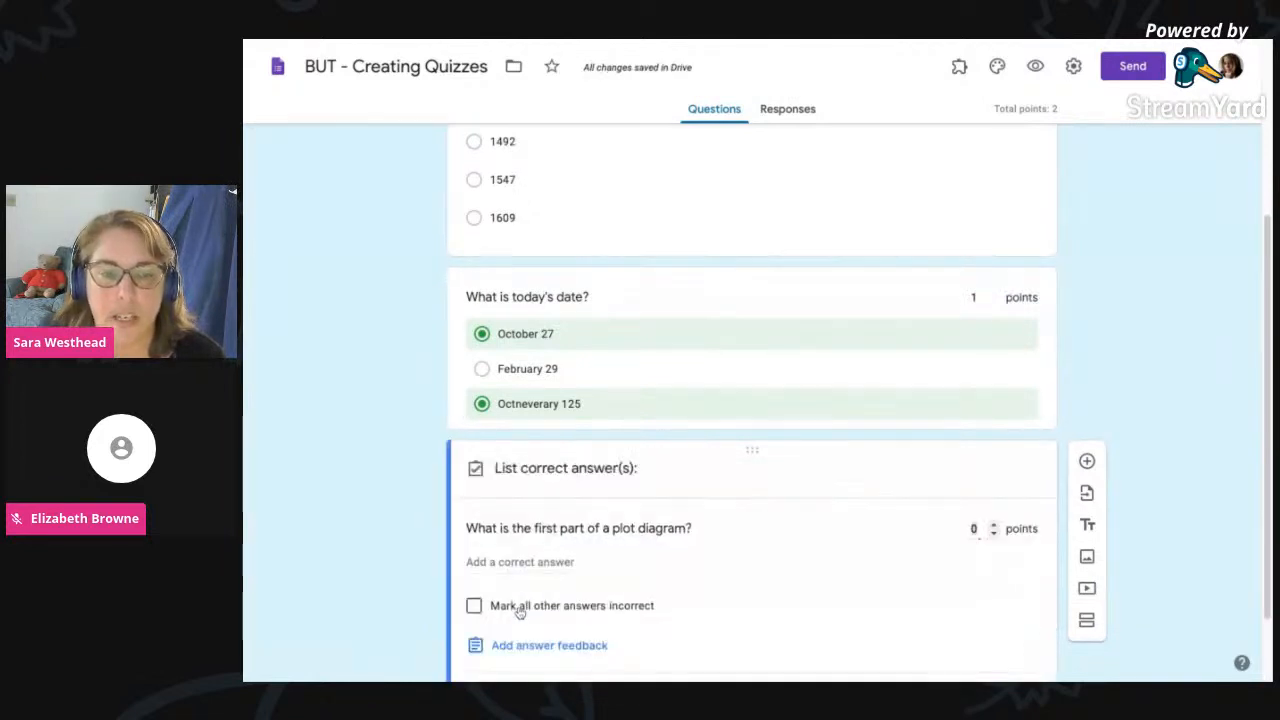
click(522, 560)
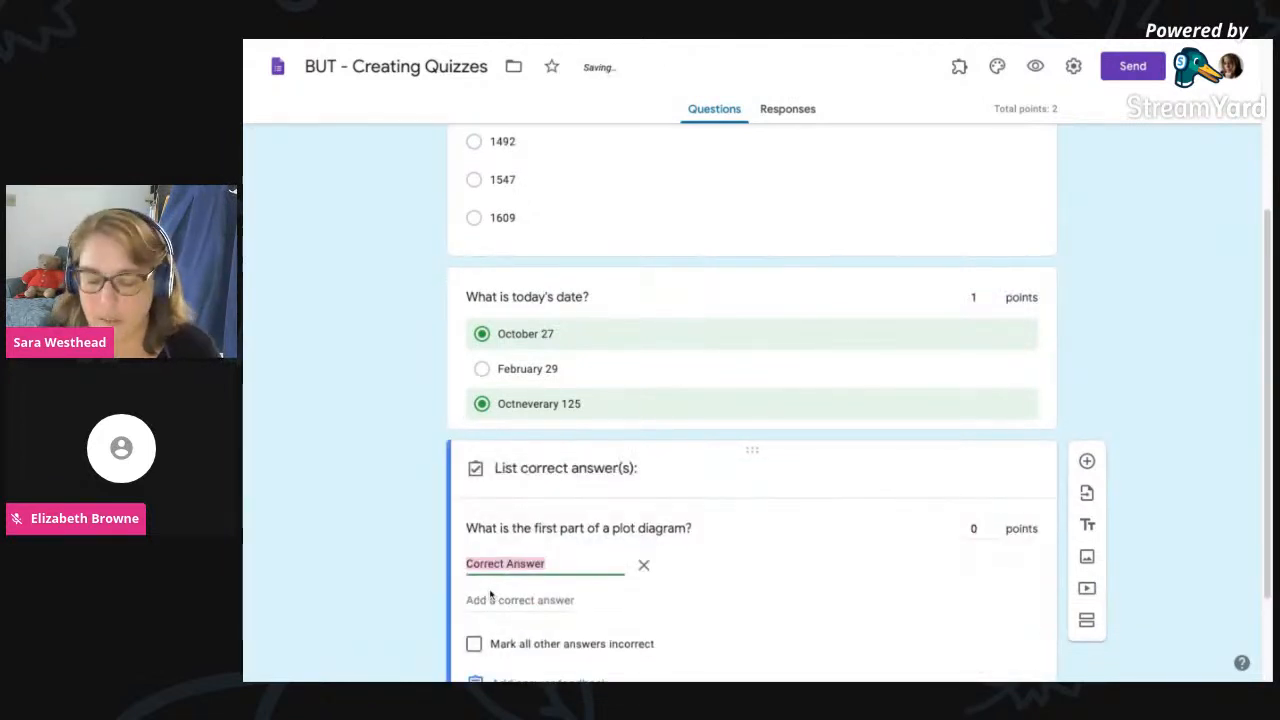
scroll(894, 594, down, 2)
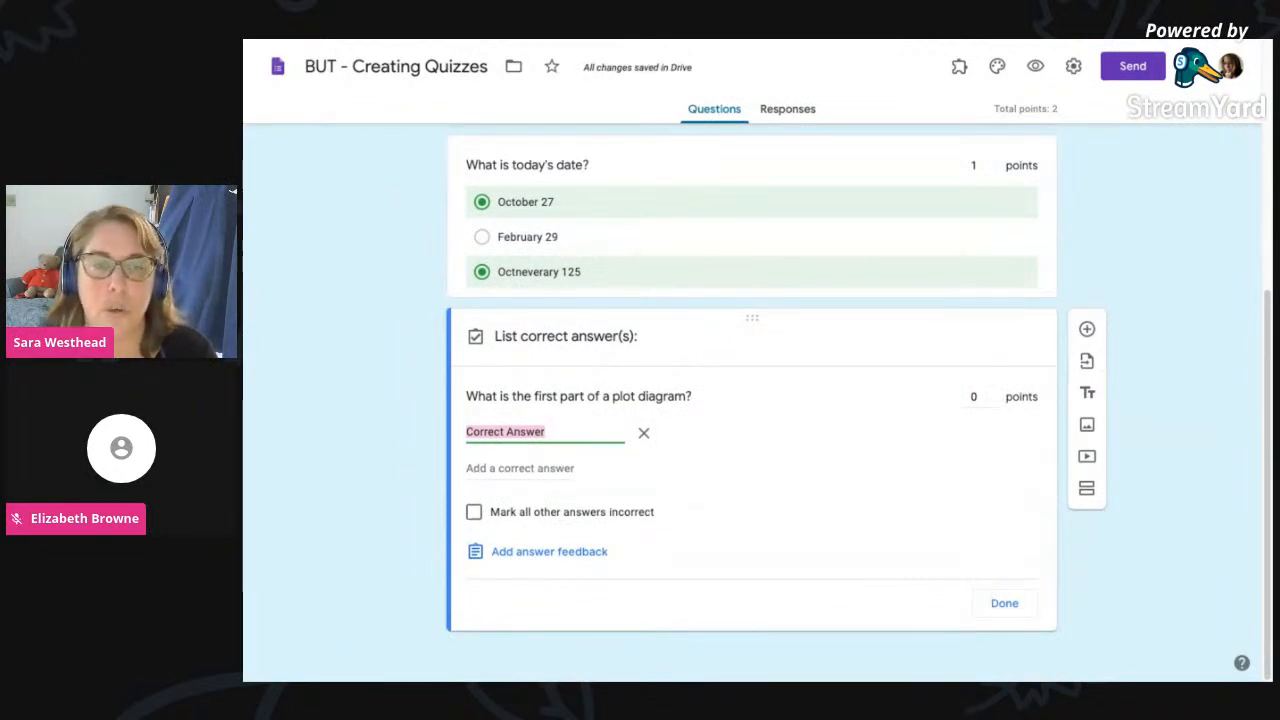
text(Beginning)
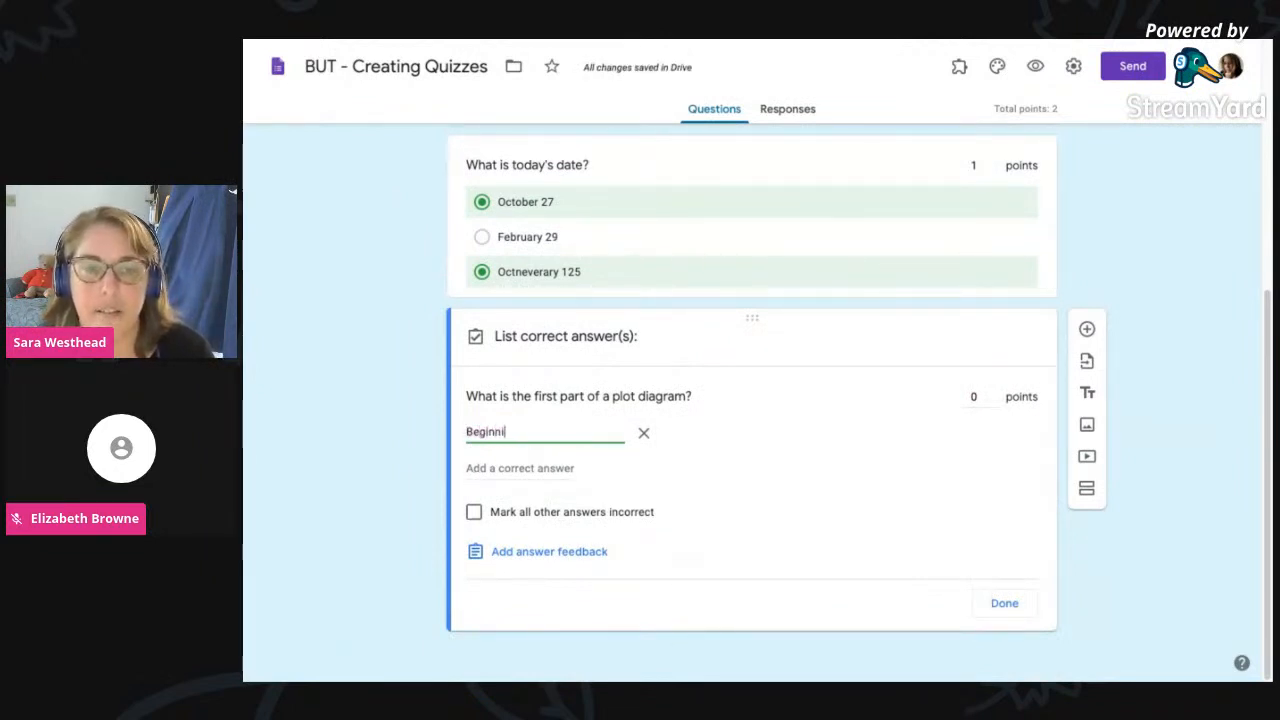
- Add a second correct-answer entry with the default text "Correct Answer" and make the plot diagram question worth 1 point
click(521, 469)
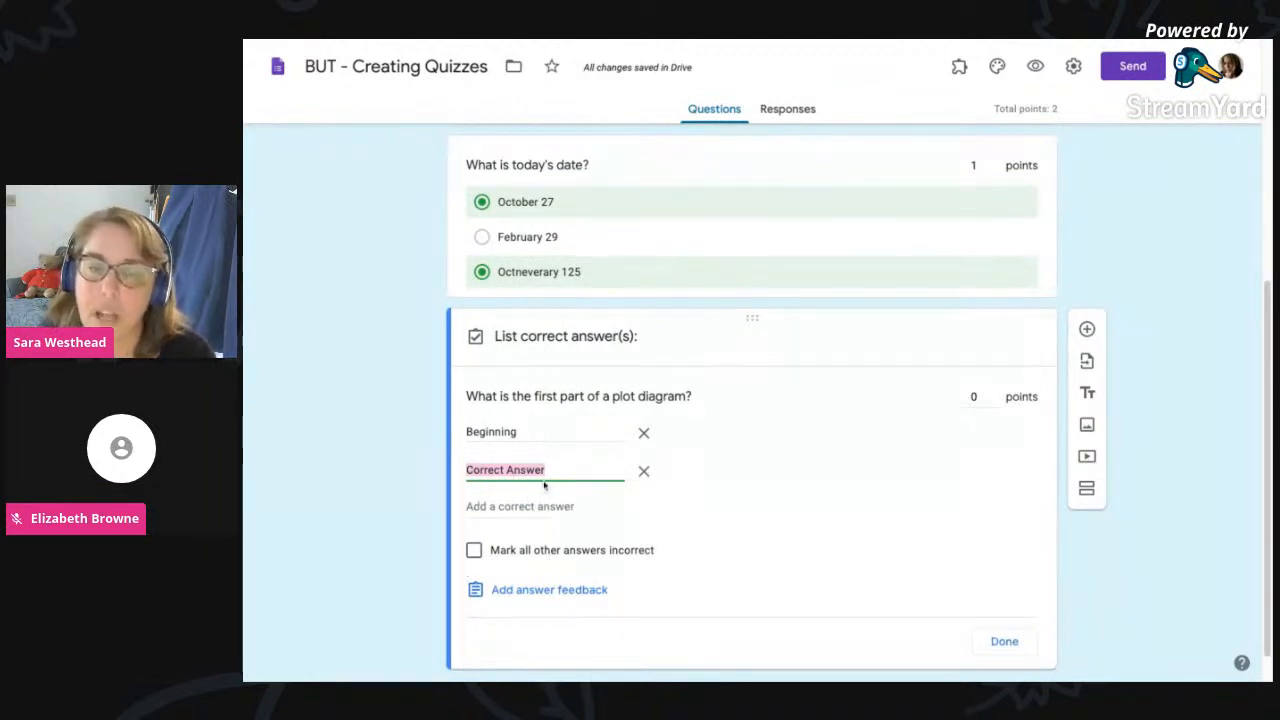
click(474, 550)
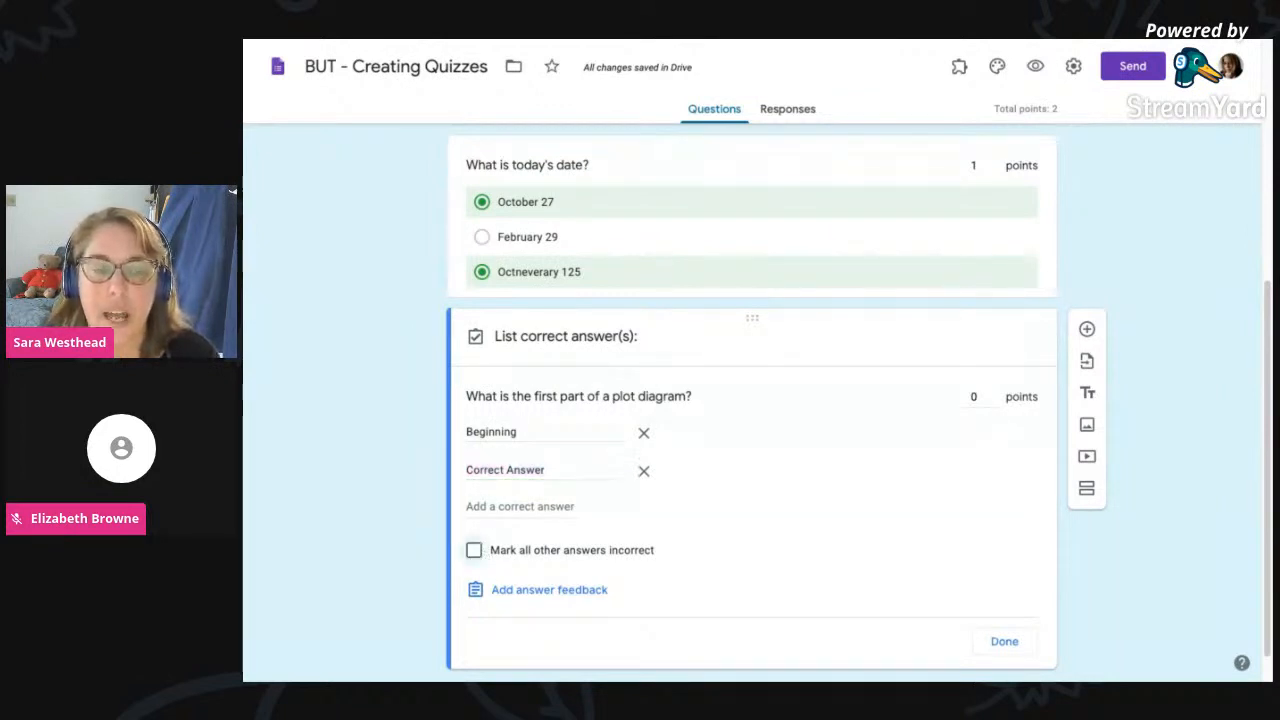
click(472, 558)
click(993, 392)
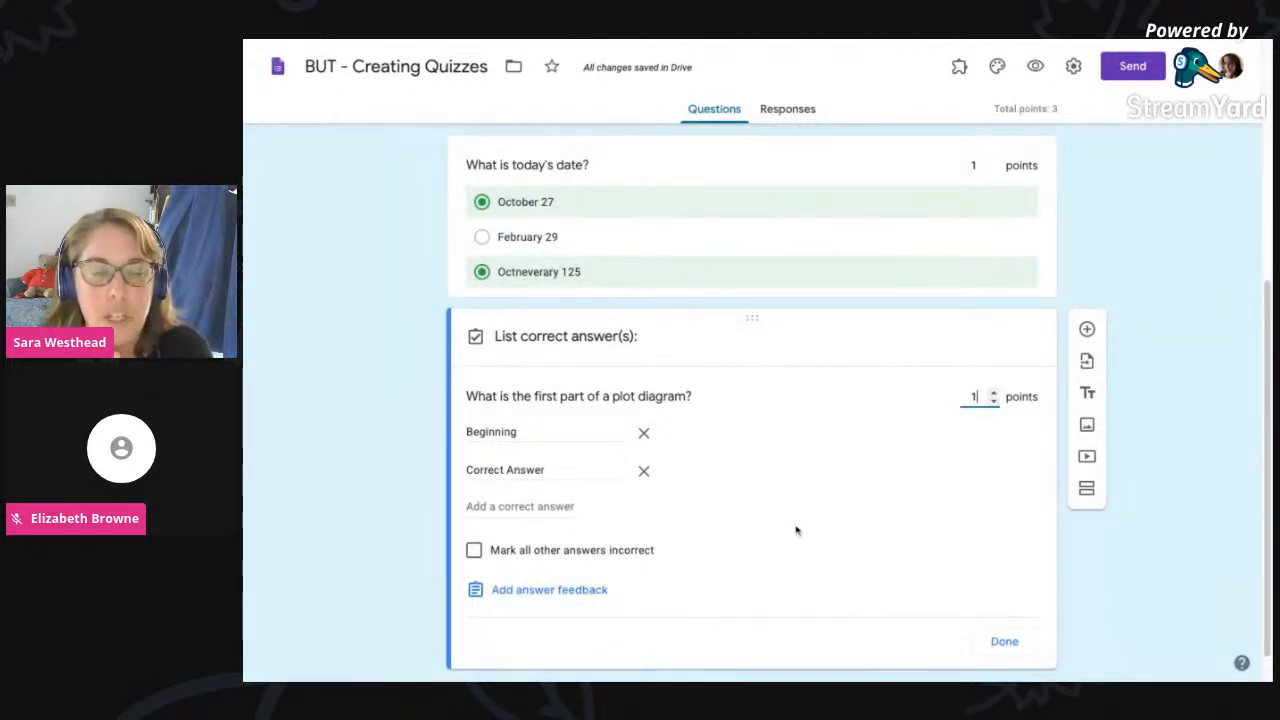
click(1177, 574)
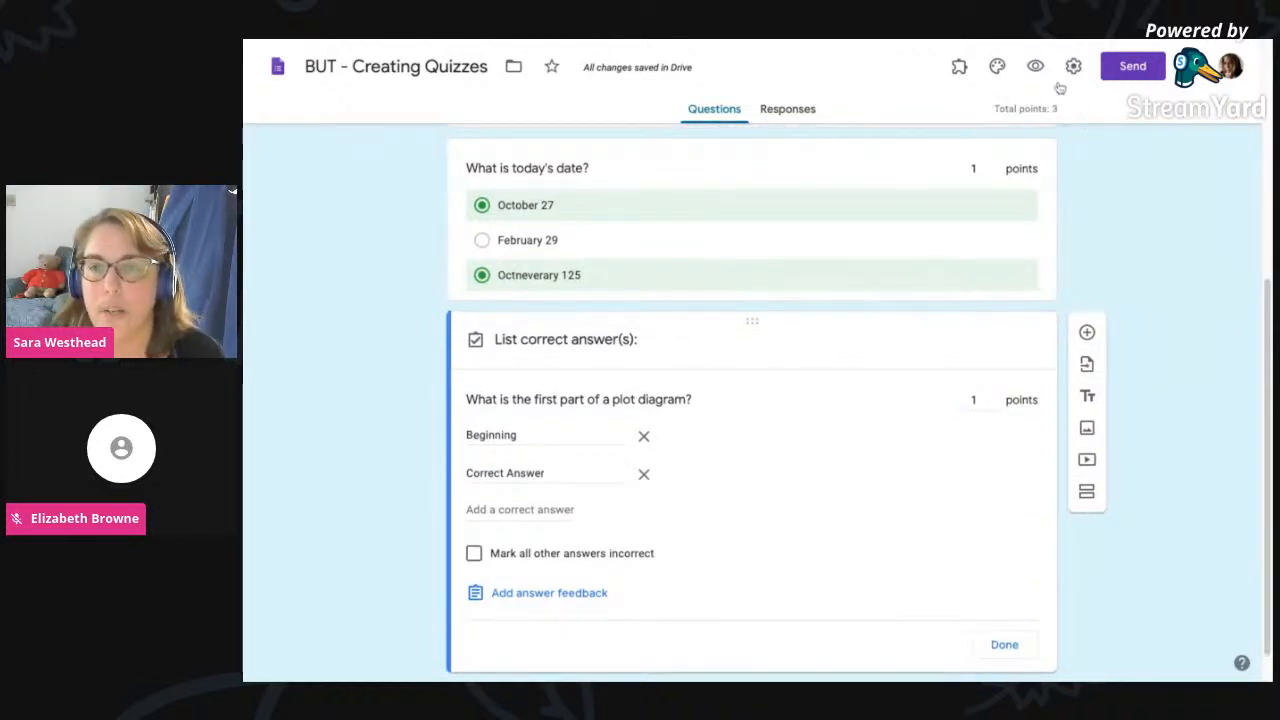
- Generate a shortened sharing link for the form, look at the embed HTML option, and copy the short link
scroll(1117, 302, up, 5)
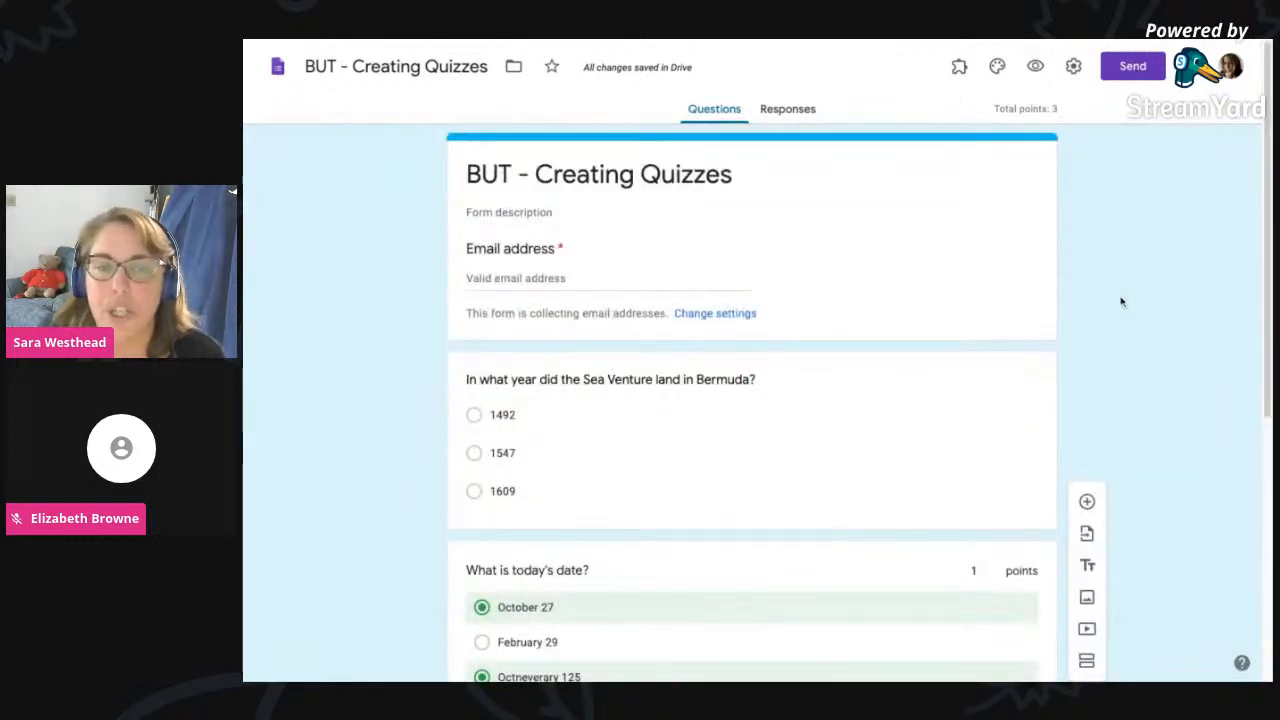
click(1131, 70)
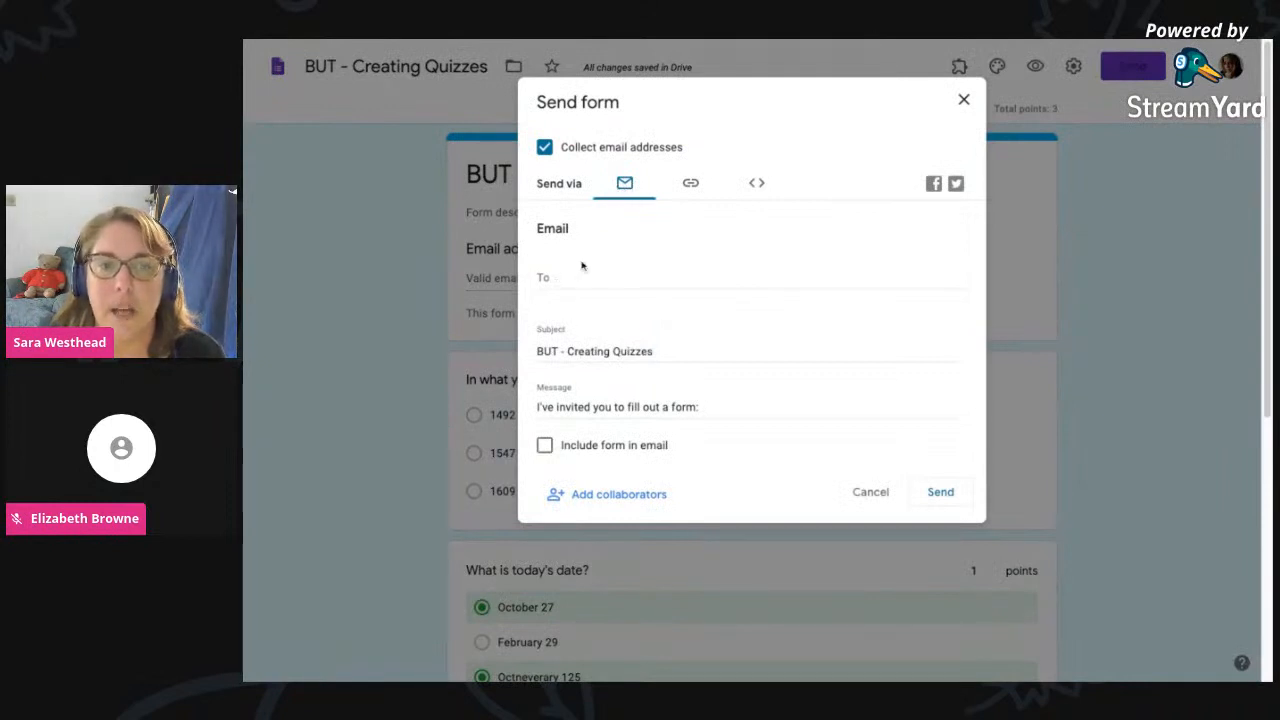
click(690, 183)
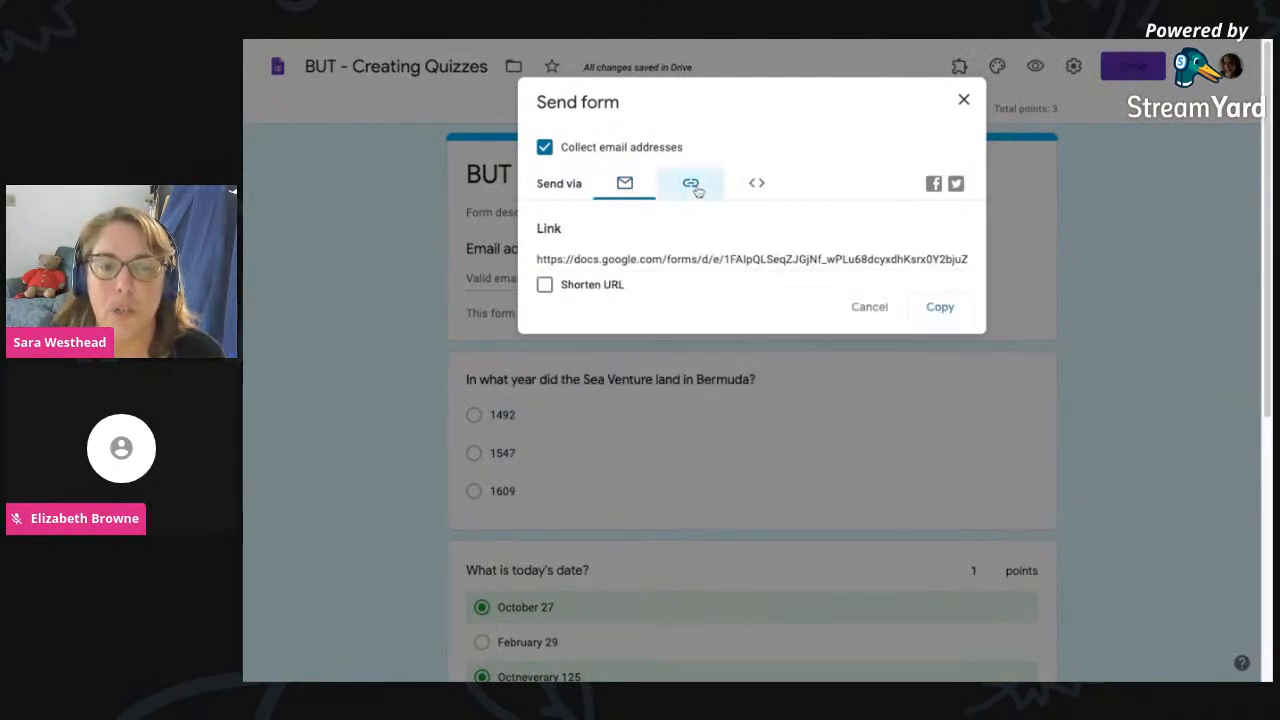
click(545, 287)
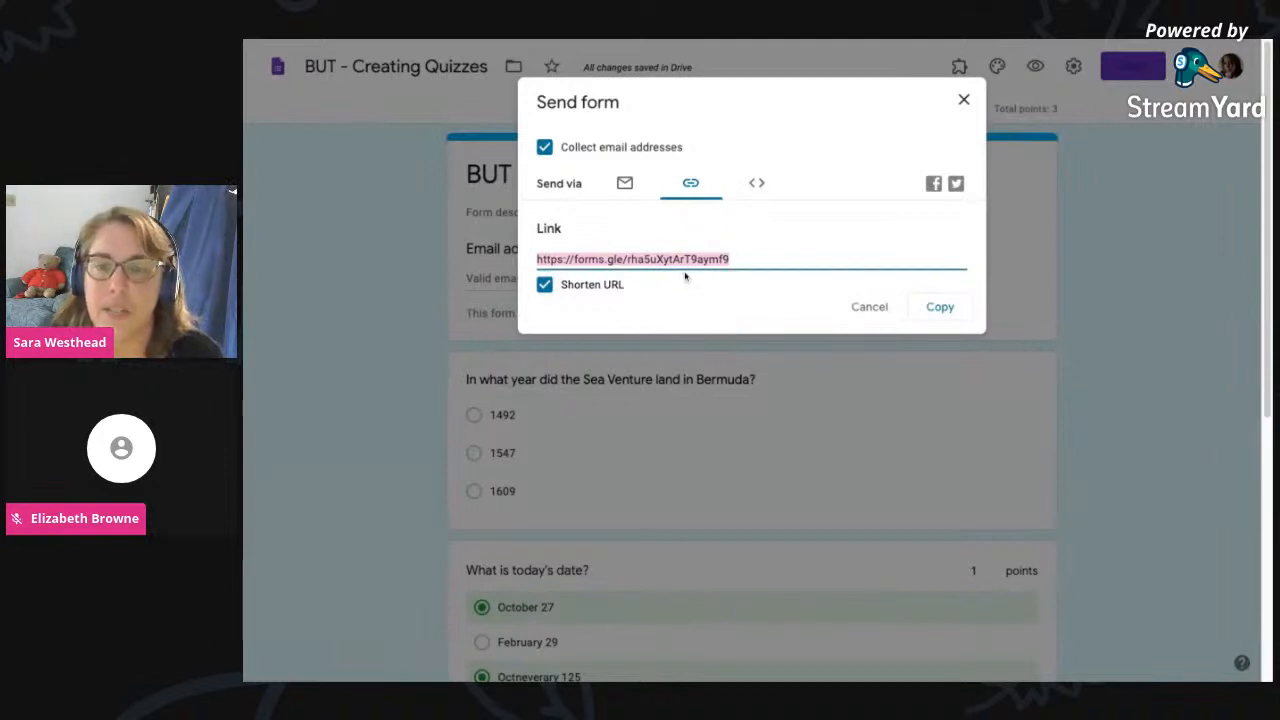
click(757, 188)
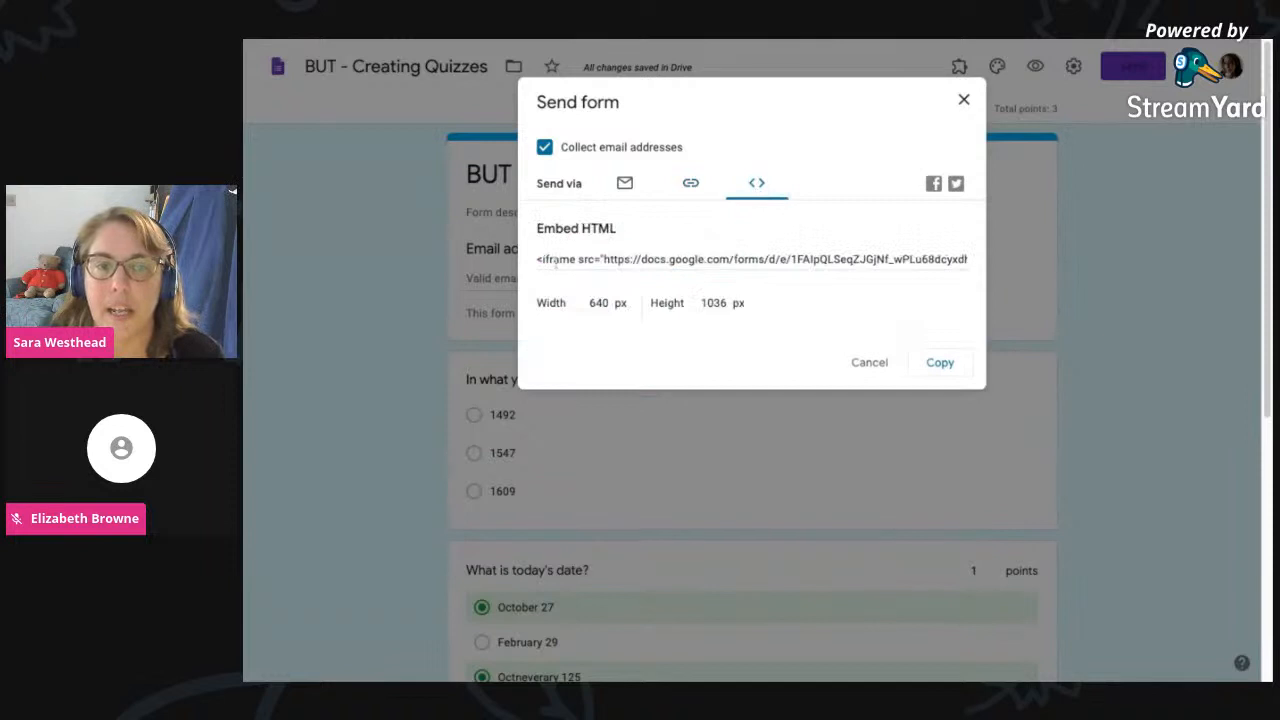
click(690, 185)
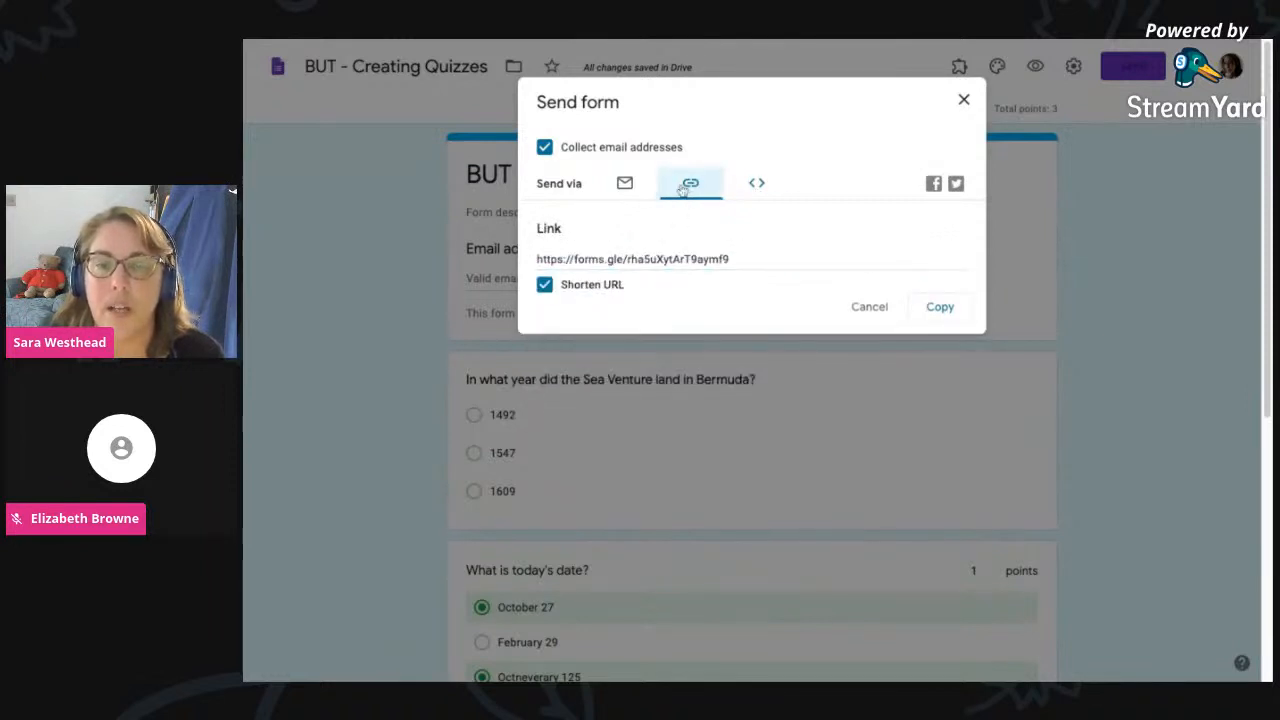
click(945, 310)
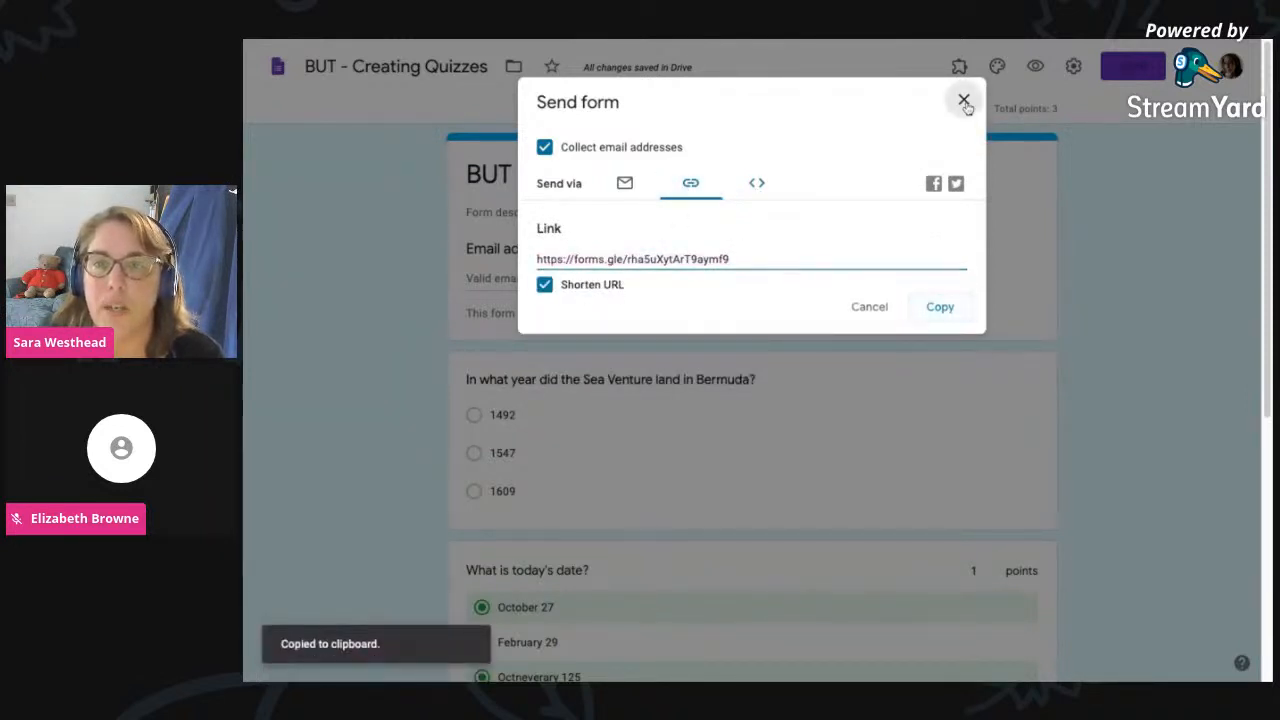
click(963, 100)
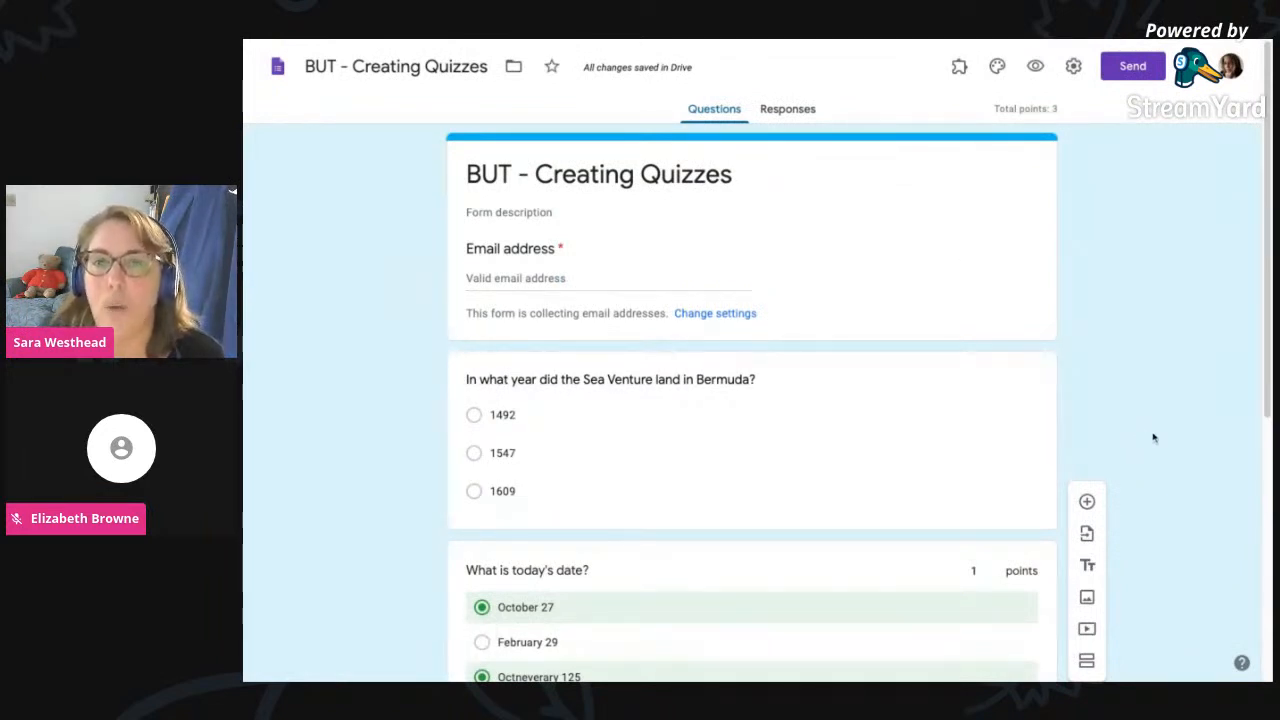
- Show the responses overview of the quiz
click(787, 110)
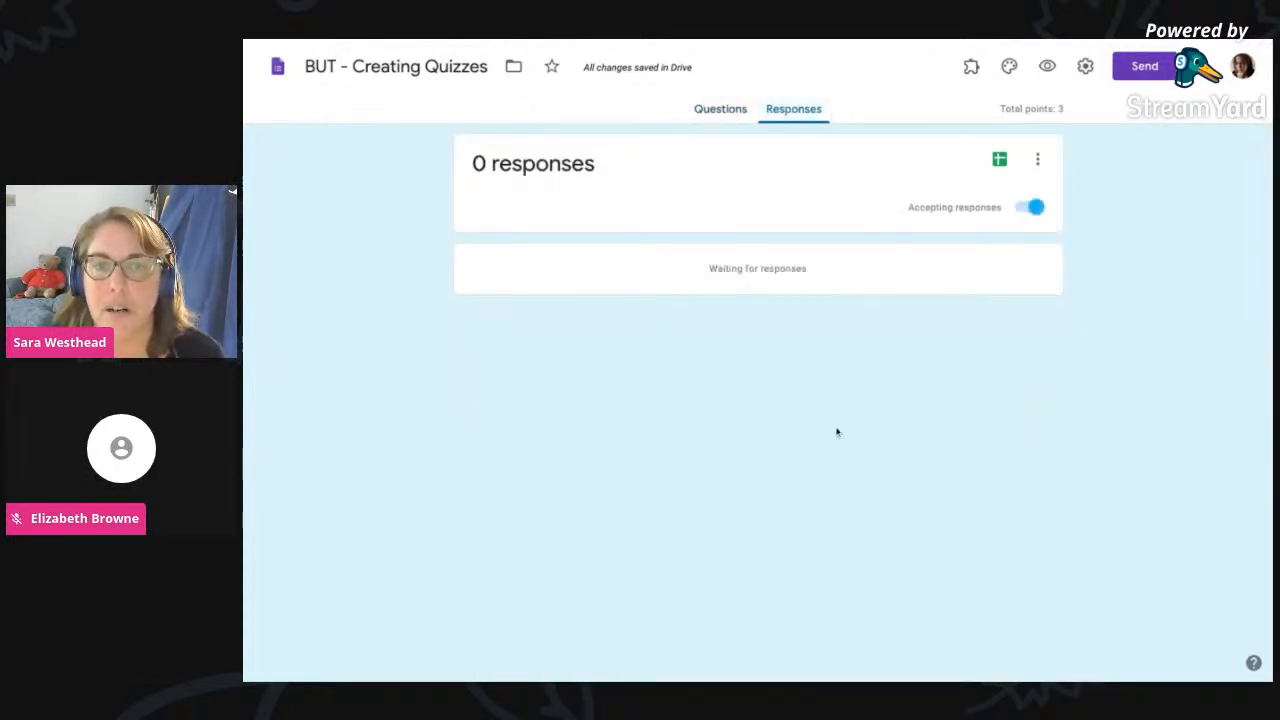
- Preview the quiz and examine the response summary, including the insights, frequently missed questions and scores
click(1047, 67)
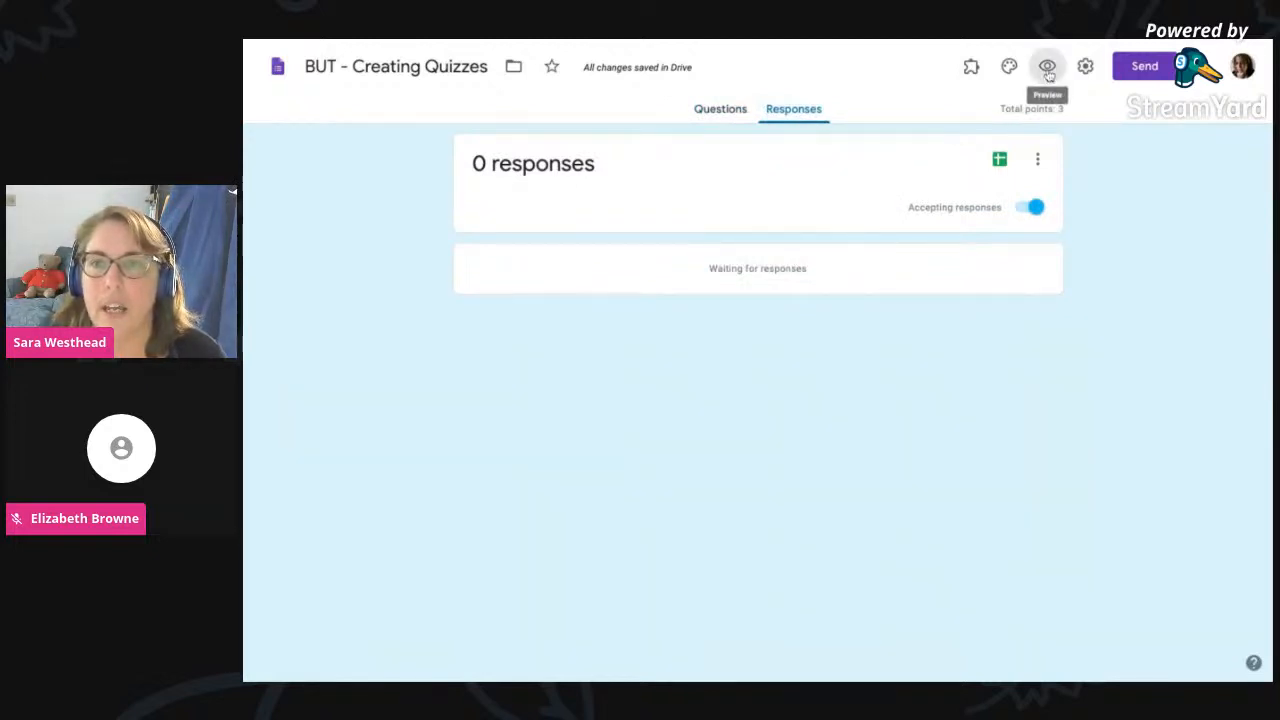
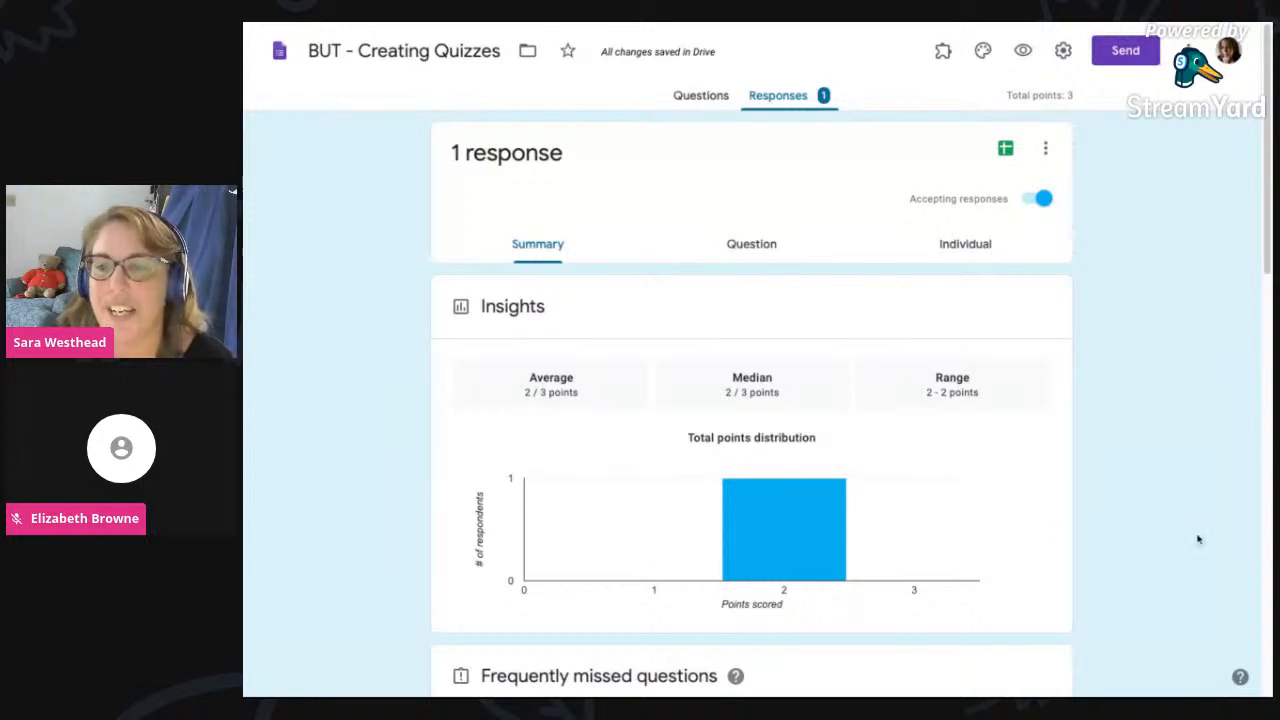
scroll(1040, 543, down, 3)
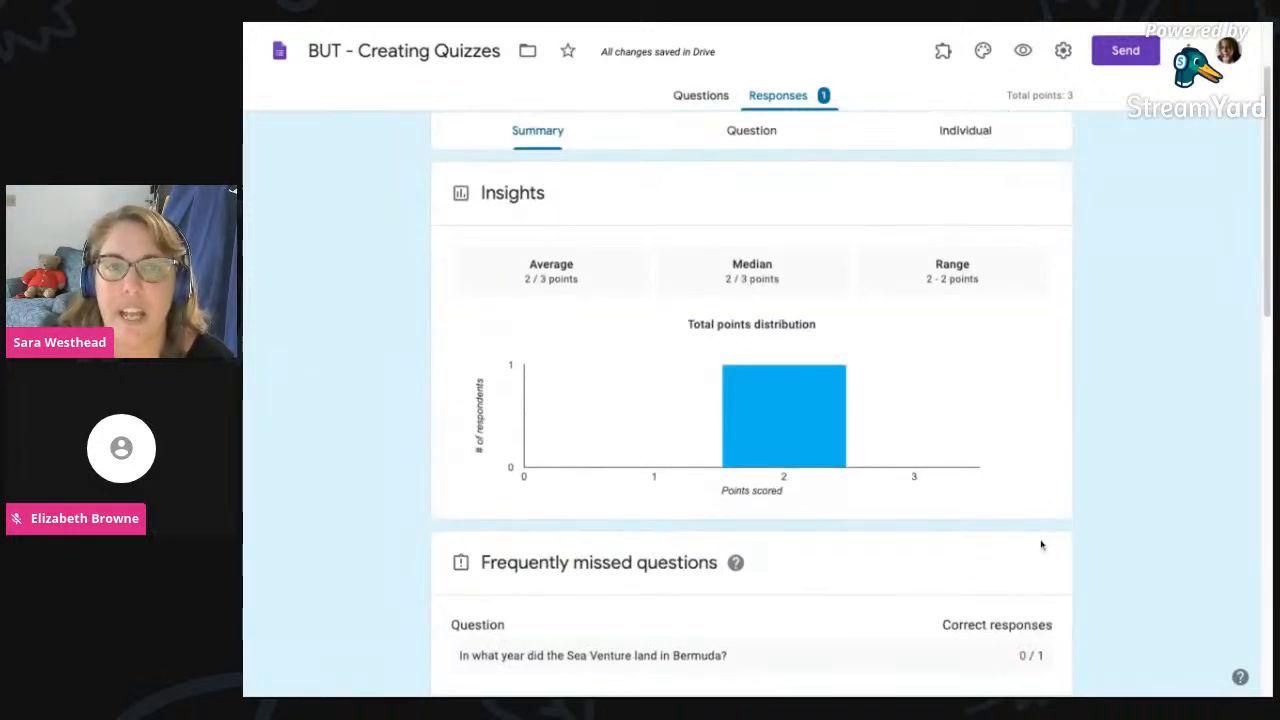
click(704, 97)
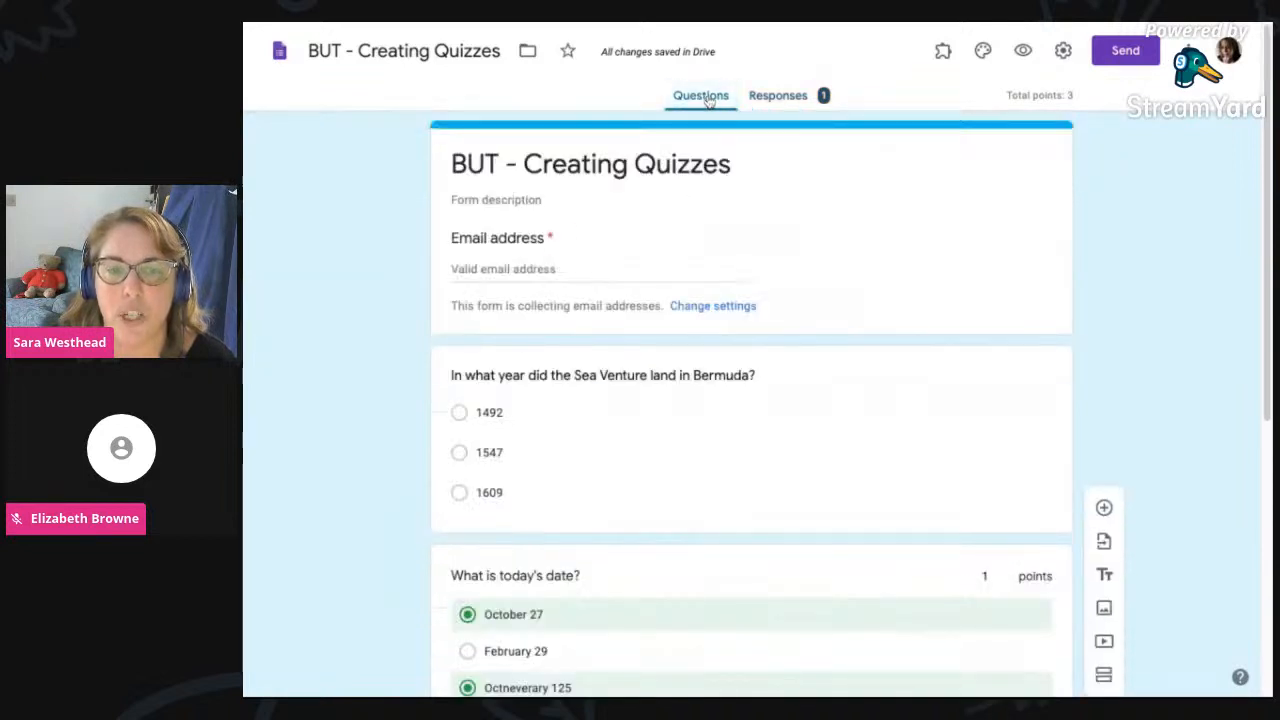
click(789, 95)
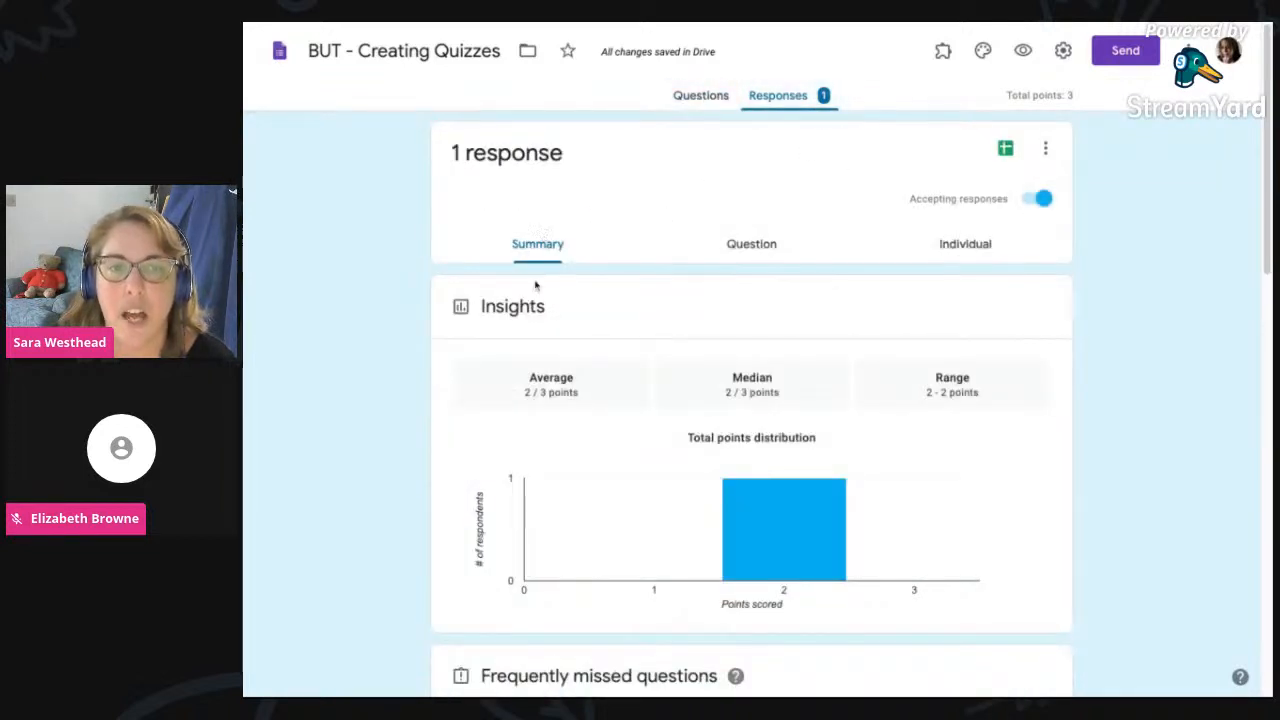
scroll(655, 585, down, 5)
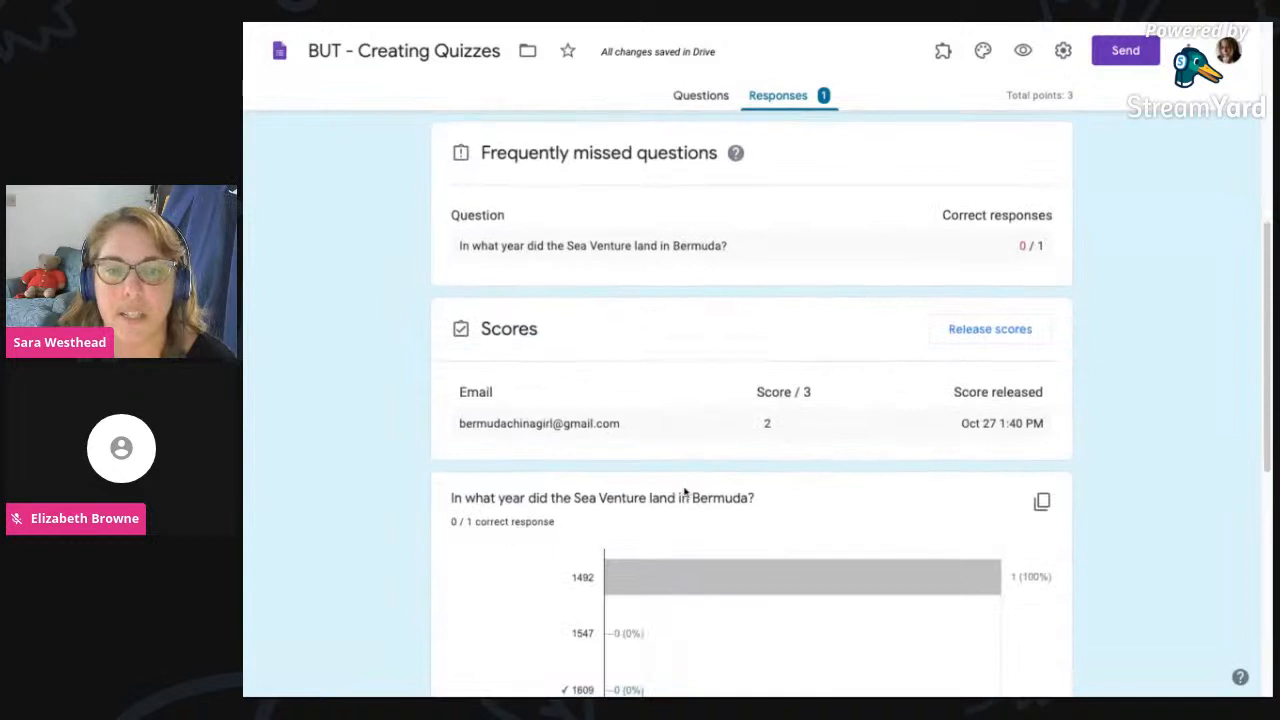
scroll(684, 497, down, 1)
scroll(684, 500, up, 1)
scroll(684, 500, up, 5)
- Review the answers to the Sea Venture question, and the respondent's individual submission with its marks for every question
click(751, 246)
scroll(787, 545, down, 1)
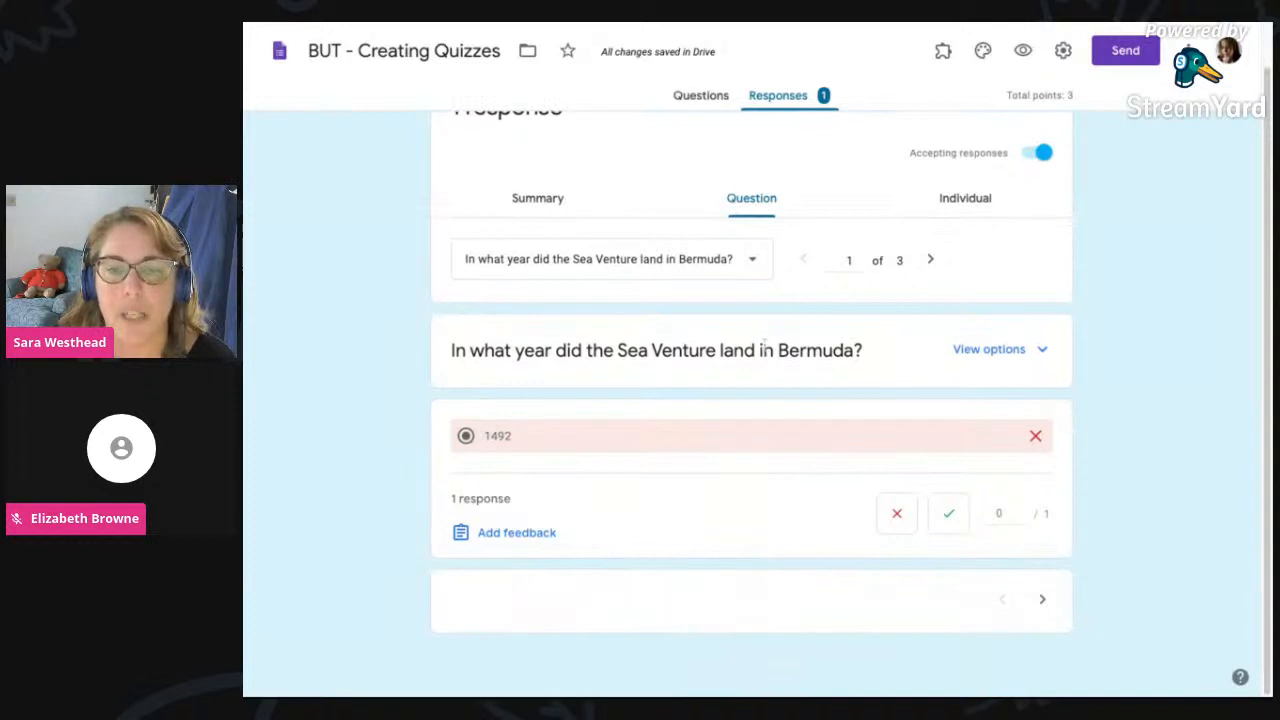
click(958, 208)
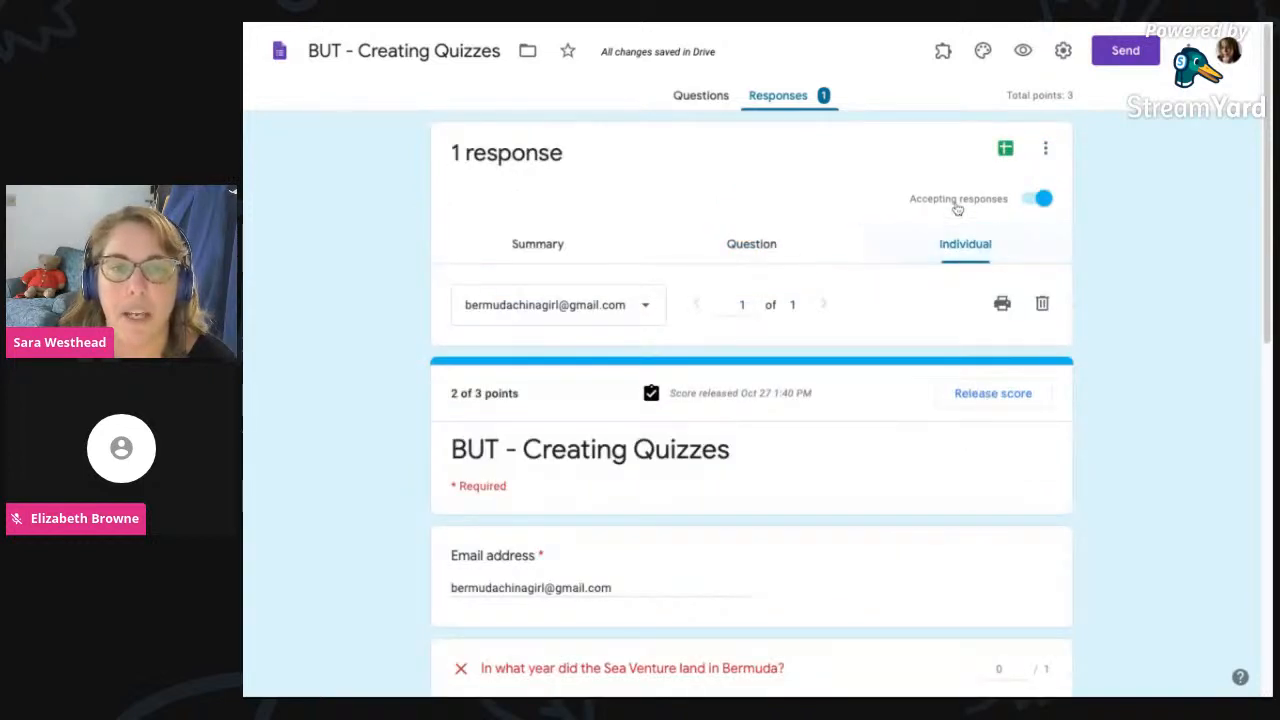
scroll(1171, 549, down, 3)
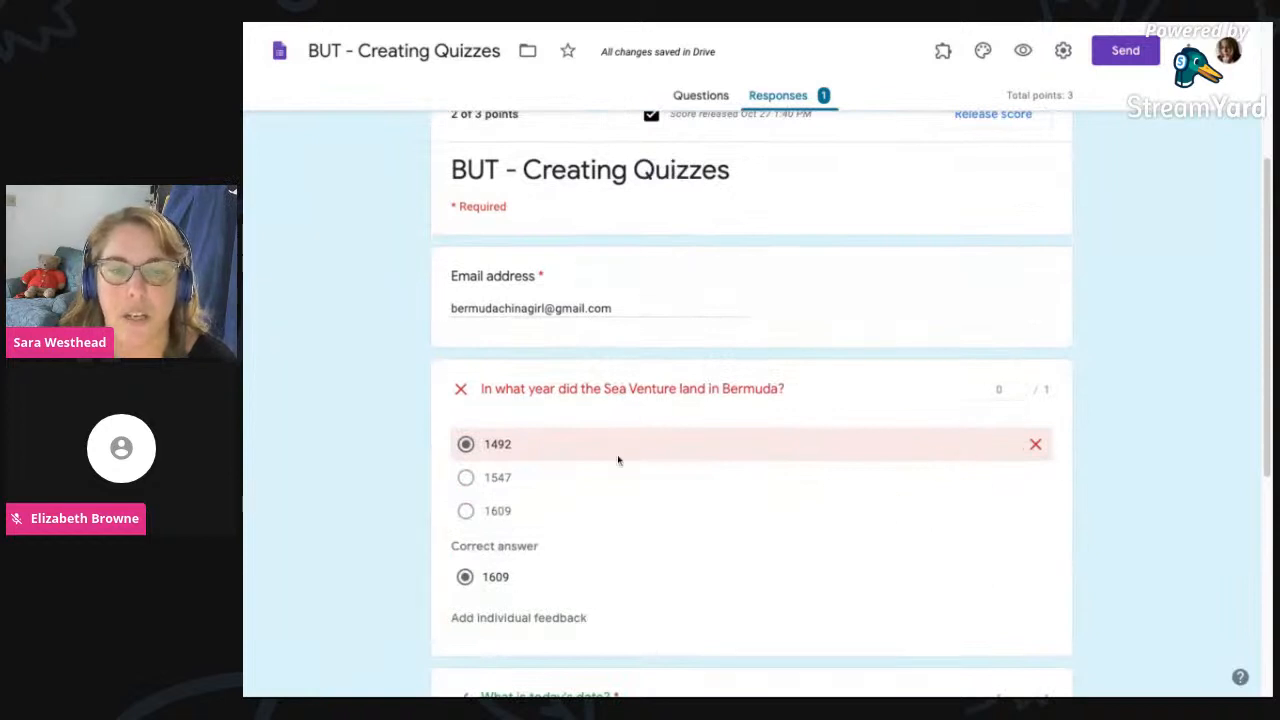
scroll(834, 540, down, 3)
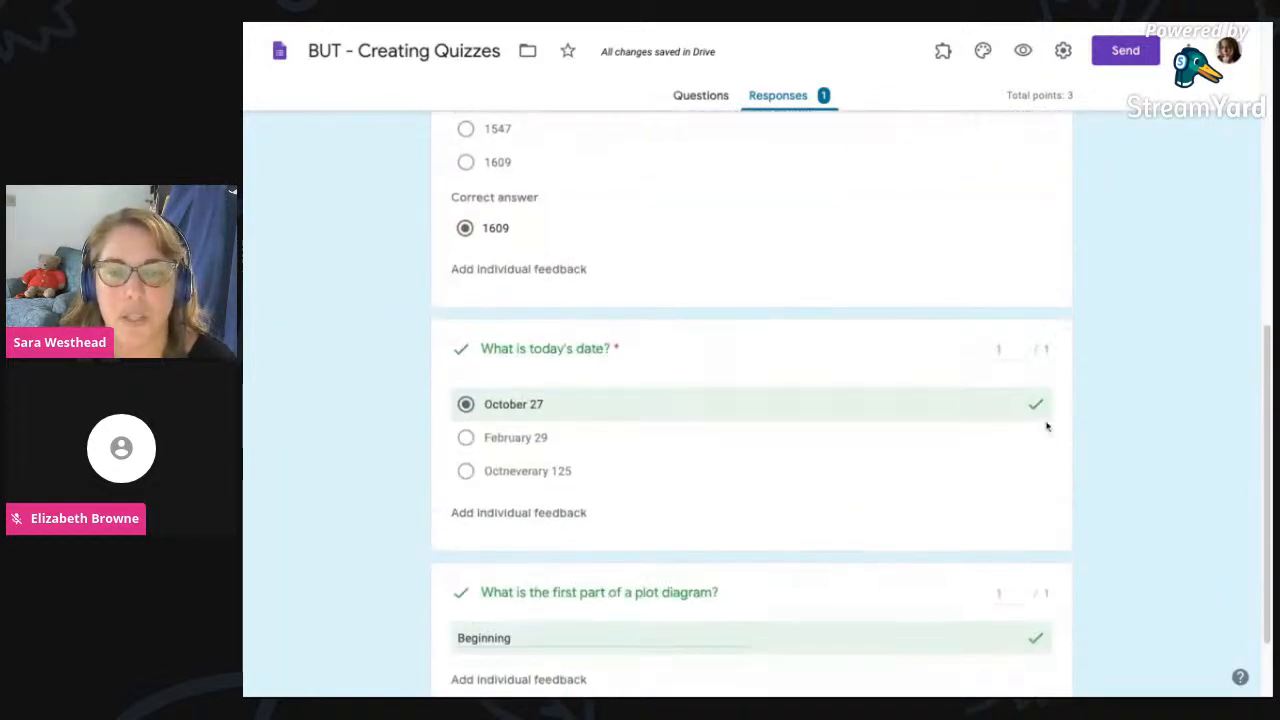
scroll(1114, 551, down, 1)
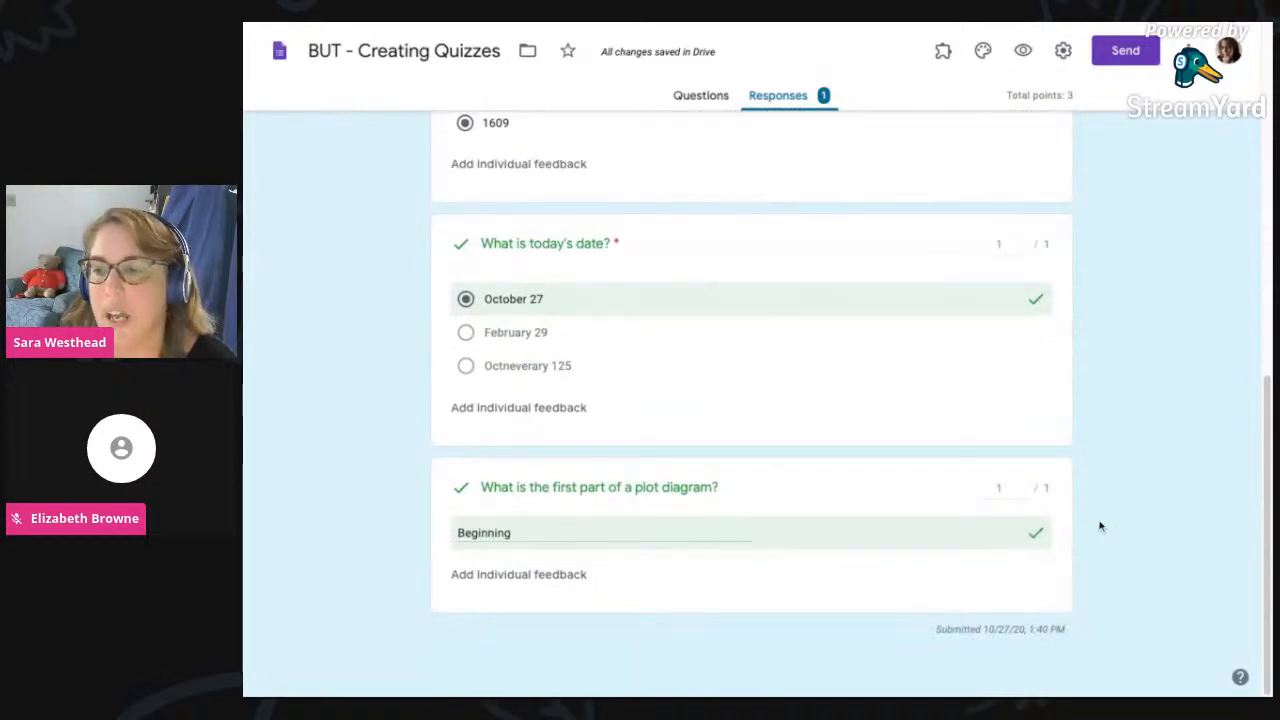
- Add a blank multiple-choice question after the plot diagram question and look at the image sources for its question and first option
click(695, 106)
scroll(1146, 543, down, 5)
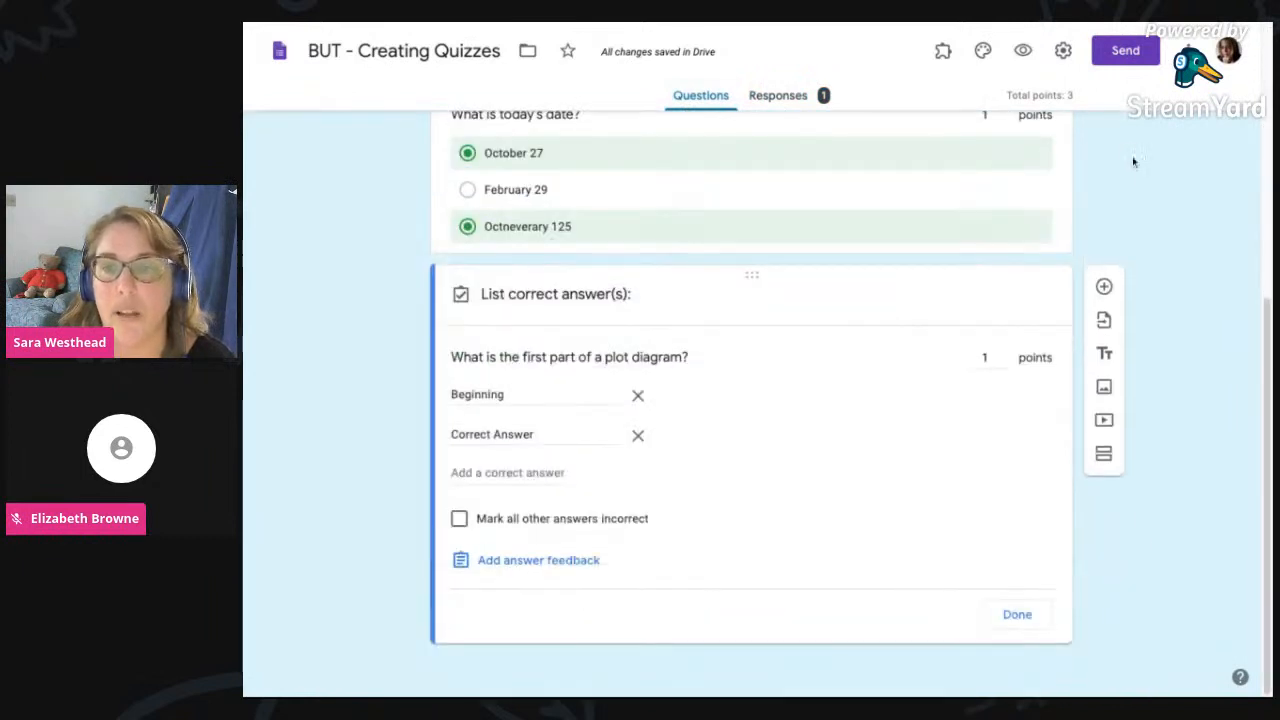
click(1104, 292)
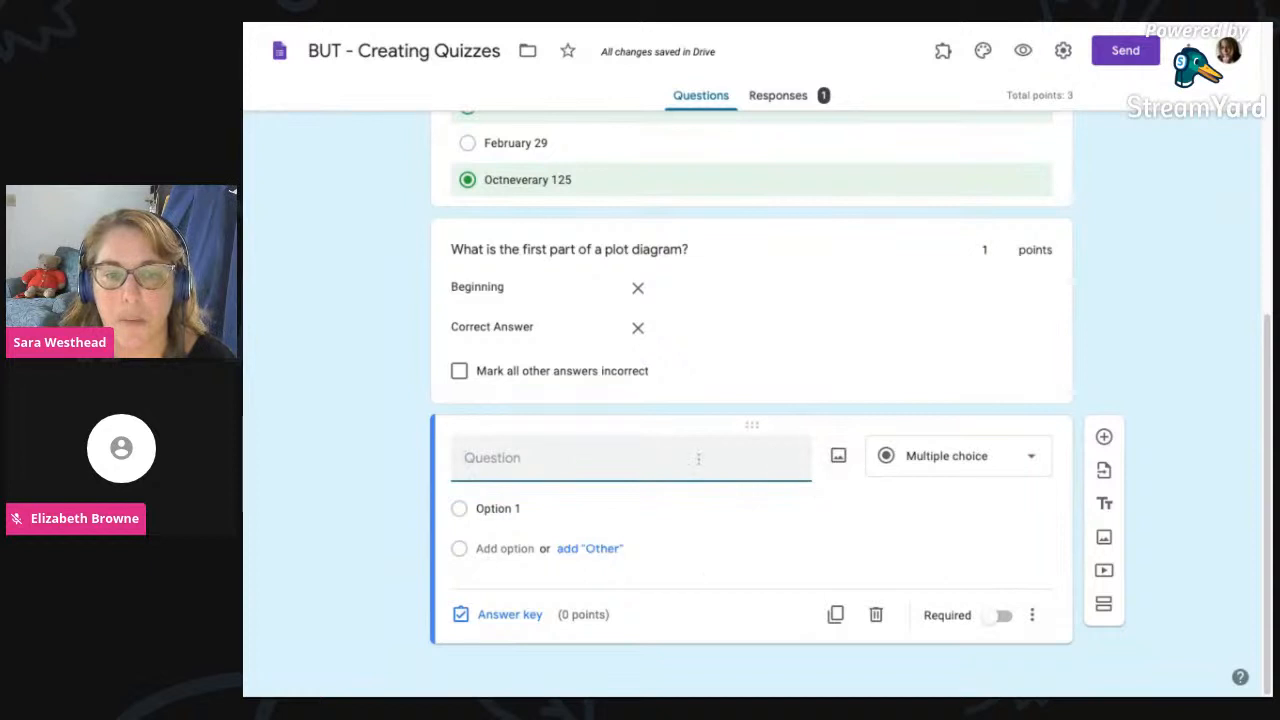
click(838, 457)
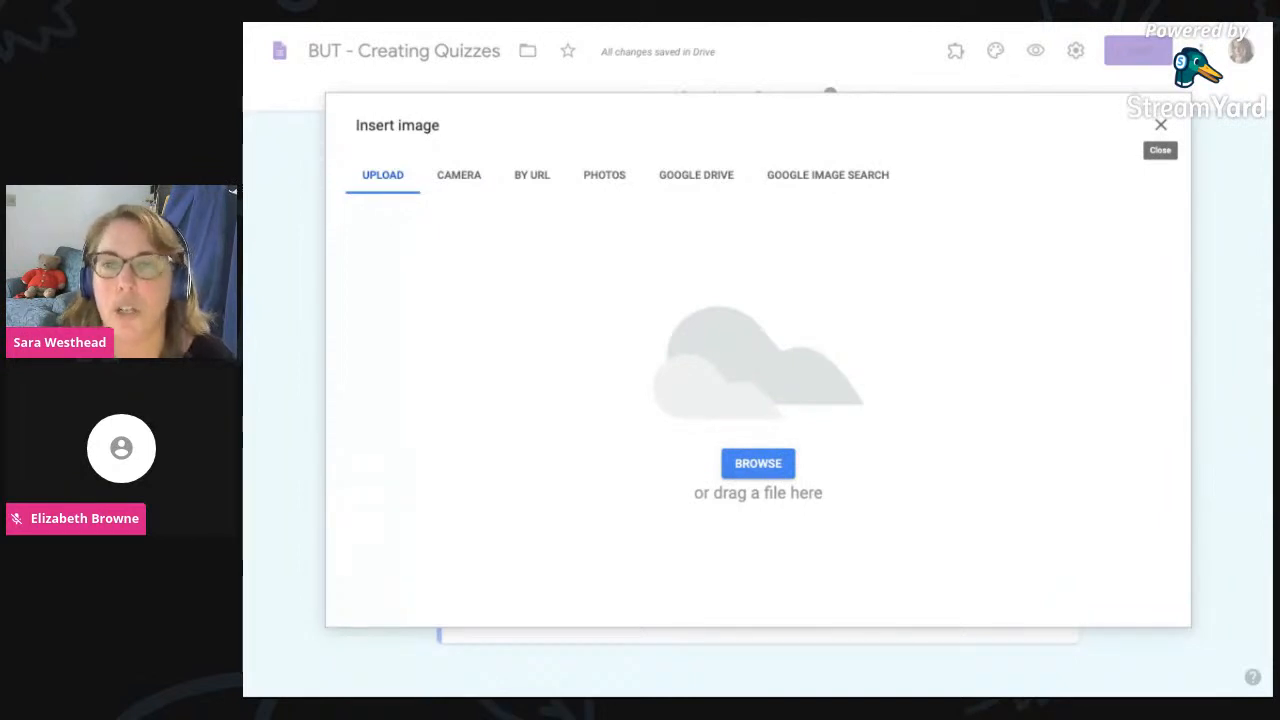
click(1161, 124)
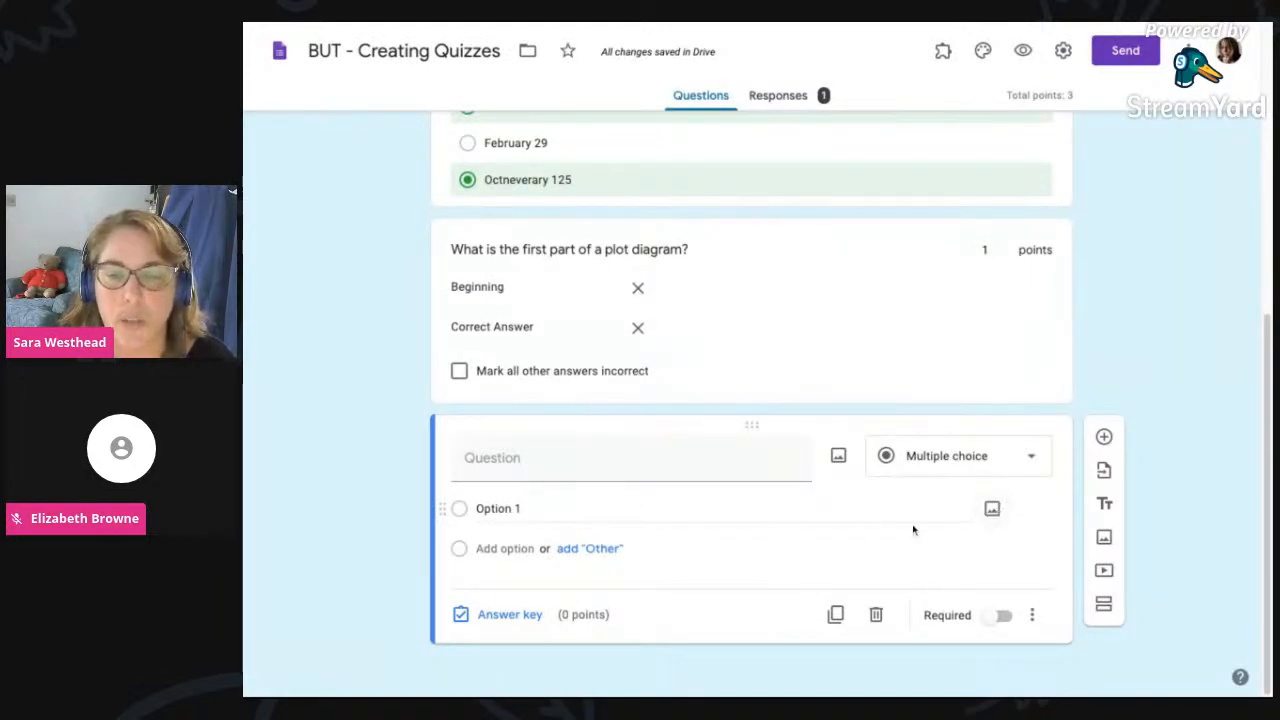
click(992, 511)
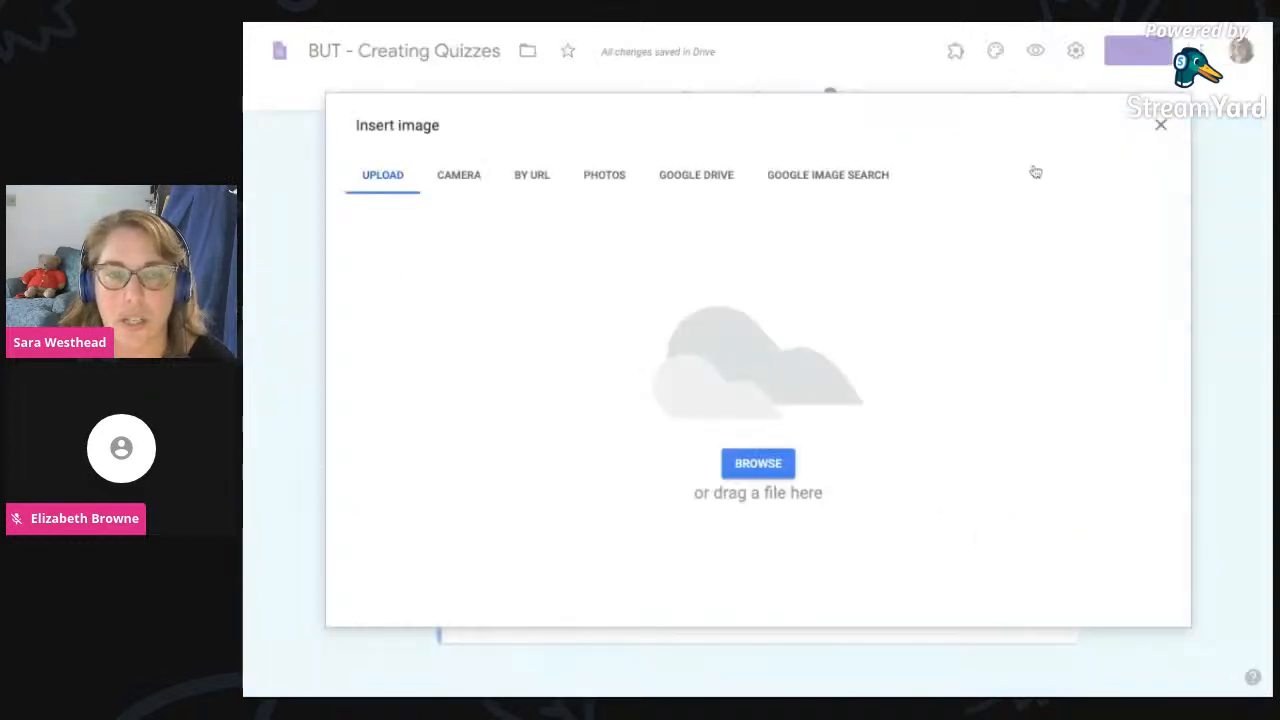
click(1160, 125)
- Search Google Images for "bermuda" and attach a map of the island to the 1609 option of the Sea Venture question
scroll(962, 467, up, 10)
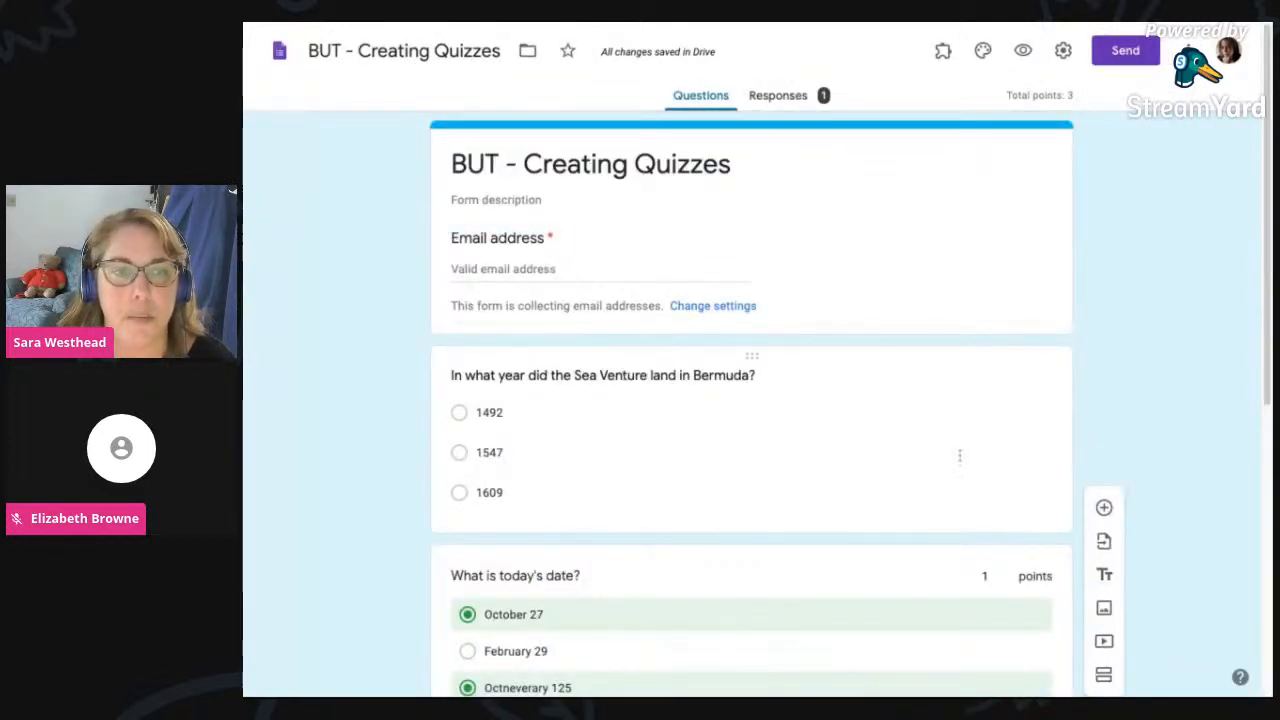
click(530, 496)
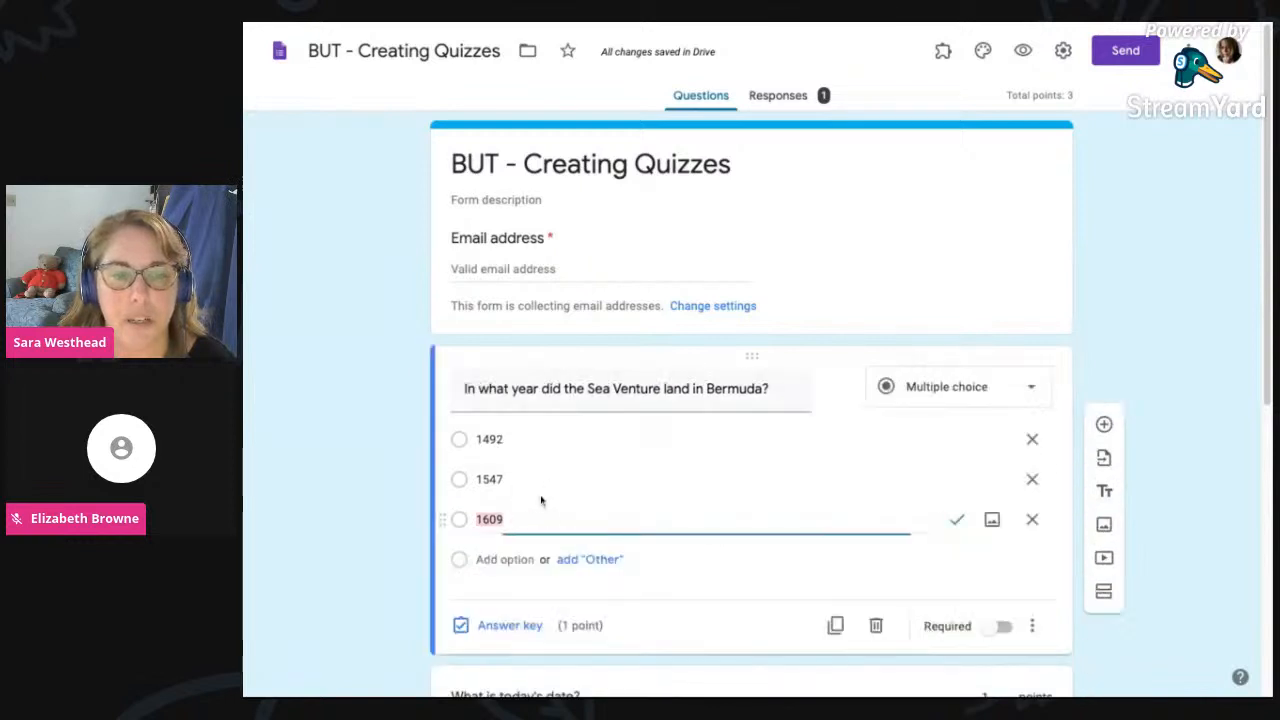
click(991, 519)
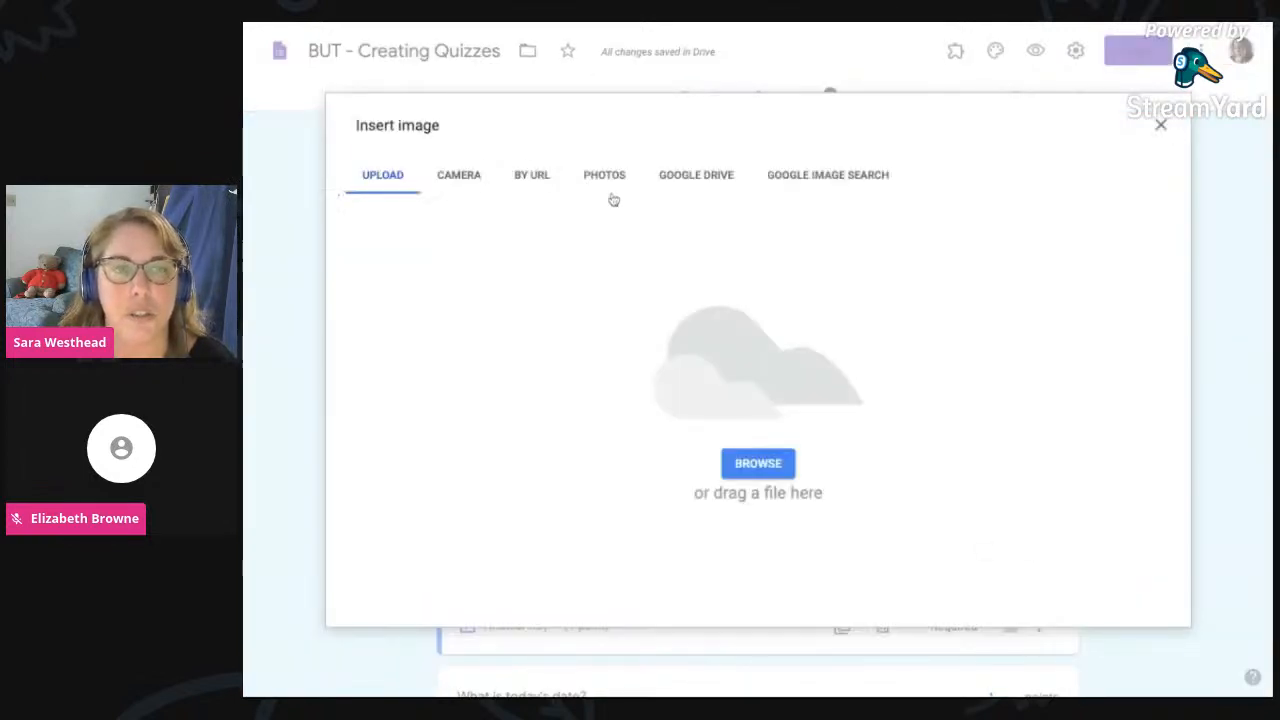
click(840, 176)
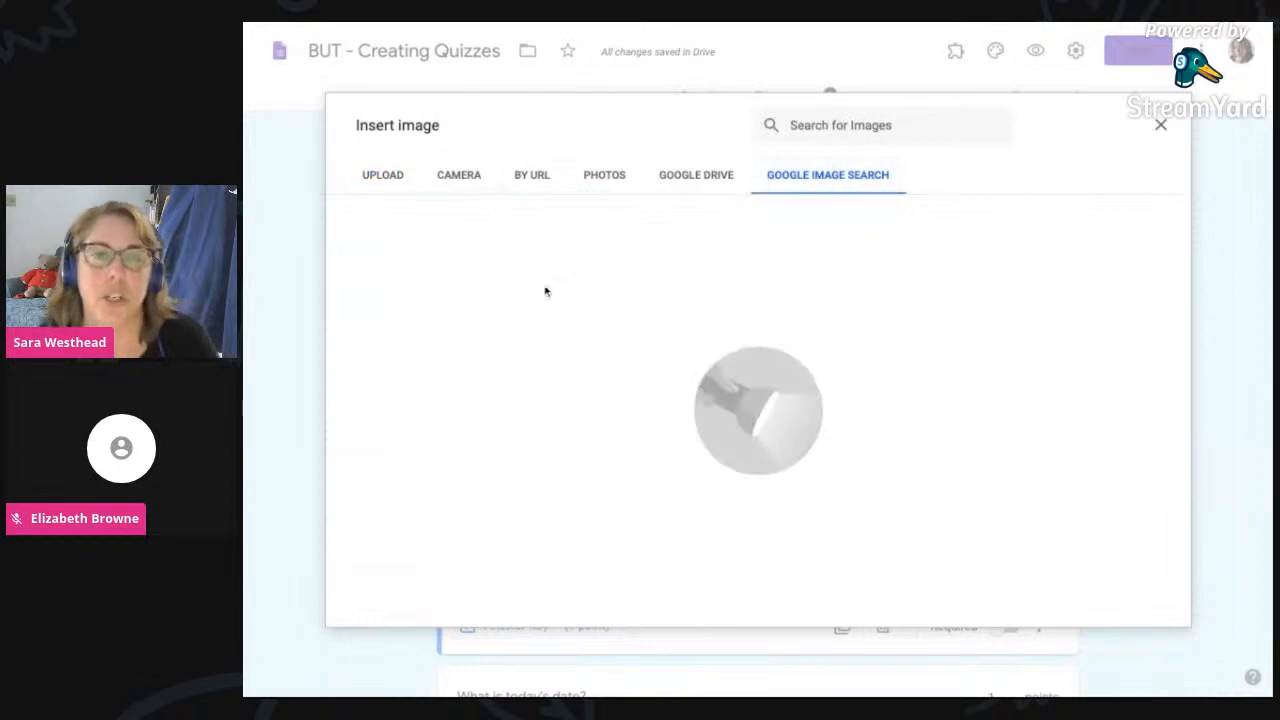
click(813, 130)
text(Bermuda)
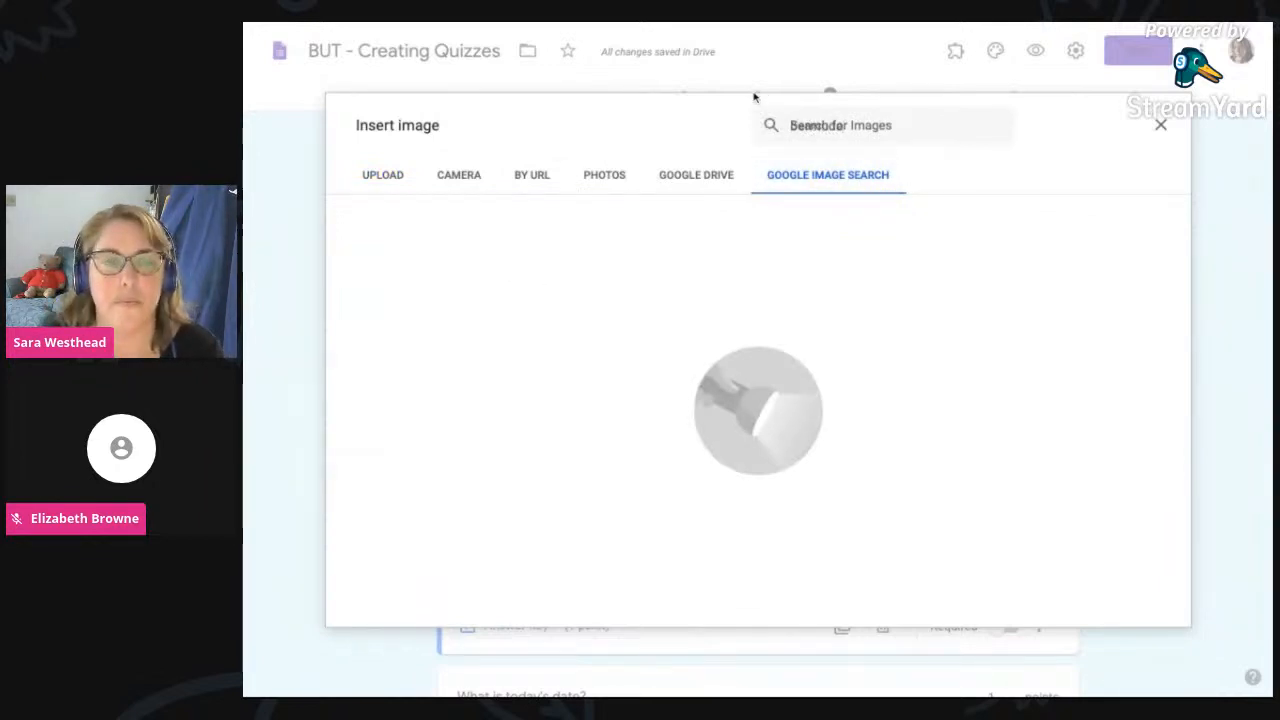
key(Return)
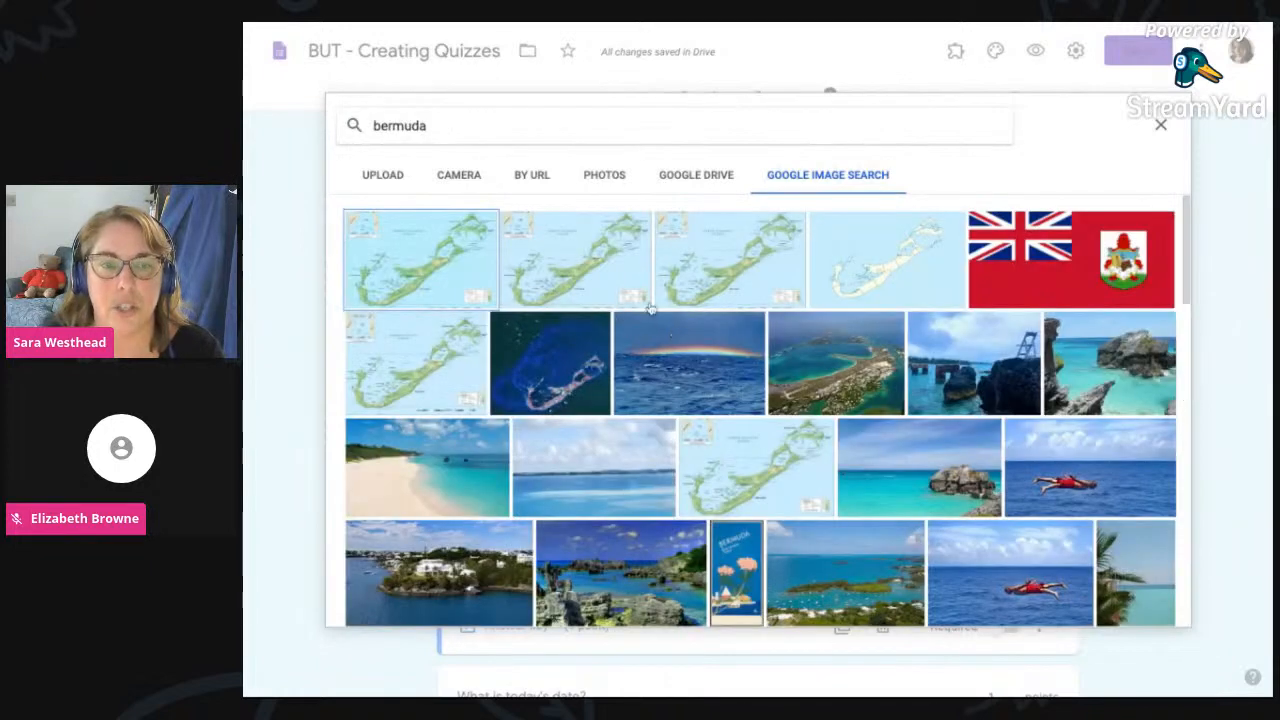
click(596, 264)
click(596, 264)
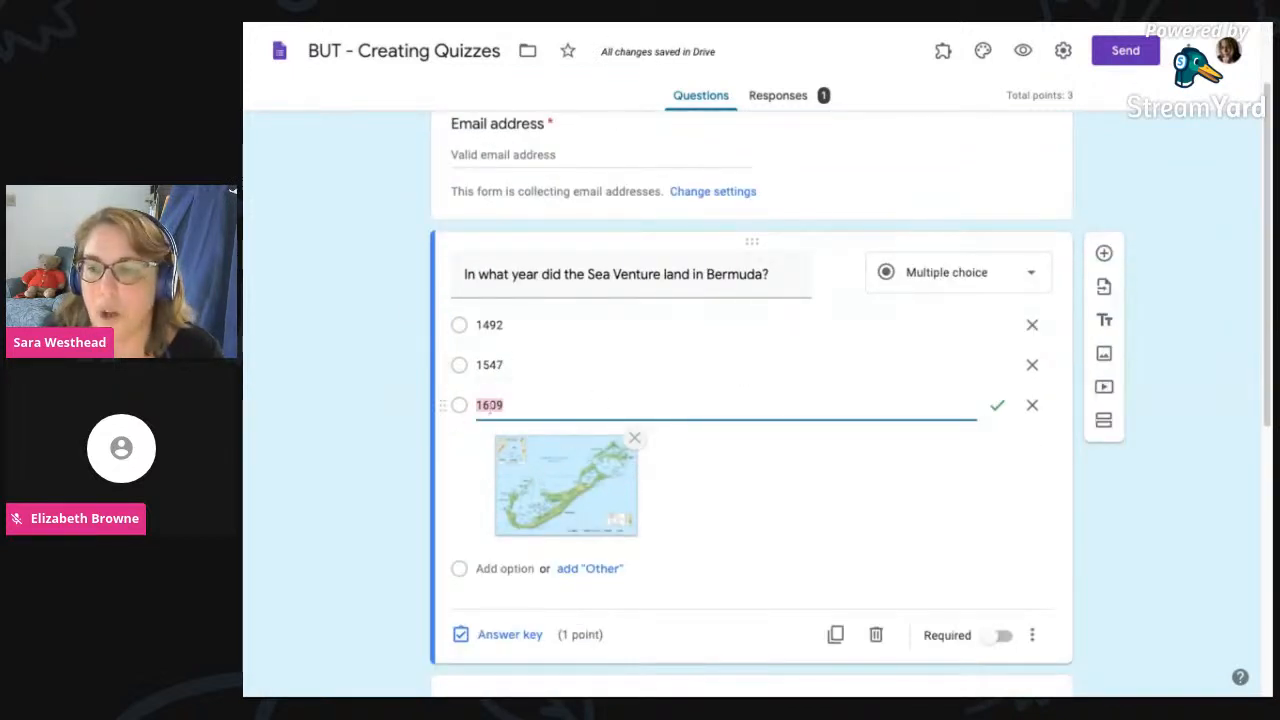
- Insert a standalone kangaroo picture below the Sea Venture question from a Google image search for "kangaroo"
scroll(1155, 583, down, 1)
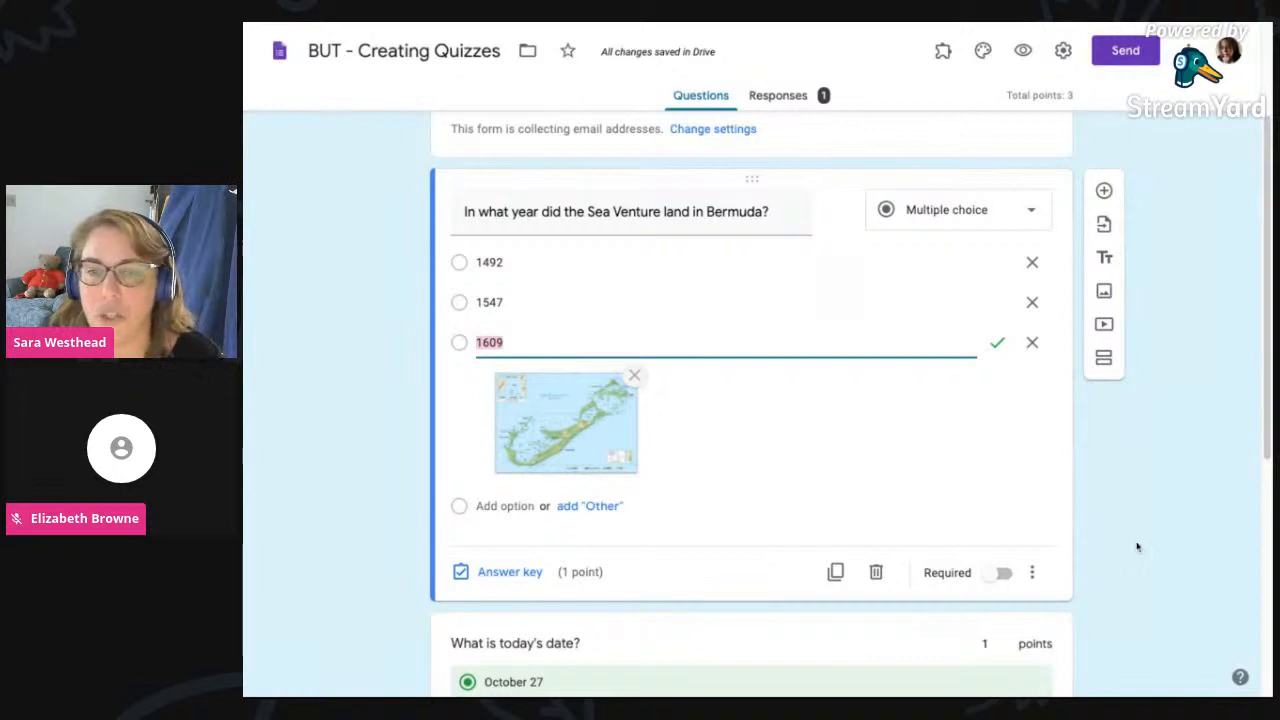
scroll(1137, 547, down, 1)
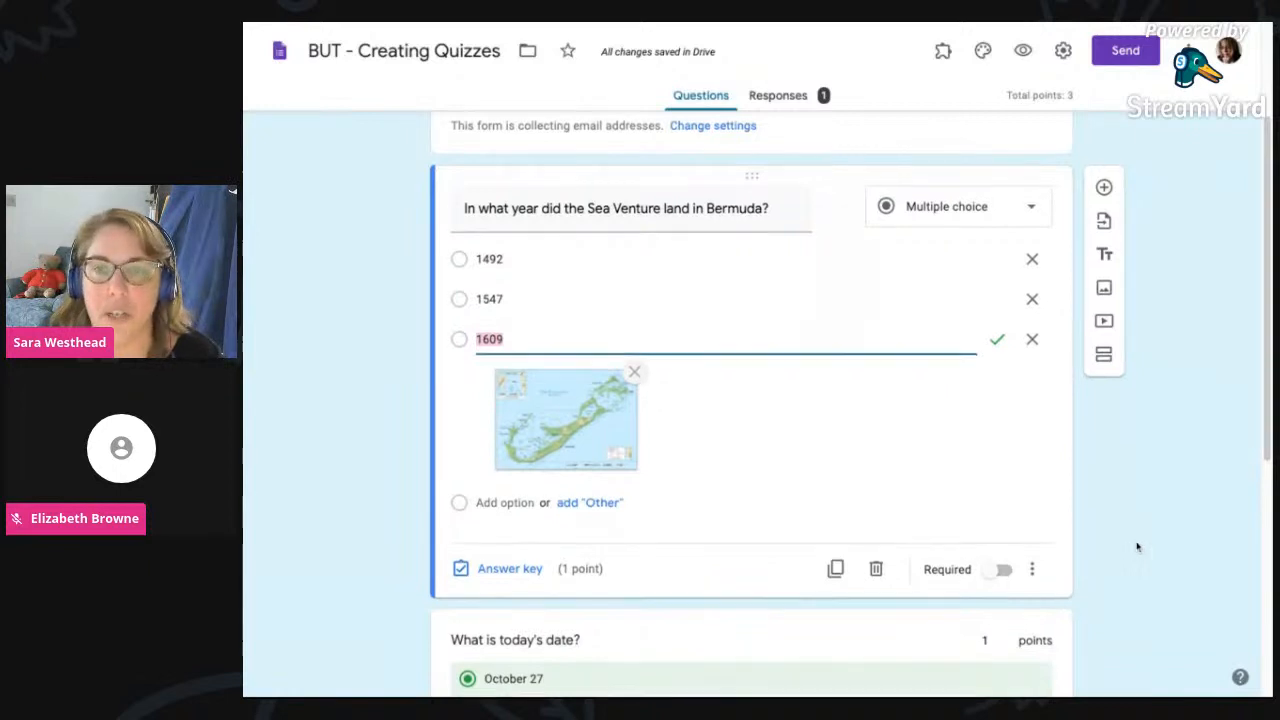
click(1105, 289)
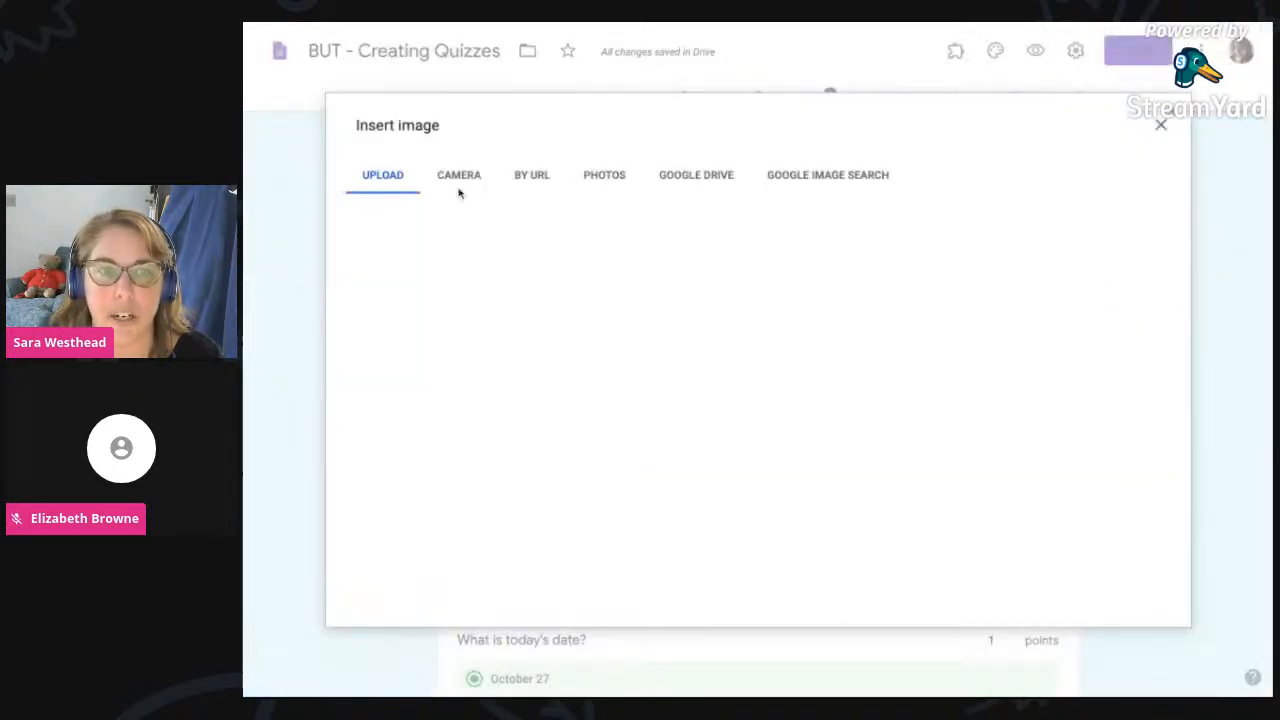
click(834, 174)
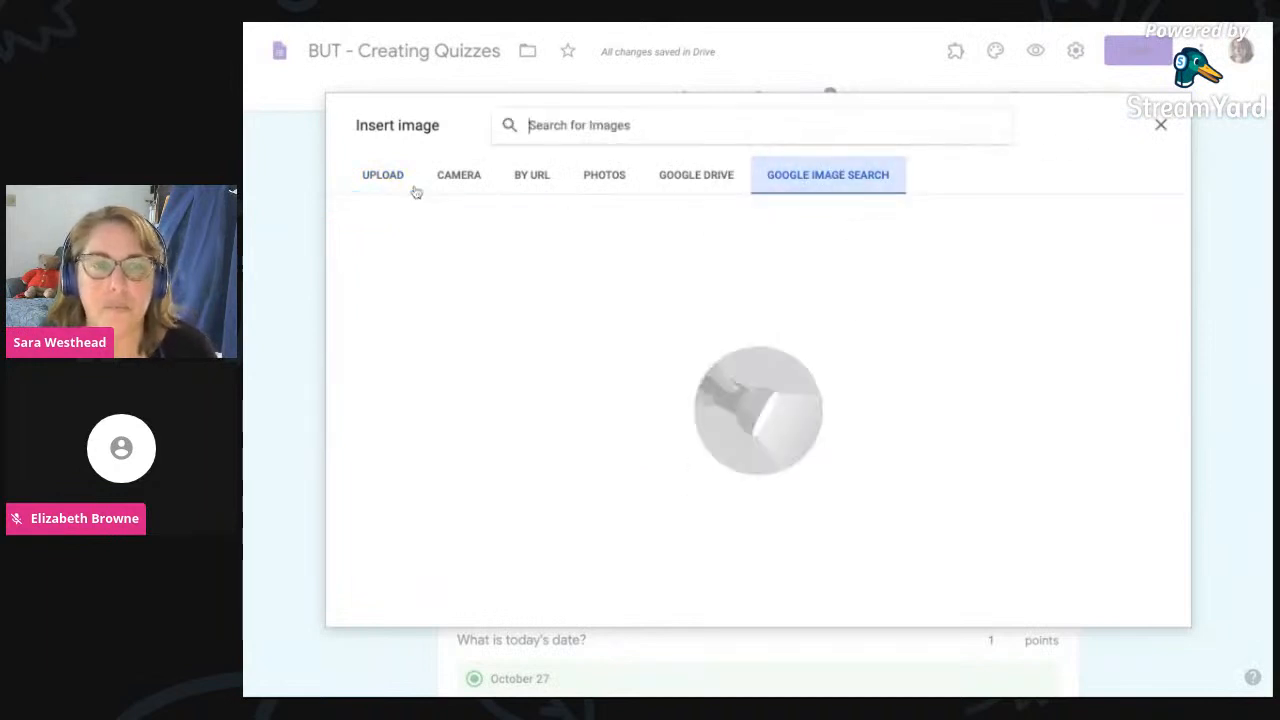
click(603, 131)
text(kanga)
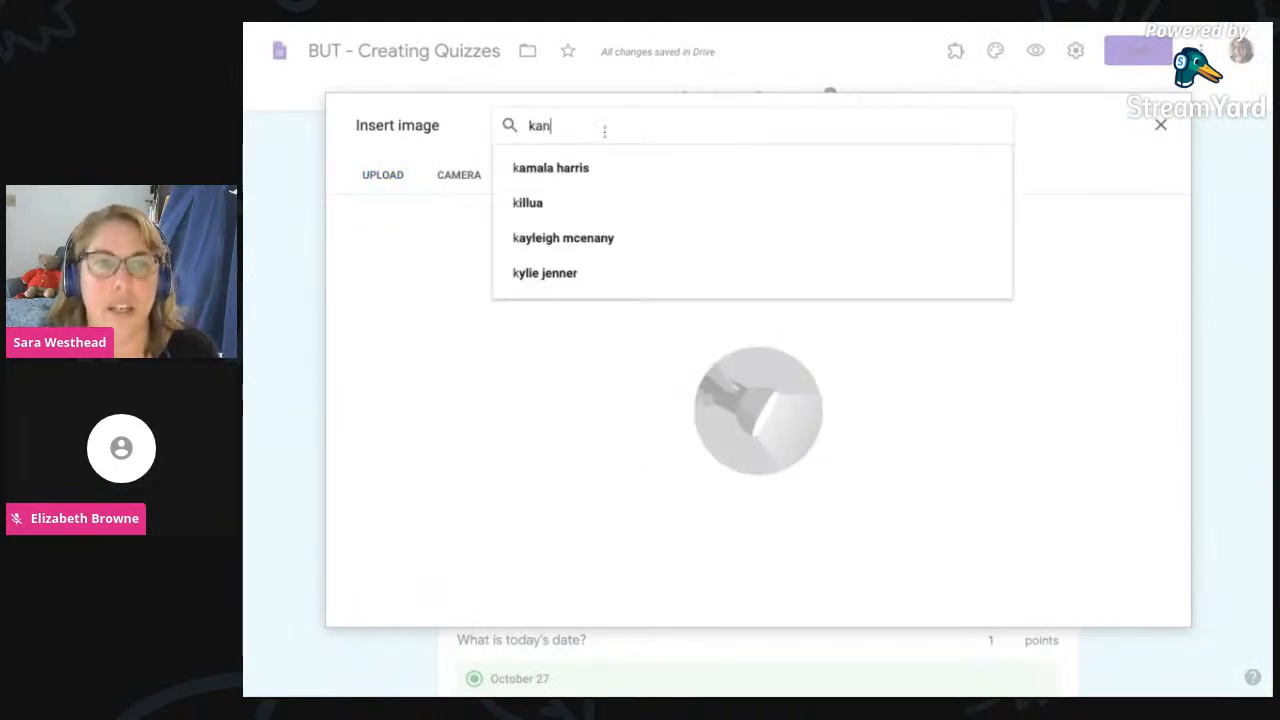
text(roo)
key(Return)
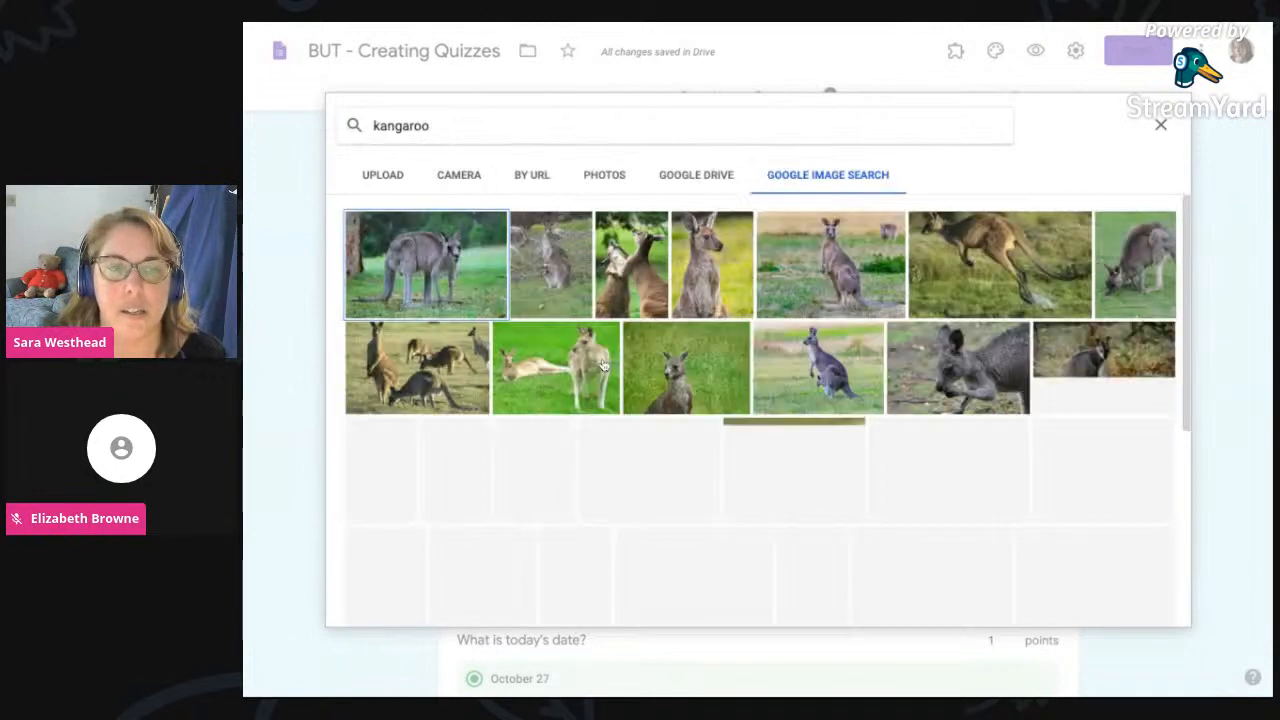
double_click(694, 271)
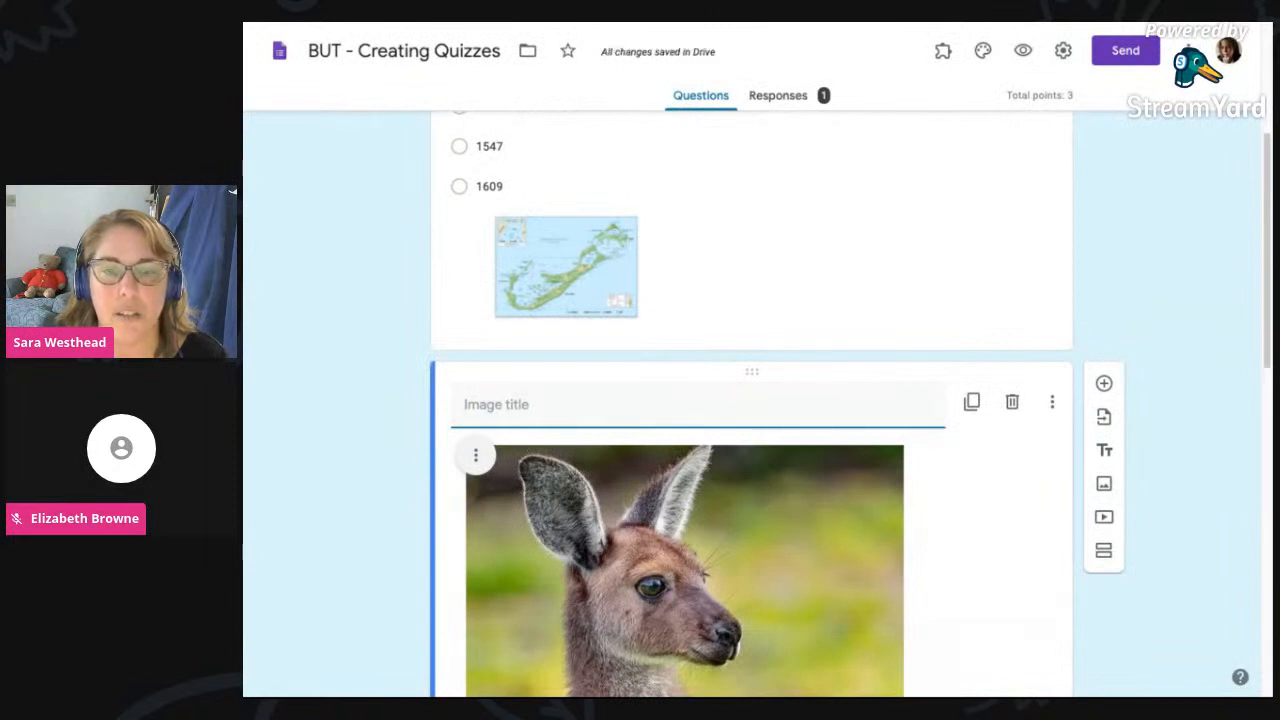
click(1211, 548)
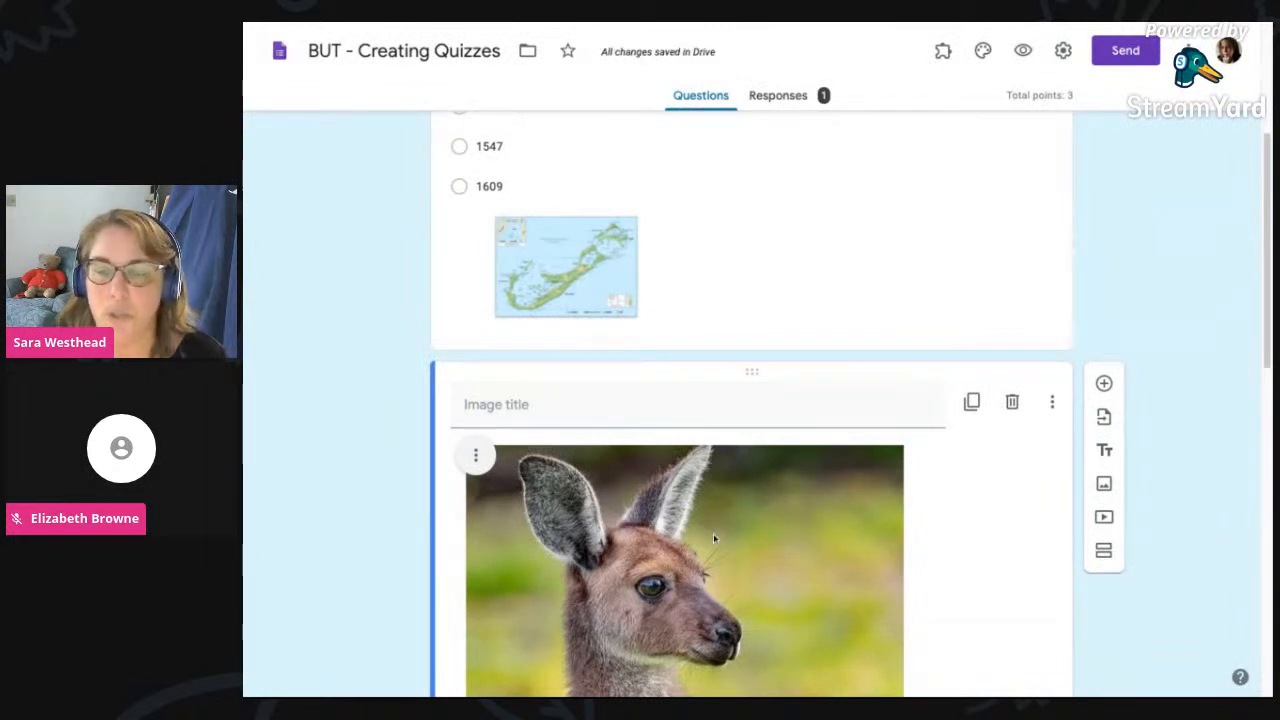
- Move the kangaroo image item above the Sea Venture question, directly below the form header
double_click(437, 446)
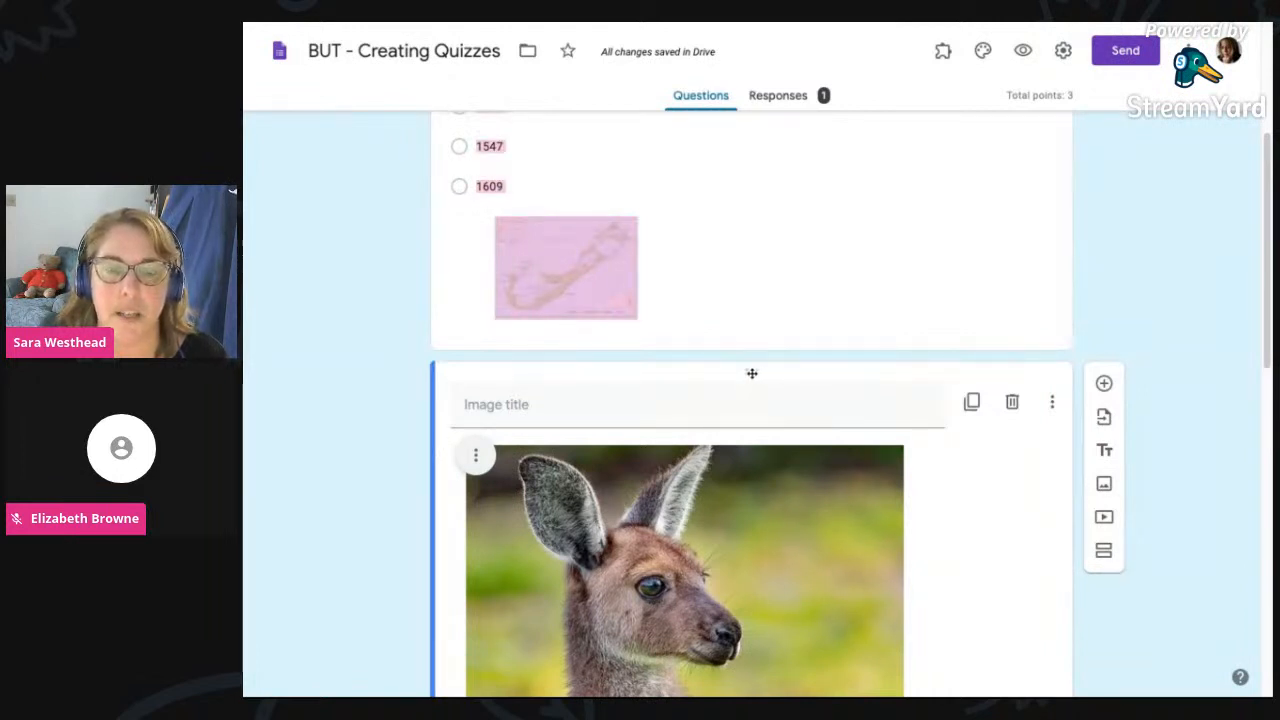
drag(752, 373, 758, 288)
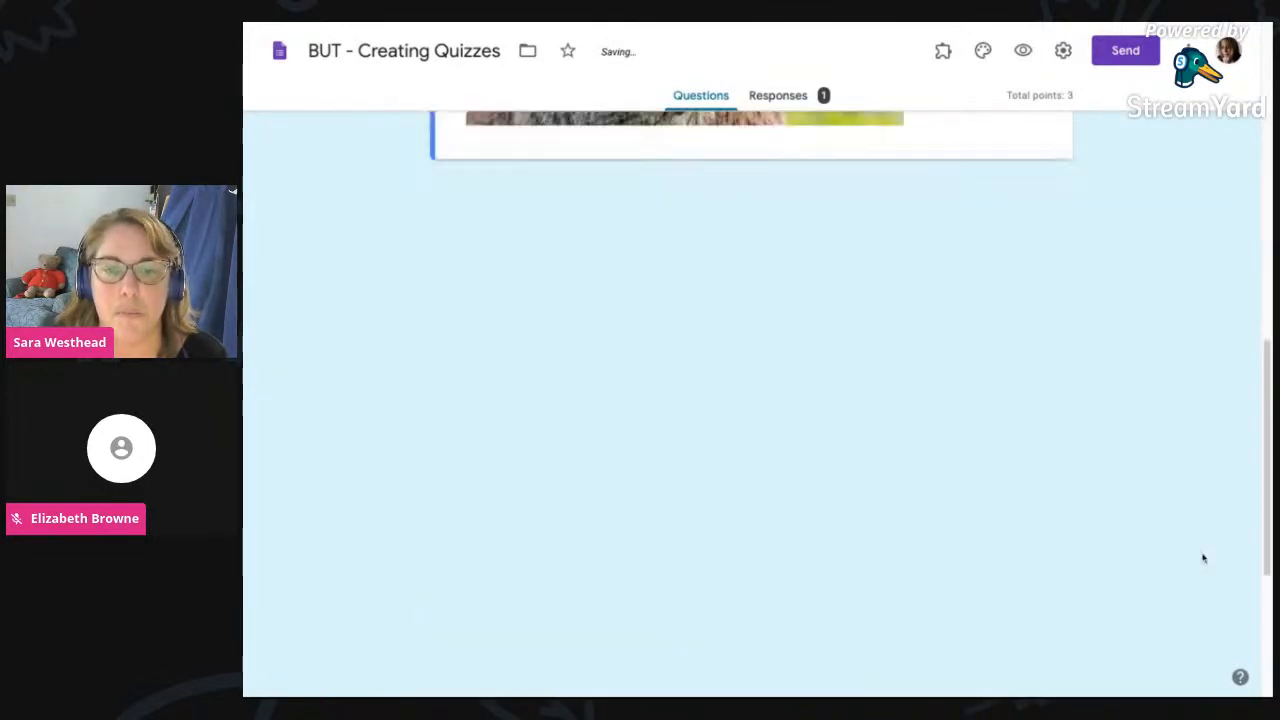
scroll(1139, 574, down, 5)
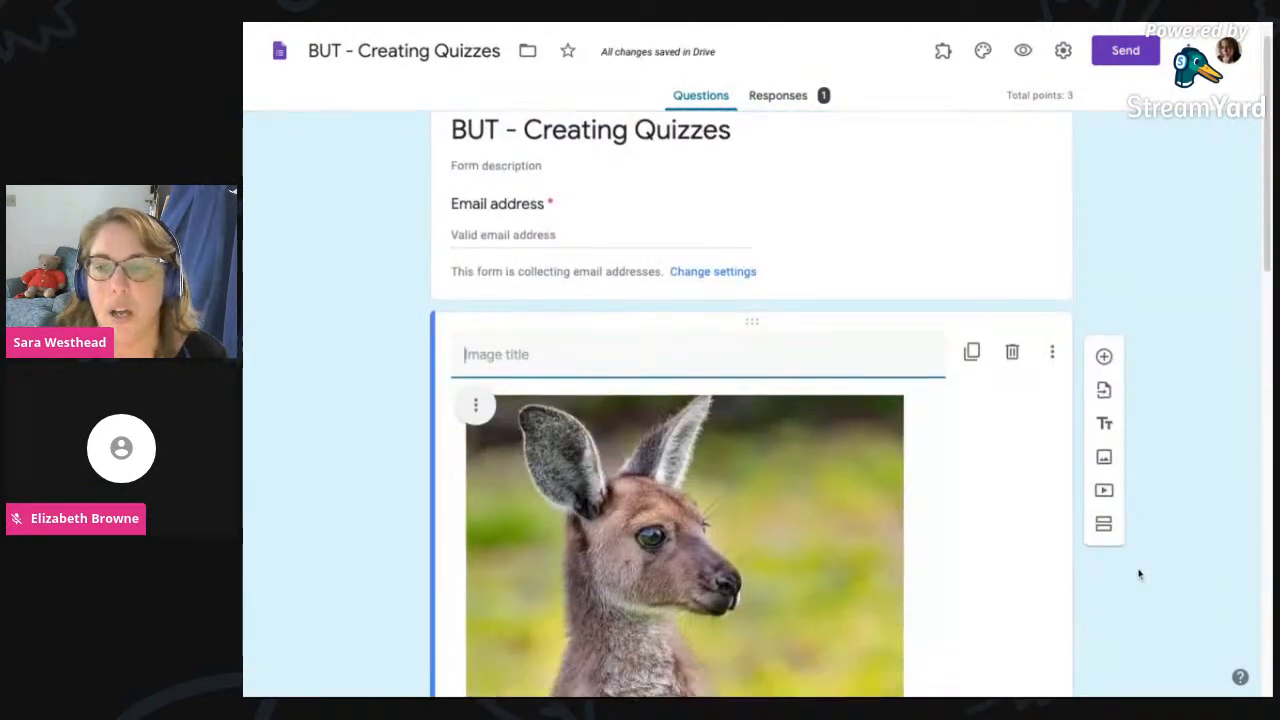
scroll(1138, 573, up, 3)
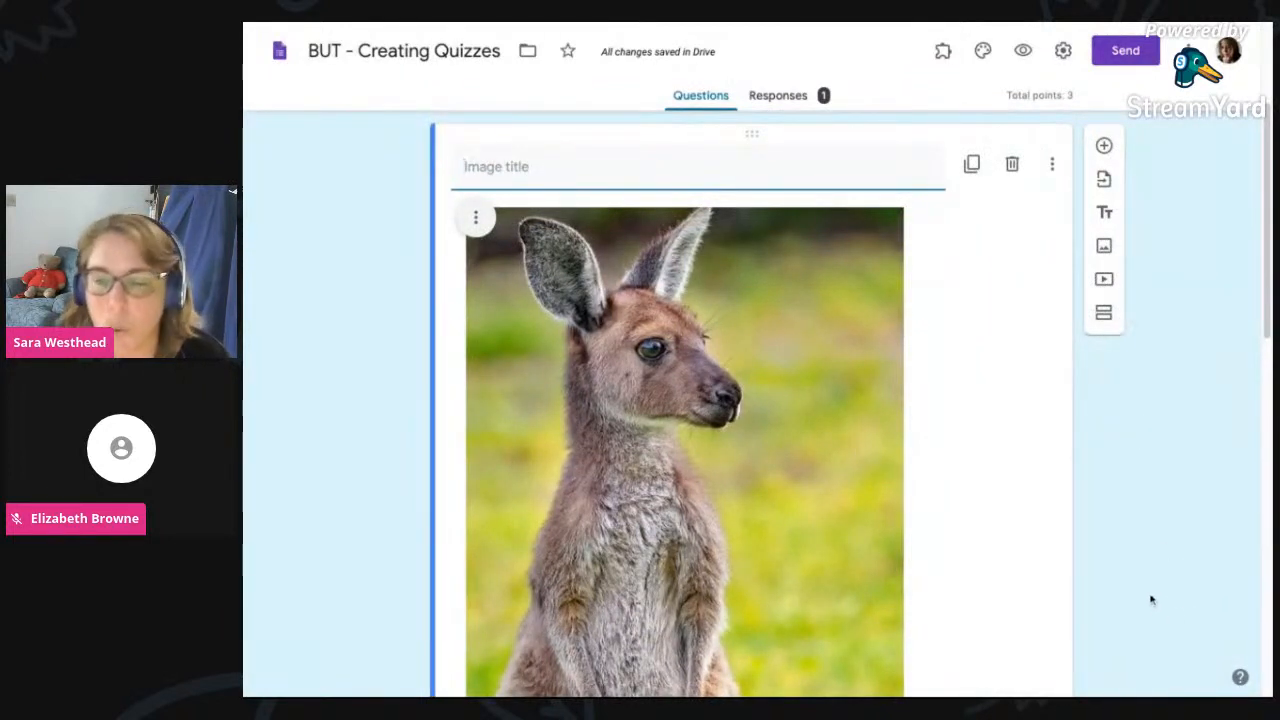
scroll(1104, 627, down, 10)
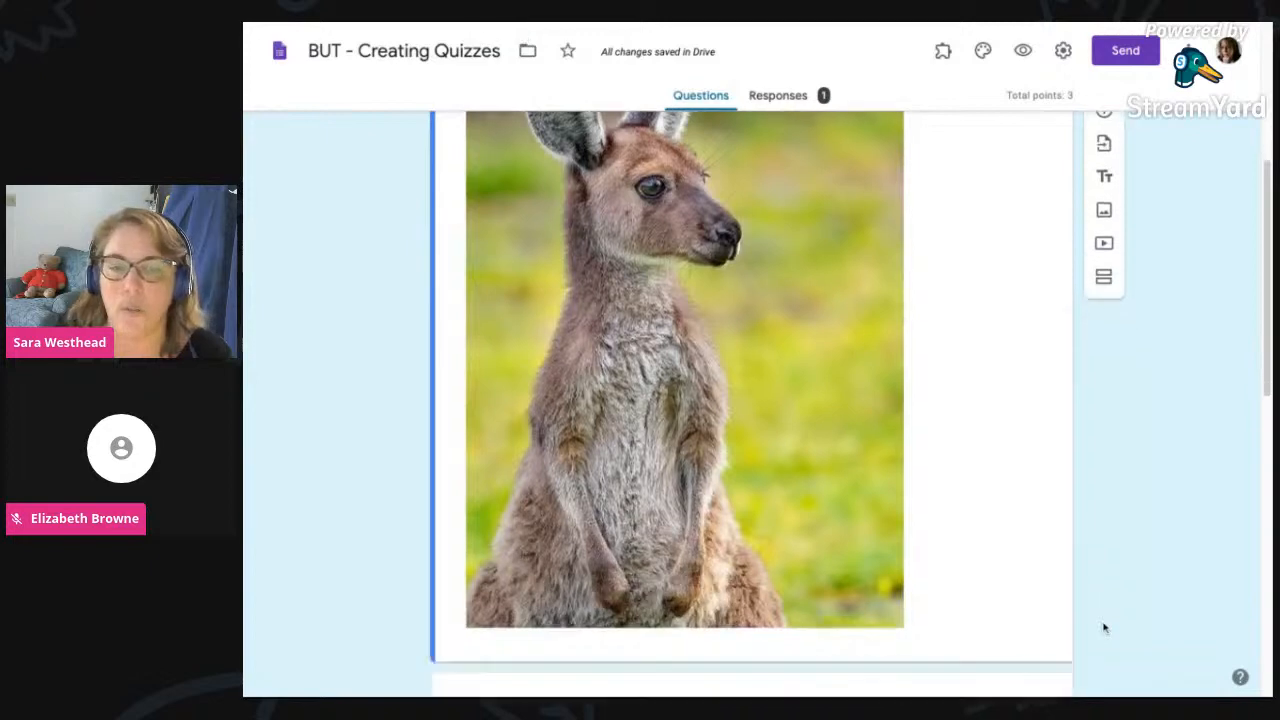
scroll(1104, 625, up, 15)
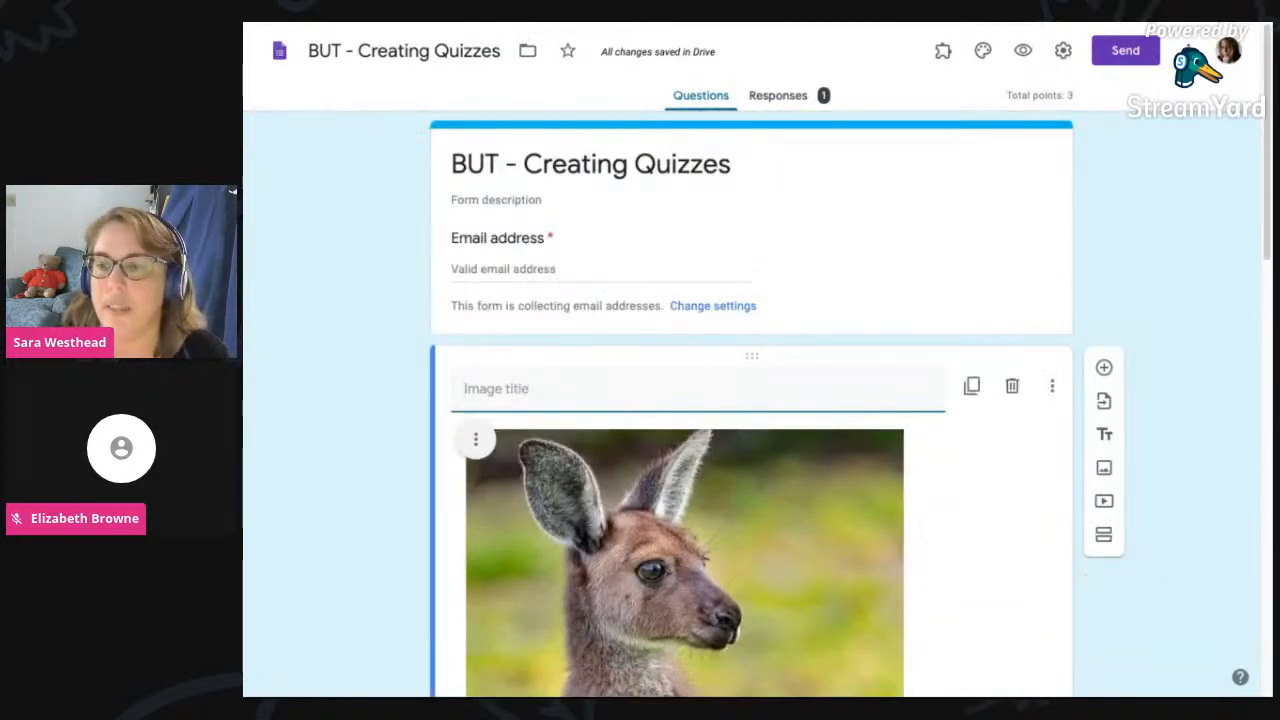
scroll(651, 498, down, 3)
scroll(651, 498, down, 10)
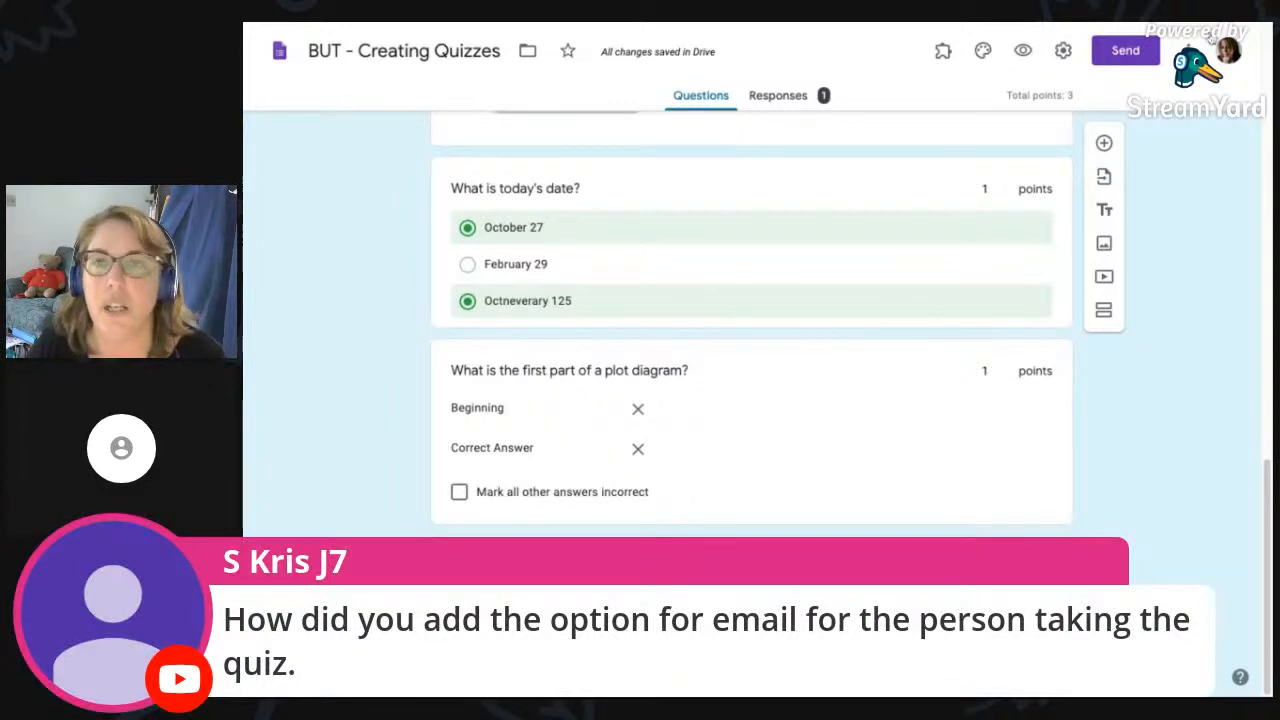
- Look at the email sending options with address collection on, and copy a shortened link to the quiz
click(1117, 60)
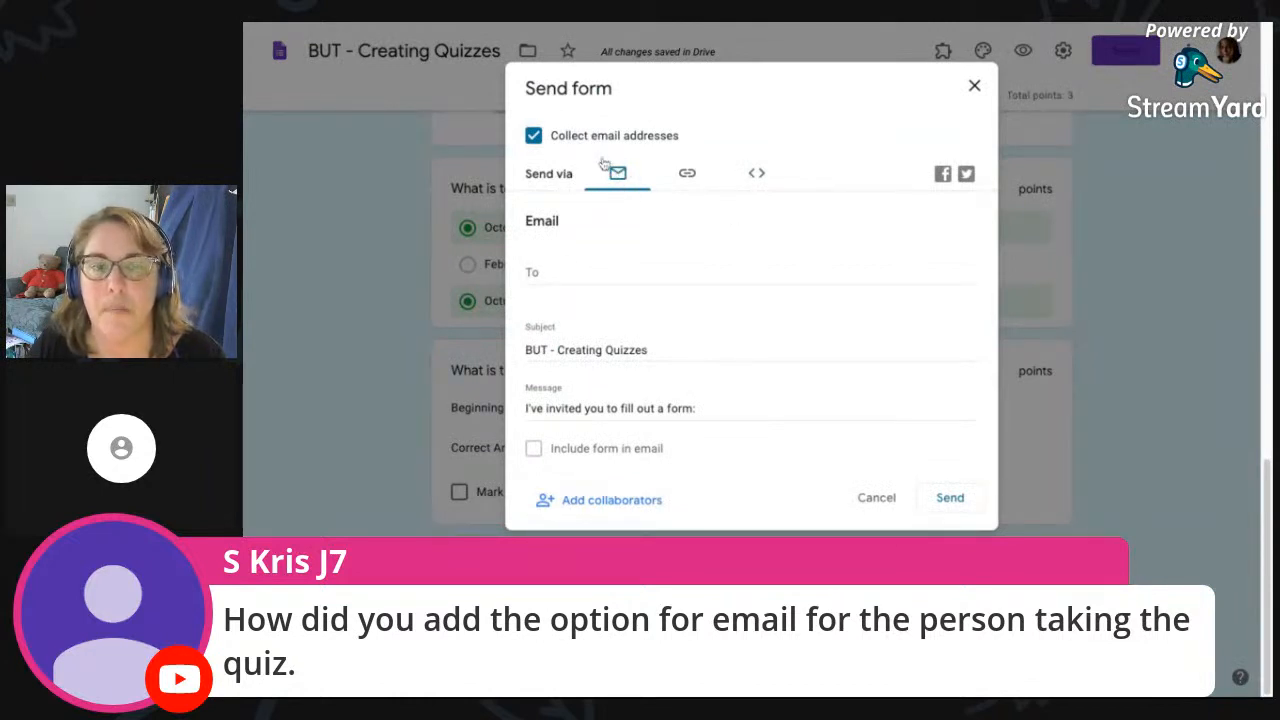
click(531, 273)
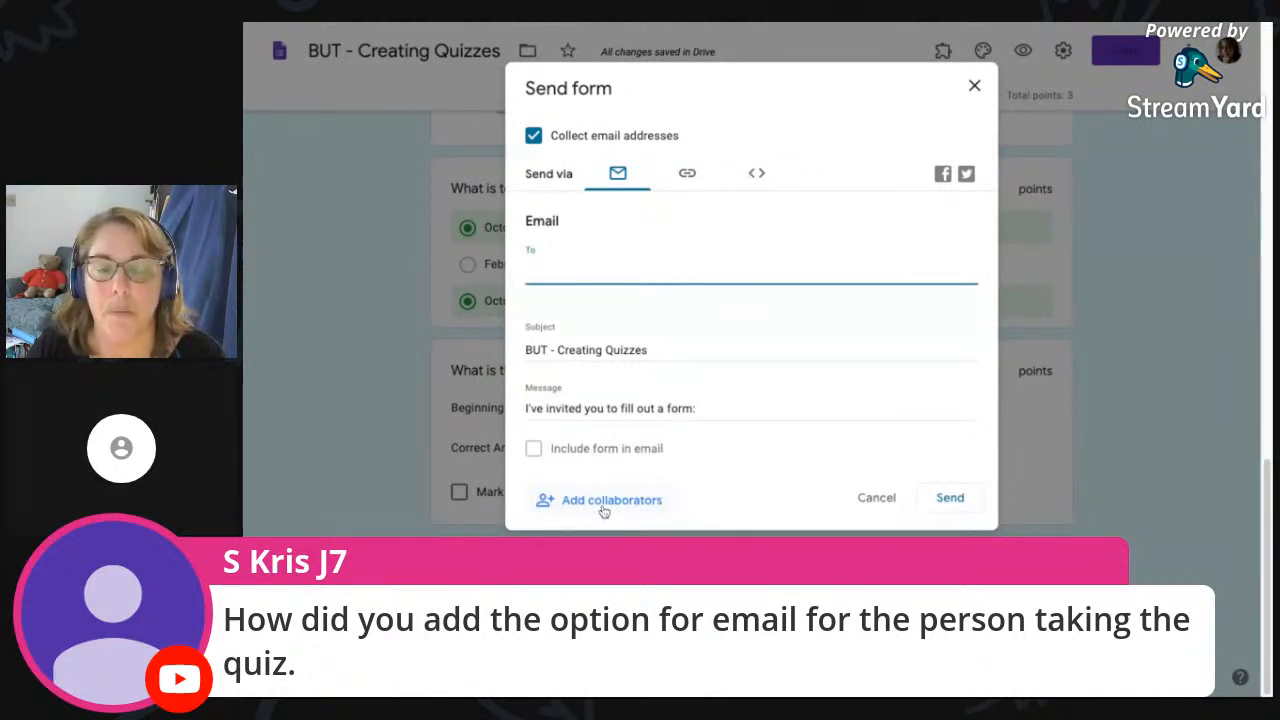
click(688, 175)
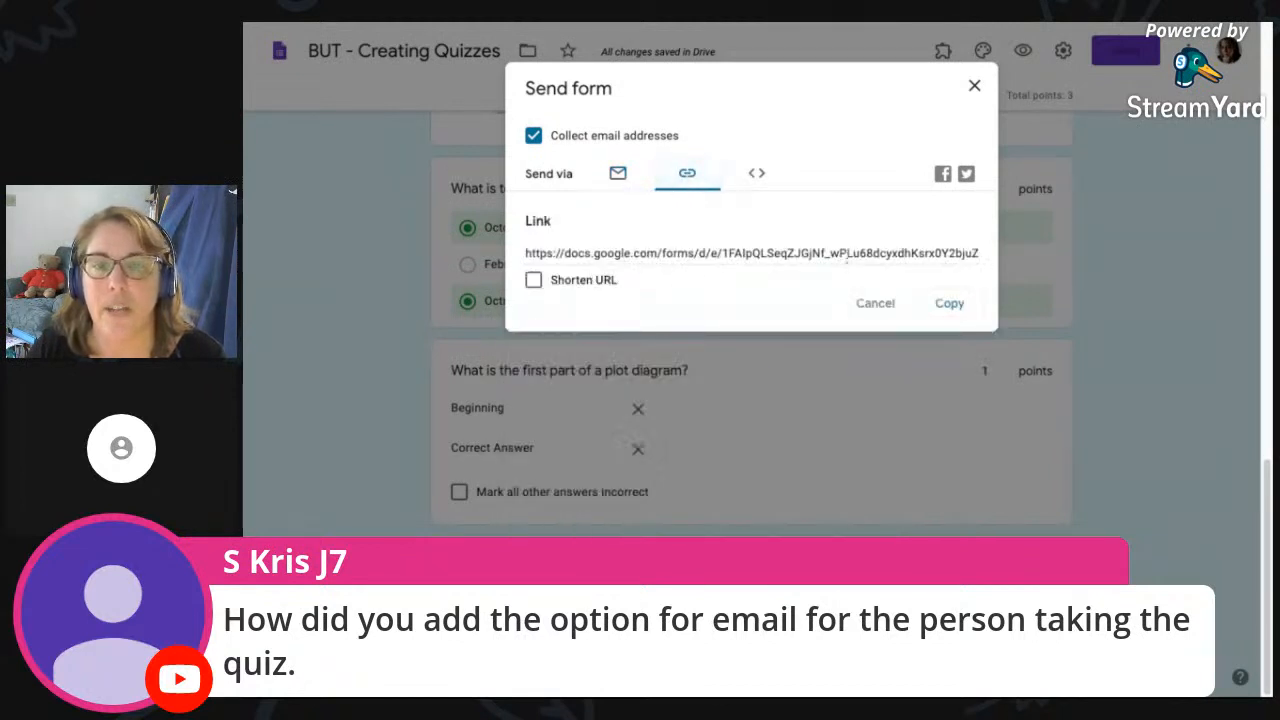
click(534, 281)
click(964, 312)
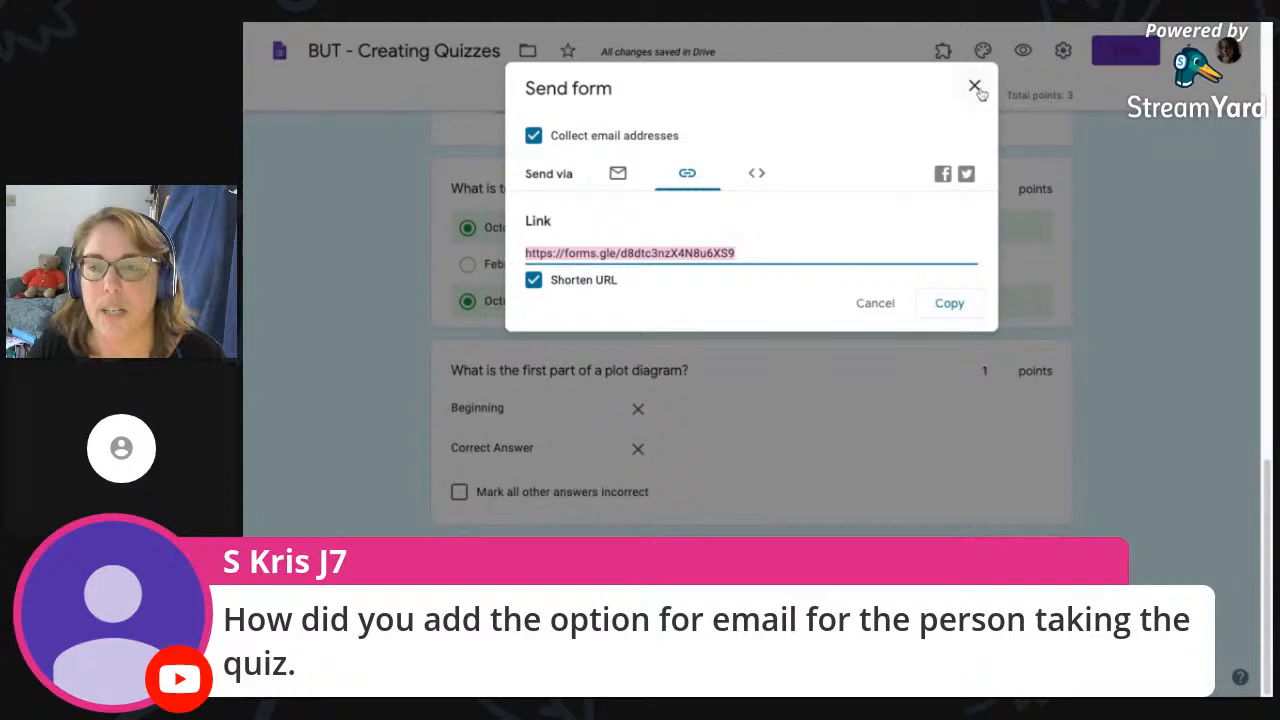
click(975, 87)
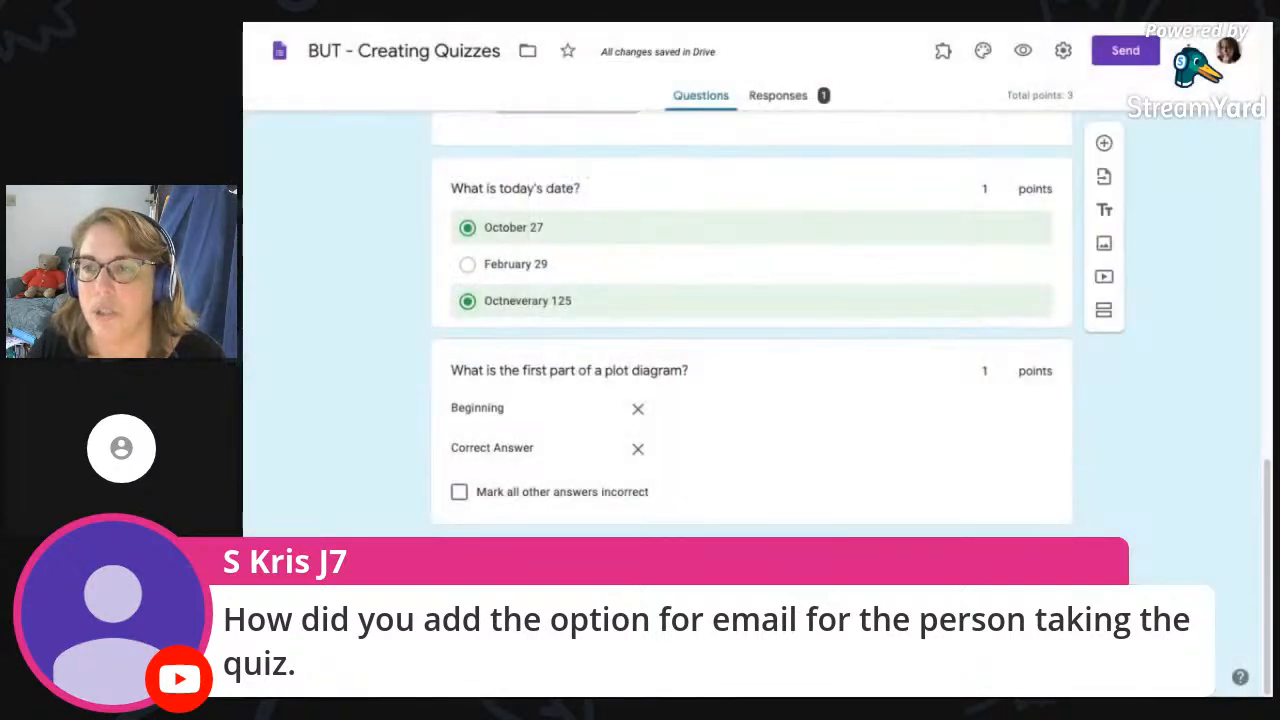
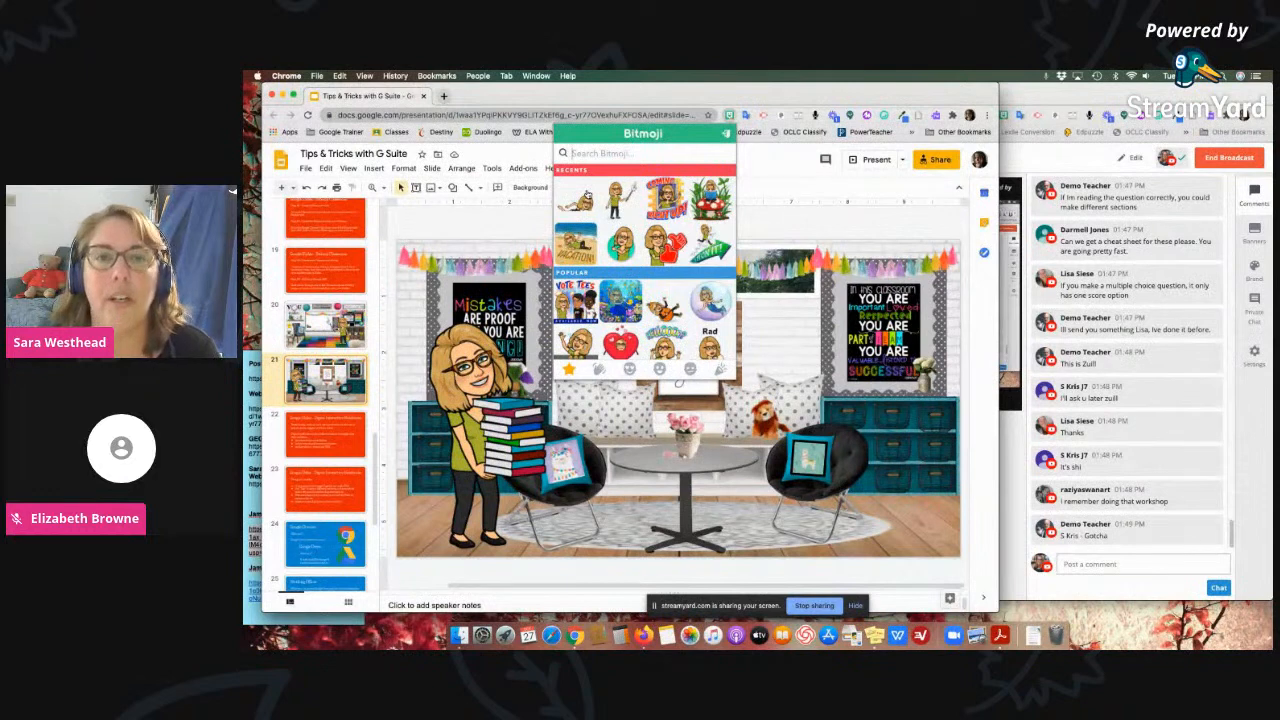
- In the Google Slides classroom slide, search Bitmoji for "Awesome!" and place the "Good Stuff" sticker over the right-hand chair
text(Aw)
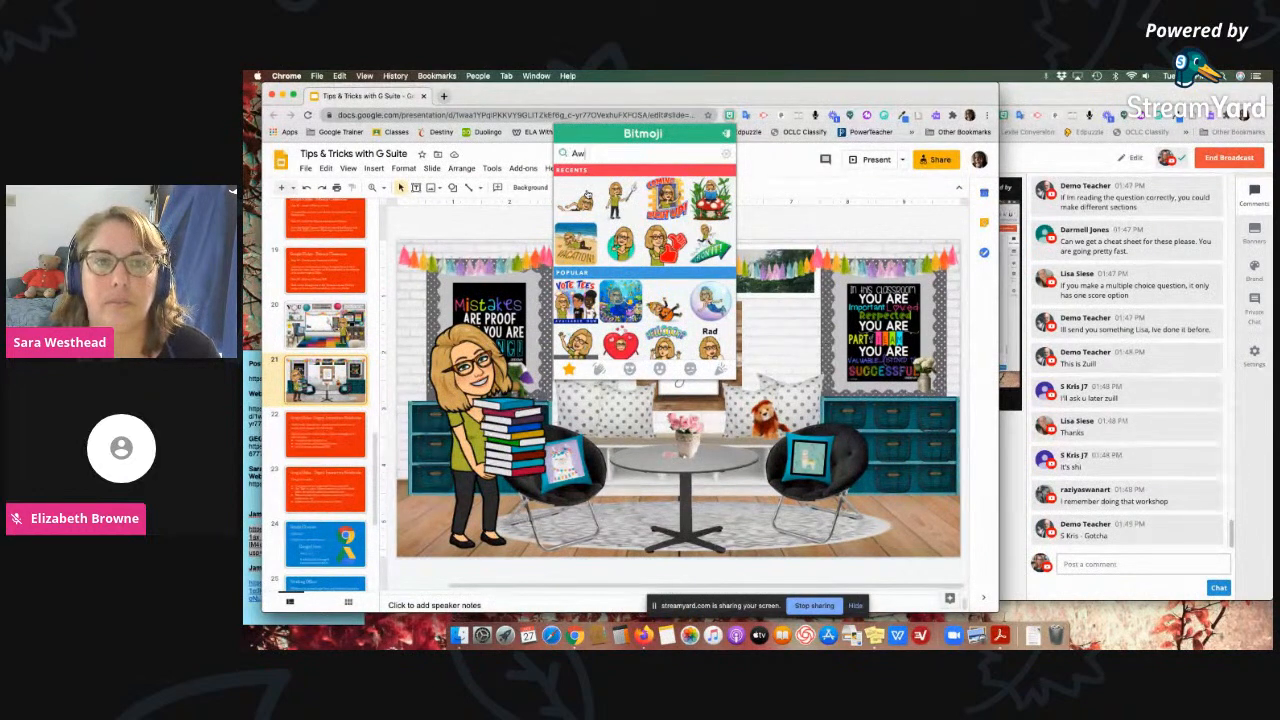
text(elsome!)
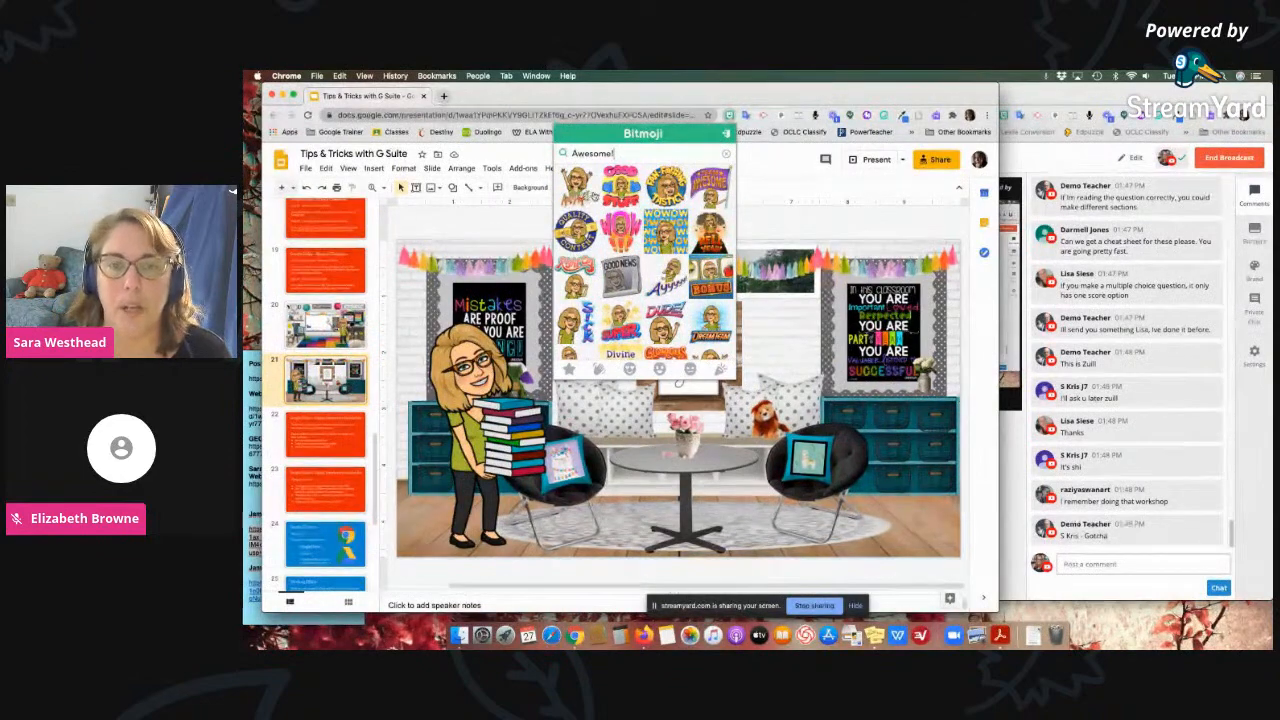
scroll(648, 258, down, 3)
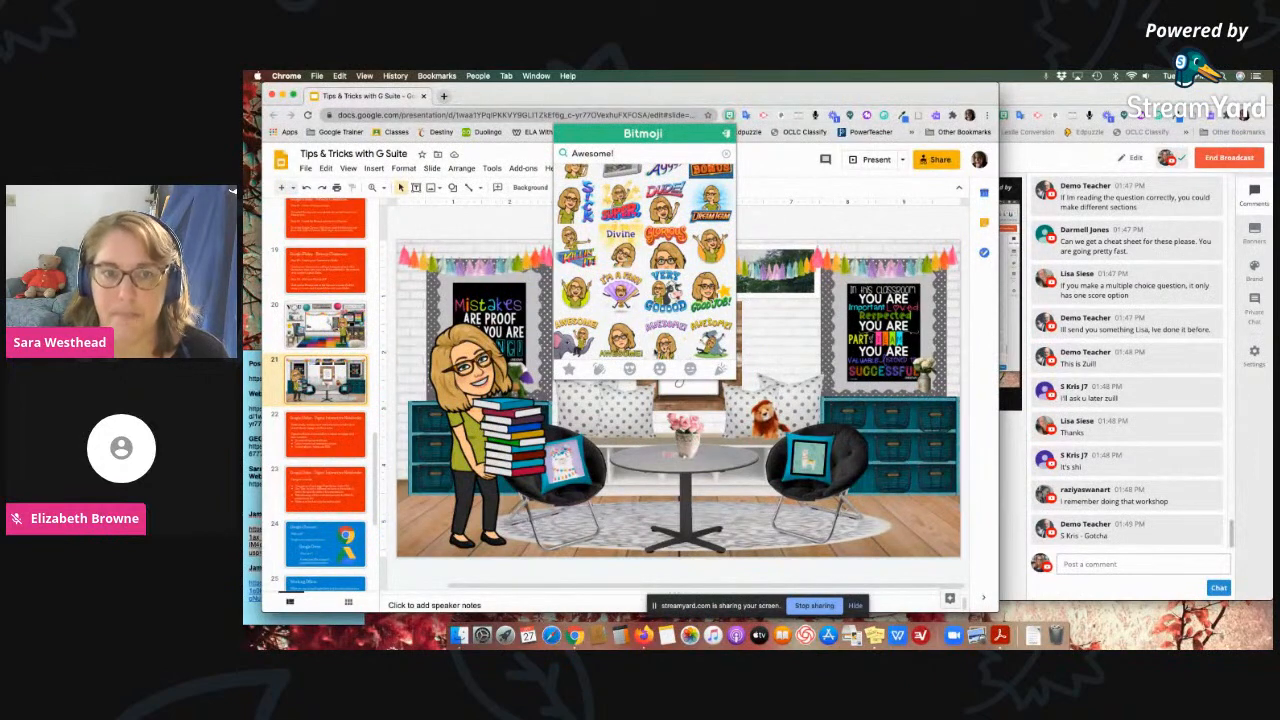
scroll(640, 320, up, 3)
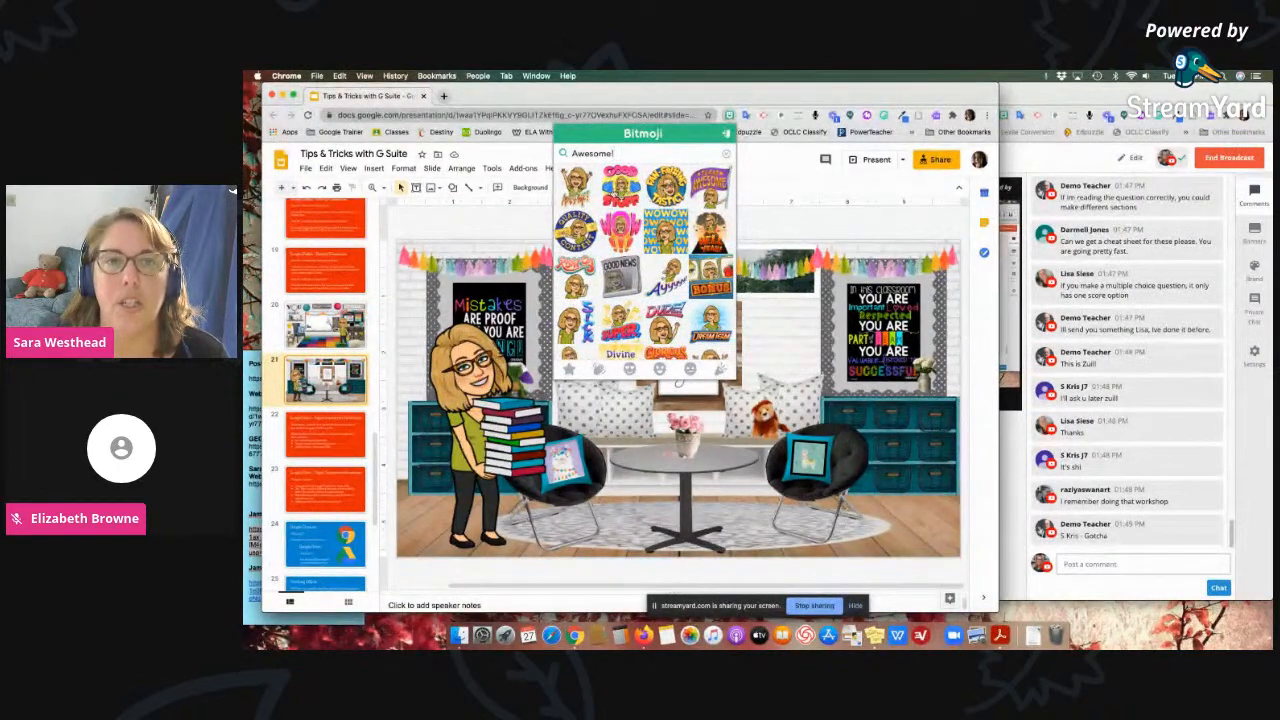
drag(622, 192, 820, 376)
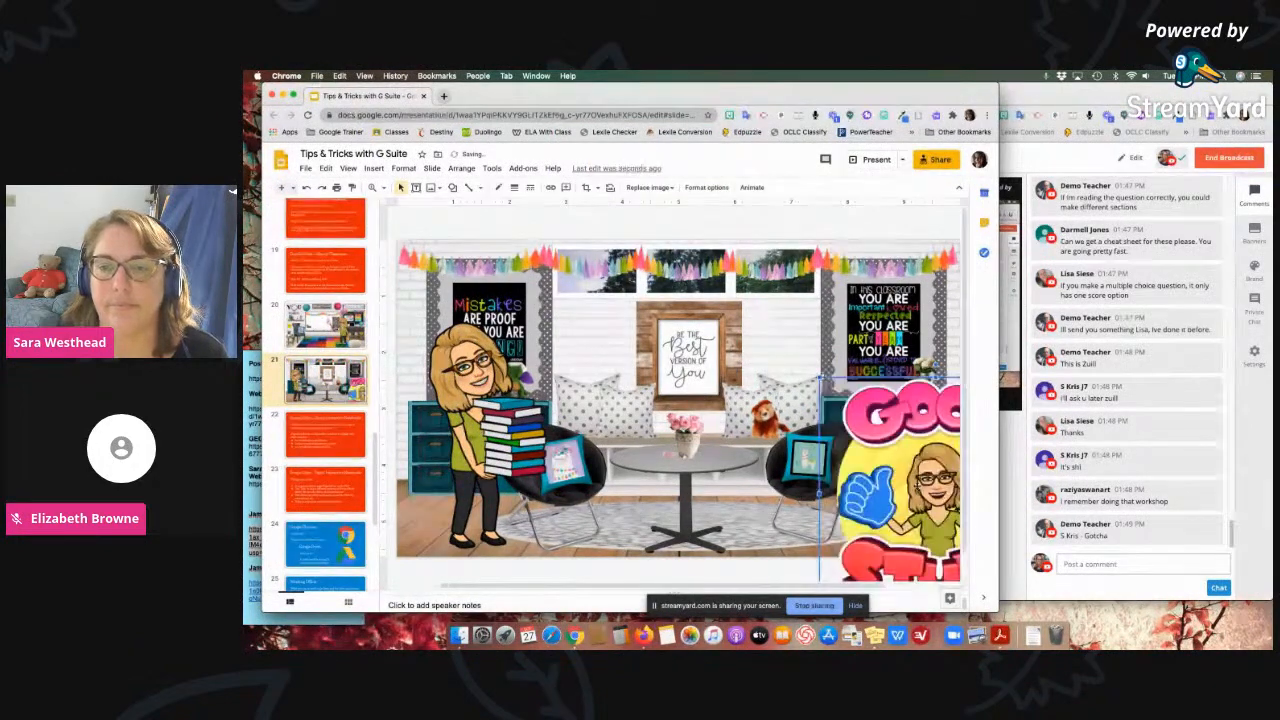
drag(808, 398, 798, 382)
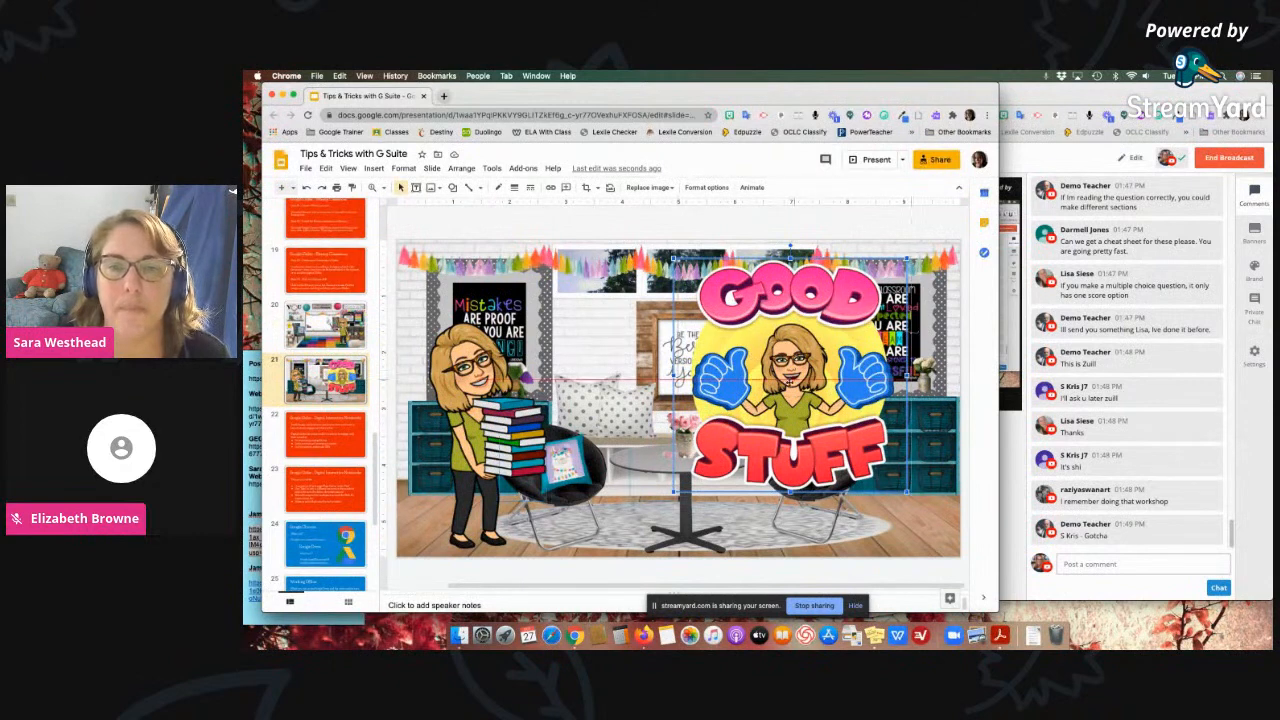
drag(790, 383, 828, 409)
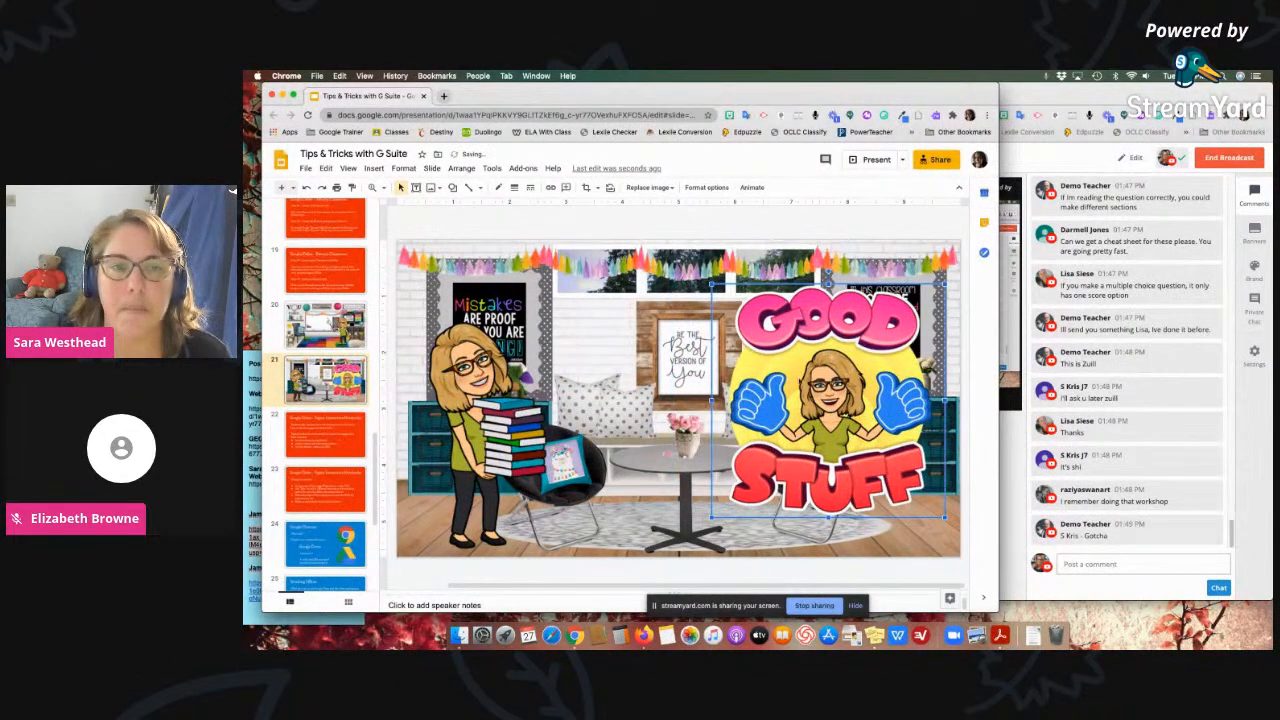
- Look at the link options for the framed quote picture, including linking to slides in this presentation
click(684, 347)
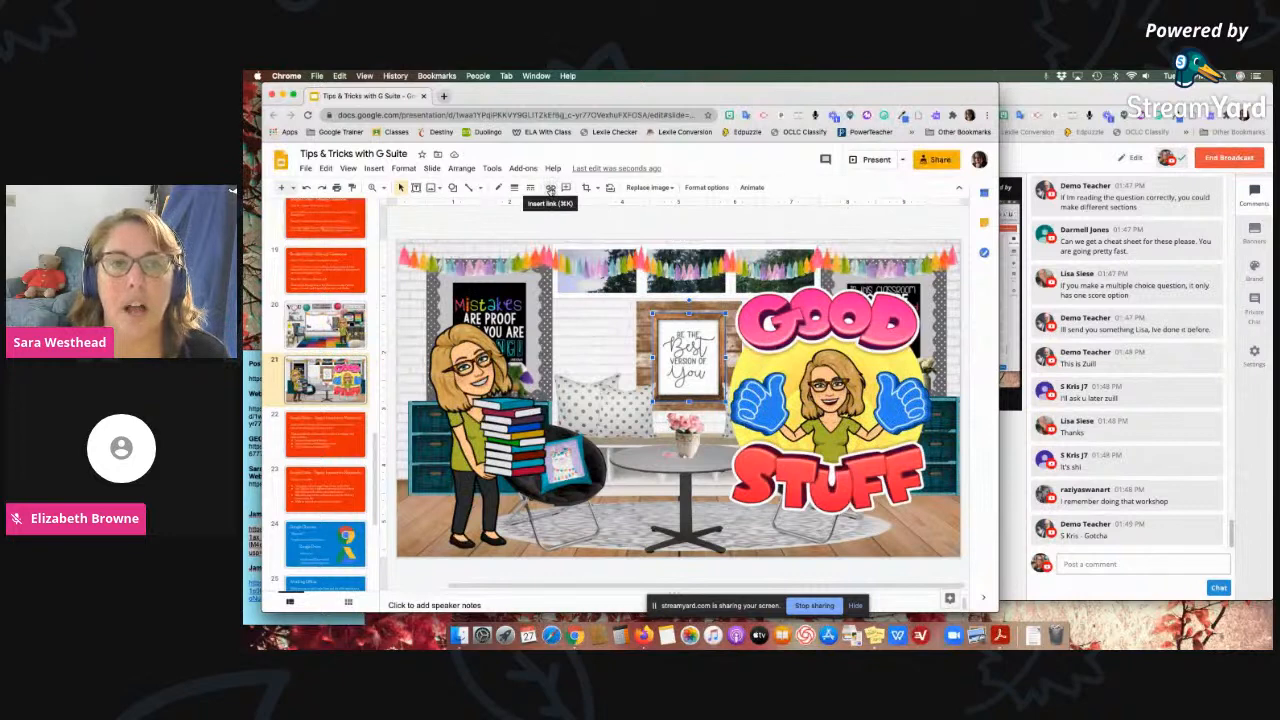
click(550, 189)
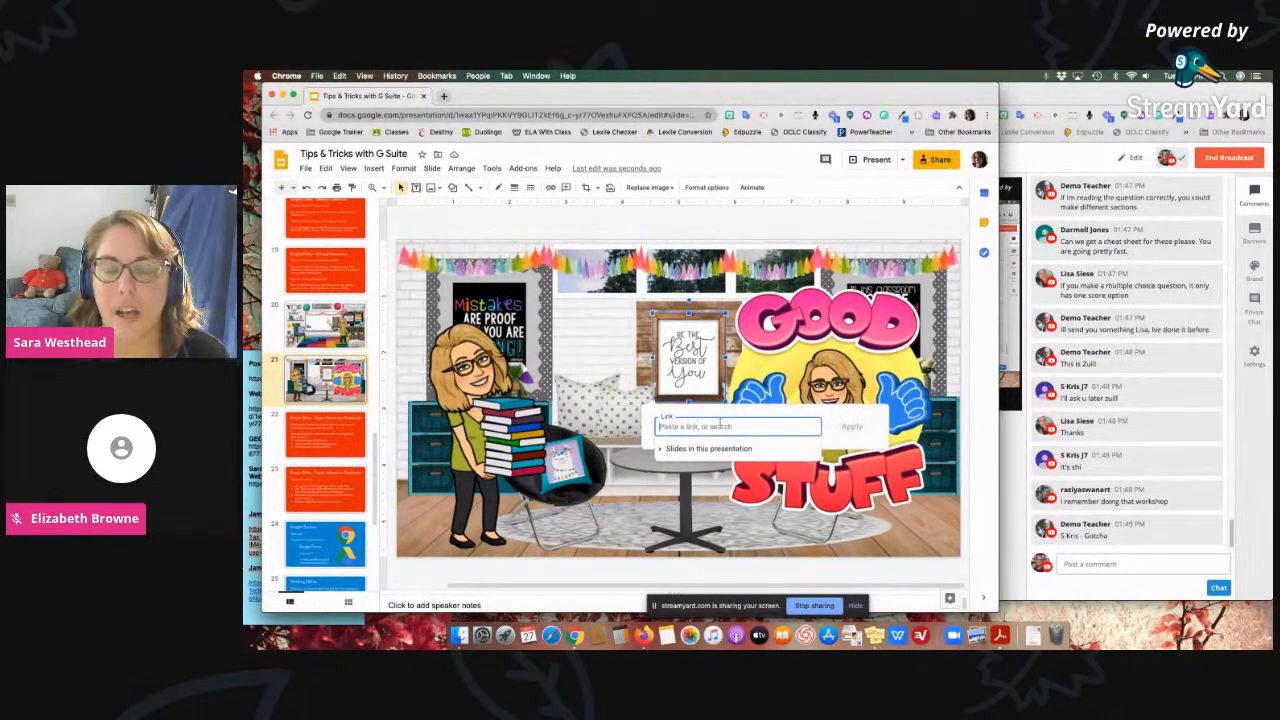
click(661, 449)
scroll(706, 531, down, 5)
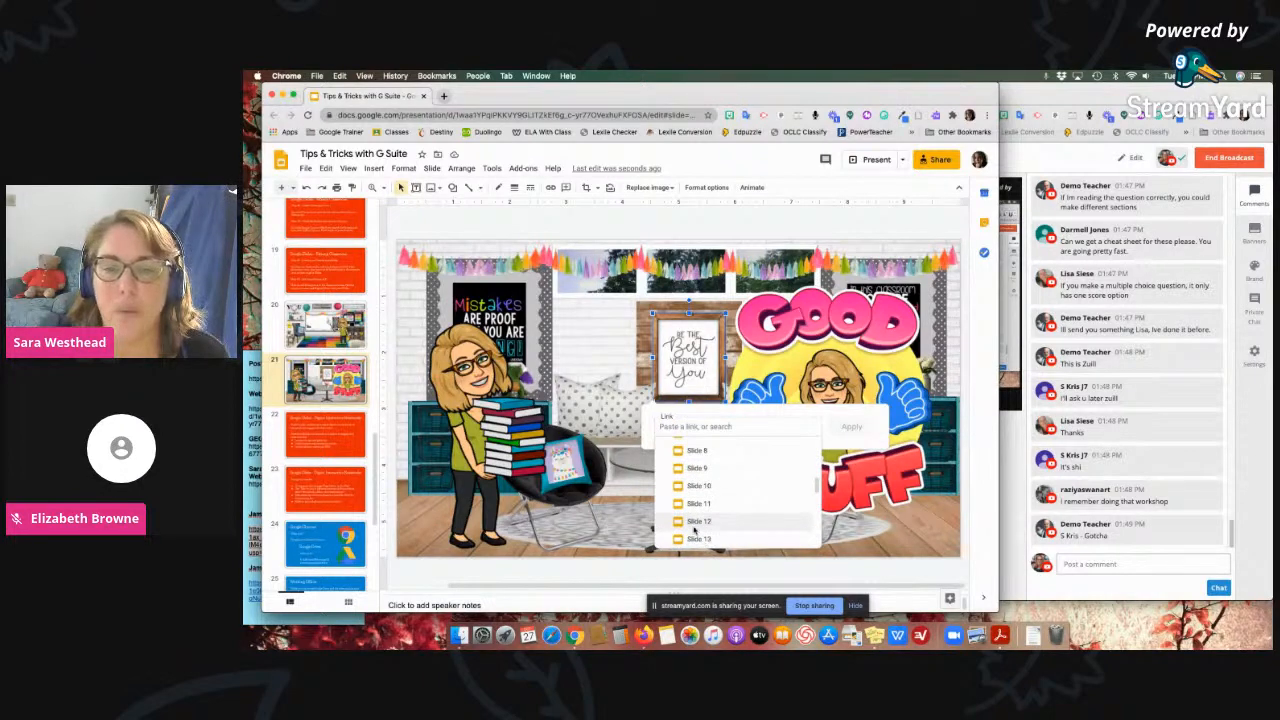
click(699, 426)
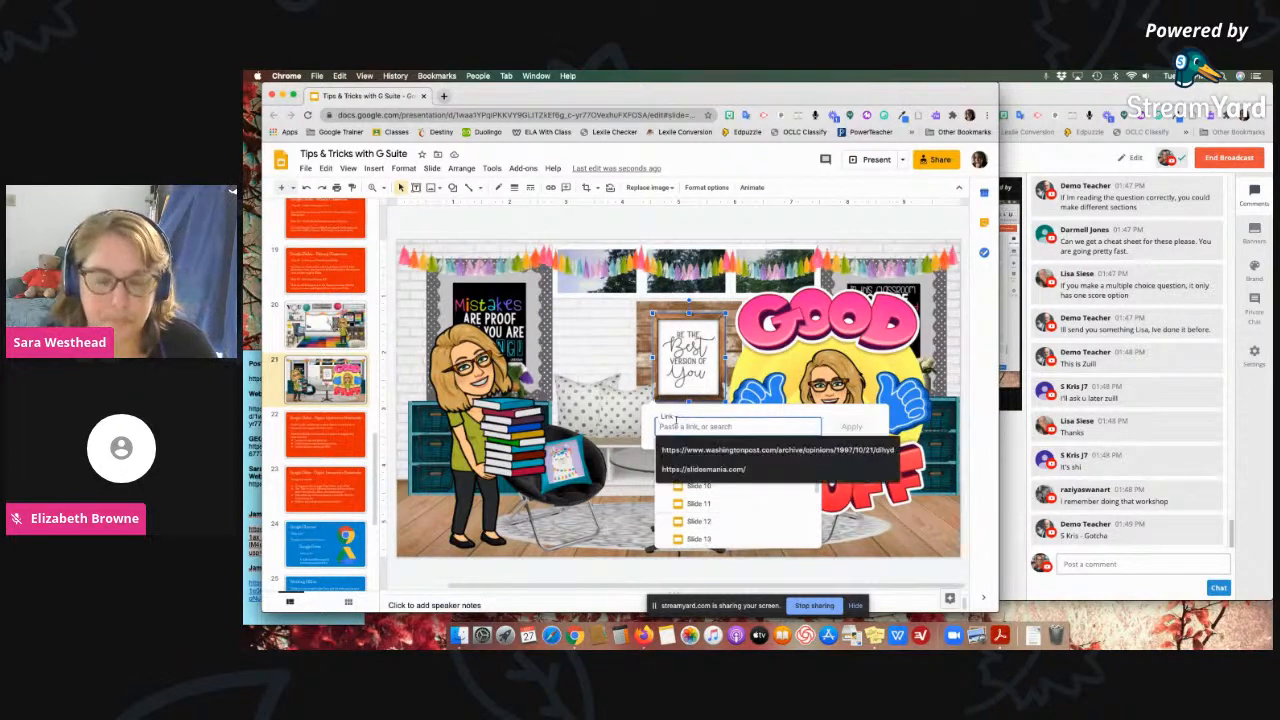
- Link the Bitmoji character holding books to the presenter's personal website address
click(431, 458)
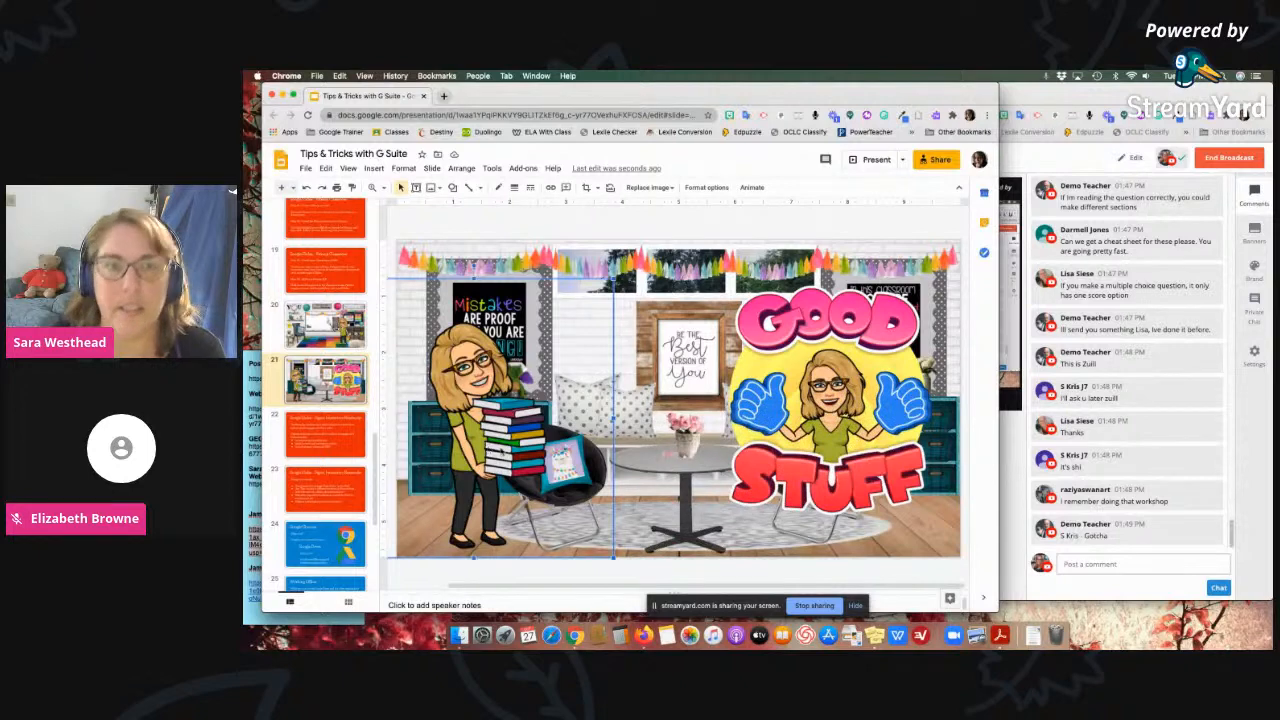
click(551, 188)
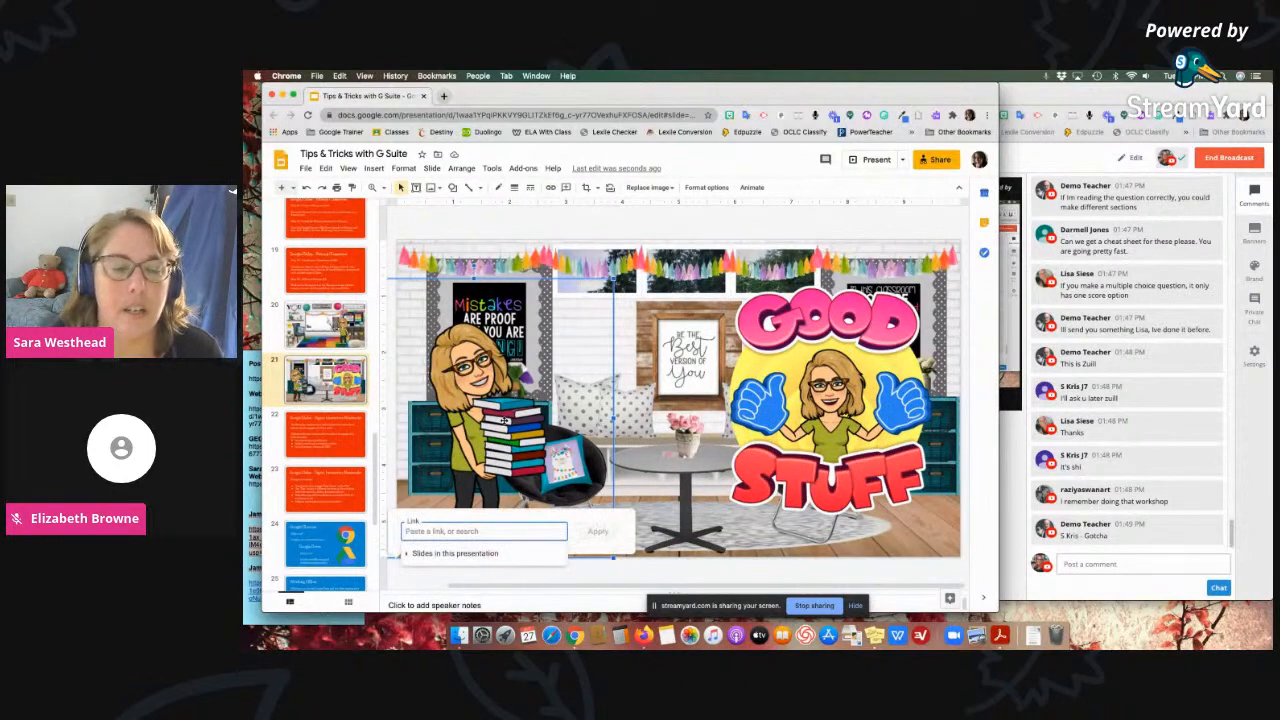
text(www.sal)
key(super+a)
text(http)
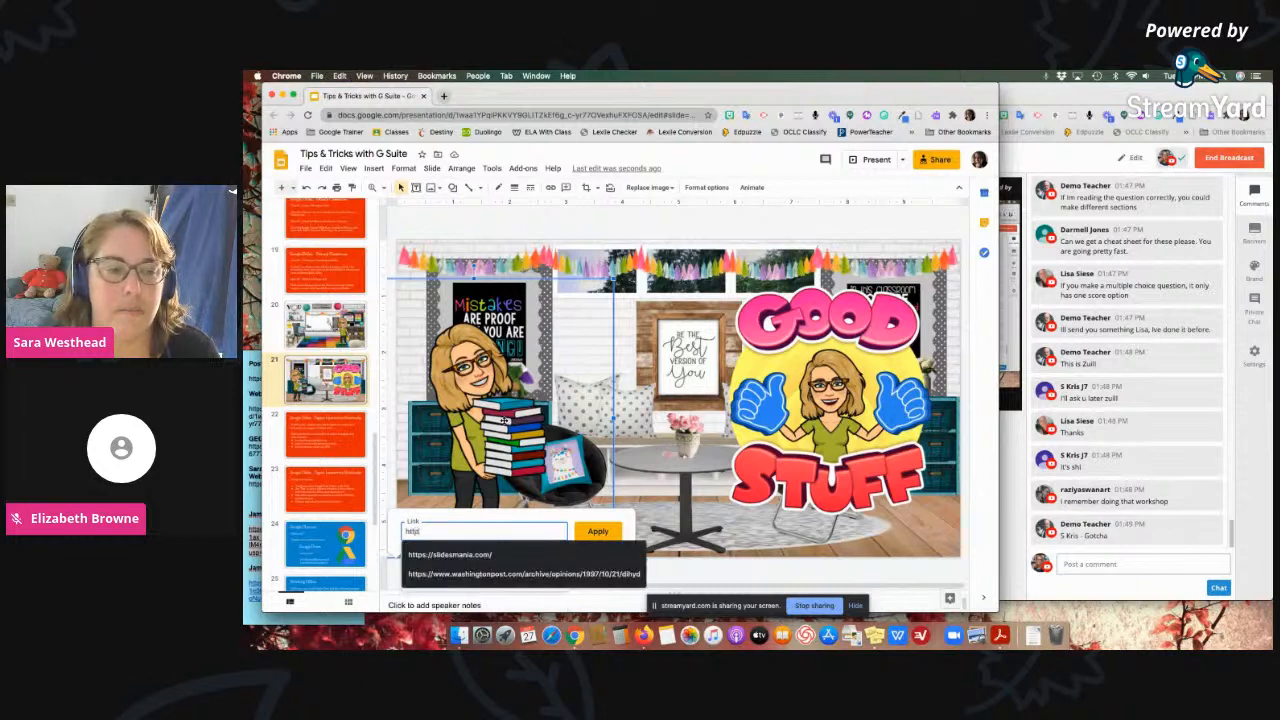
text(s://a)
key(BackSpace)
text(www.sarawei)
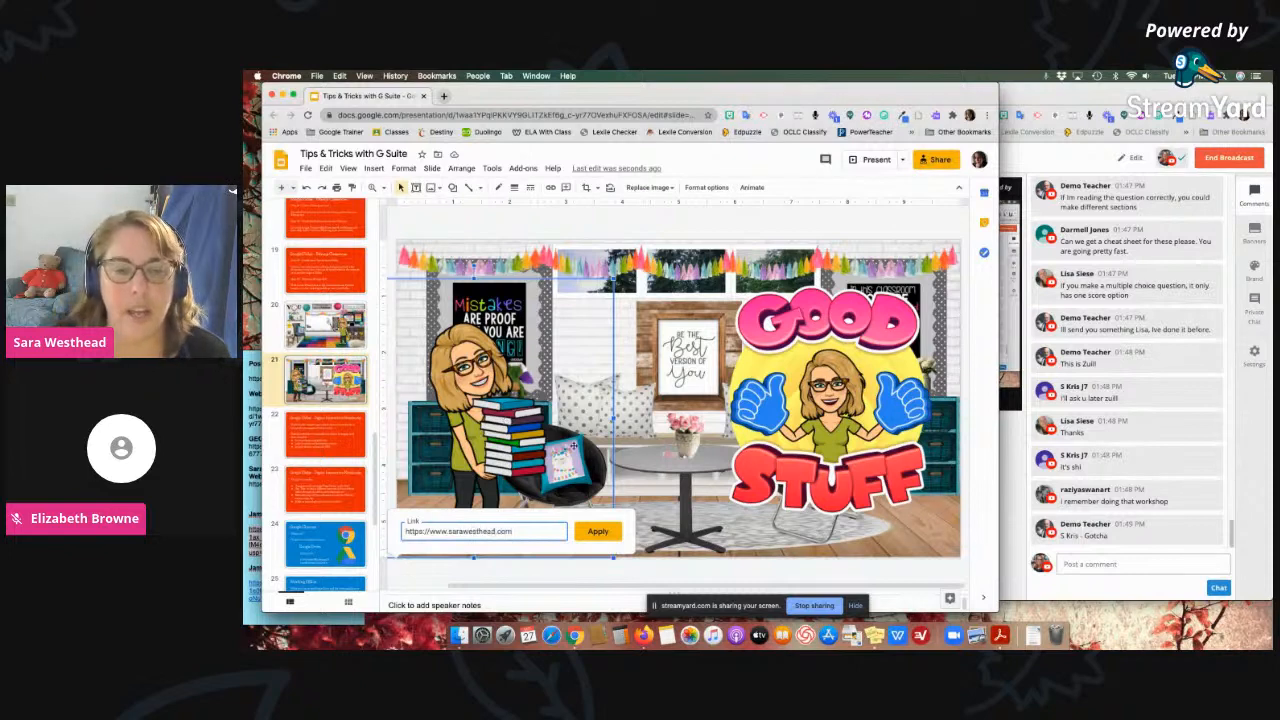
click(597, 531)
click(628, 425)
click(500, 425)
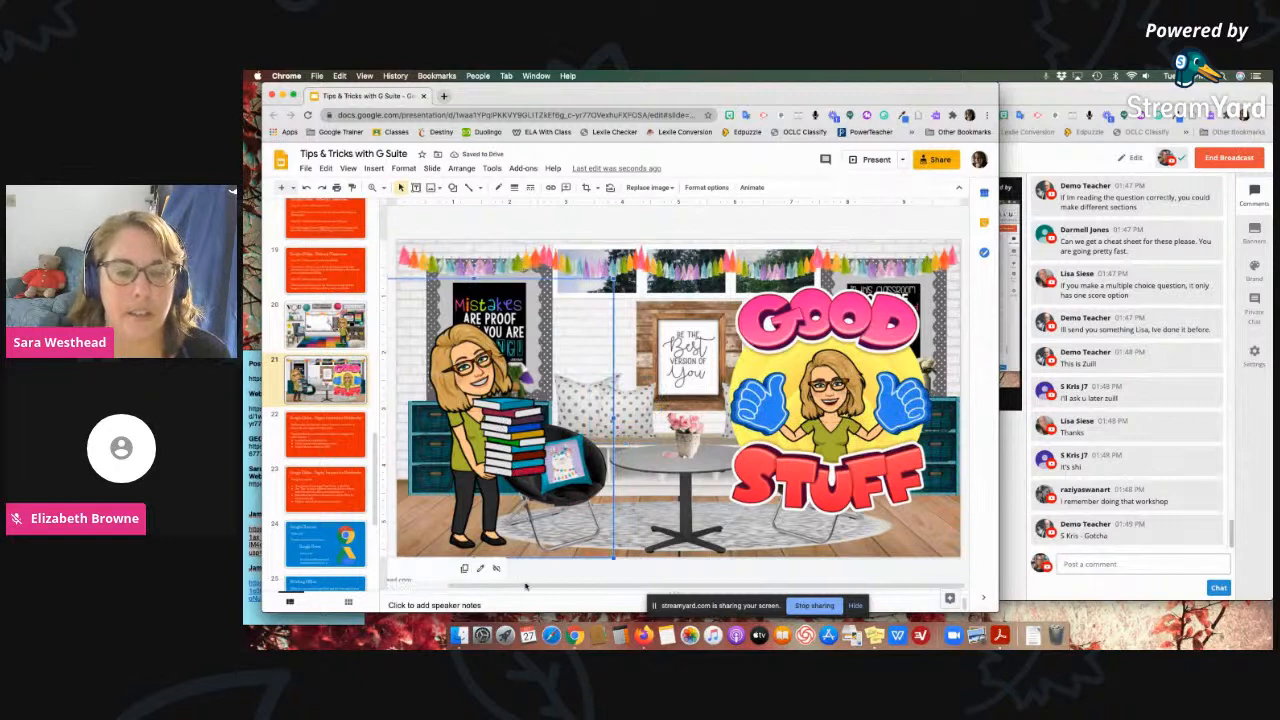
- Zoom the slide to 50% and inspect the website link on the Bitmoji character holding books
drag(489, 588, 426, 590)
scroll(714, 461, down, 2)
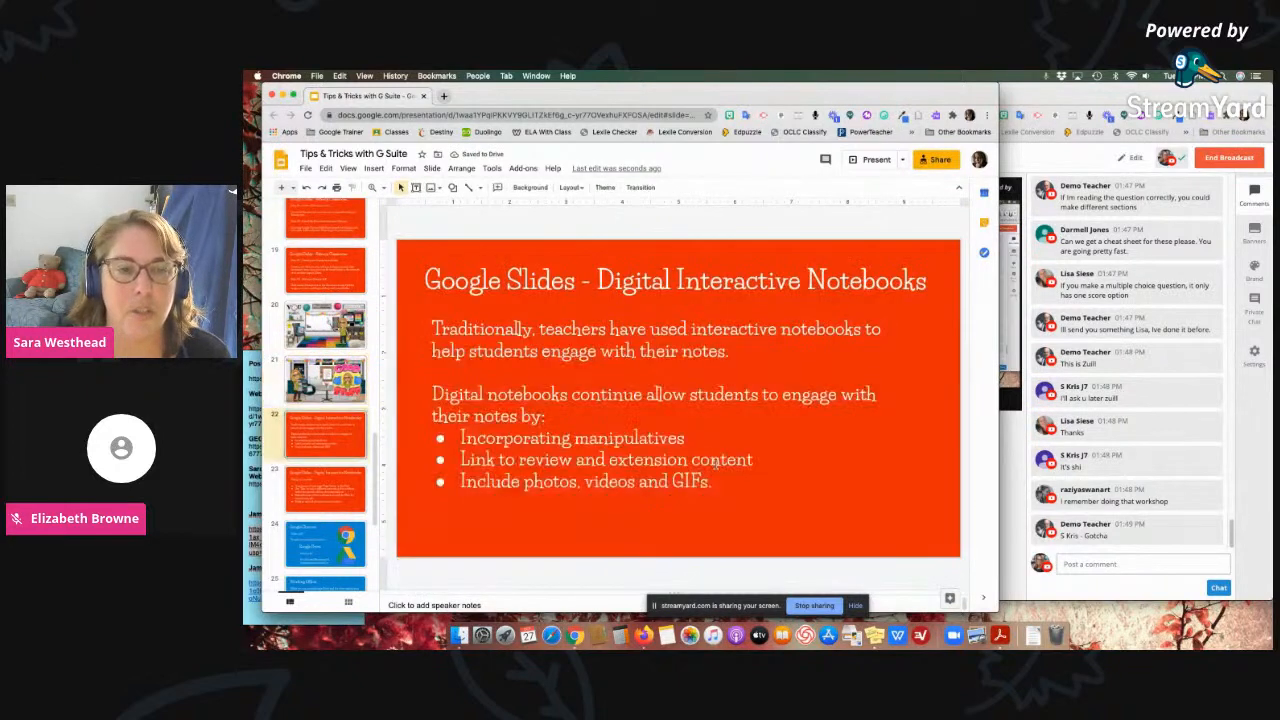
scroll(680, 459, up, 2)
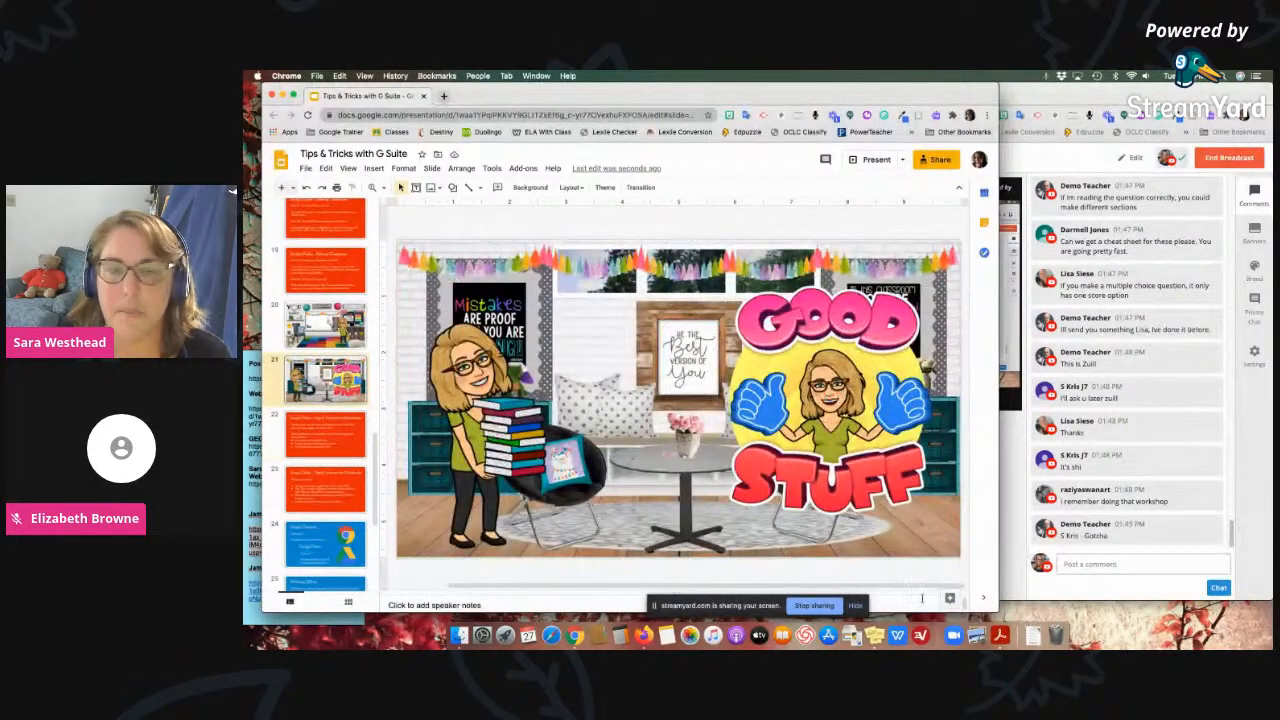
click(390, 188)
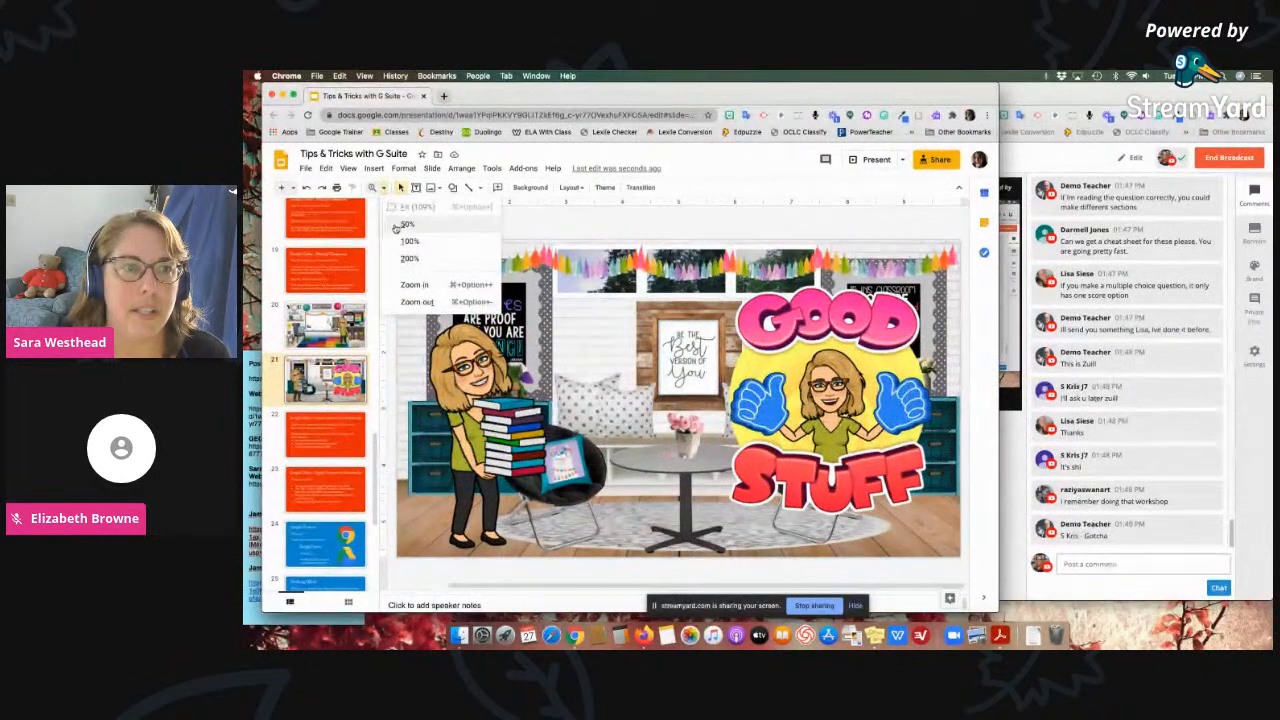
click(395, 224)
click(580, 418)
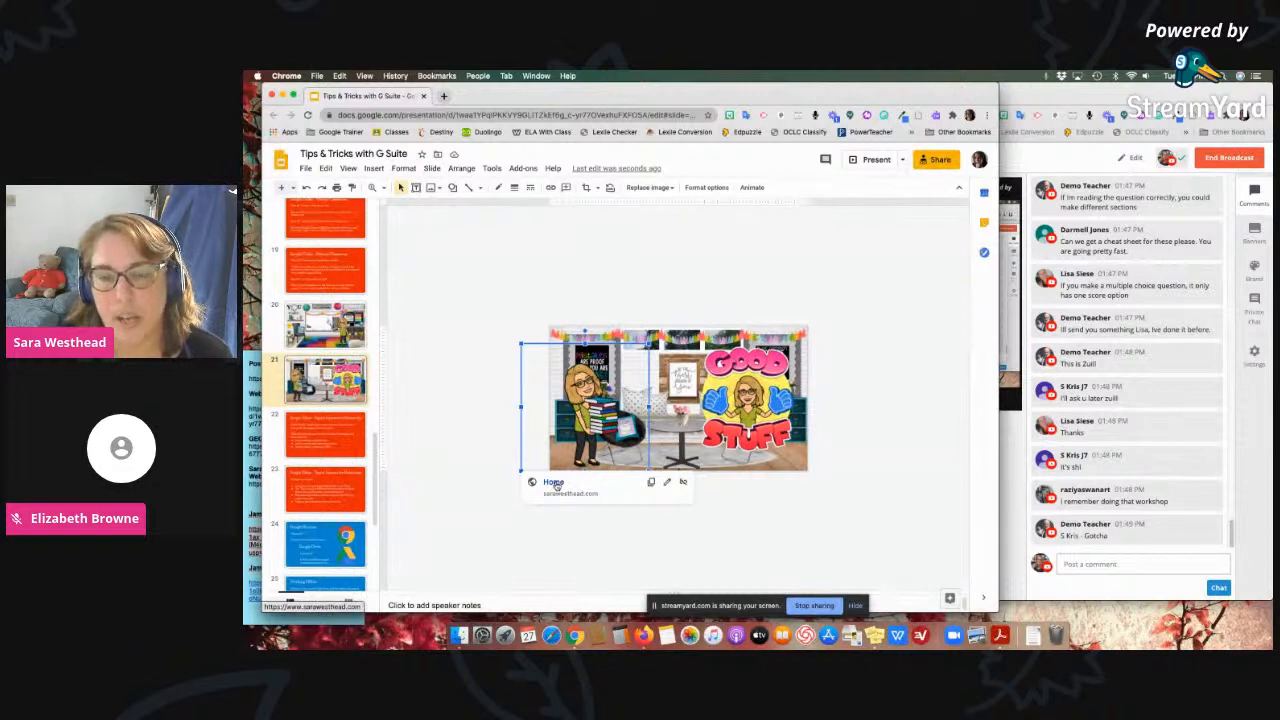
- Delete the "Good Stuff" sticker from the classroom slide and zoom the slide back to fit
click(705, 523)
click(769, 395)
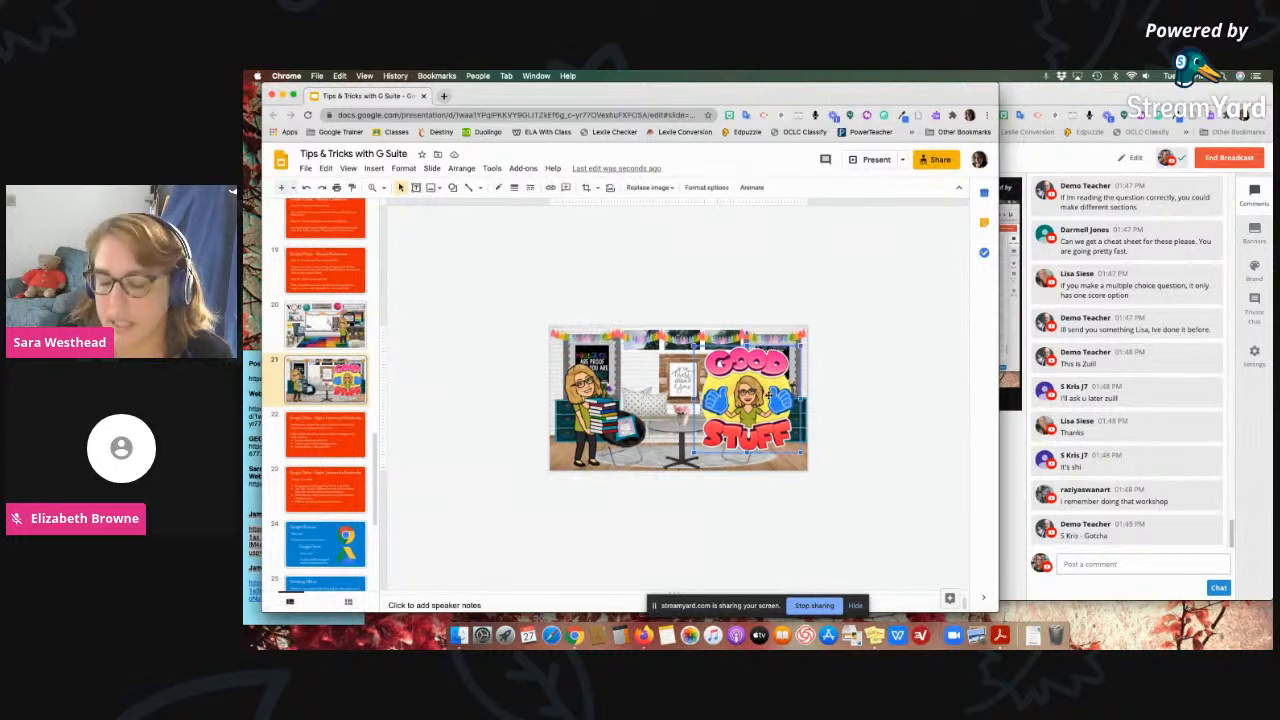
key(Delete)
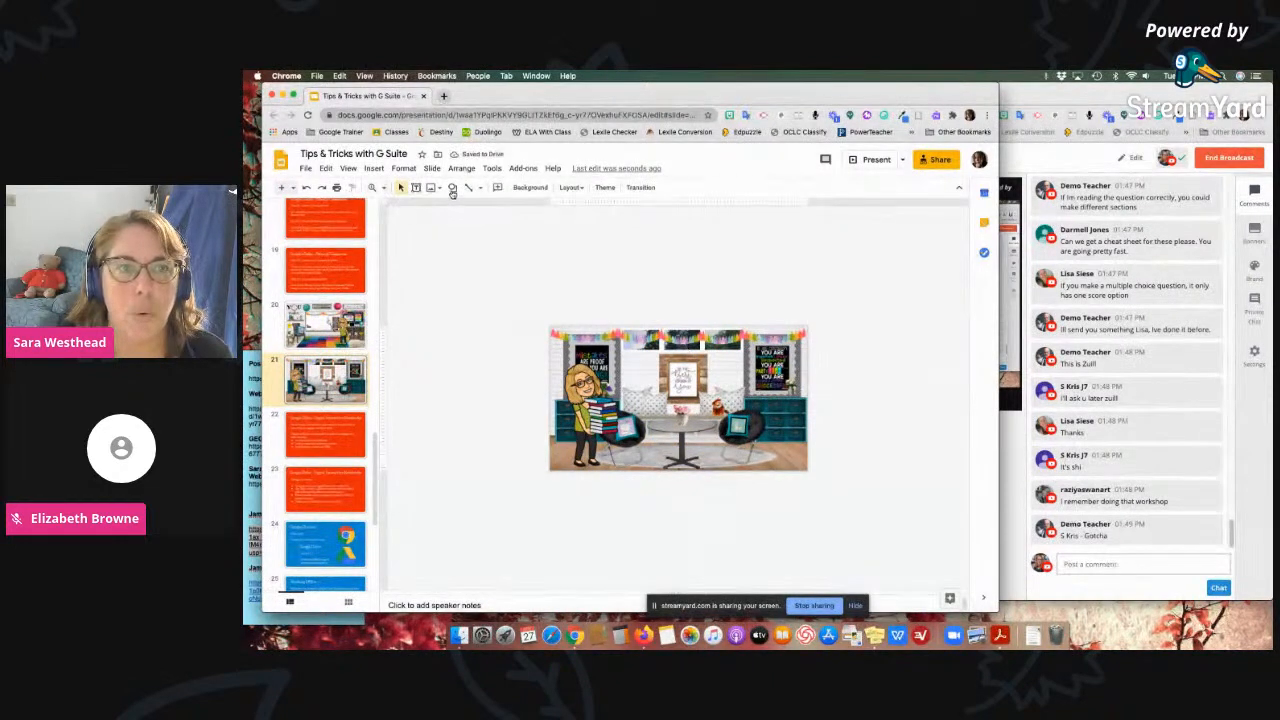
click(383, 189)
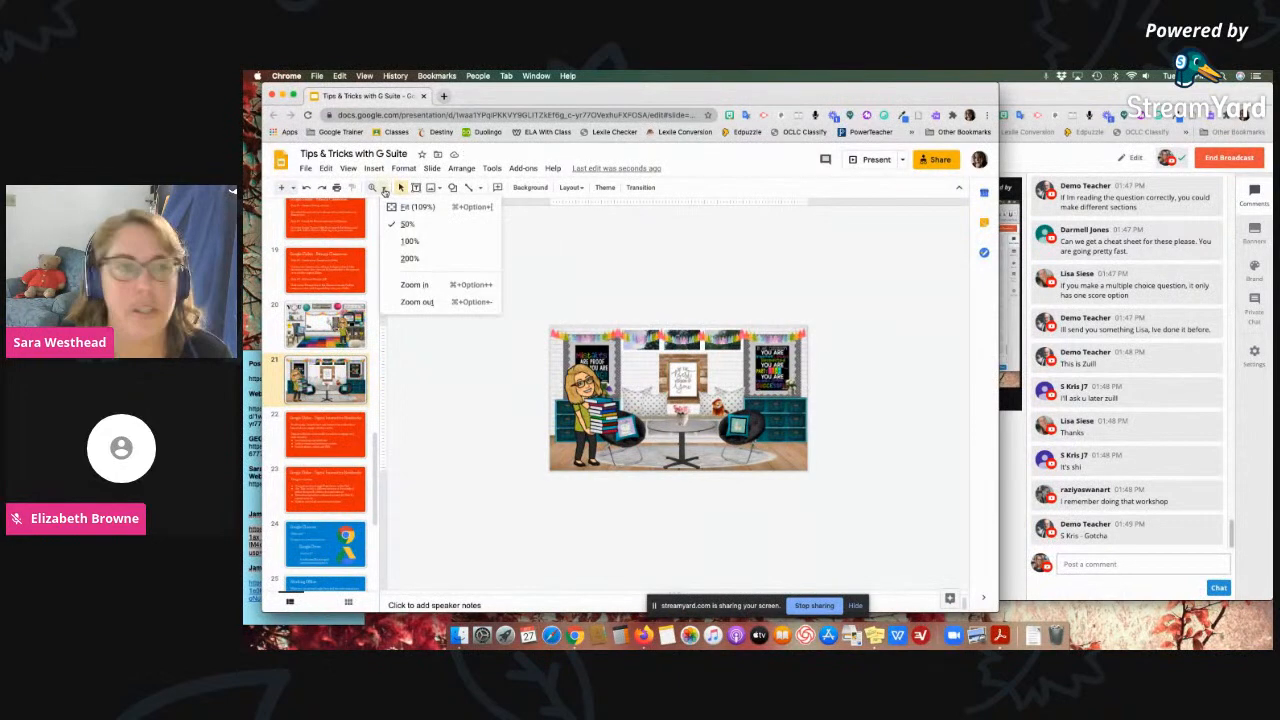
click(410, 207)
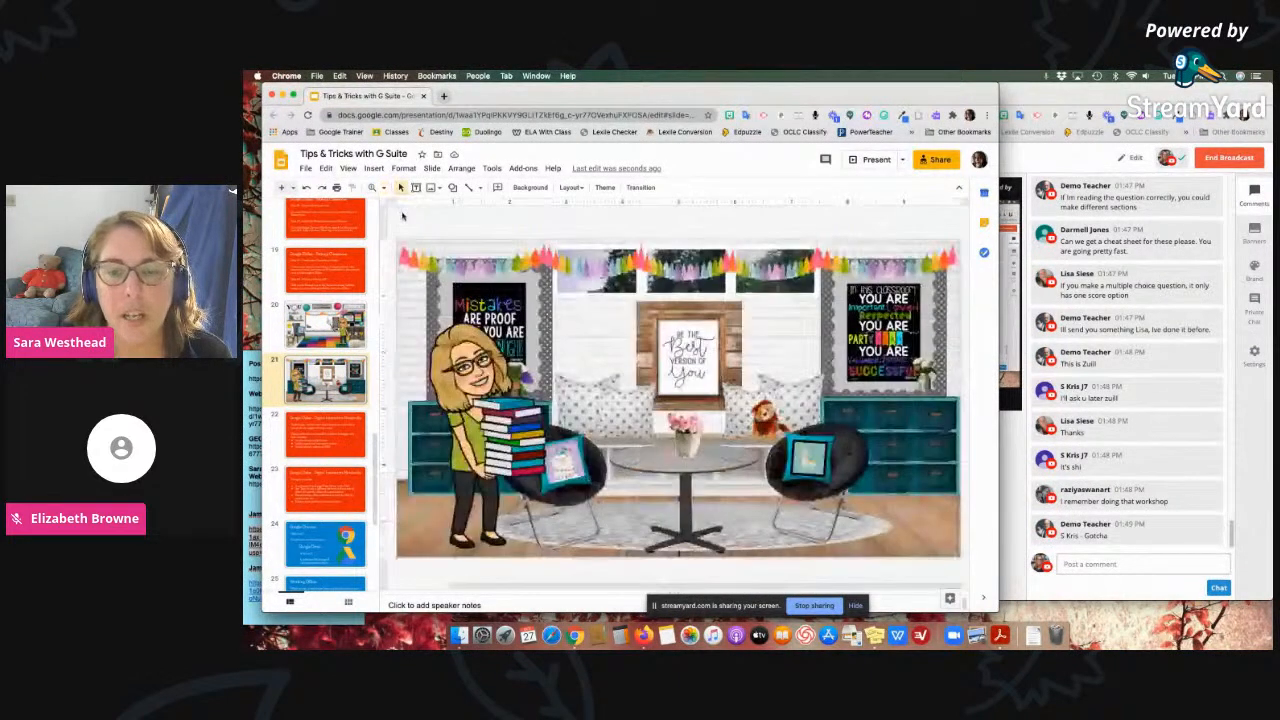
- Search YouTube for "complex sentences" and insert the Grammar Monster "Complex Sentence" video on the classroom slide
click(373, 168)
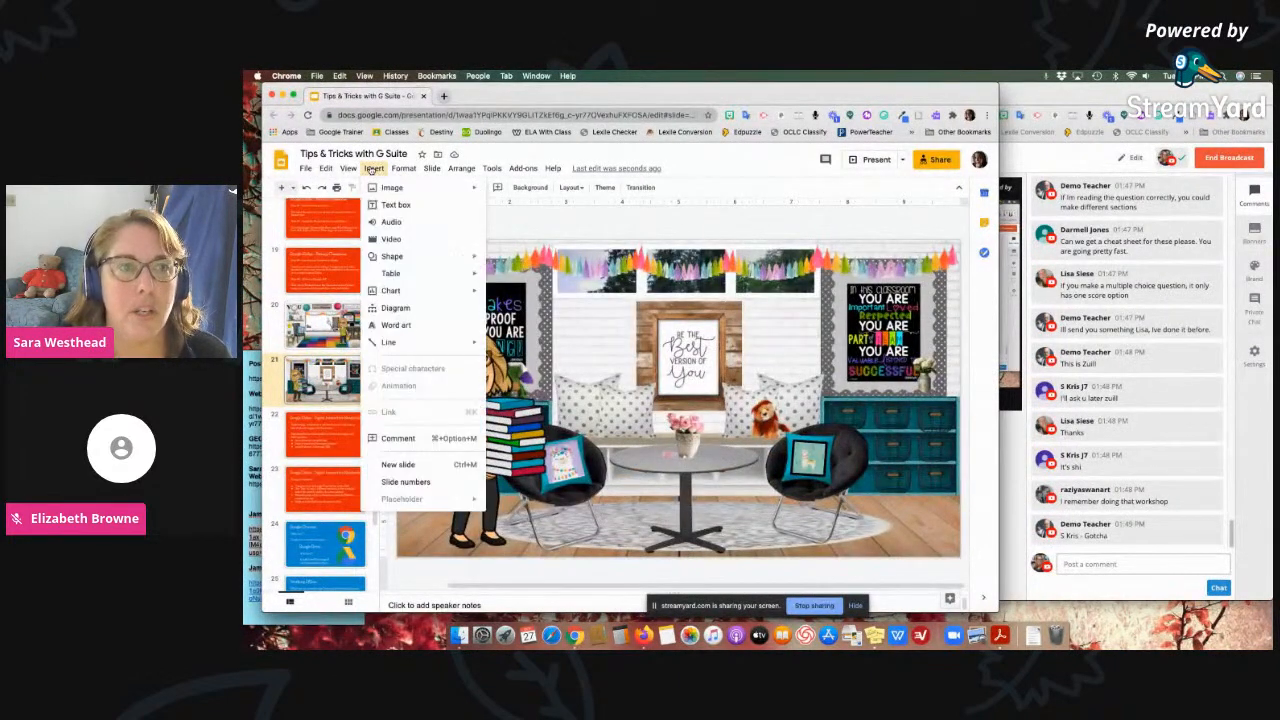
click(388, 238)
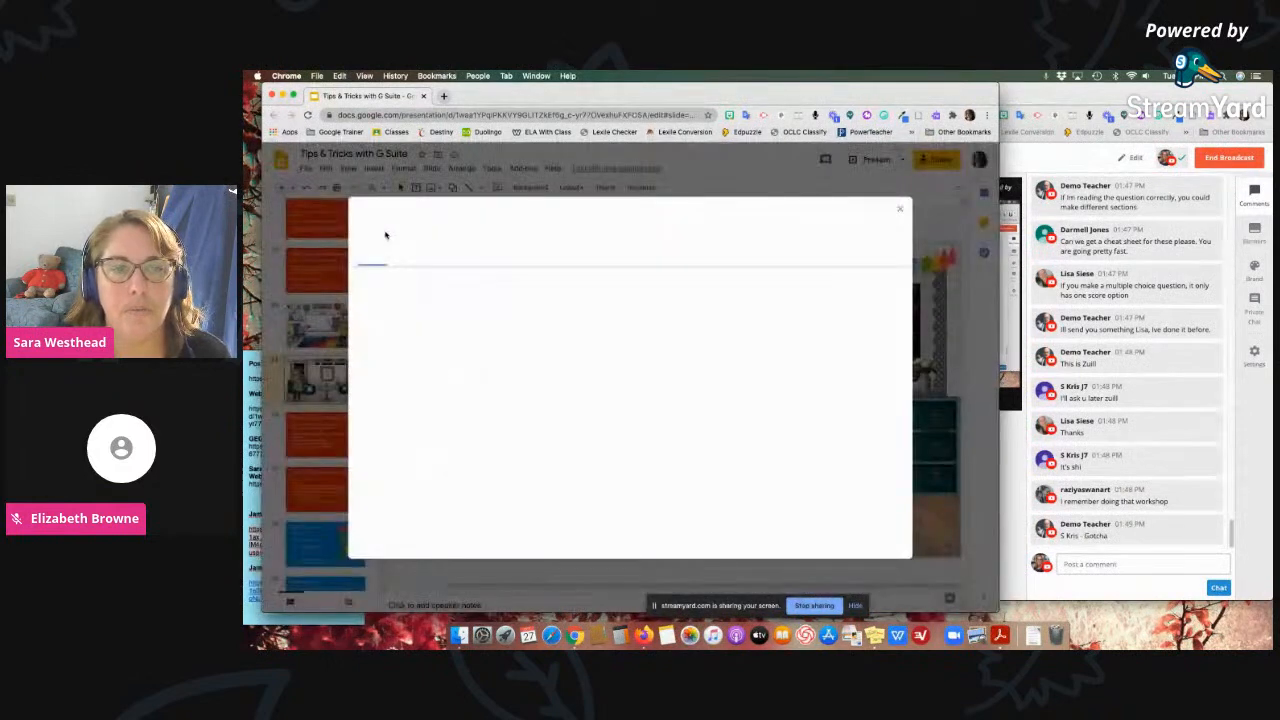
click(431, 284)
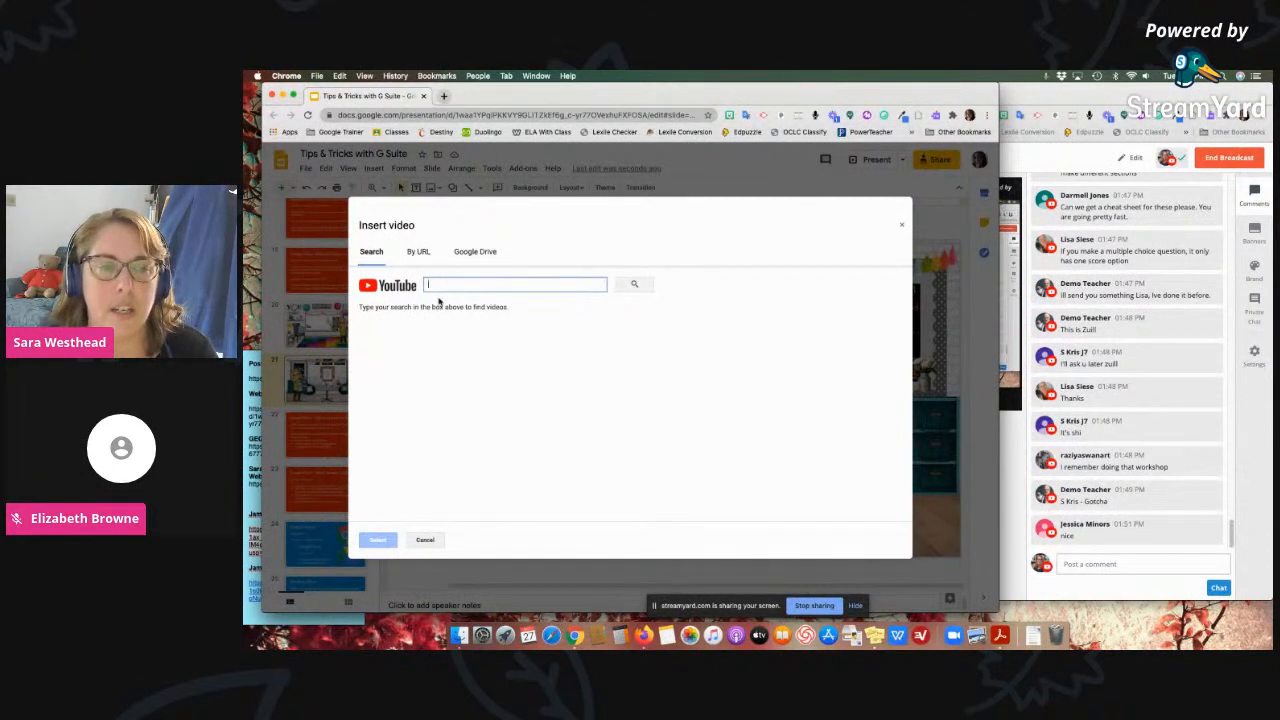
text(complex sentences)
click(634, 290)
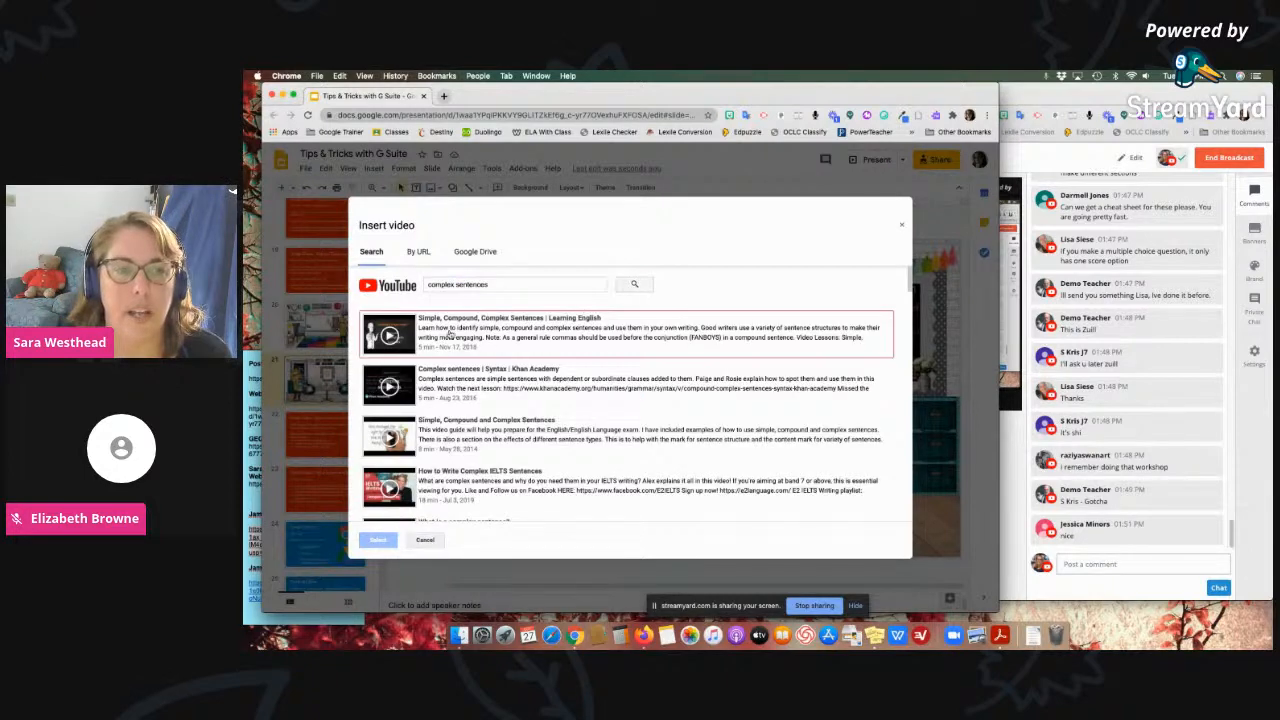
scroll(449, 414, down, 1)
scroll(449, 414, down, 5)
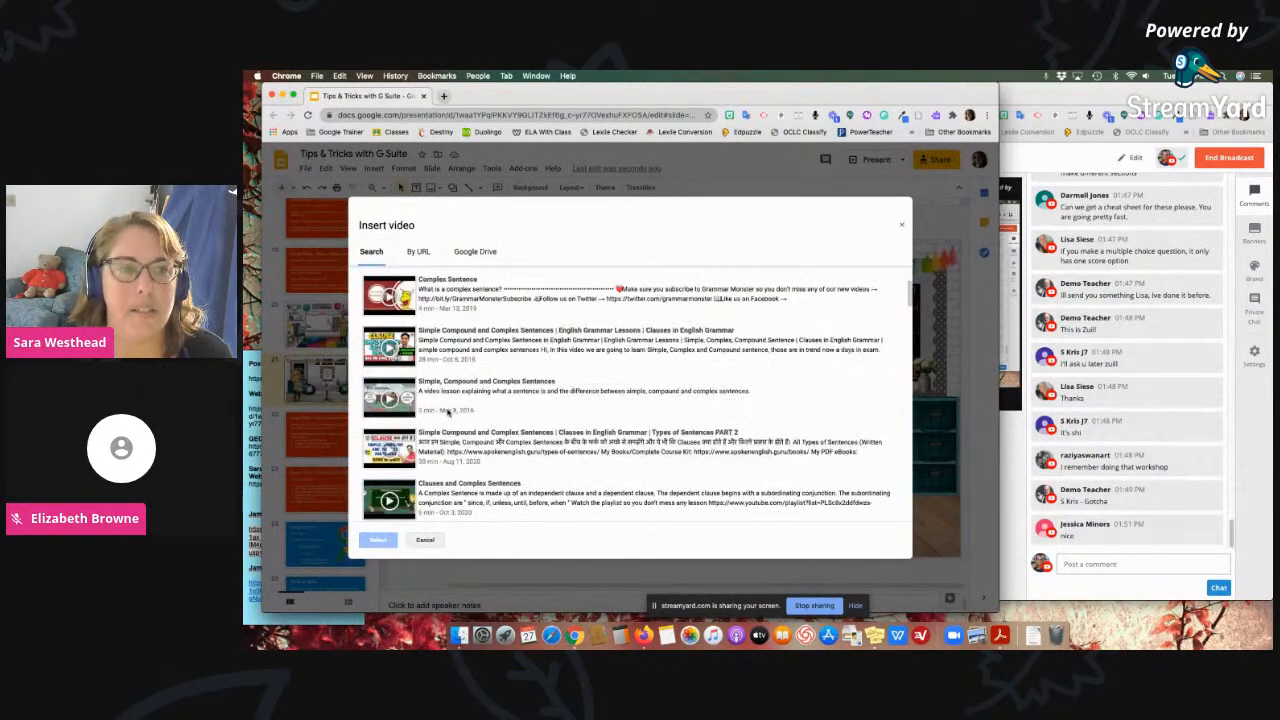
click(451, 289)
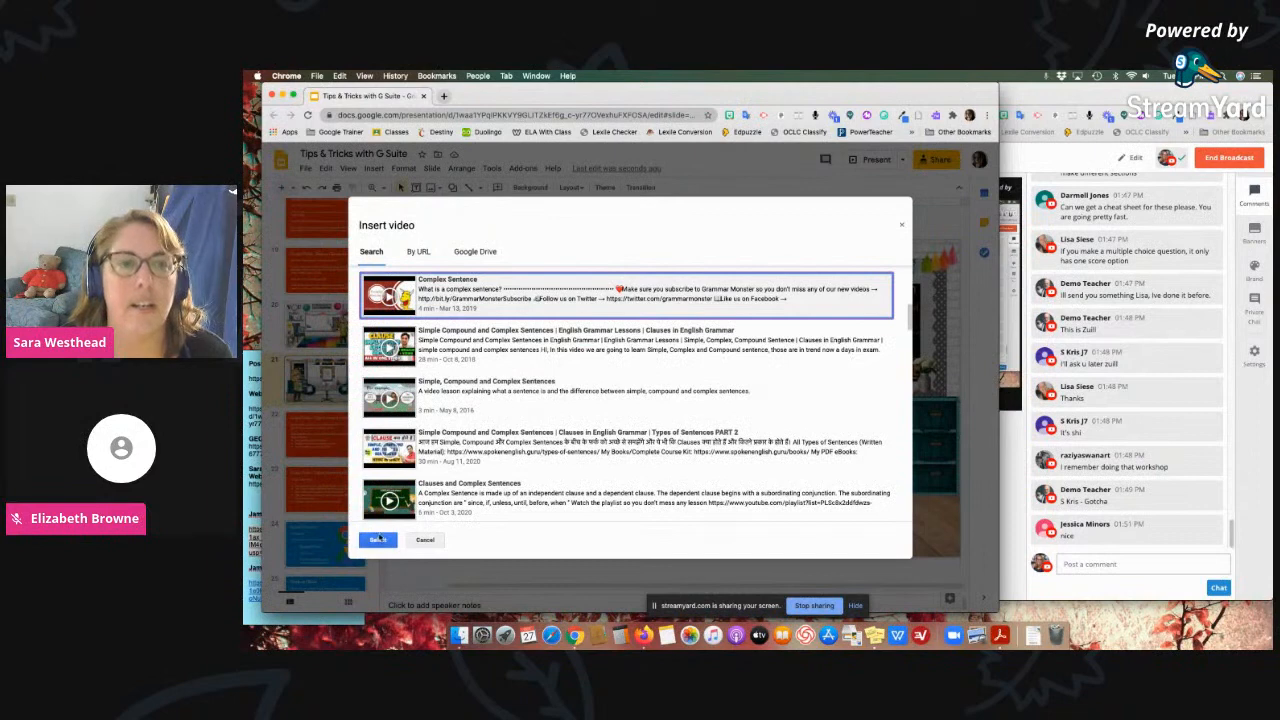
click(377, 539)
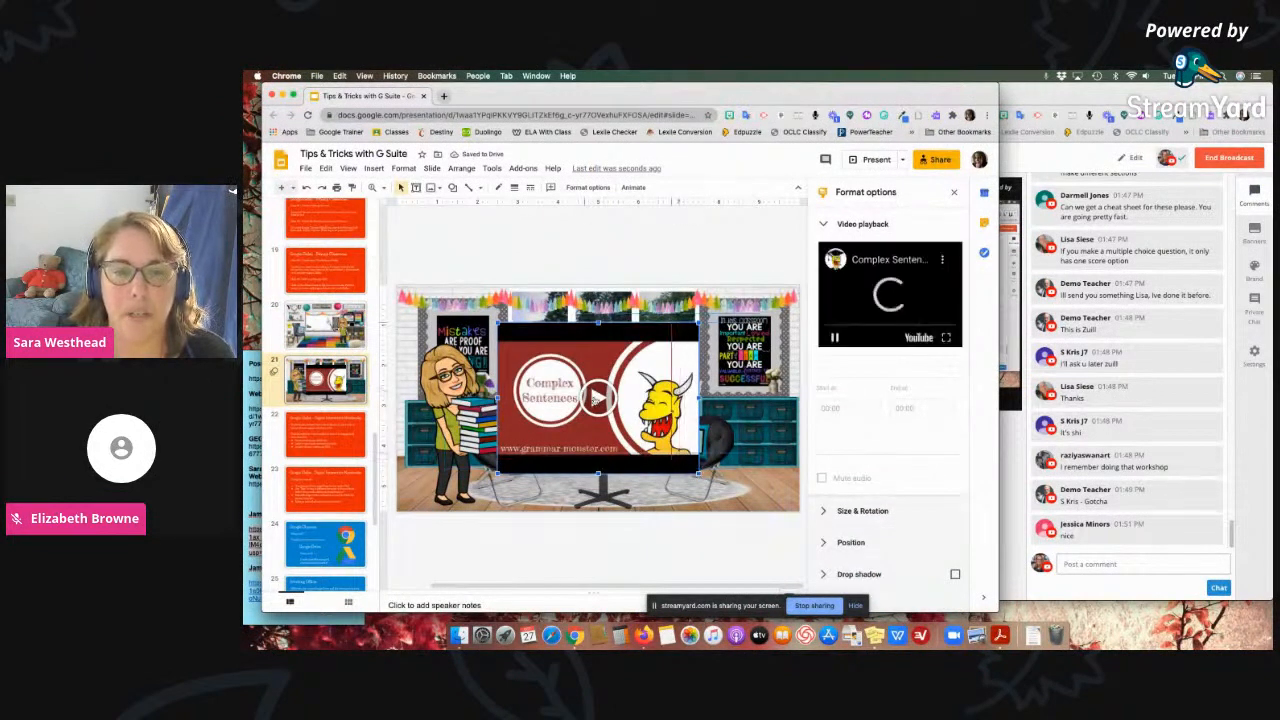
- Shrink the complex sentences video, place it over the right half of the classroom, and close its format options
drag(618, 348, 702, 338)
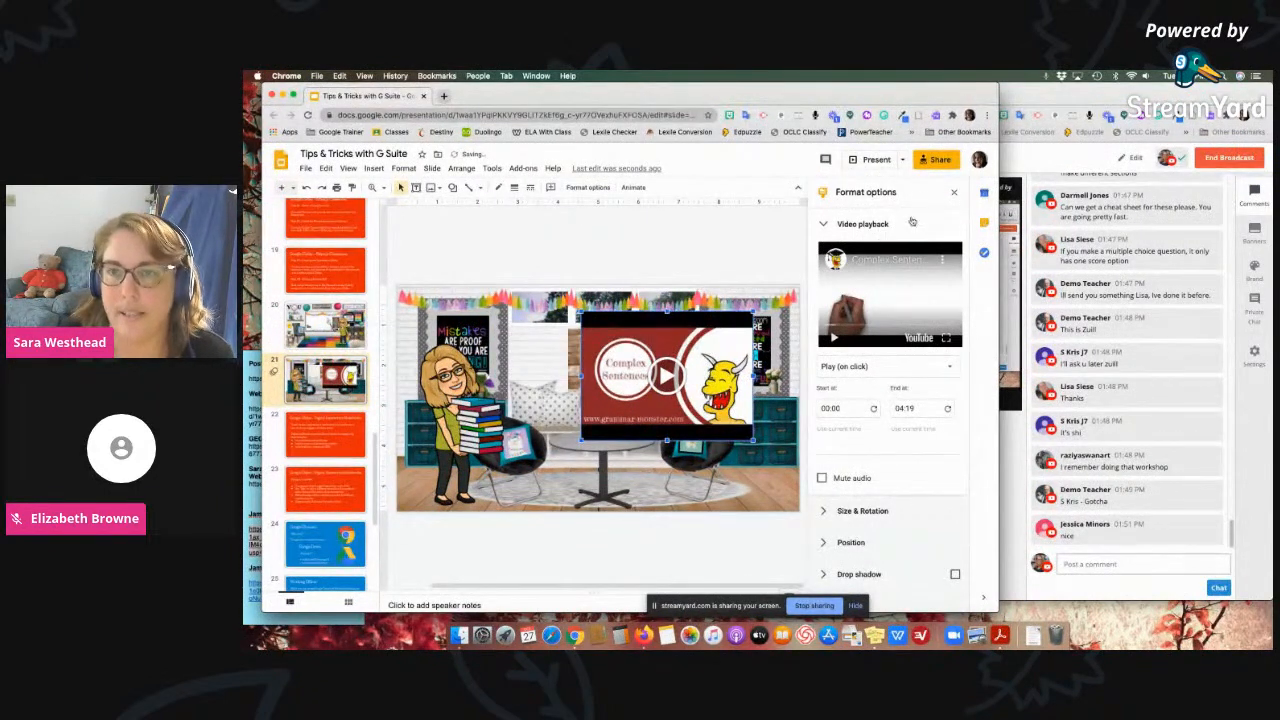
click(953, 193)
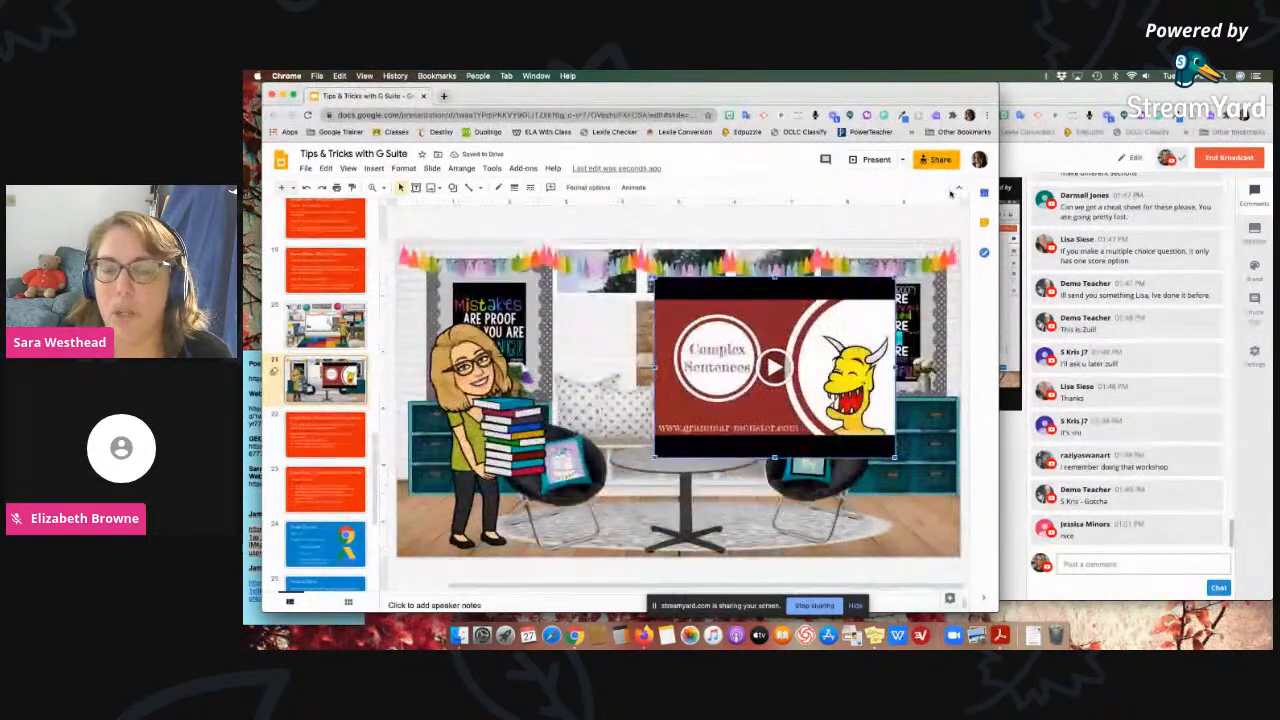
- Check the StreamYard broadcast window, return to the classroom slide and deselect the video
click(1010, 555)
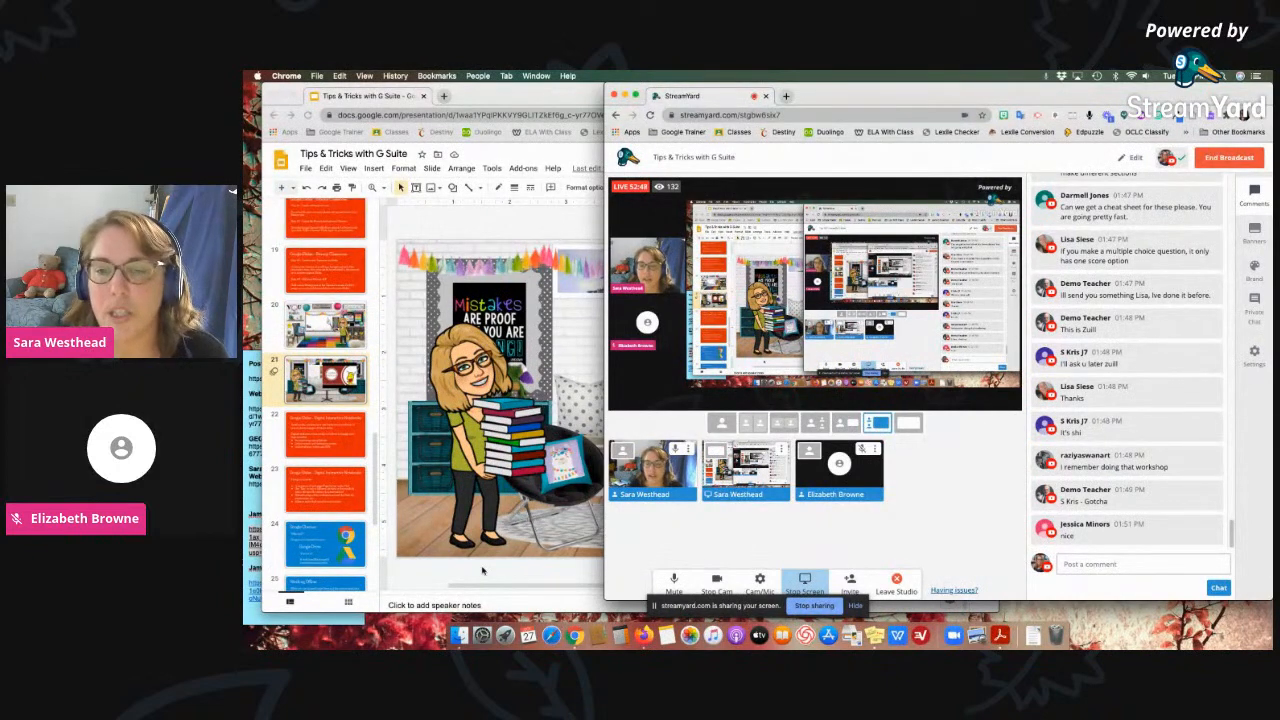
click(545, 537)
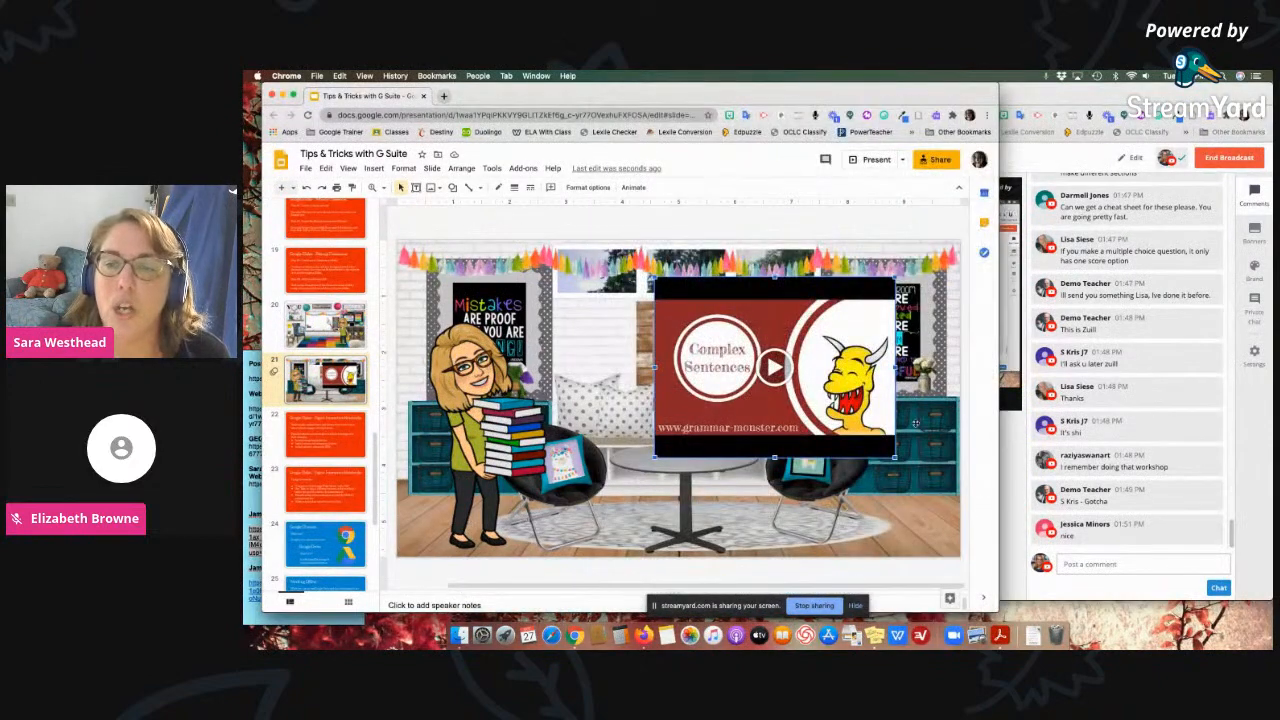
click(684, 236)
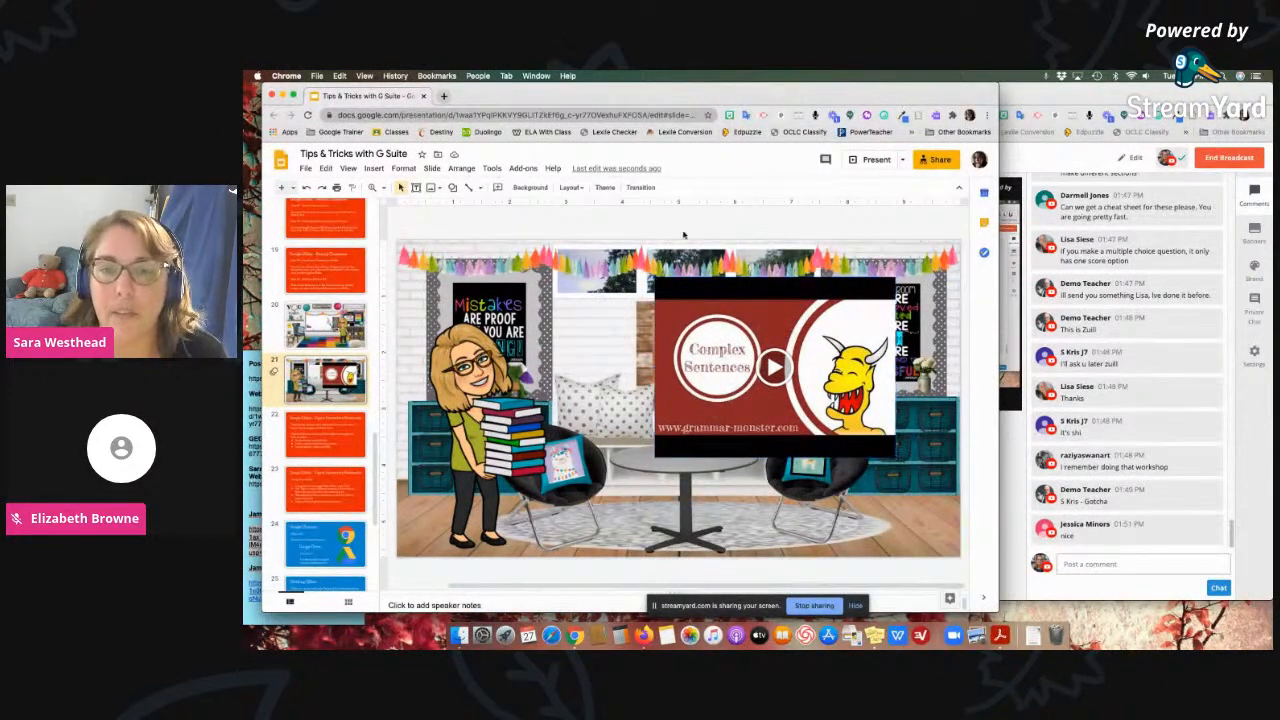
- Move the complex sentences video down toward the table and delete it from the classroom slide
click(845, 345)
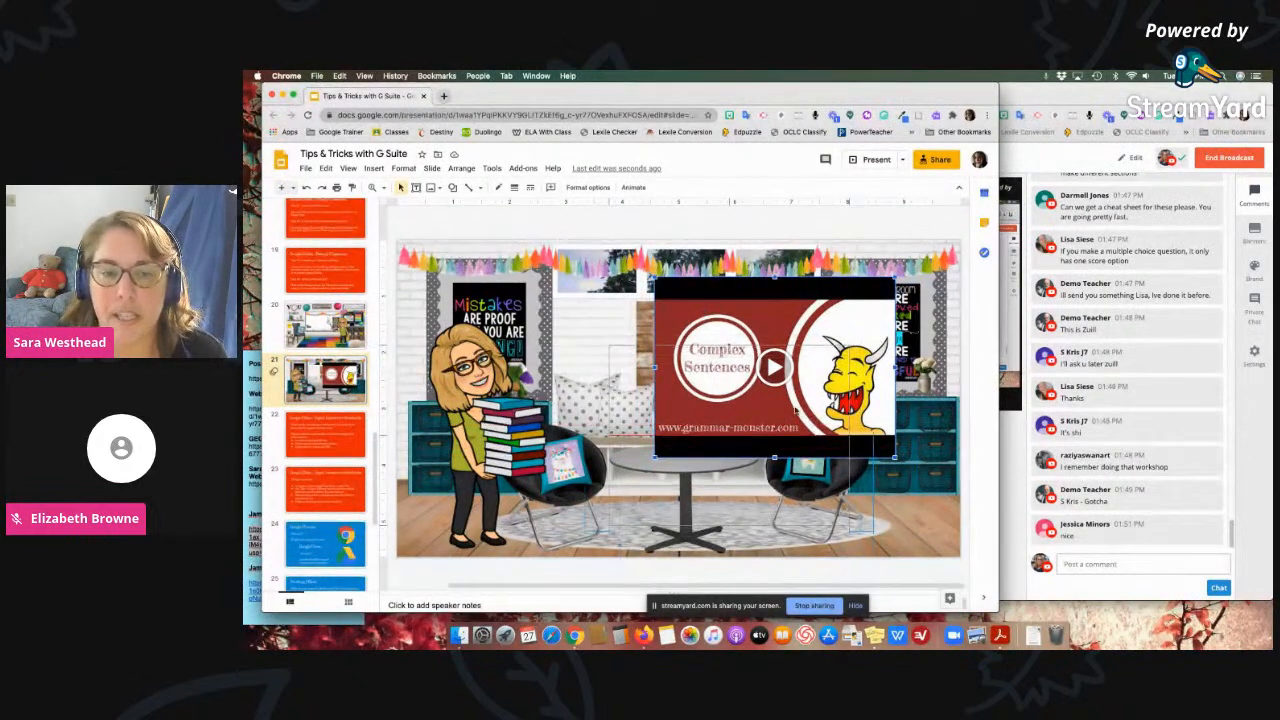
drag(798, 410, 739, 478)
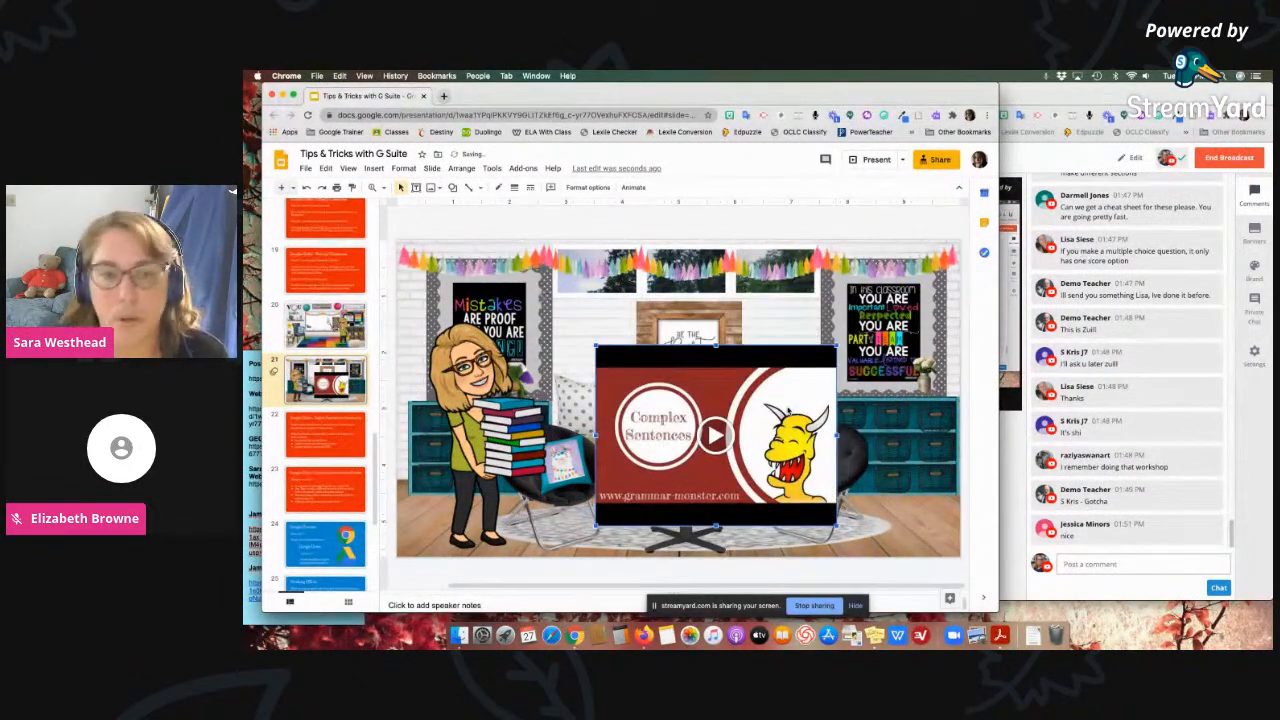
key(BackSpace)
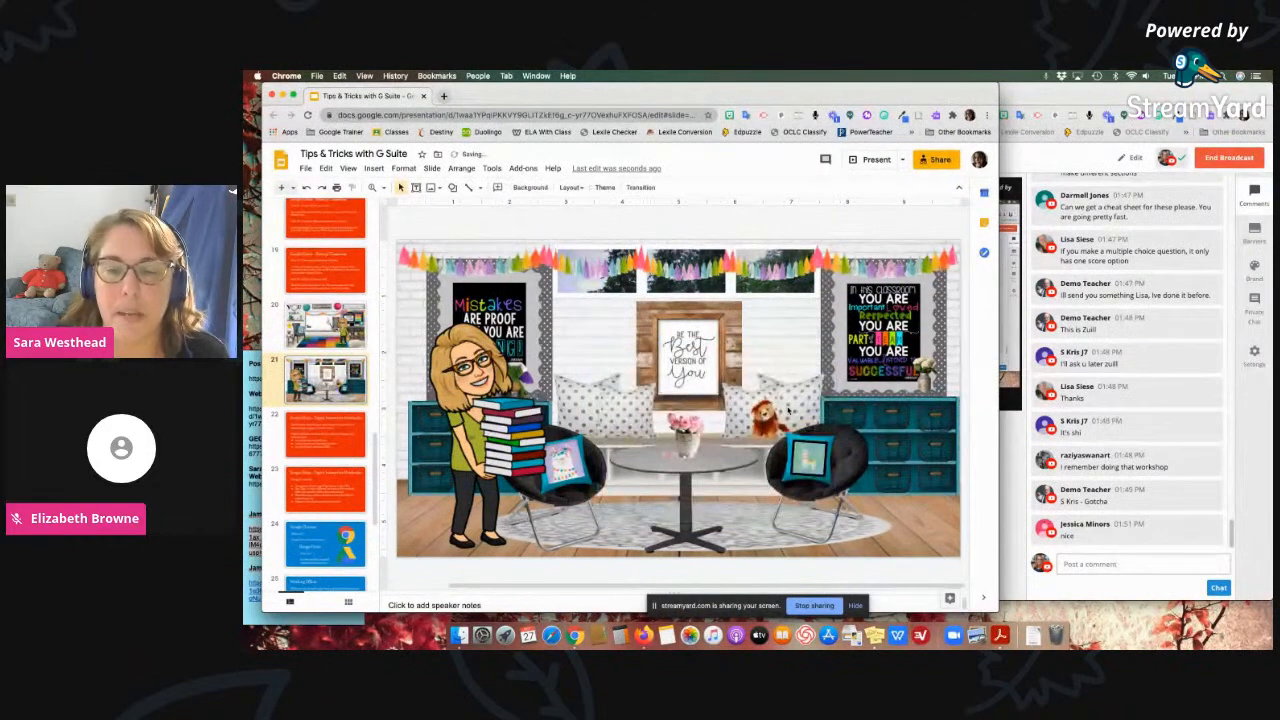
- Present the deck from the classroom slide and advance to the Digital Interactive Notebooks slide
click(1011, 500)
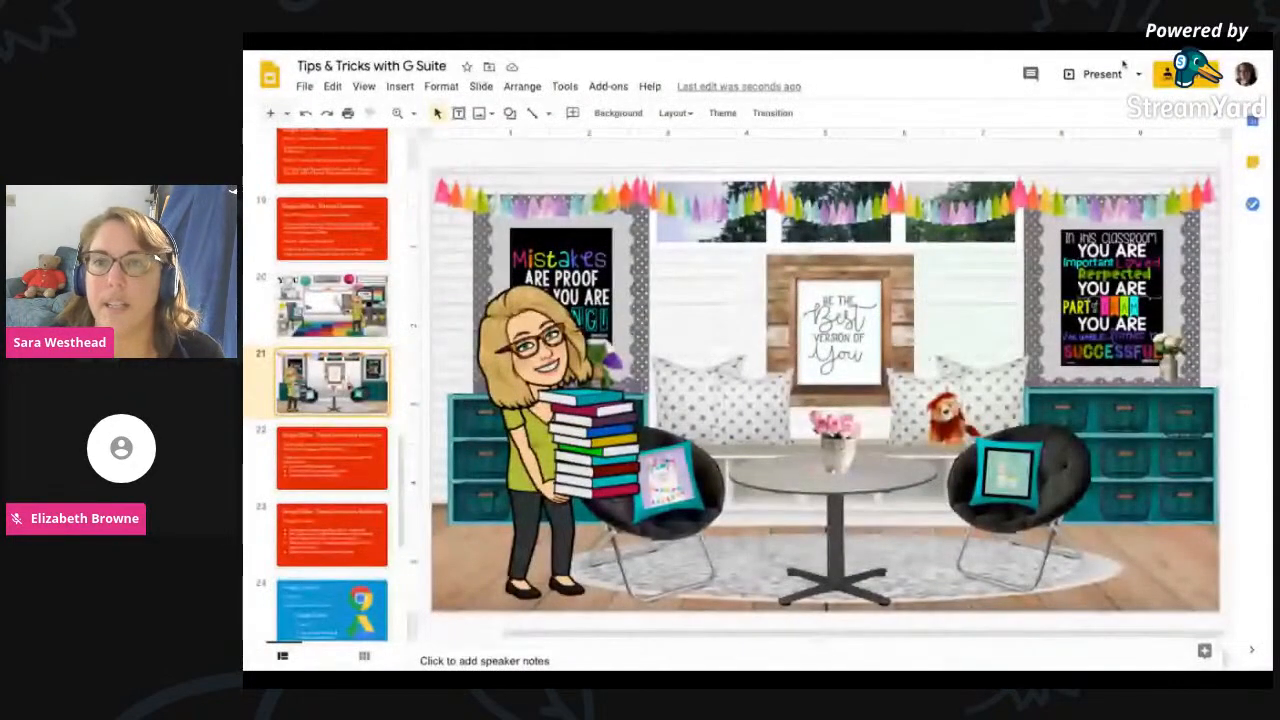
click(1102, 74)
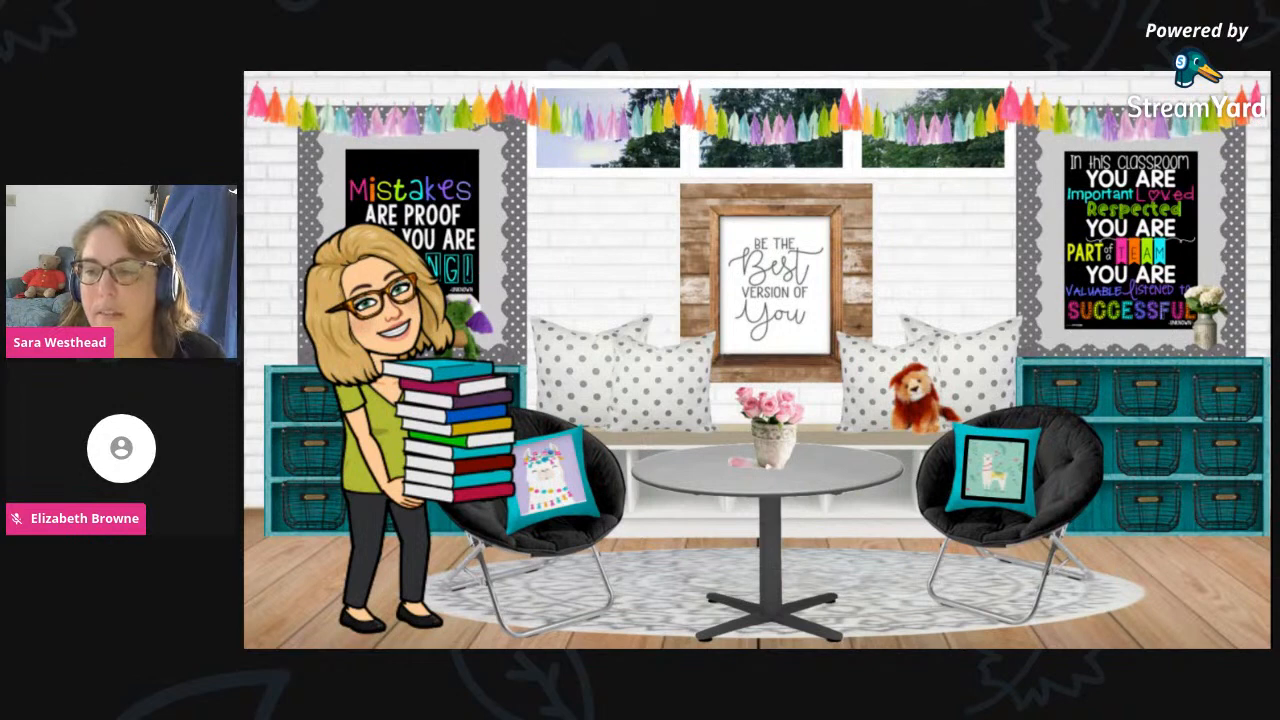
mouse_move(378, 613)
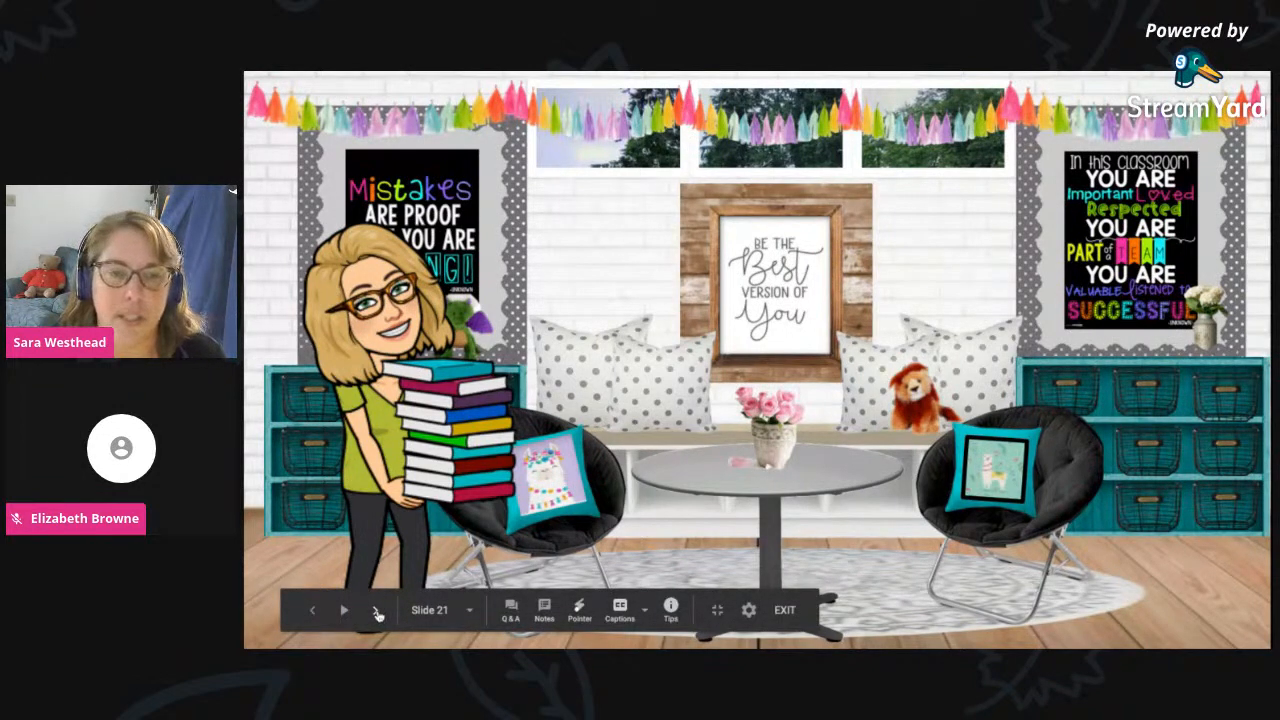
click(378, 613)
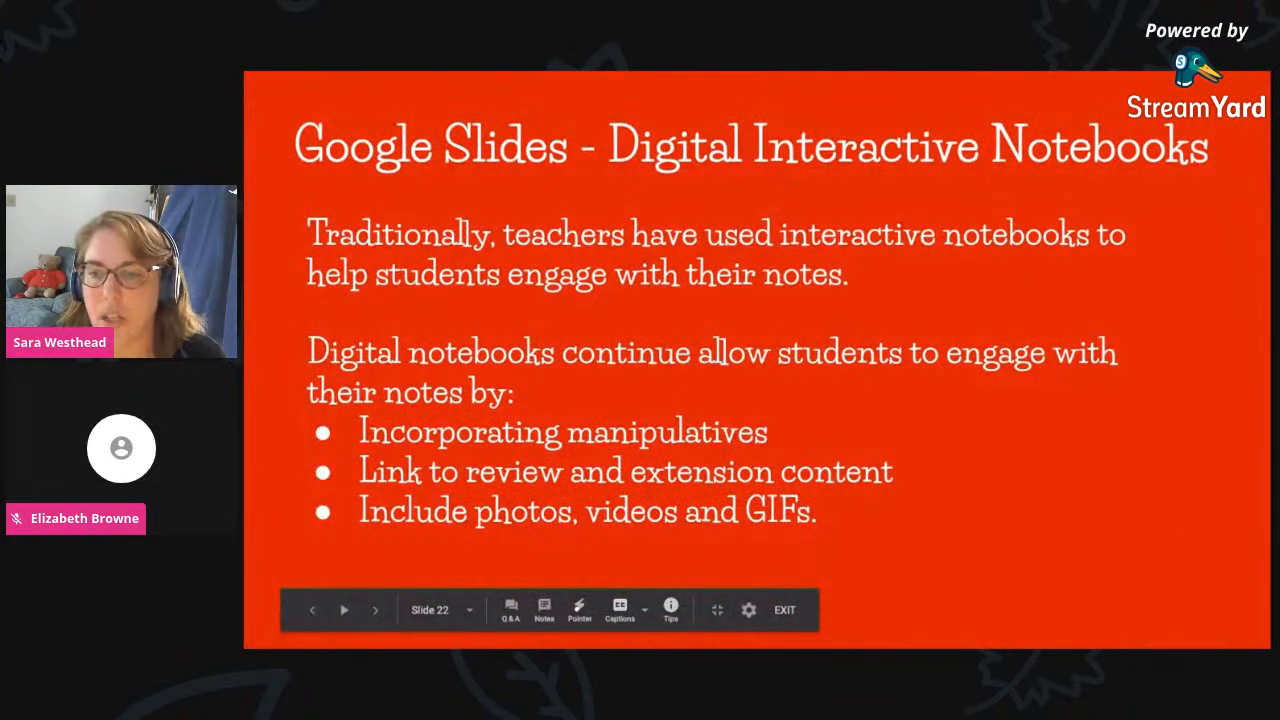